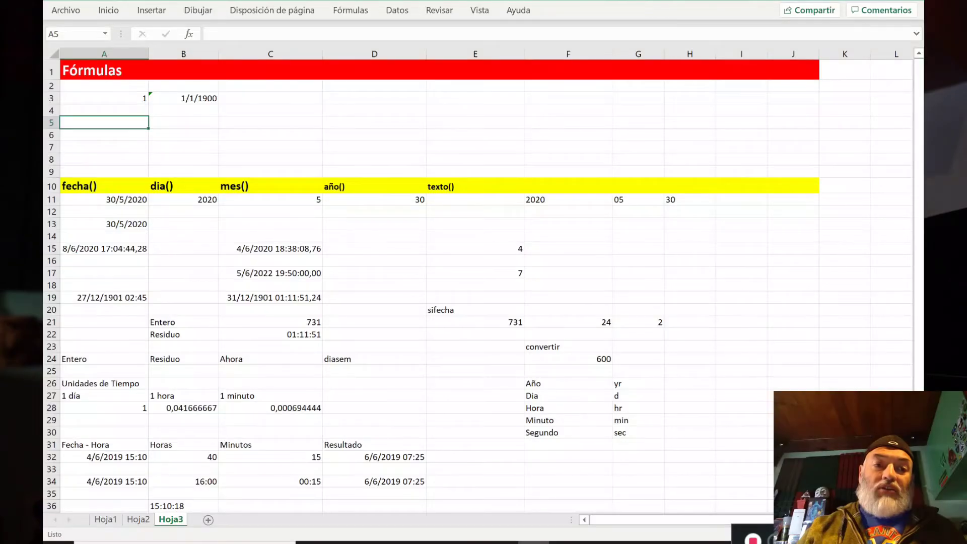
Step: Enter the formula +hoy() in cell A5 to return the current date
text(+)
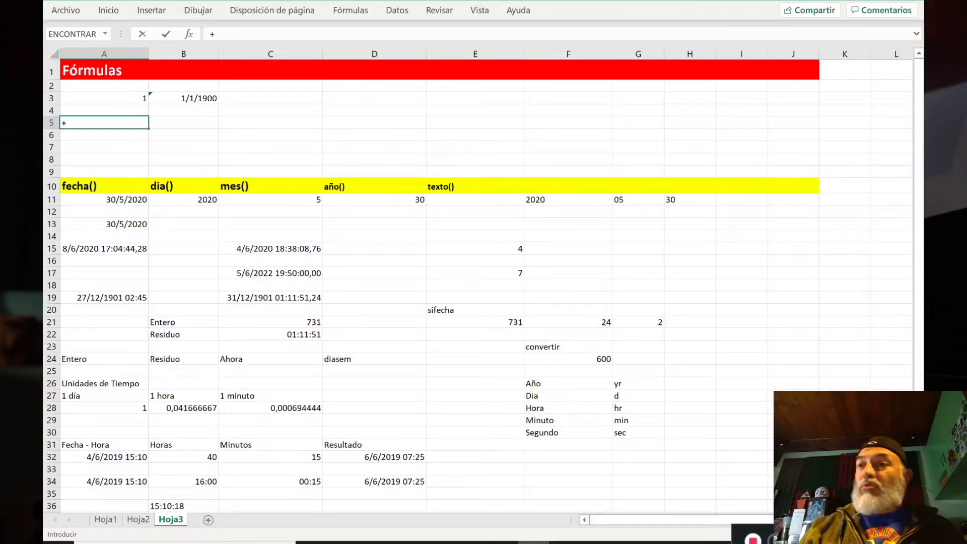
text(hoy)
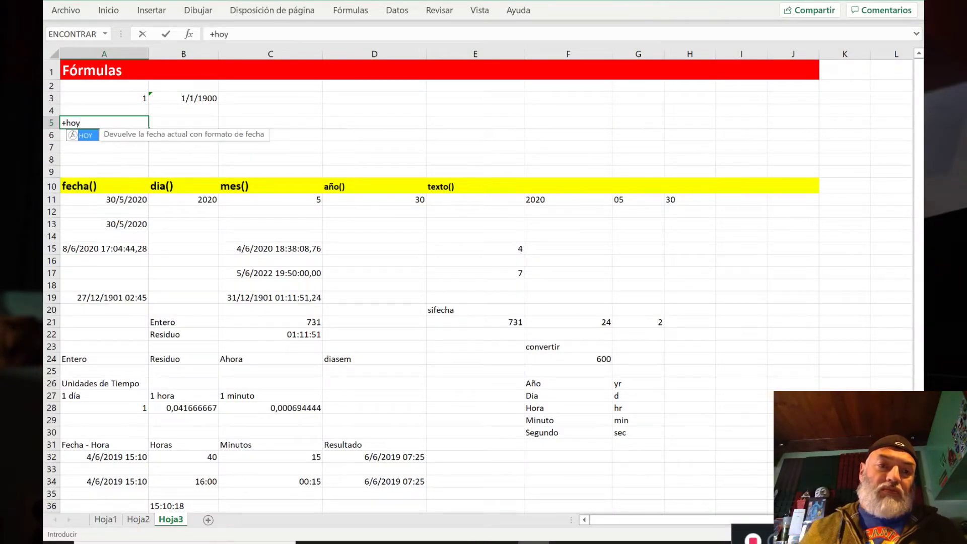
text(())
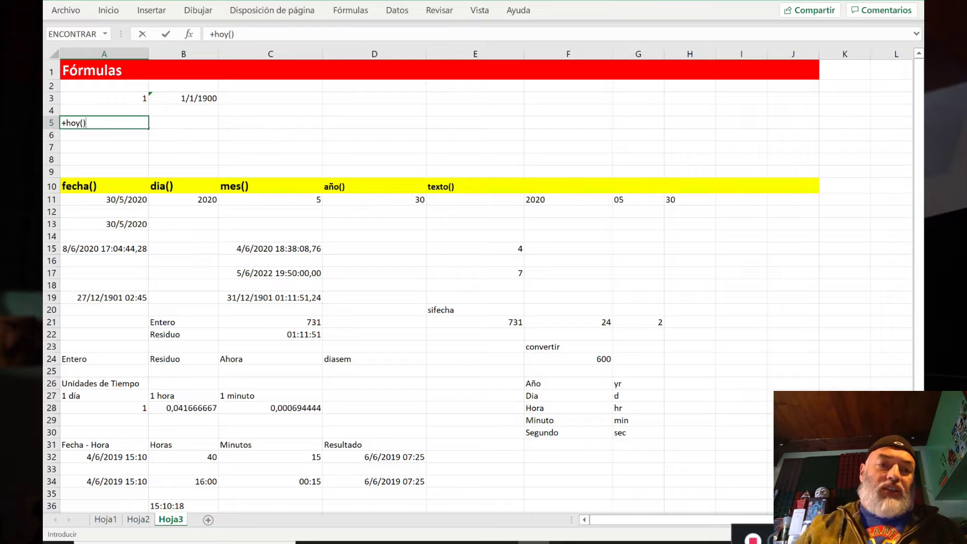
key(Return)
key(Up)
Step: Link cell B5 to A5 with the formula +A5 and apply the General number format to it
key(Right)
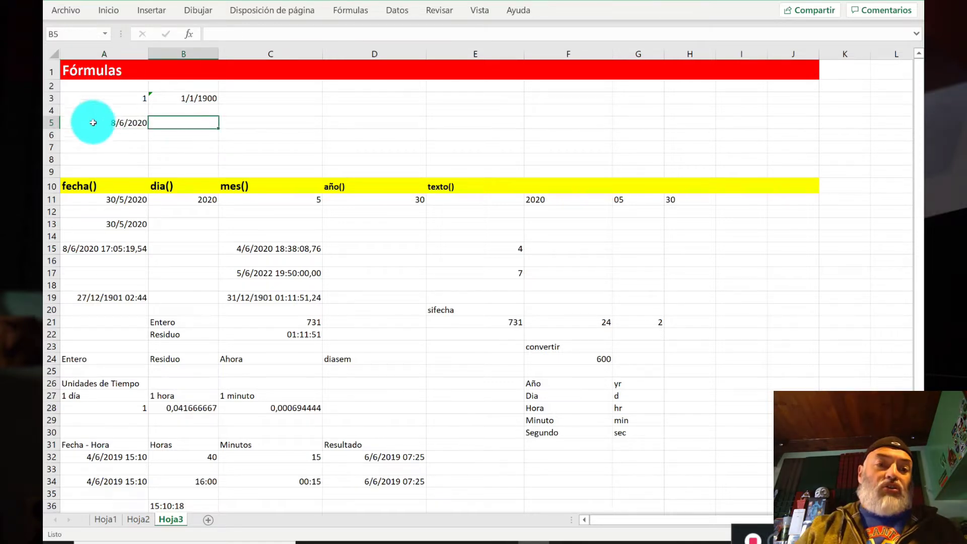
text(+)
key(Left)
key(Return)
key(Up)
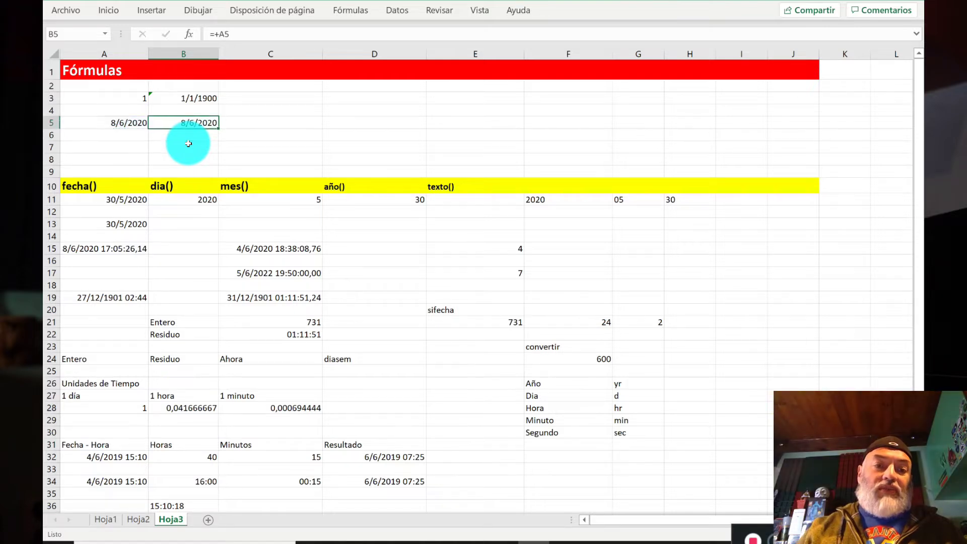
click(111, 10)
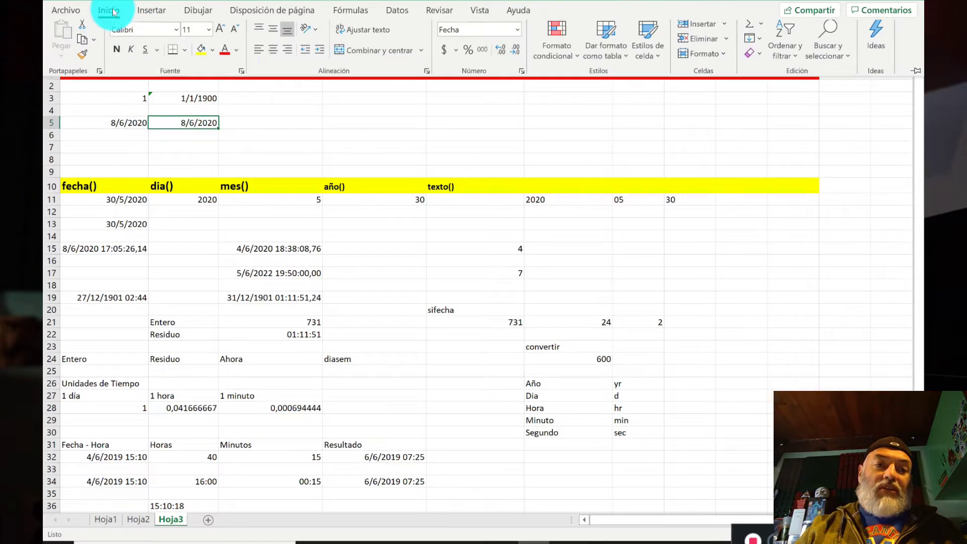
click(518, 37)
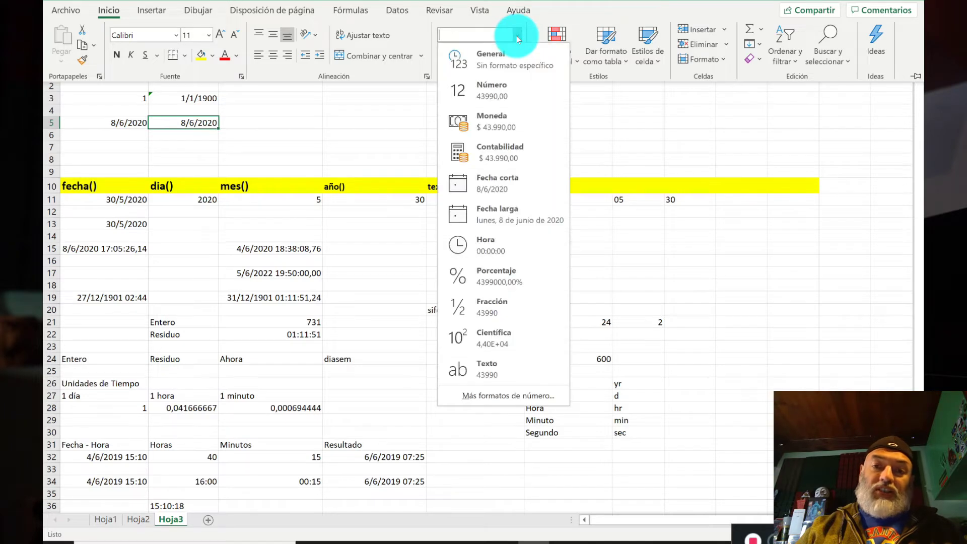
click(514, 63)
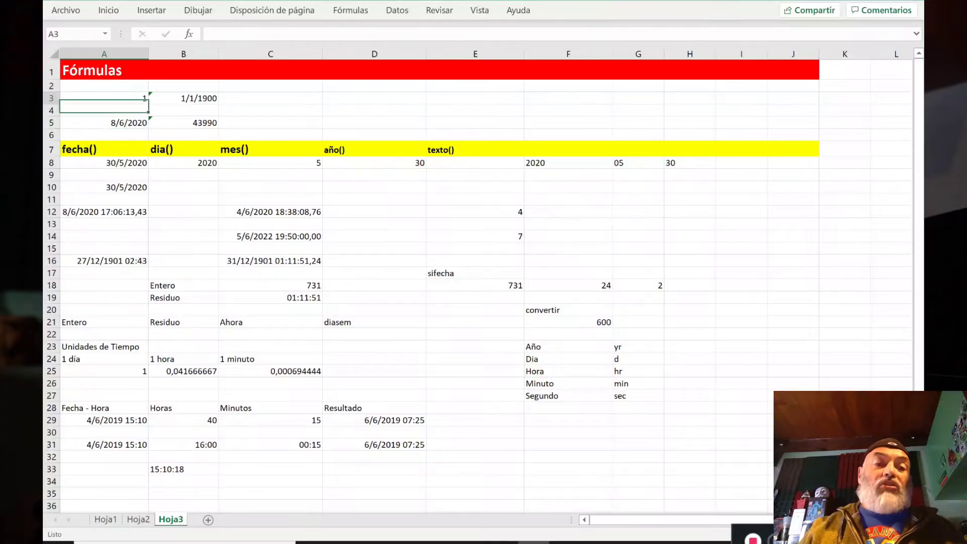
Step: Enter the time 10:00 in cell D3
key(Up)
key(Down)
key(Down)
key(Right)
key(Right)
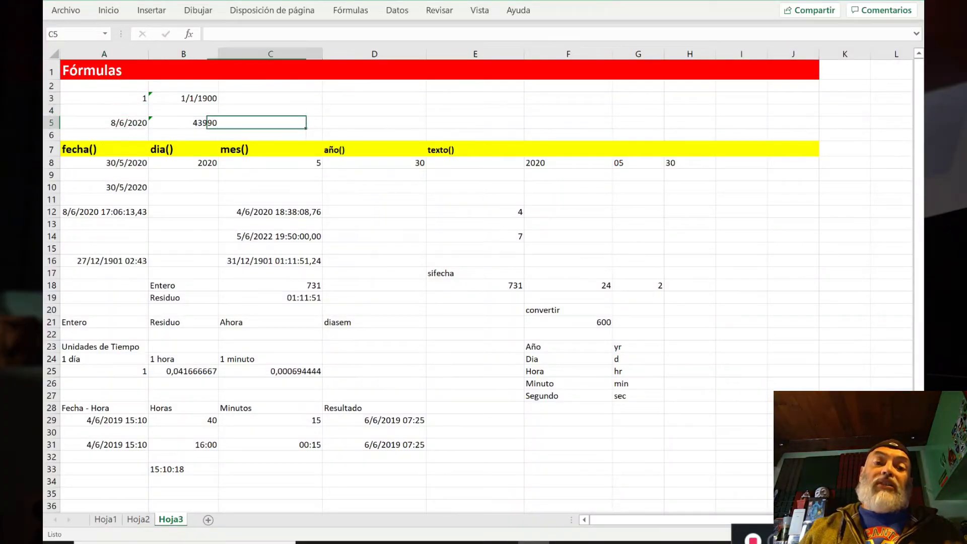
key(Up)
key(Up)
key(Right)
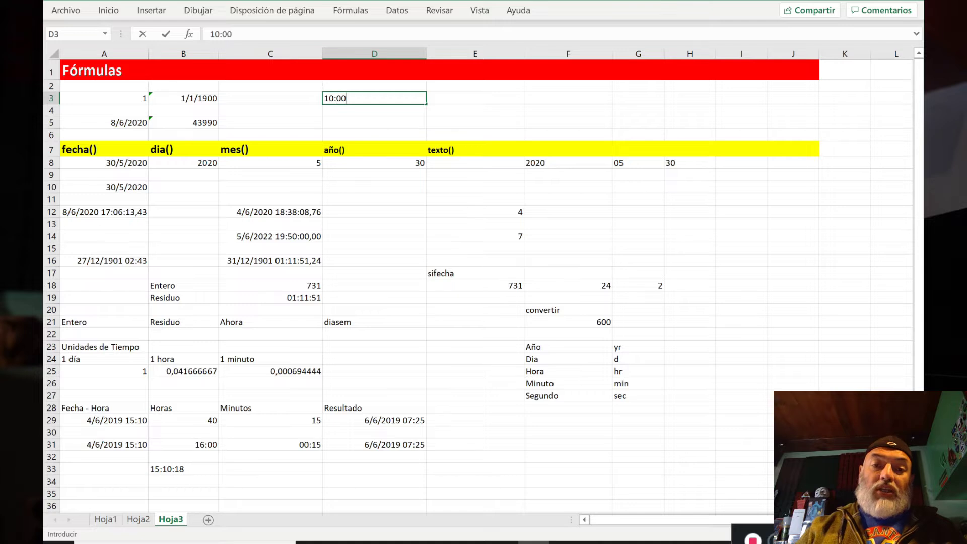
key(Return)
Step: Link cell E3 to the time in D3 with the formula =+D3
key(Down)
key(Up)
key(Up)
key(Right)
text(=+)
key(Left)
key(Return)
key(Up)
key(Left)
key(Right)
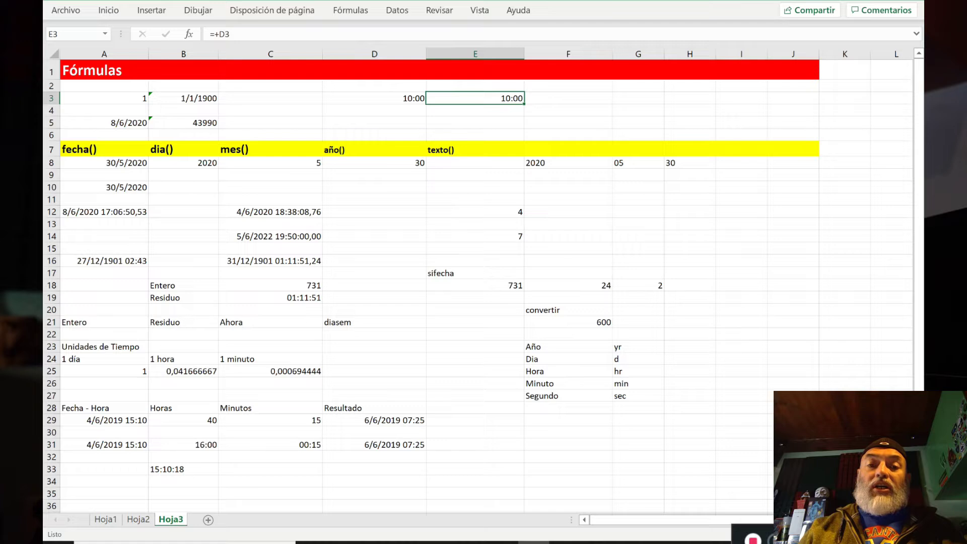
Step: Apply the General number format to E3 to show the time as a decimal number
click(108, 10)
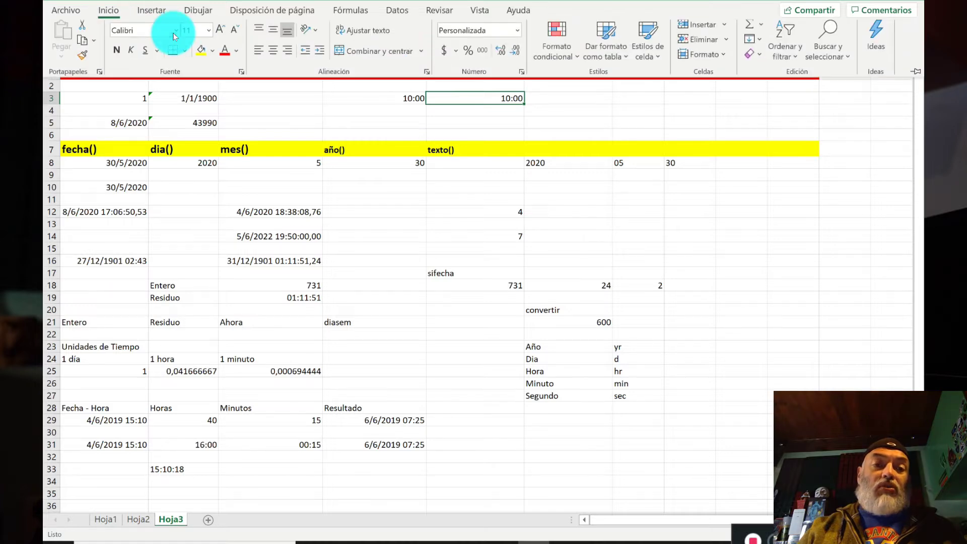
click(516, 31)
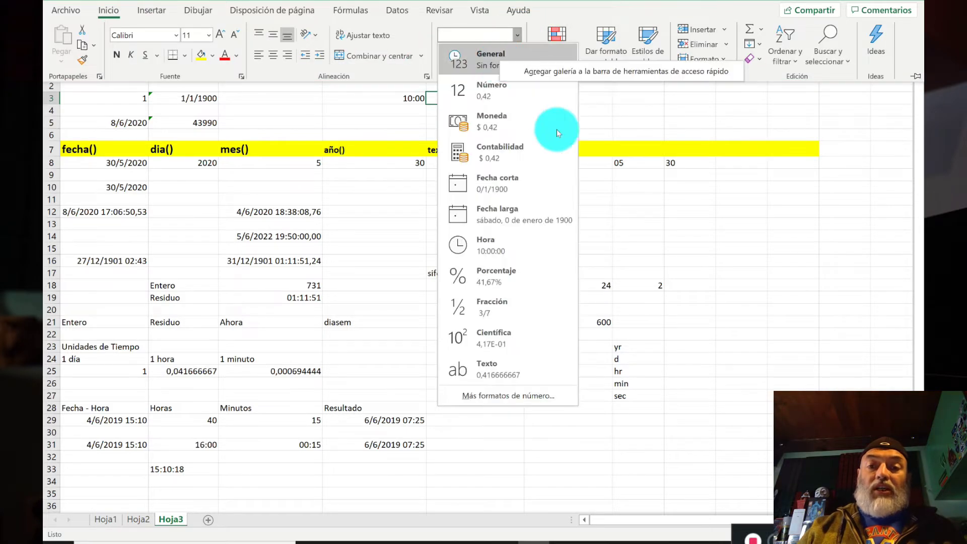
click(468, 55)
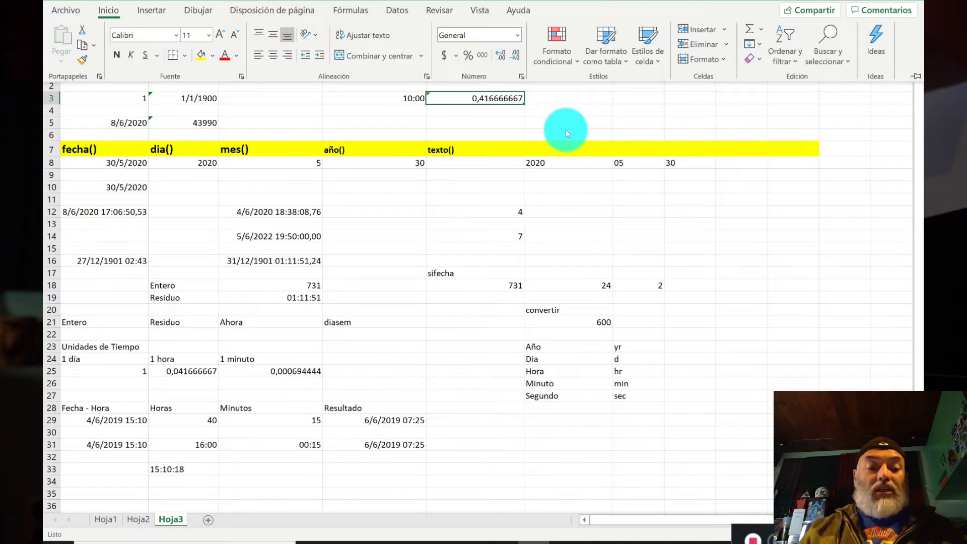
click(566, 129)
key(Left)
key(Right)
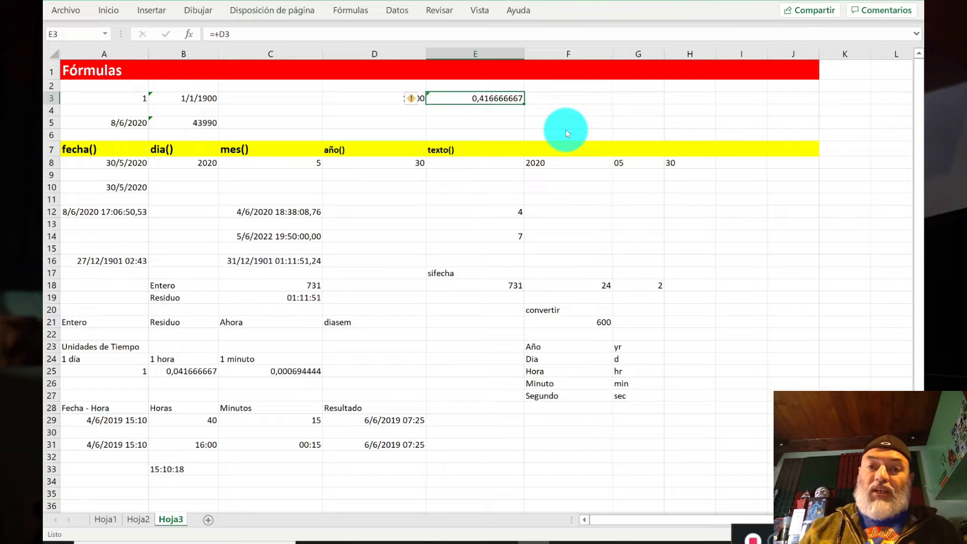
click(469, 124)
click(475, 98)
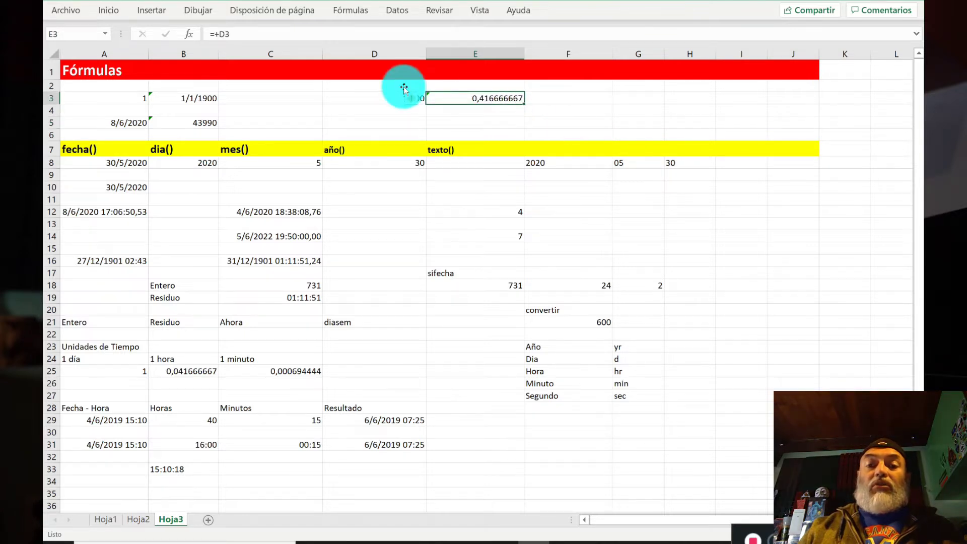
Step: Try the Hora number format on cell E3
click(106, 8)
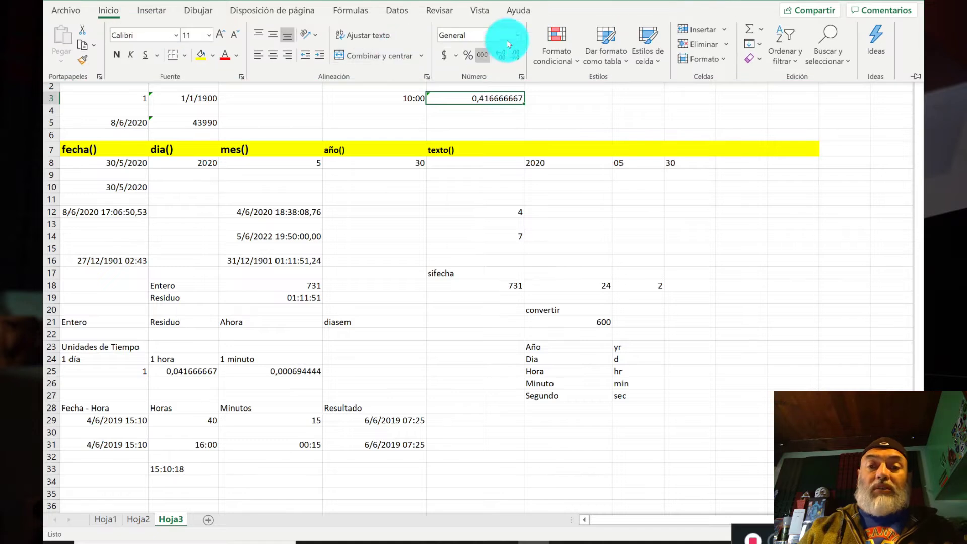
click(517, 36)
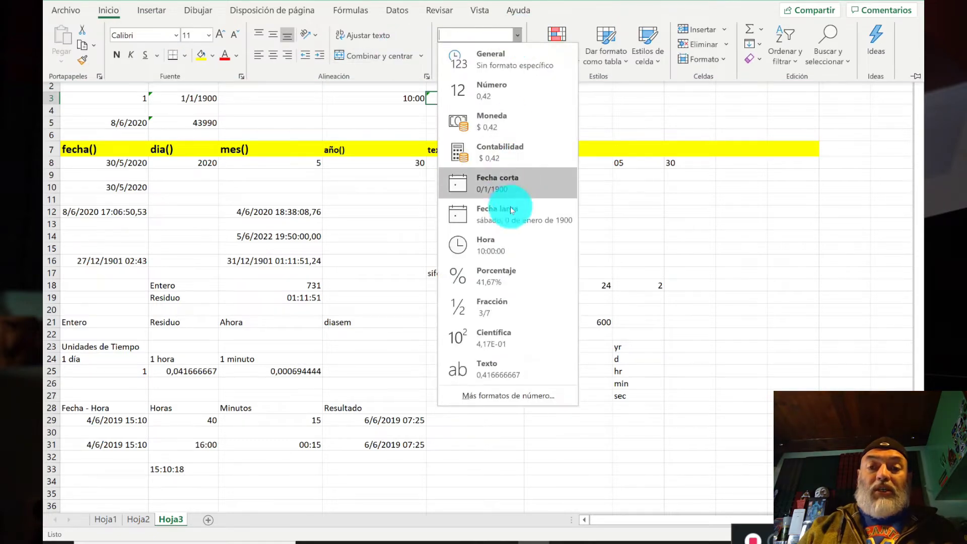
click(509, 246)
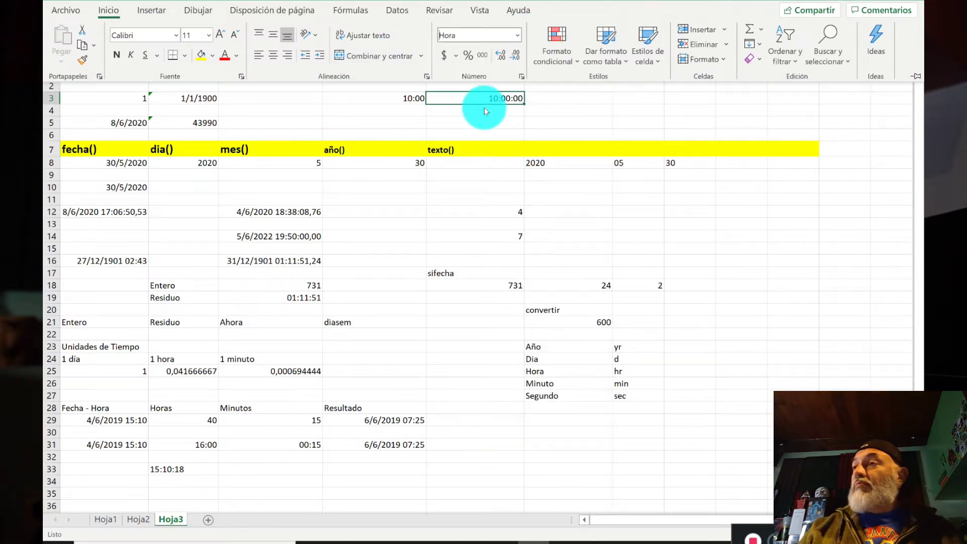
Step: Replace the formula in A8, under the fecha() heading, with +fecha(2020;06;8)
click(124, 162)
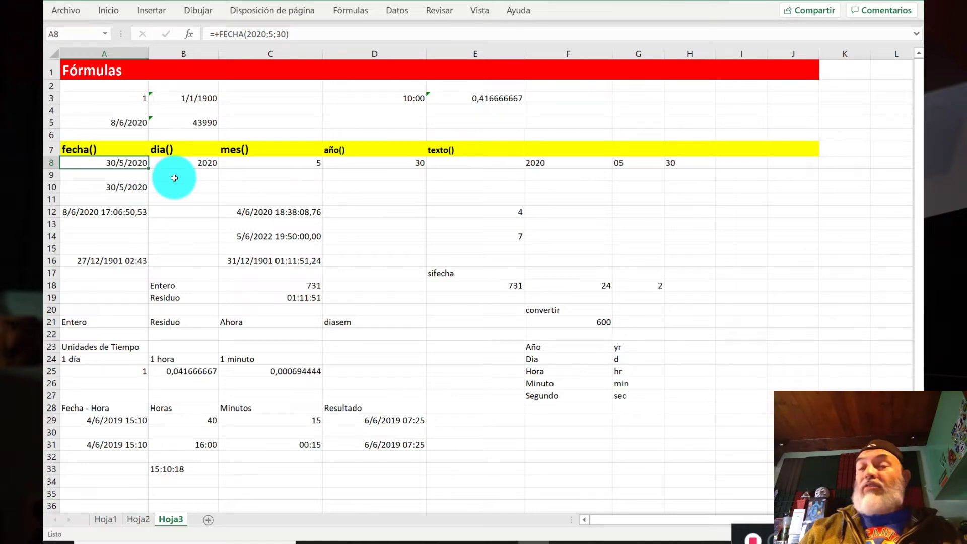
click(193, 186)
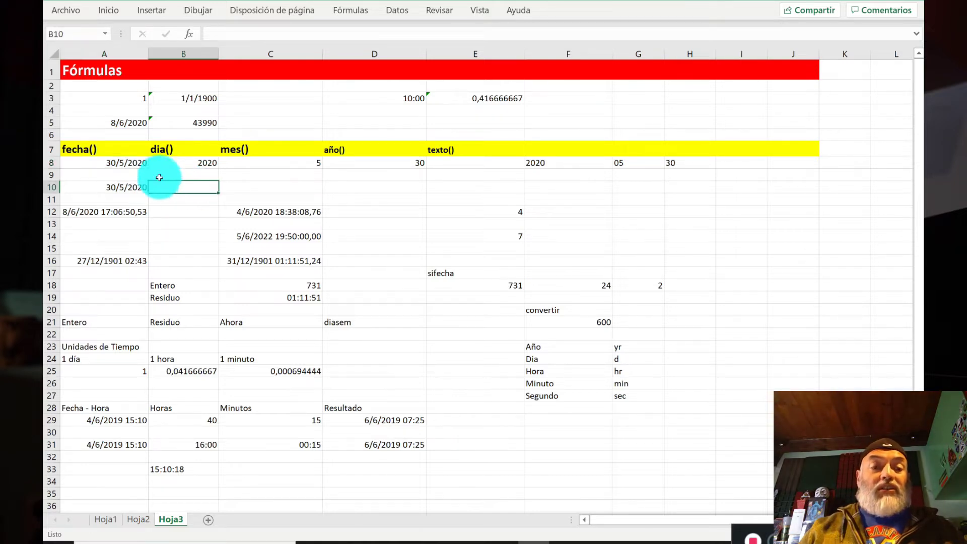
click(128, 165)
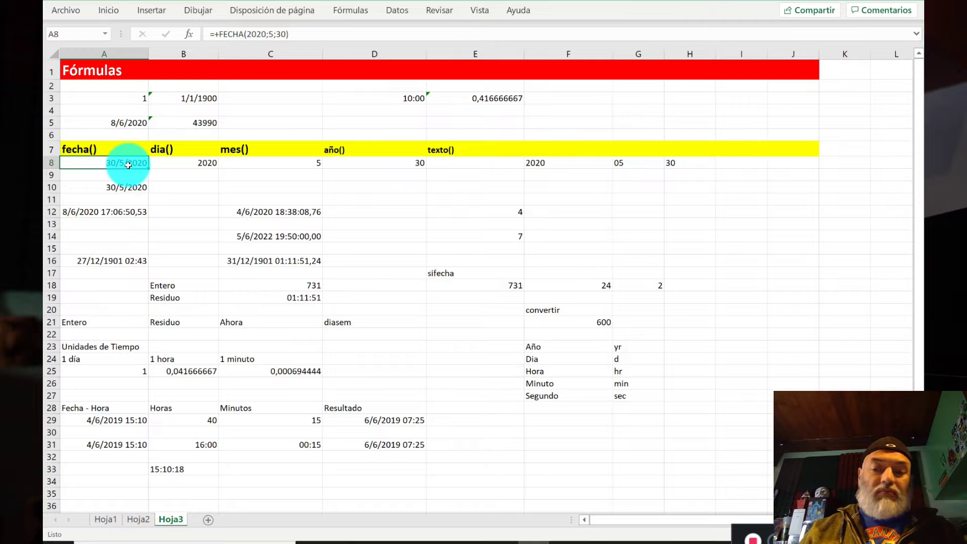
key(Delete)
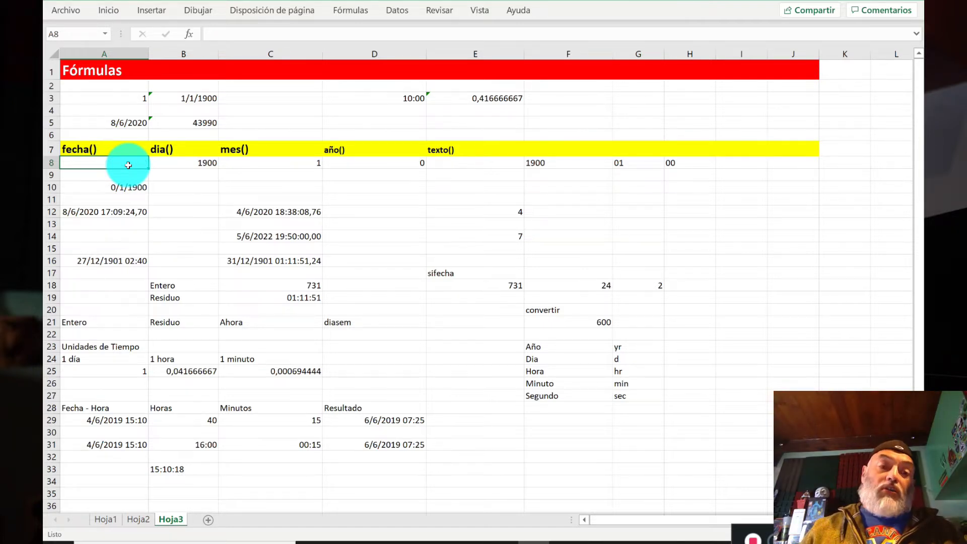
text(+fecha)
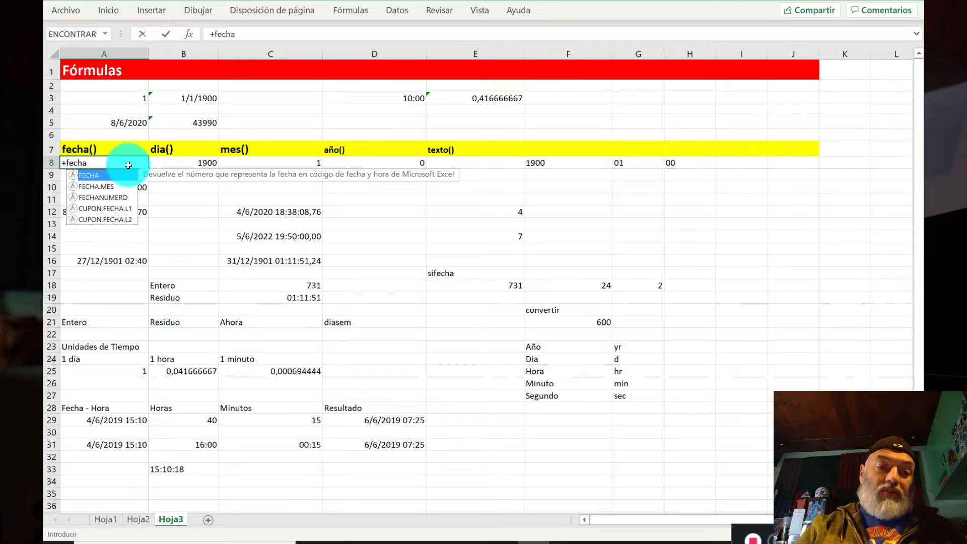
text((2020;06;8)
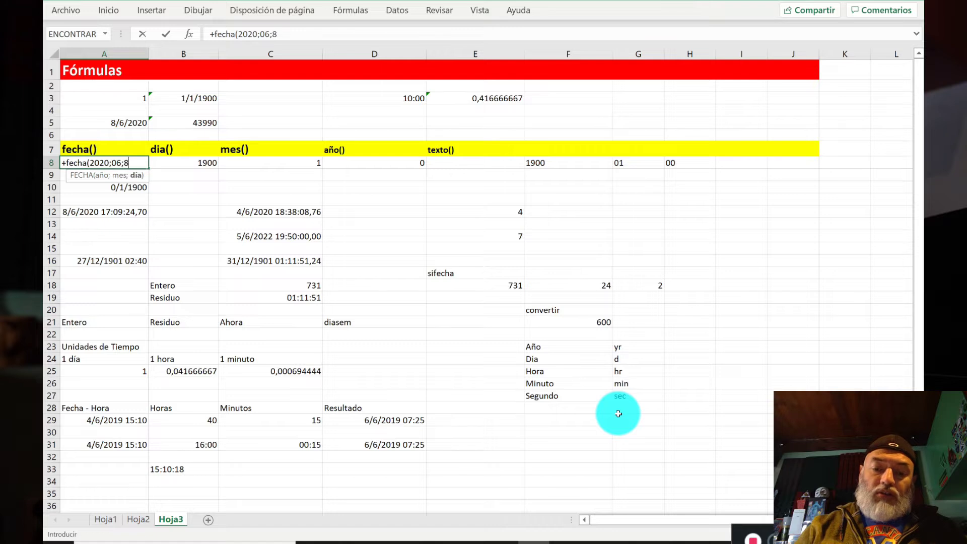
text())
key(ctrl+Return)
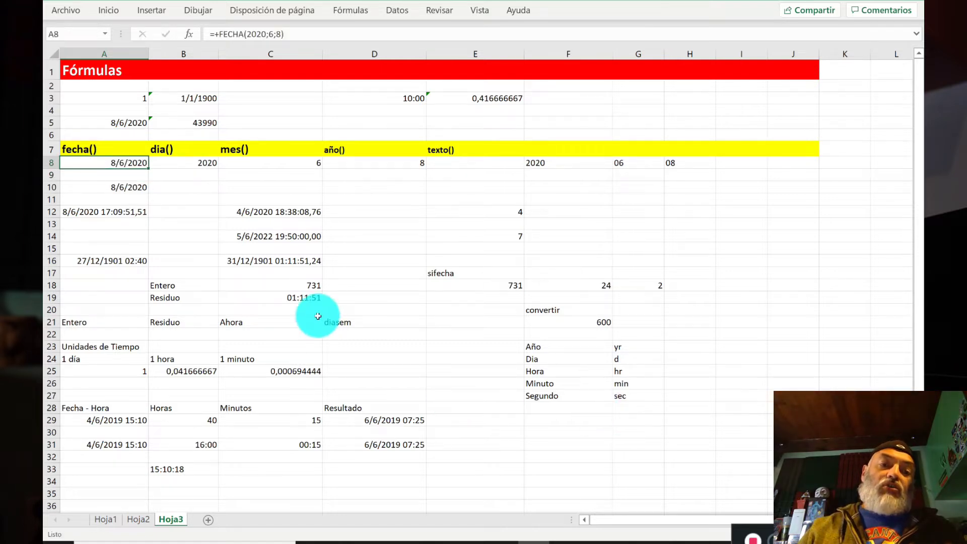
Step: Review the available number formats for the date in A8 without changing its format
click(108, 10)
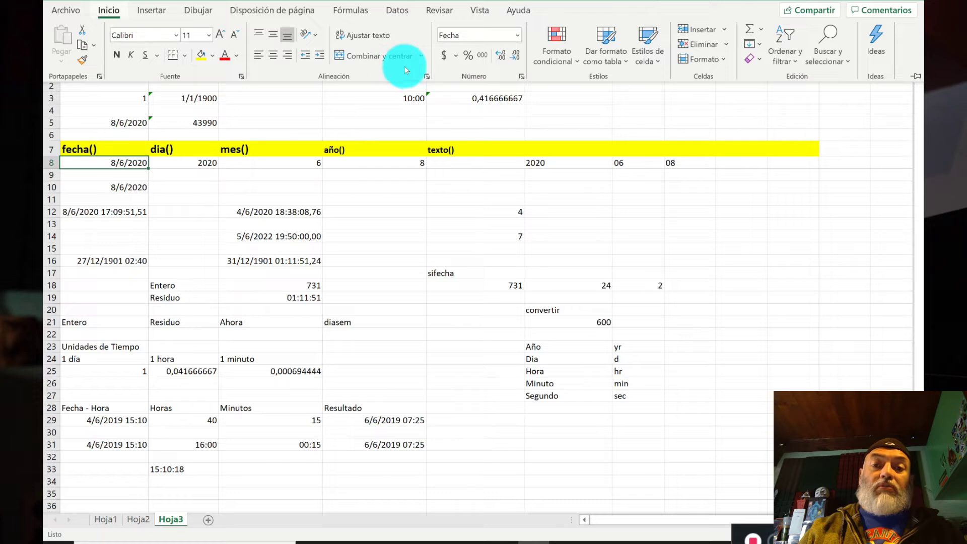
click(519, 37)
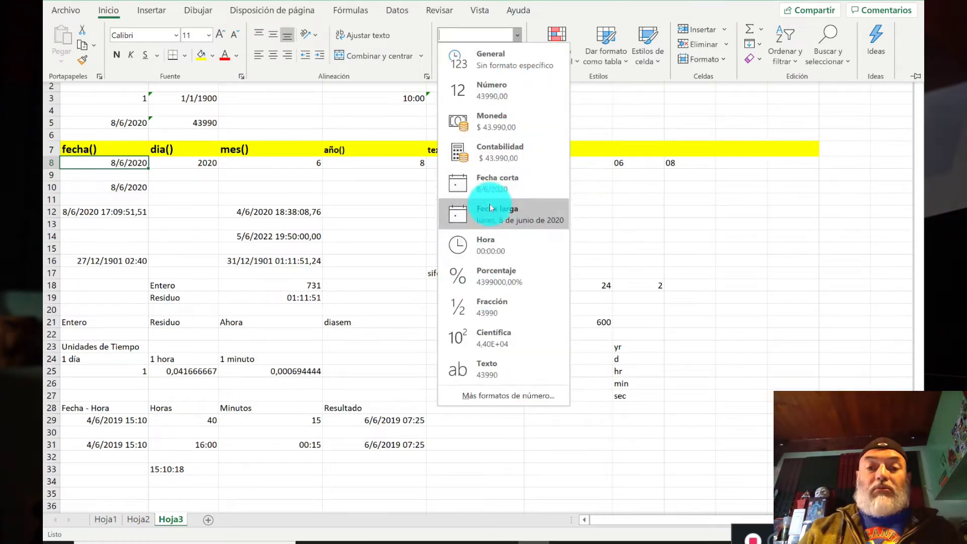
click(176, 177)
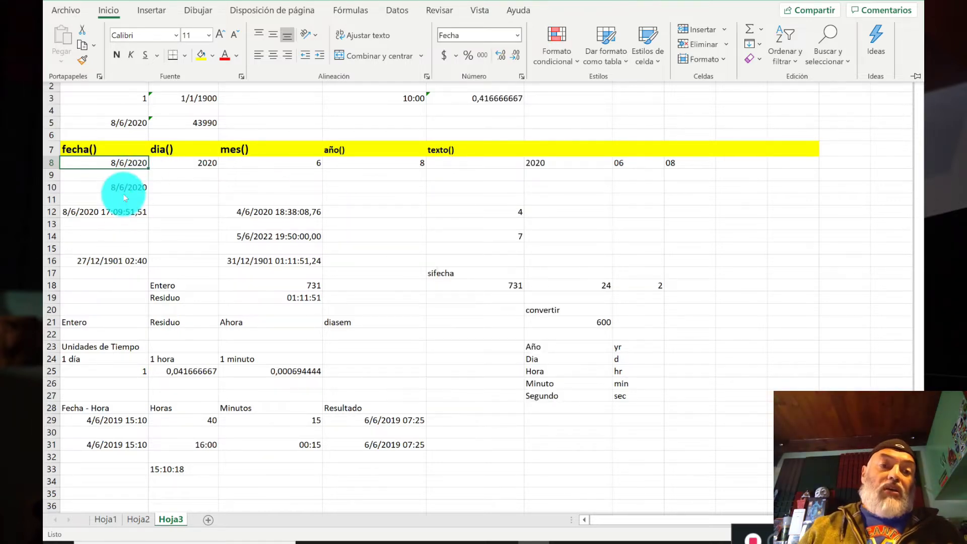
Step: Clear the existing year, month, day and text formulas in B8:H8
click(132, 163)
key(Right)
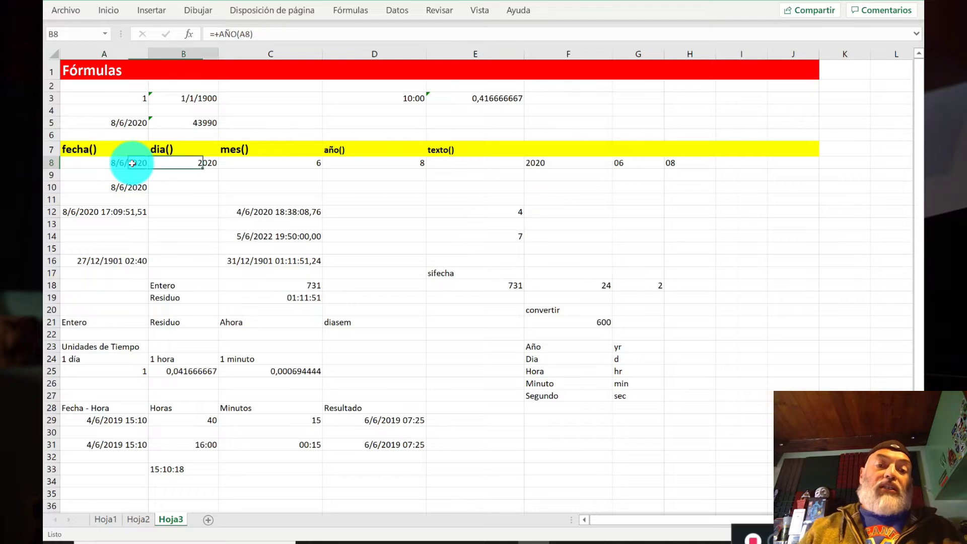
key(shift+Right)
key(shift+Right)
key(shift+Right)
key(shift+Right)
key(shift+Right)
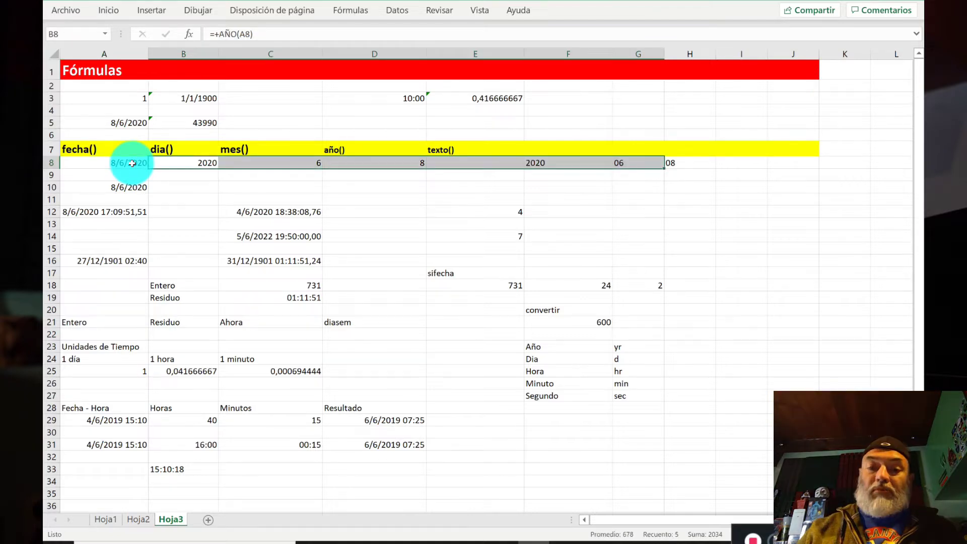
key(Delete)
Step: Enter the formula +año(A8) in B8 to extract the year from the date in A8
click(132, 164)
key(Right)
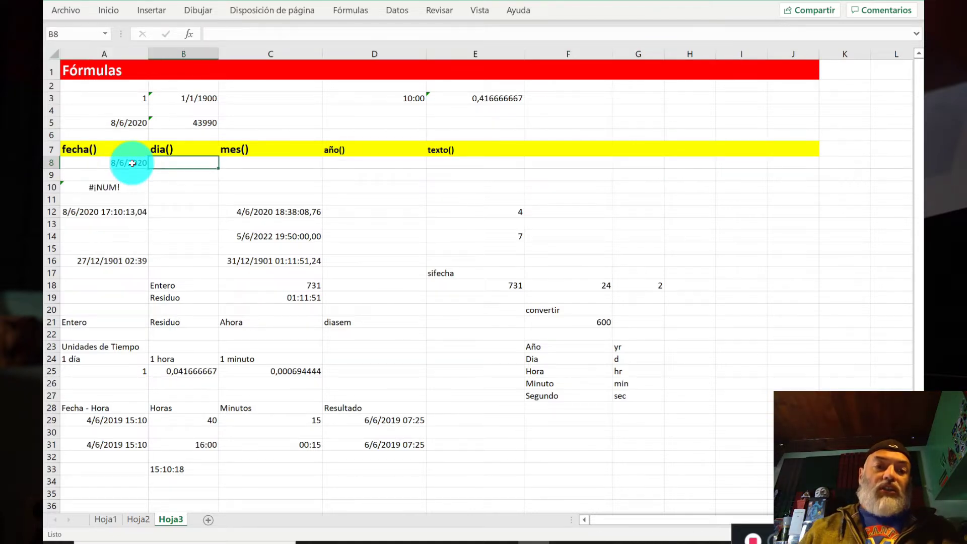
key(Right)
key(Left)
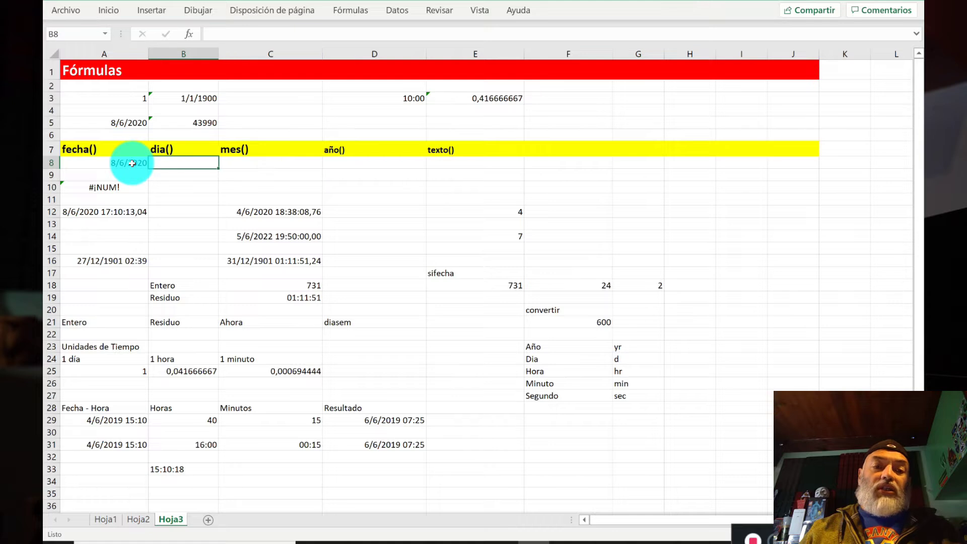
key(Right)
key(Left)
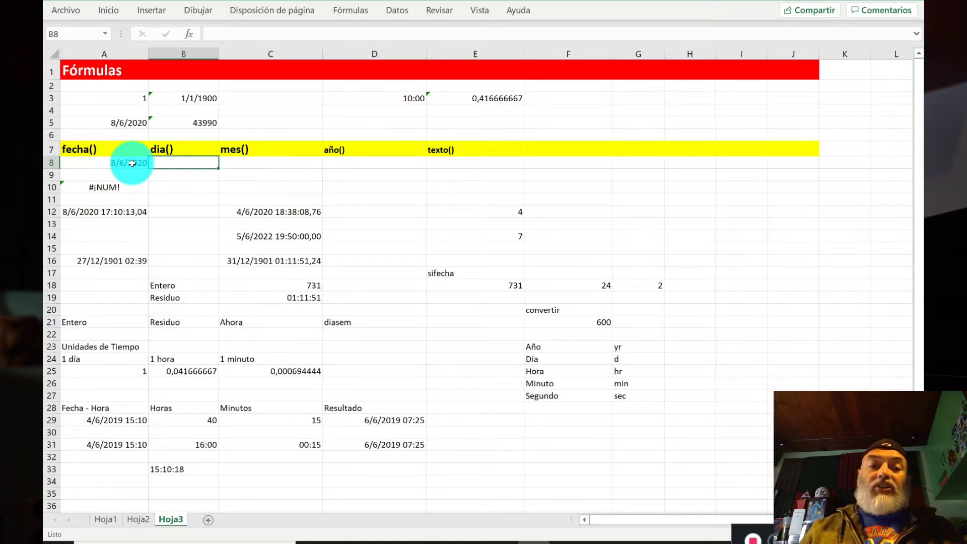
text(+)
text(a{o()
key(BackSpace)
key(BackSpace)
key(BackSpace)
text(ño)
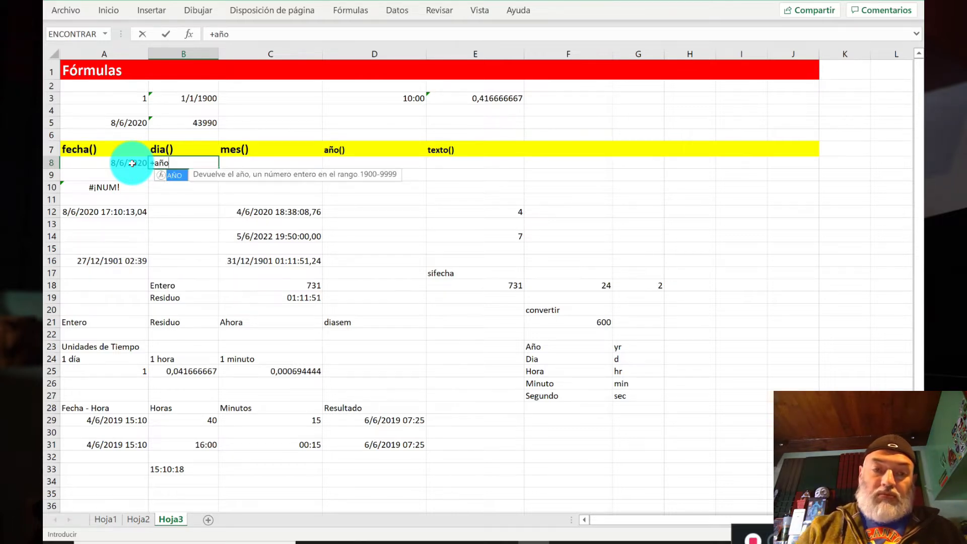
text(()
click(132, 164)
text())
key(Return)
Step: Enter the formula +mes(A8) in C8 to extract the month from the date in A8
key(Right)
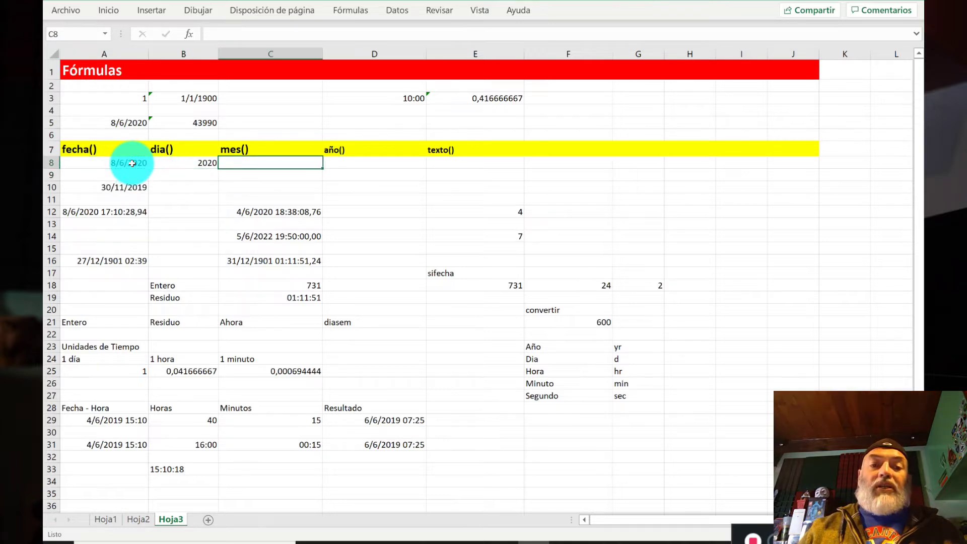
text(+mes()
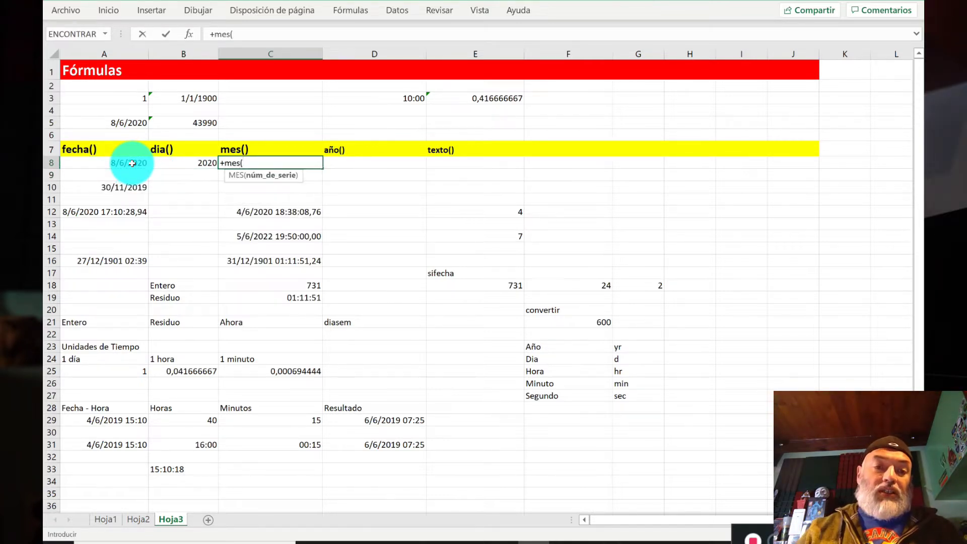
click(132, 164)
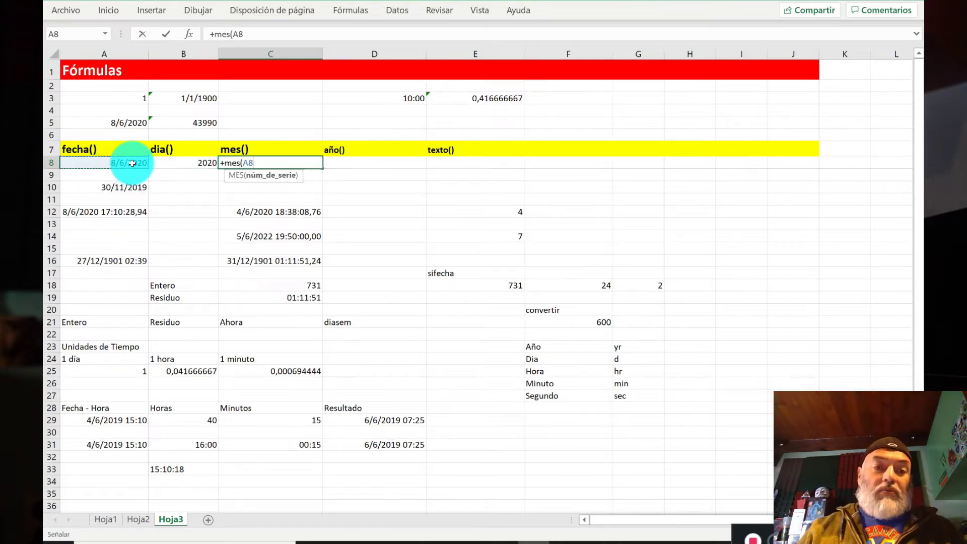
text())
key(Right)
Step: Enter the formula +dia(A8) in D8 to extract the day from the date in A8
text(+)
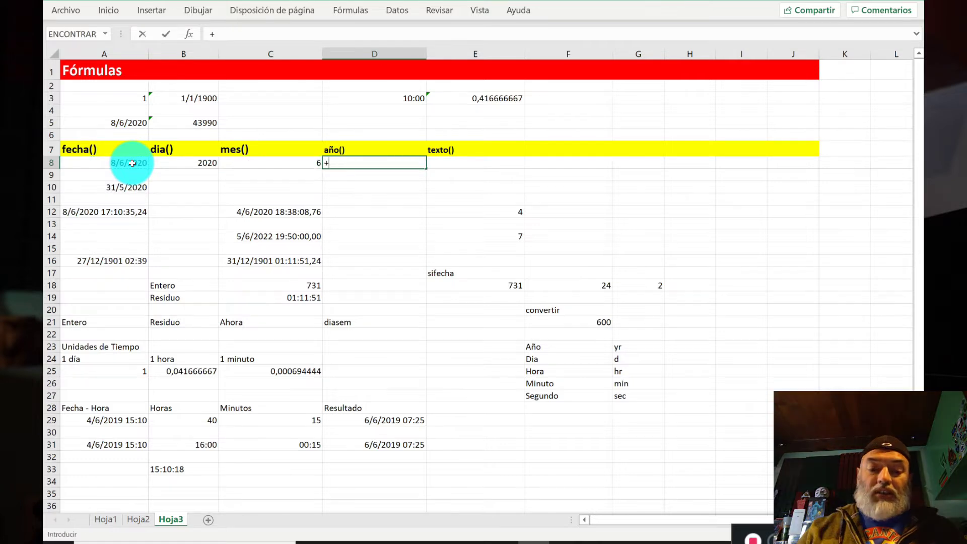
text(dia()
key(Left)
key(Left)
key(Left)
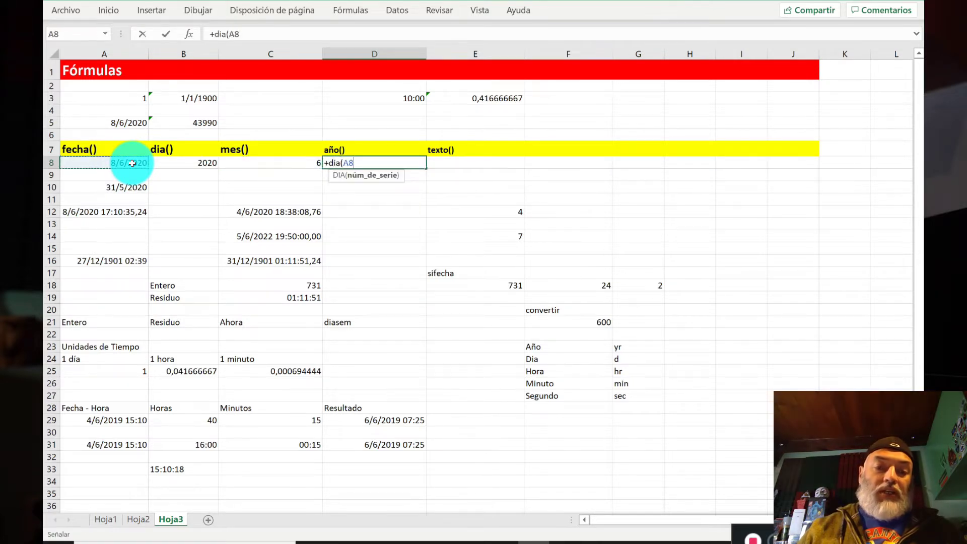
key(Return)
Step: Clear the FECHA formula from cell A10
key(Left)
key(Left)
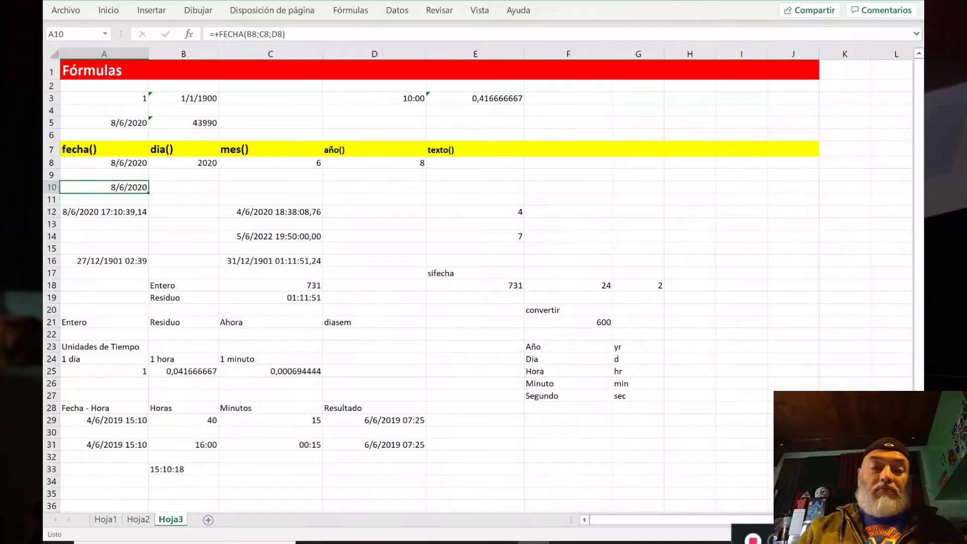
key(Delete)
Step: Examine the date formula in A8 and the year, month and day formulas in B8:D8
key(Up)
key(Up)
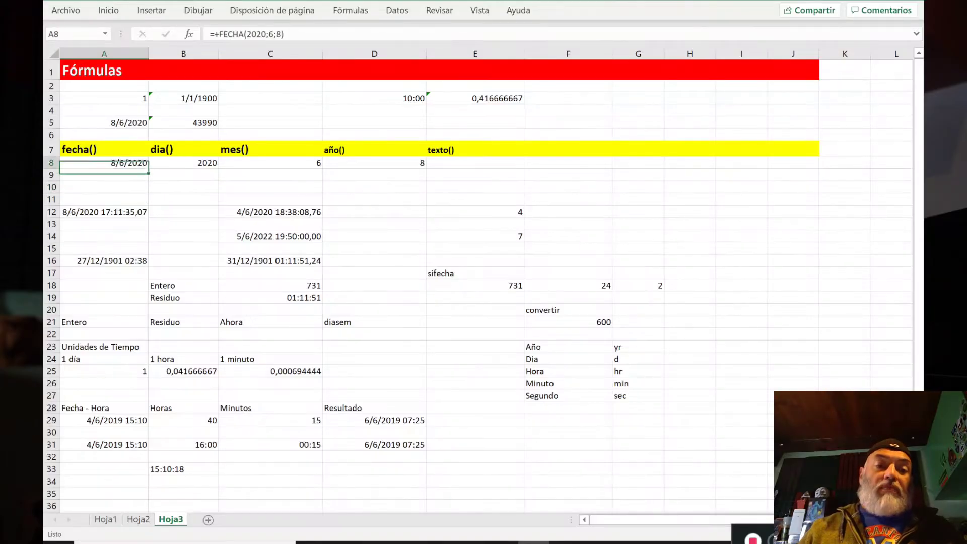
key(Right)
key(Right)
key(Right)
key(Right)
key(Left)
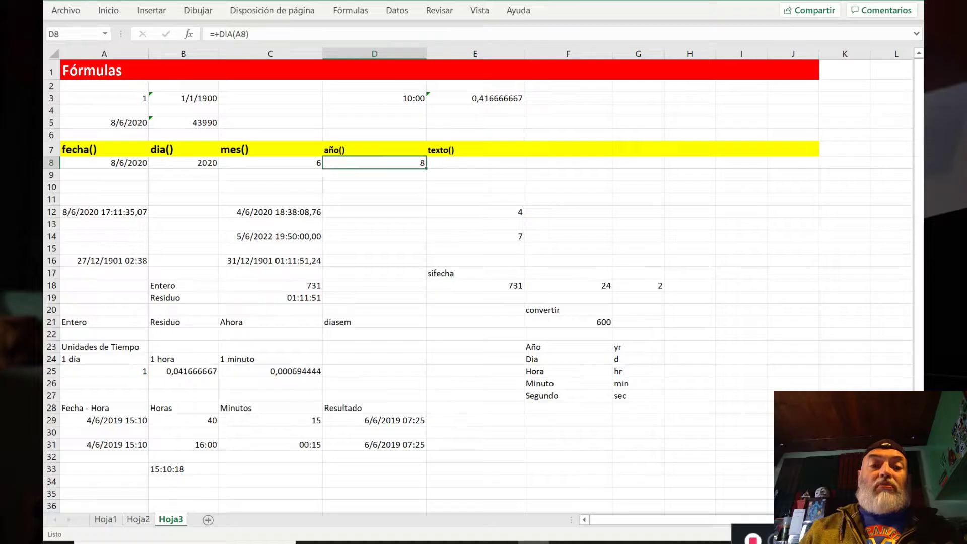
key(Left)
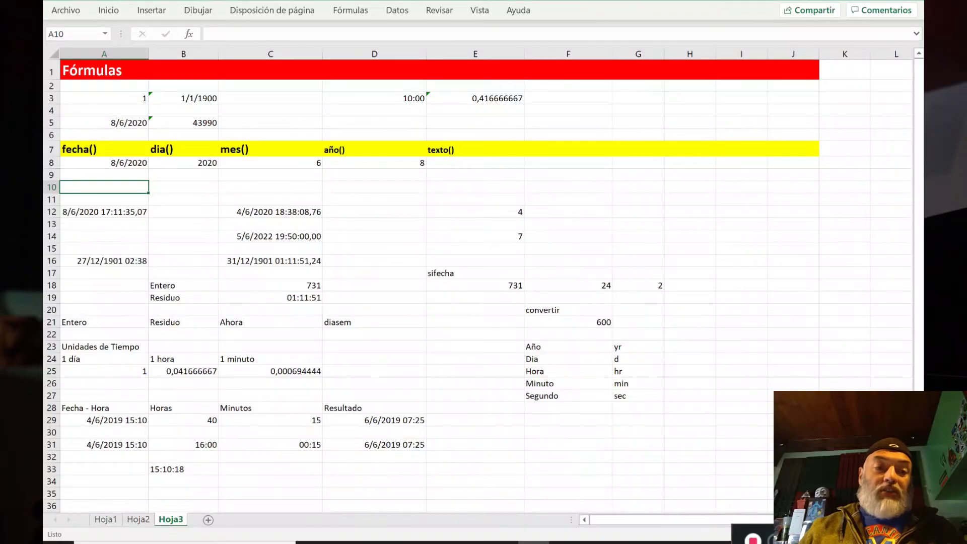
Step: Enter the formula +texto(A8;"yyyy") in A10 to return the date's year as text
text(+)
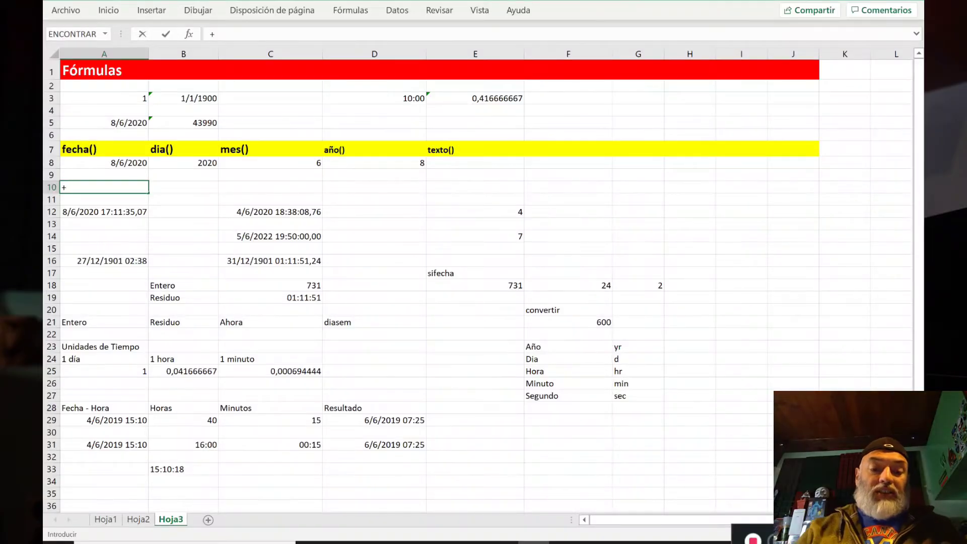
text(texto()
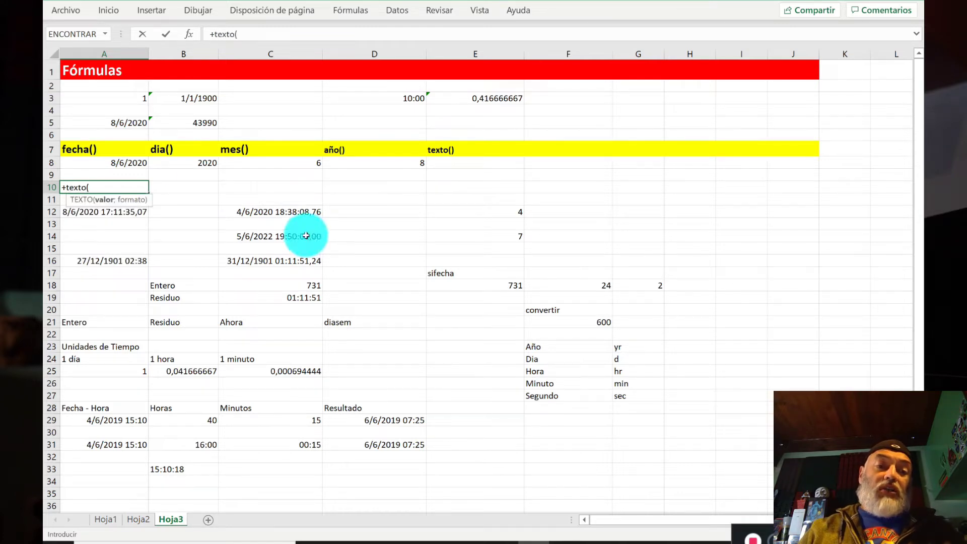
click(134, 164)
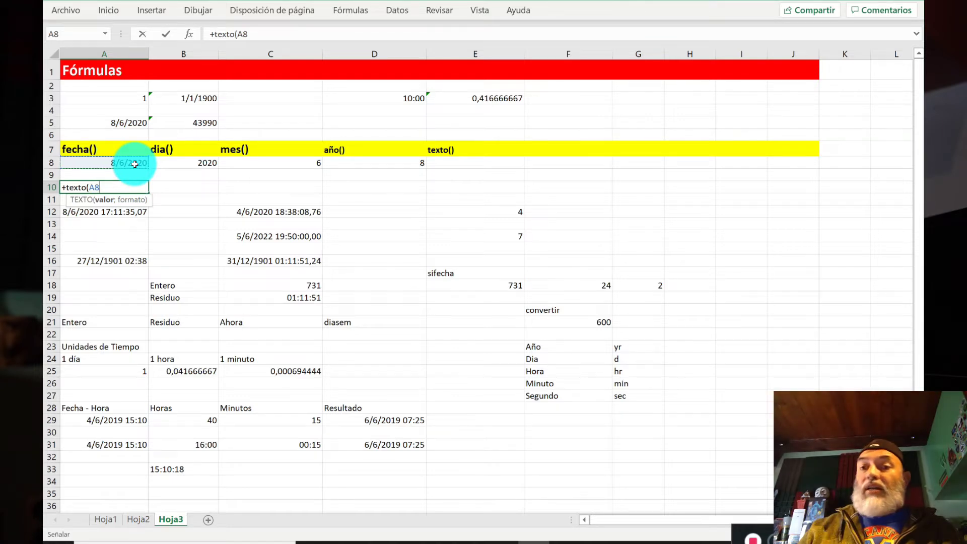
text(;)
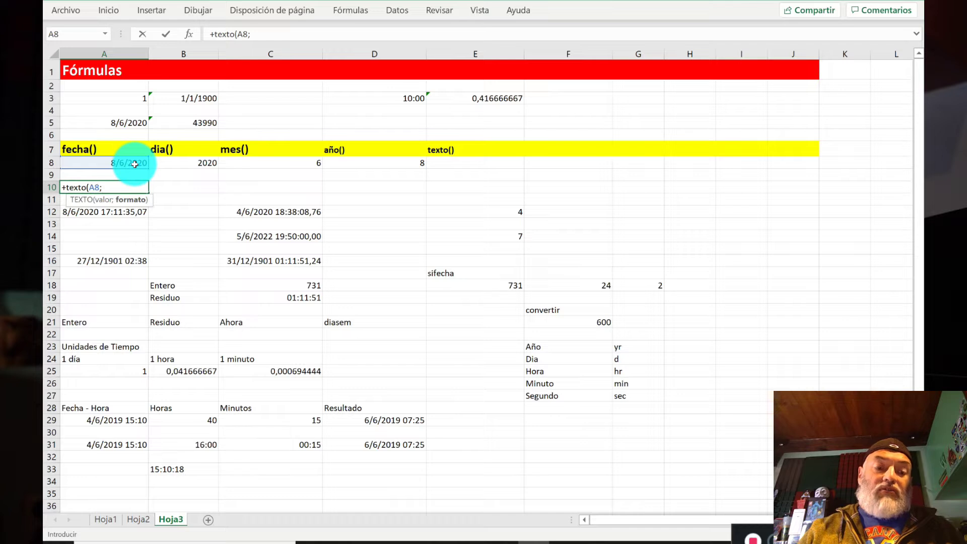
text("yyyy)
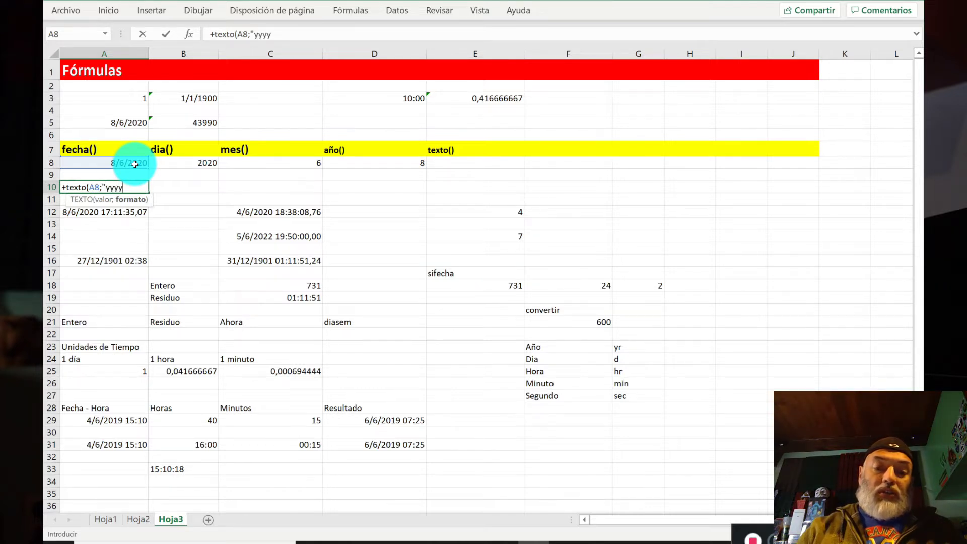
text("))
key(Return)
key(Up)
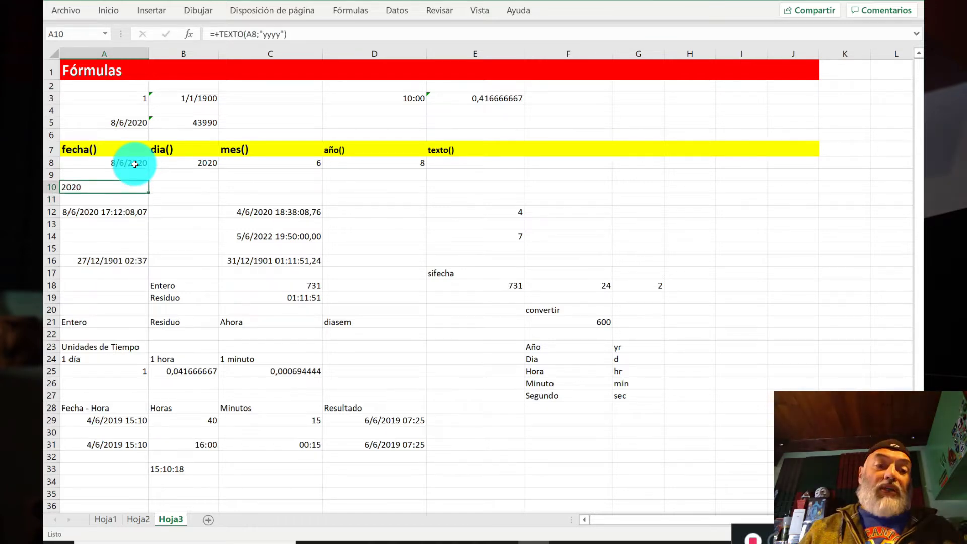
key(Right)
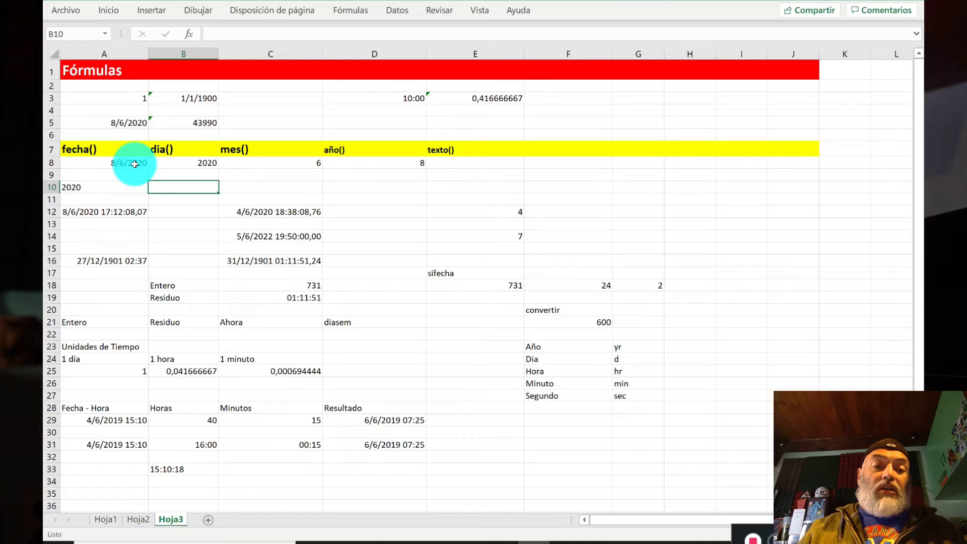
key(Left)
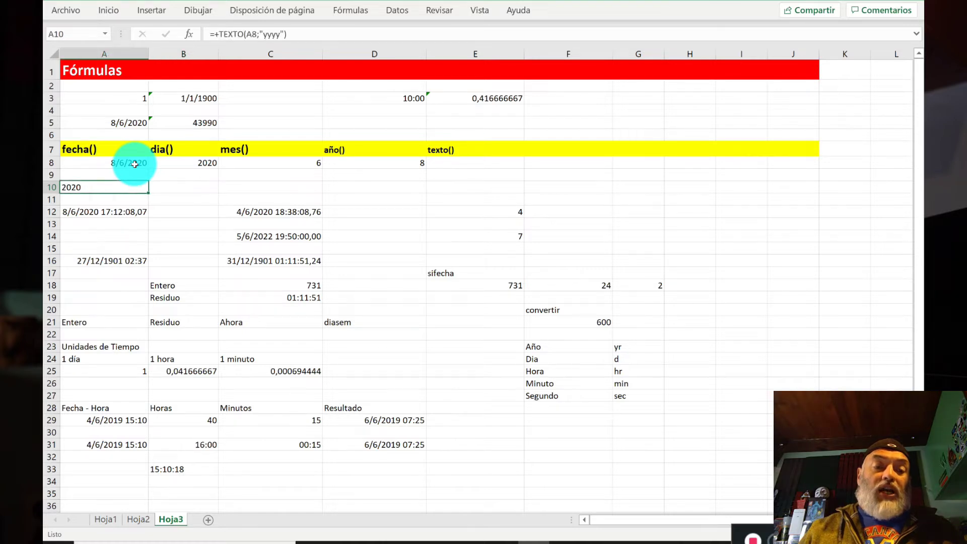
key(Right)
text(+)
key(Up)
key(Up)
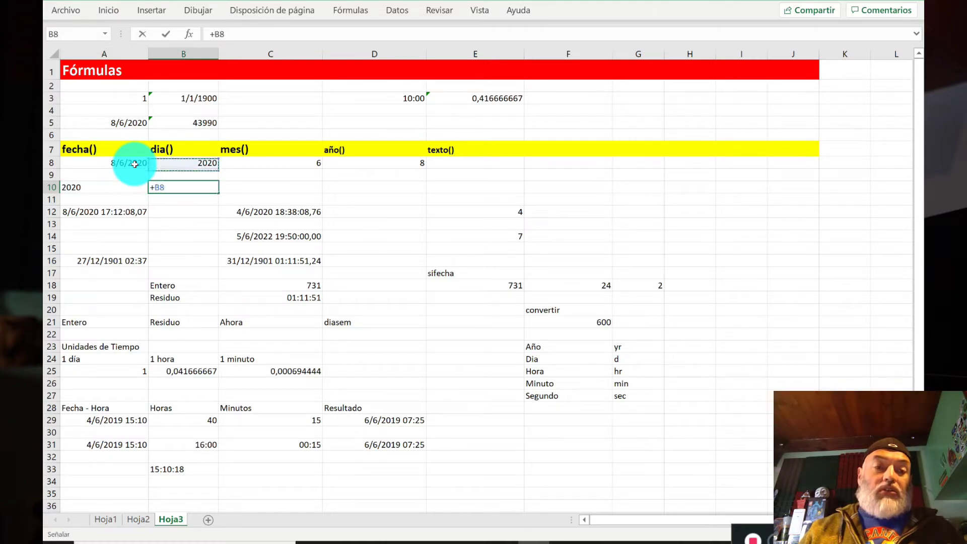
key(Left)
key(Escape)
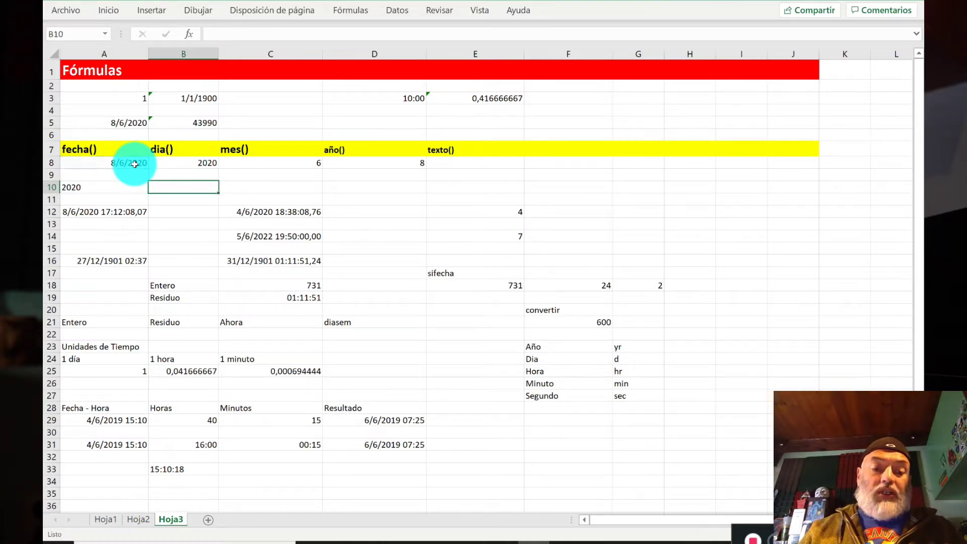
Step: Enter the formula +texto(A8;"mm") in B10 to return the date's month as two-digit text
text(+texto()
key(Up)
key(Up)
key(Left)
text(;")
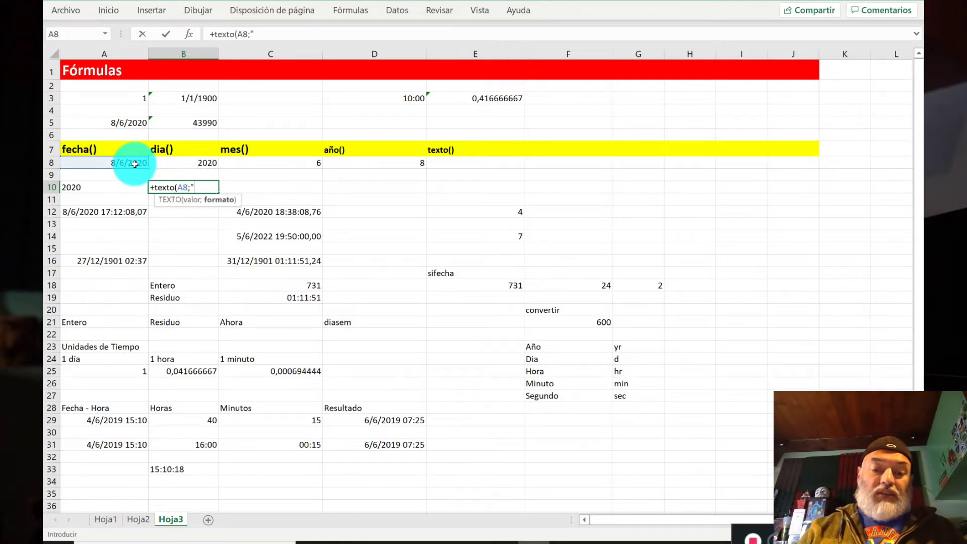
text(mm"))
key(Return)
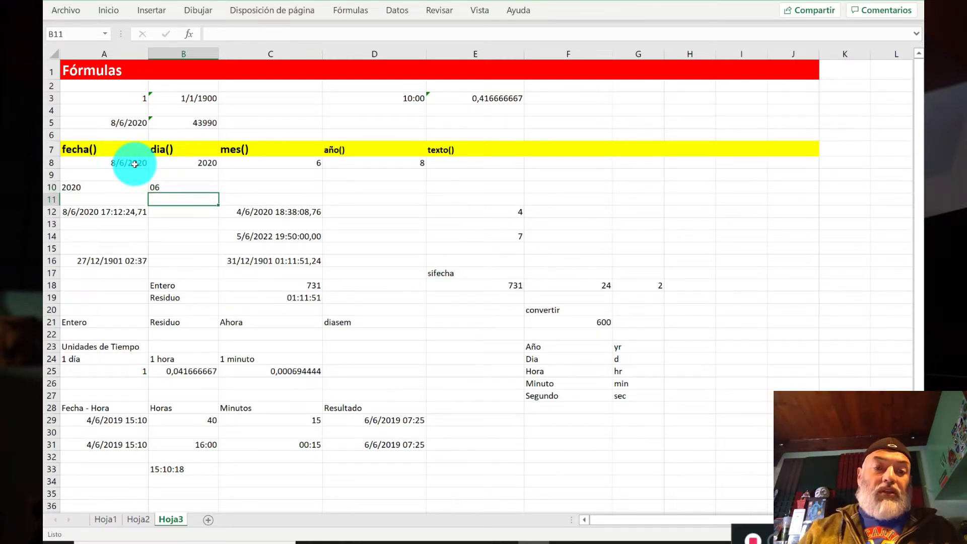
Step: Enter the formula +texto(A8;"dd") in C10 to return the date's day as two-digit text
key(Up)
key(Right)
text(+)
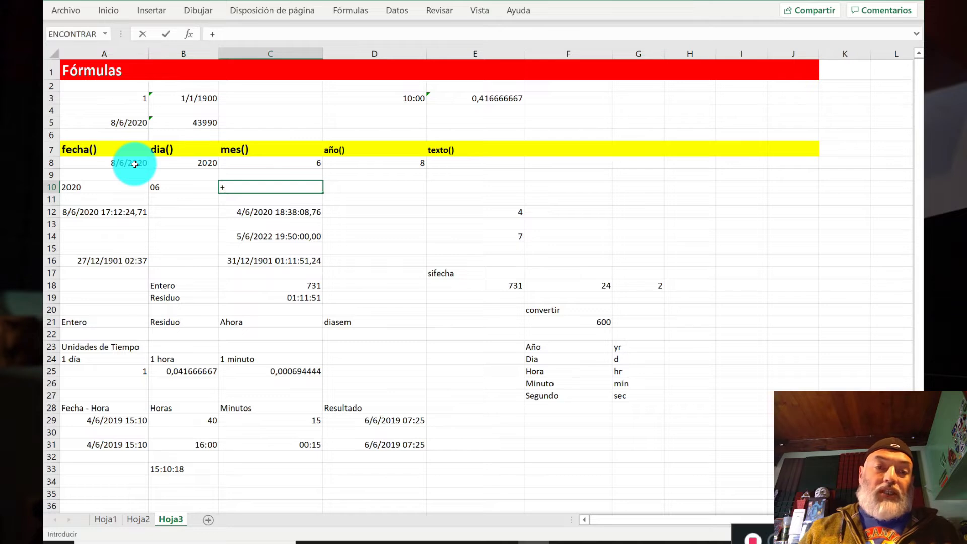
text(texto(A8)
click(134, 164)
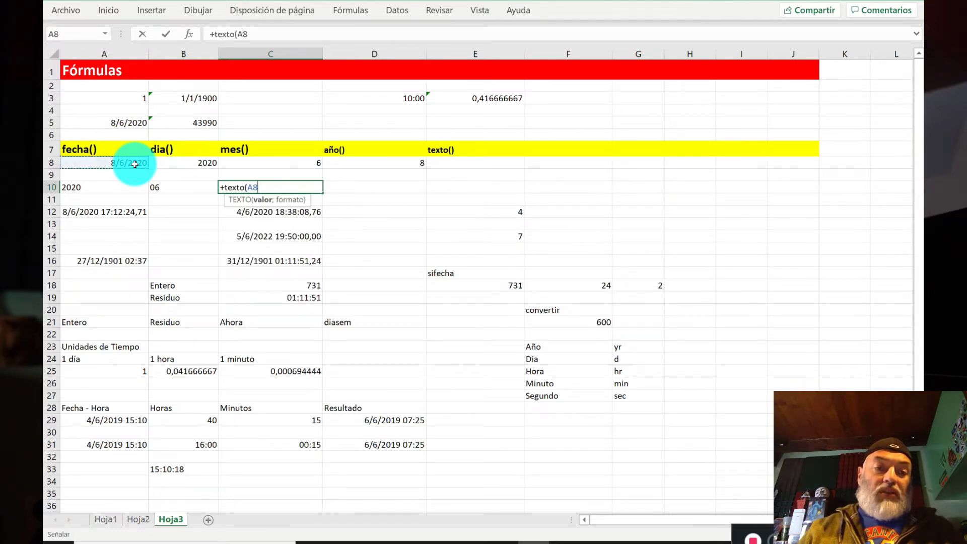
text(;)
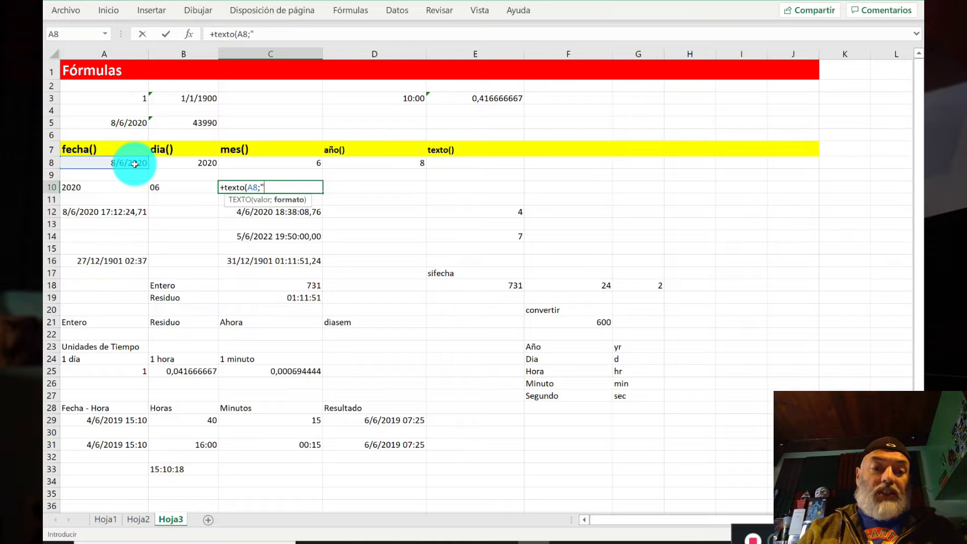
text("dd"))
key(Return)
Step: Examine the TEXTO formulas for year, month and day across A10:C10
key(Up)
key(Left)
key(Left)
key(Right)
key(Right)
key(Left)
key(Right)
key(Left)
key(Left)
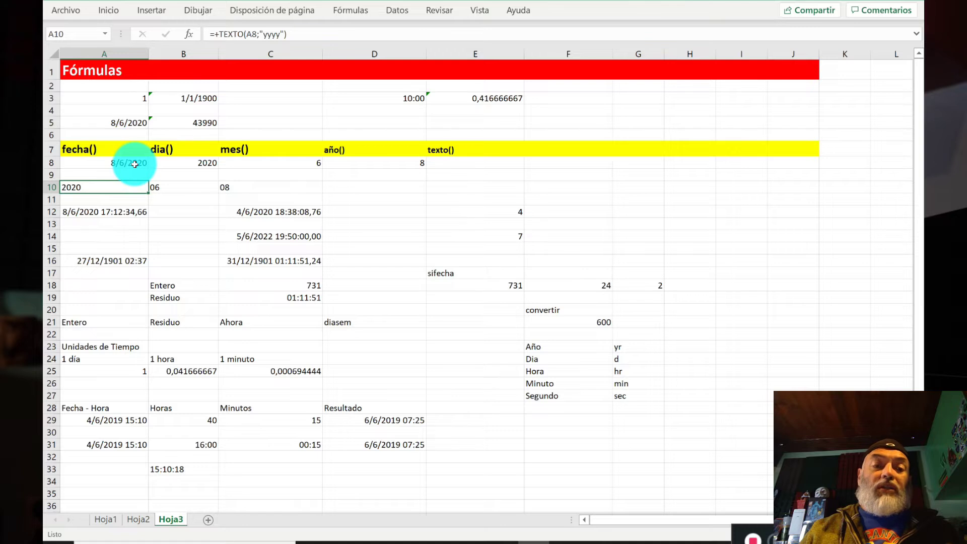
key(Right)
key(Right)
key(Right)
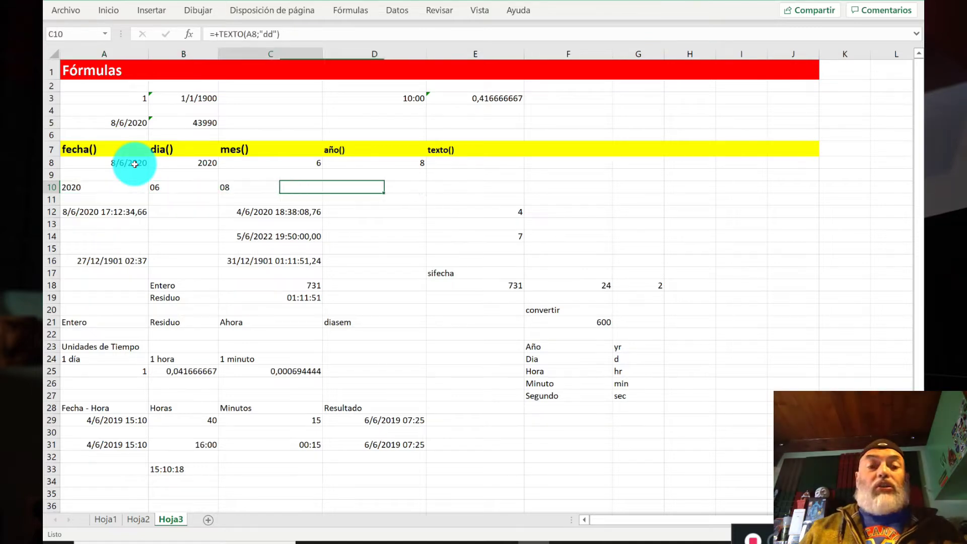
key(Left)
key(Left)
key(Left)
key(Right)
key(Right)
key(Left)
key(Left)
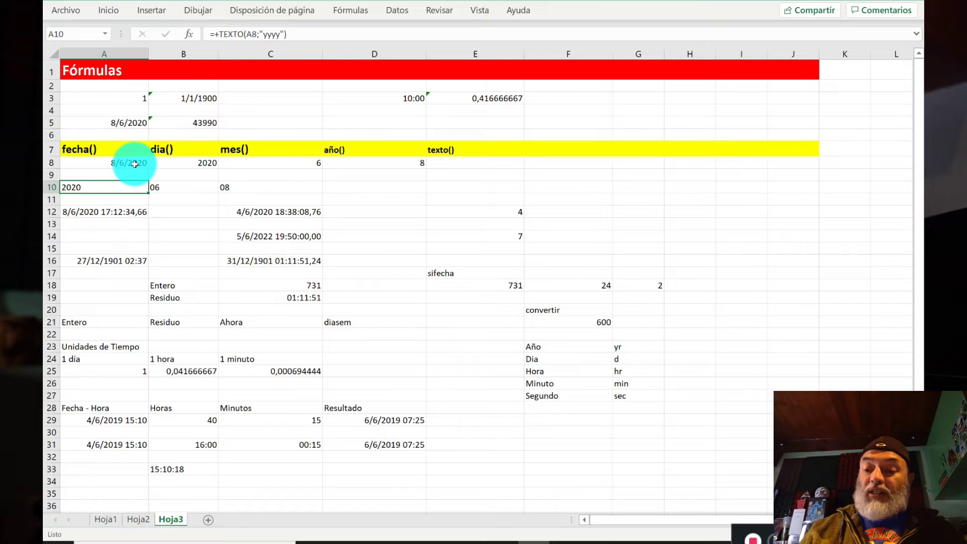
text(+t)
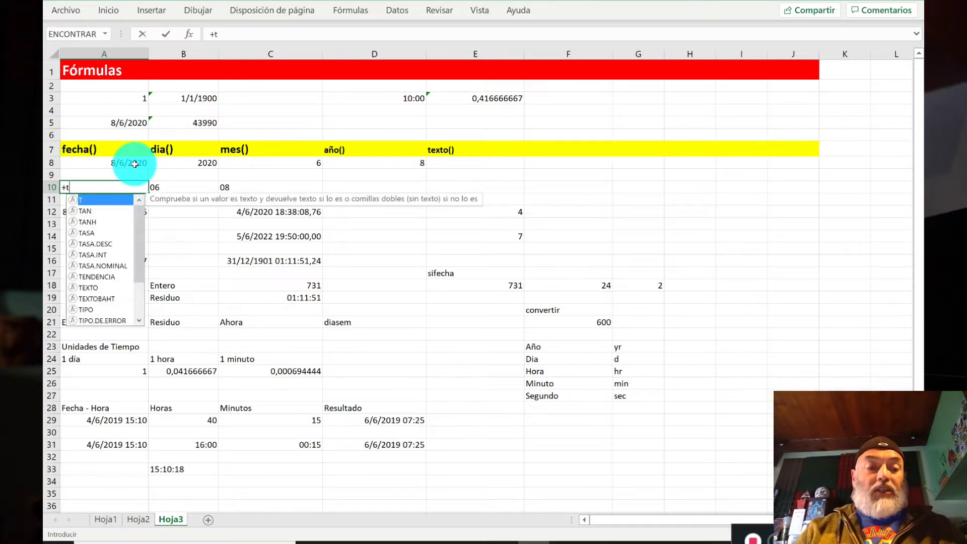
text(exto()
click(135, 163)
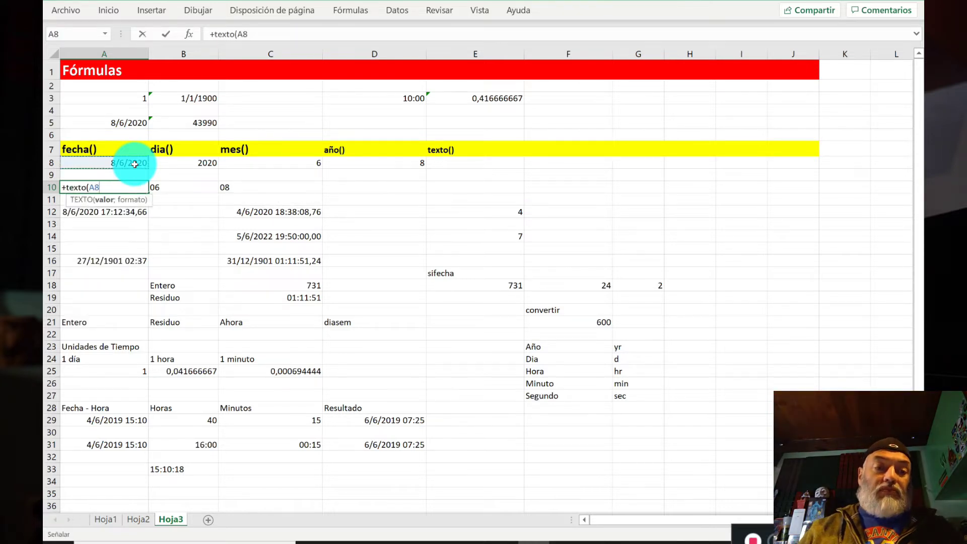
text(;"dd"))
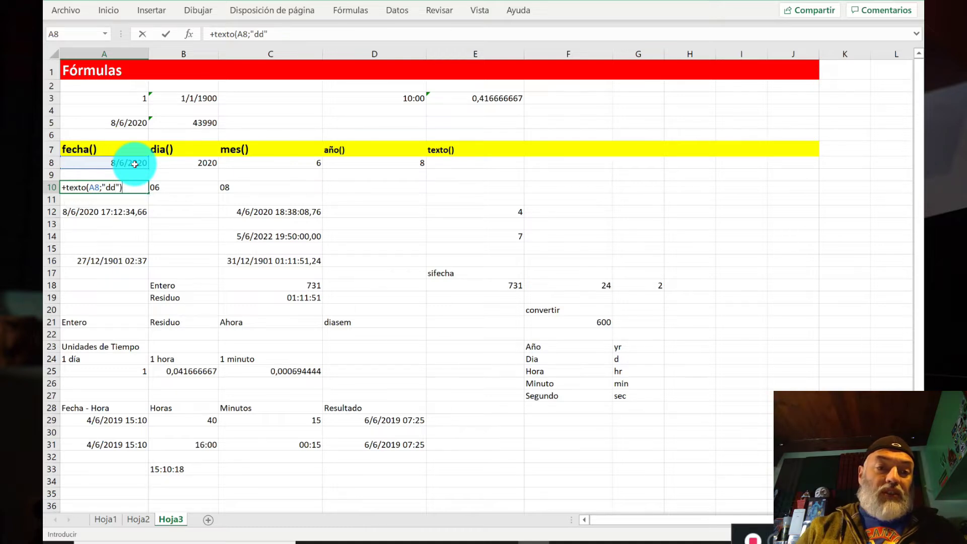
key(Escape)
Step: Clear the year, month and day TEXTO formulas from A10:C10
key(Right)
key(Left)
key(shift+Right)
key(shift+Right)
key(Delete)
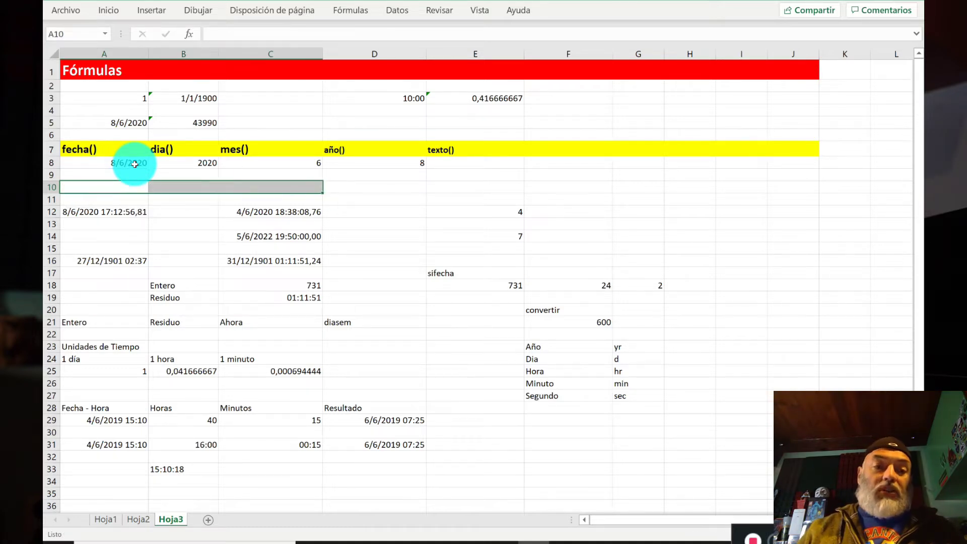
Step: Begin a +concatenar formula in A10 with texto(A8;"dd") followed by a "/" separator
key(shift+Left)
key(shift+Left)
text(+concat)
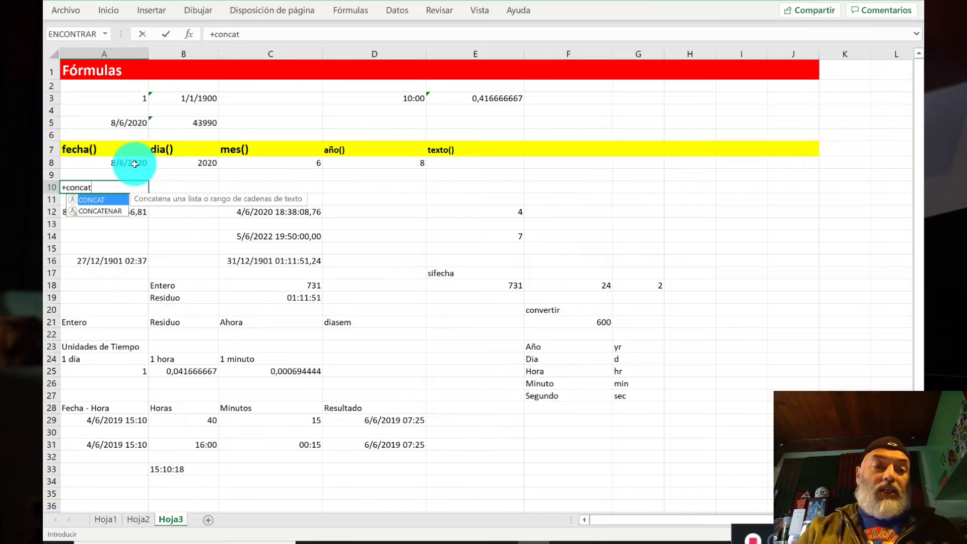
text(enar()
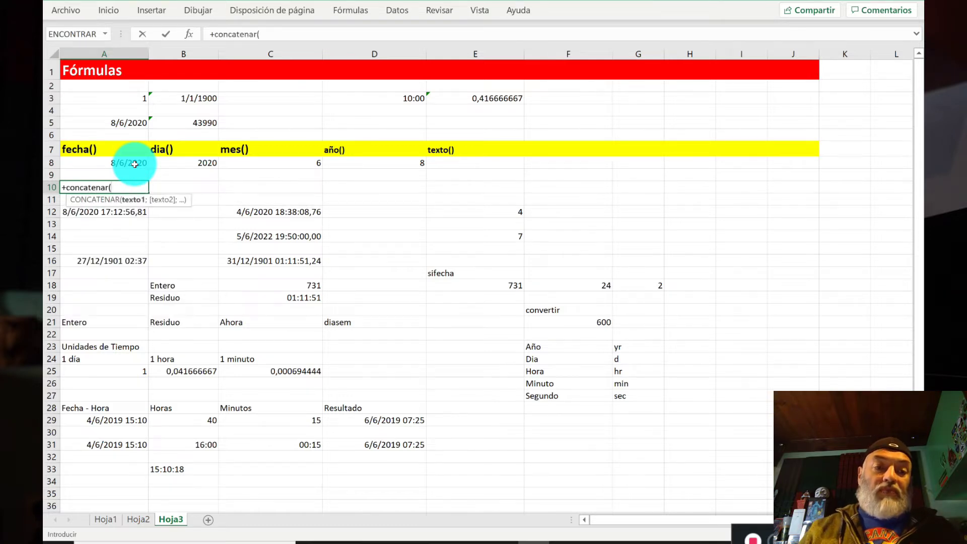
text(texto()
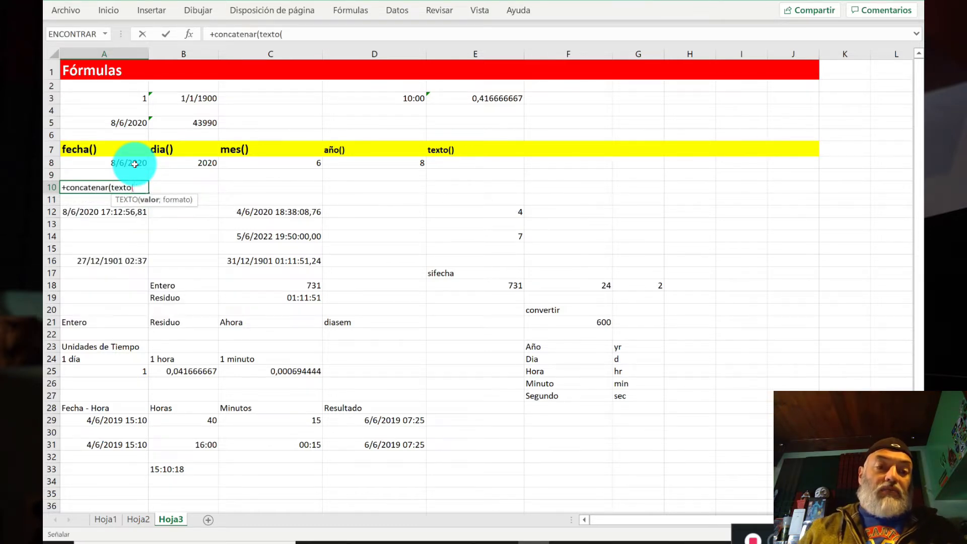
click(135, 164)
text(;"d)
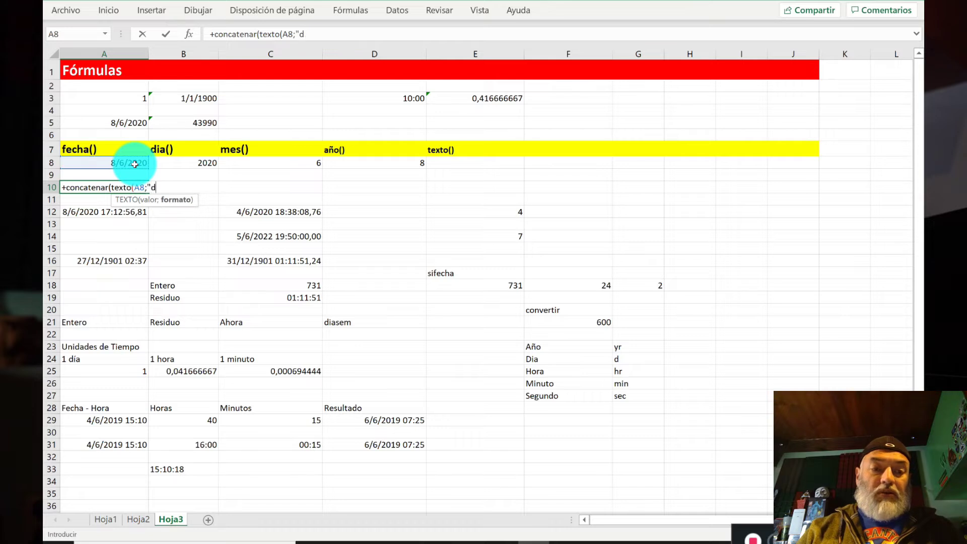
text(d";)
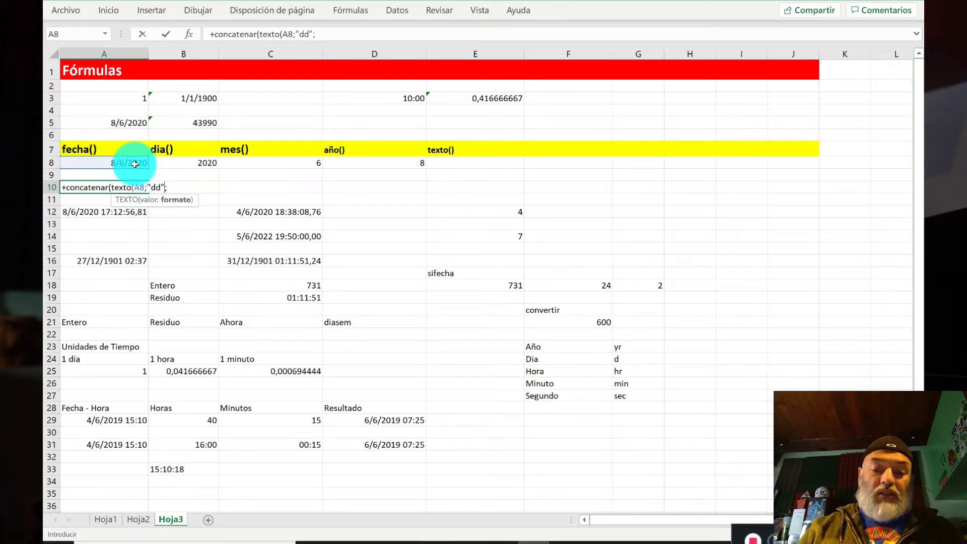
key(BackSpace)
text();")
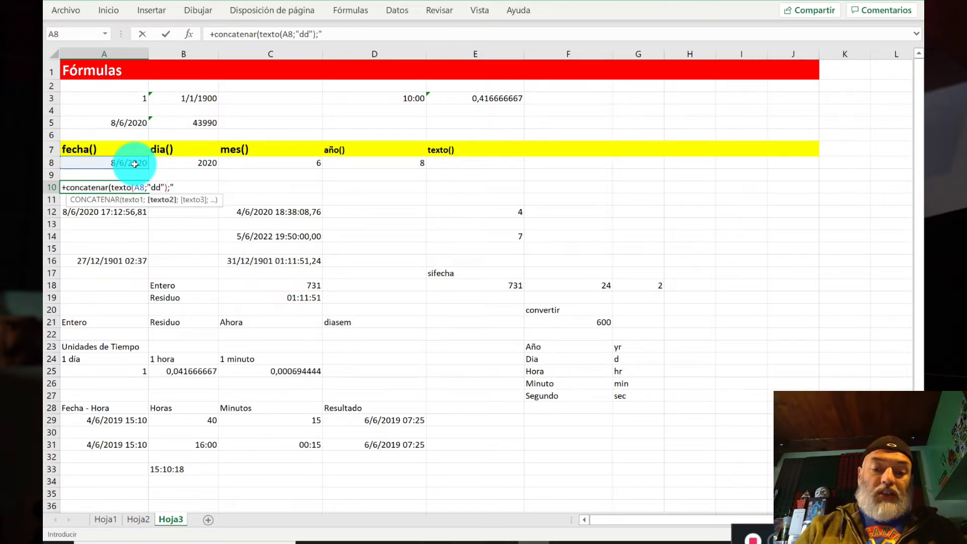
text(/";)
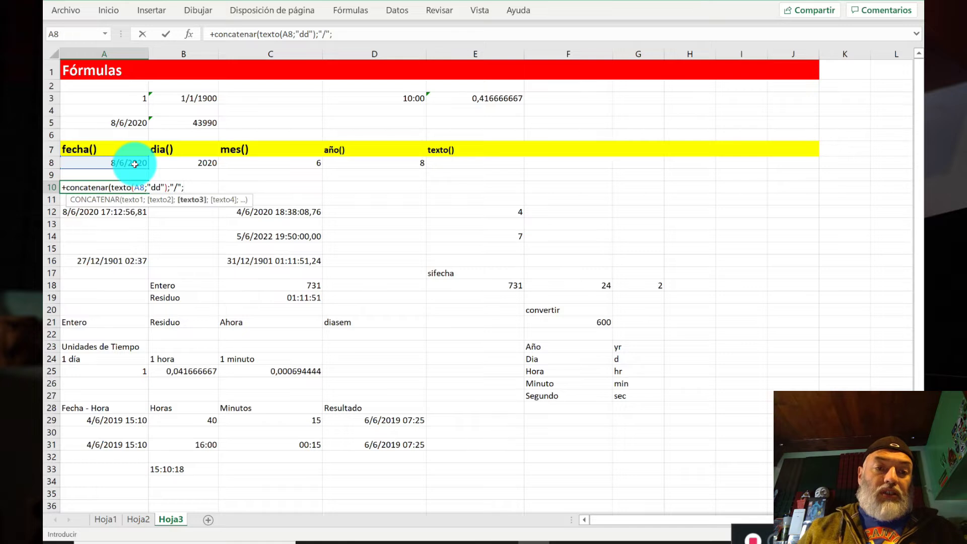
Step: Add texto(A8;"mm") as the month part of the concatenar formula in A10
text(texto()
click(135, 164)
text(;)
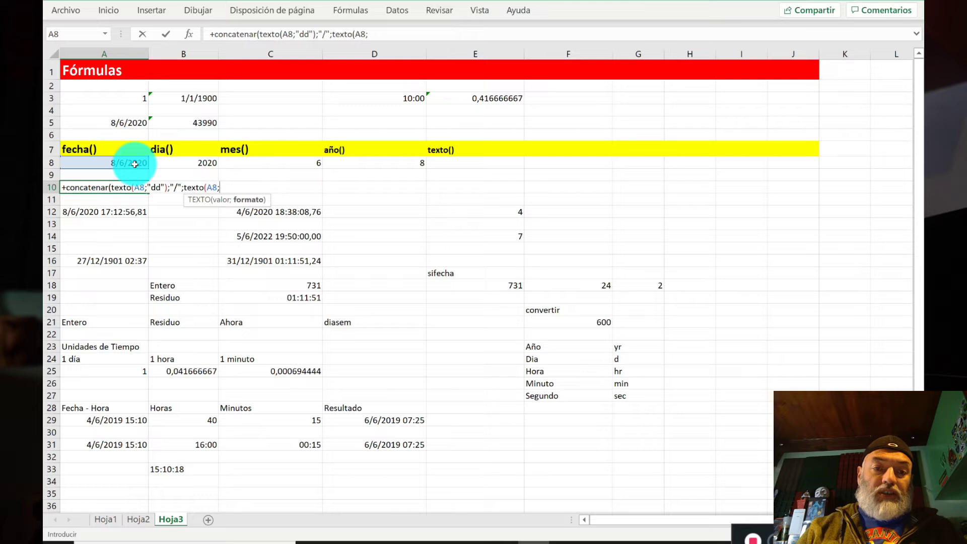
text("mm"))
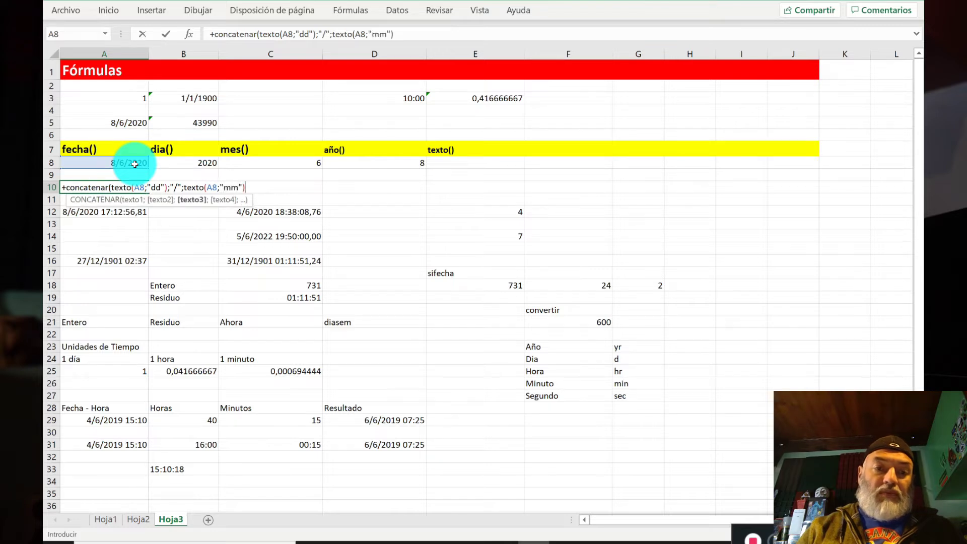
text(;)
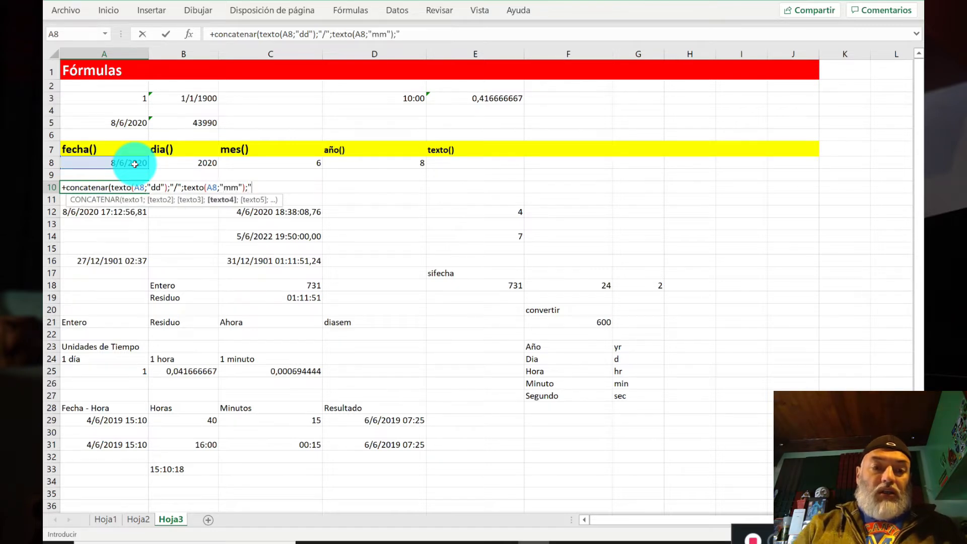
Step: Complete the A10 formula with a second "/" separator and texto(A8;"yyyy") for the year
text("/";texto()
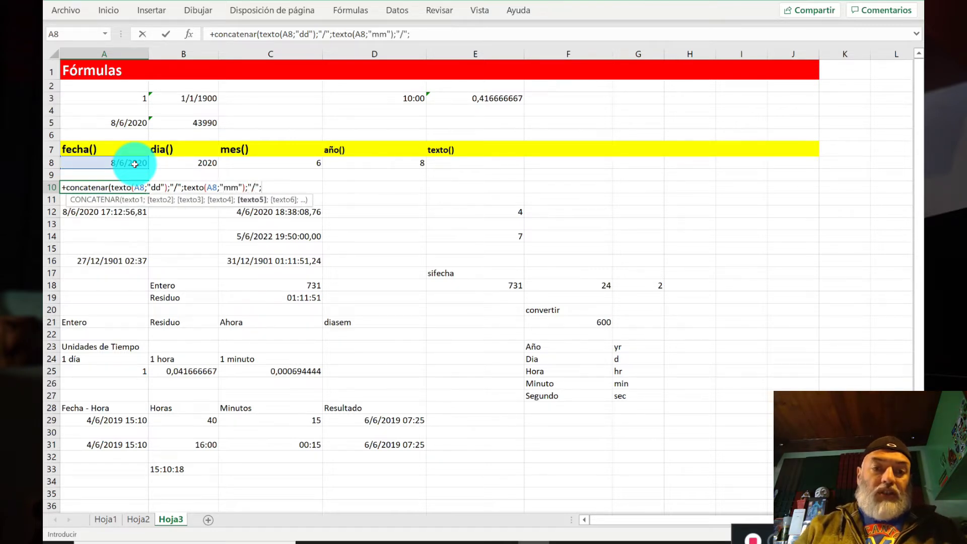
click(134, 164)
text(;)
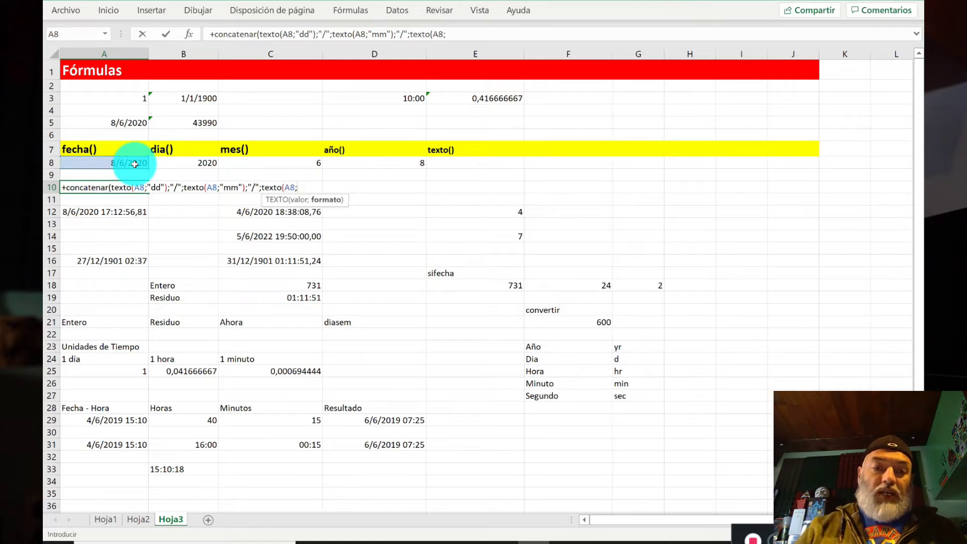
text("yyyy)
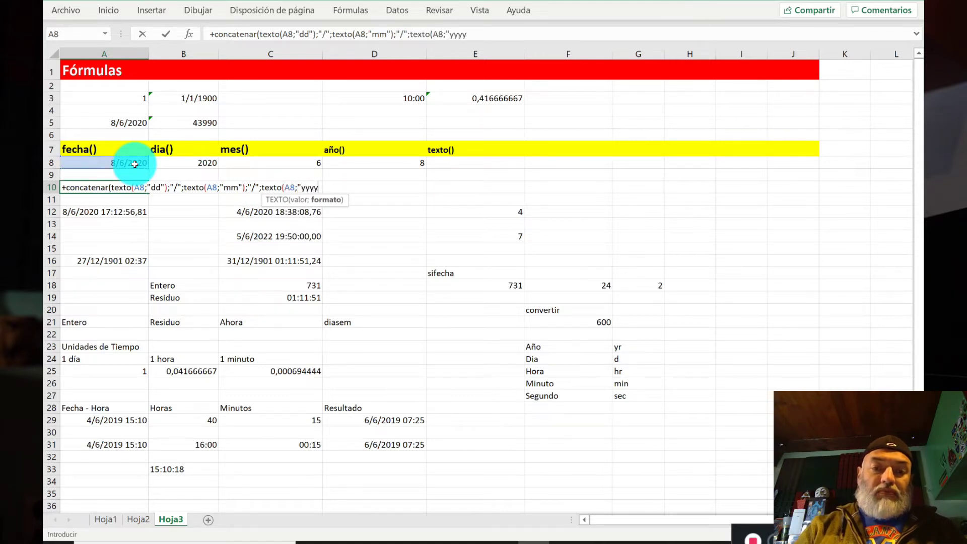
text("))
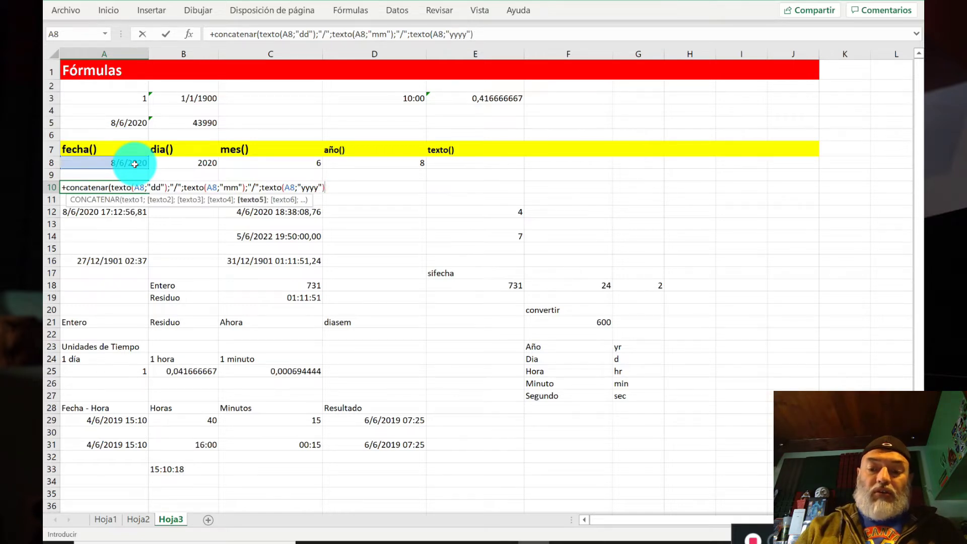
key(Return)
key(Up)
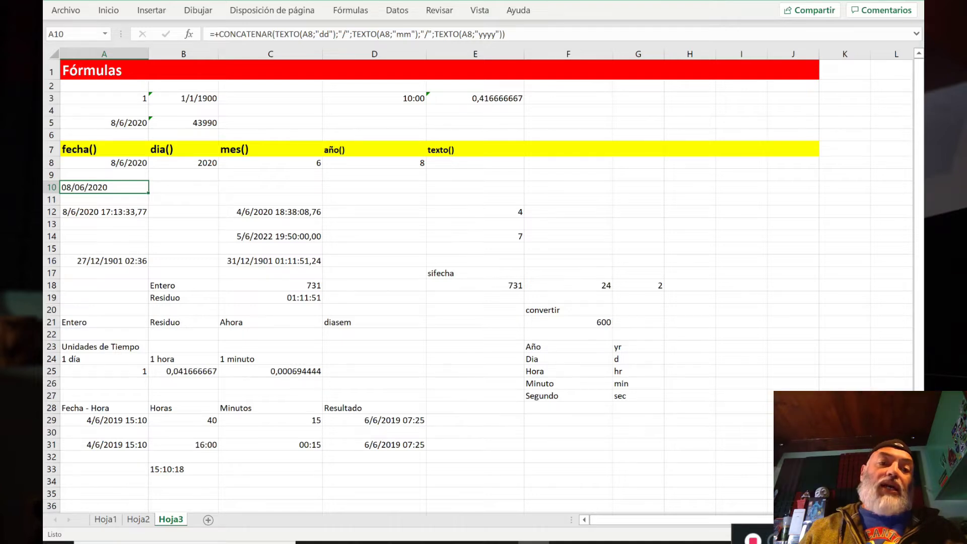
Step: Right-align the text date in A10 and remove that alignment again
click(116, 11)
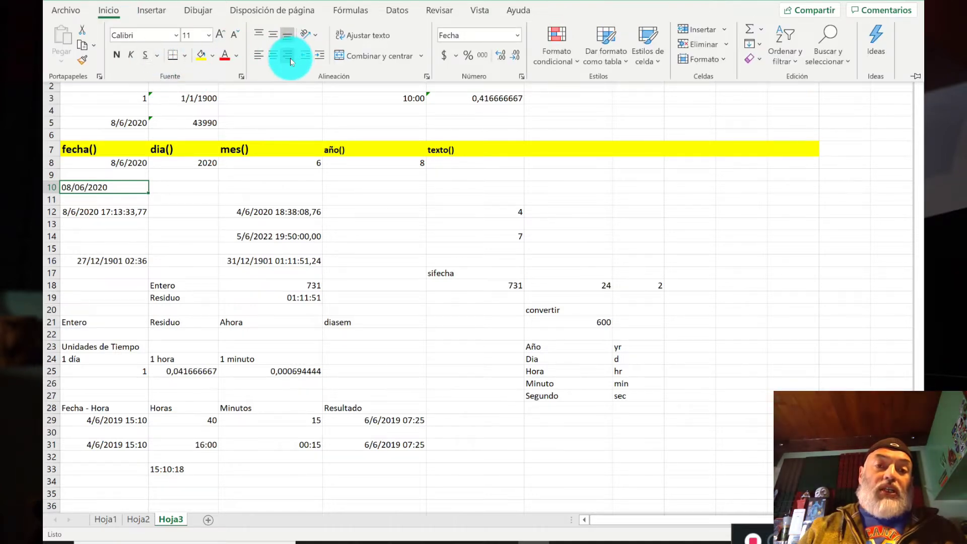
click(290, 59)
right_click(291, 59)
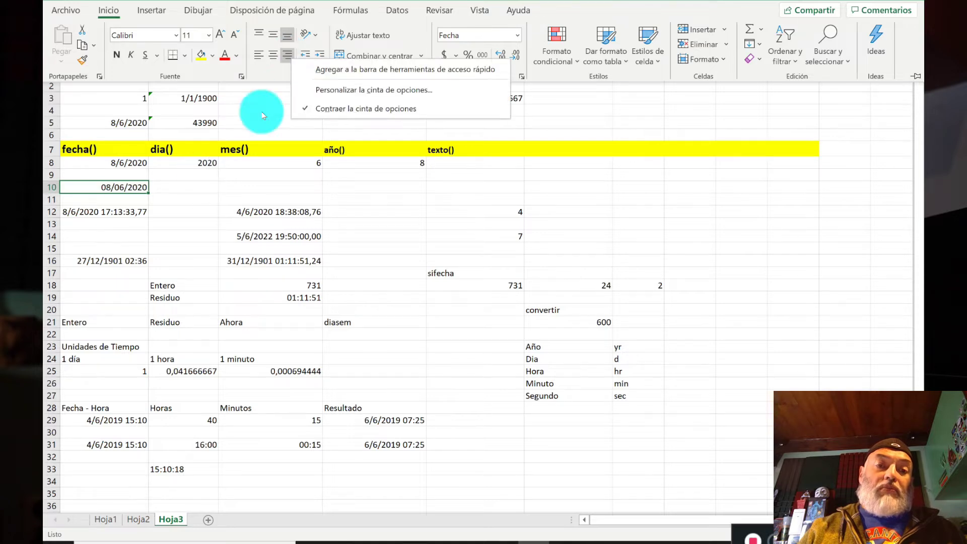
click(290, 54)
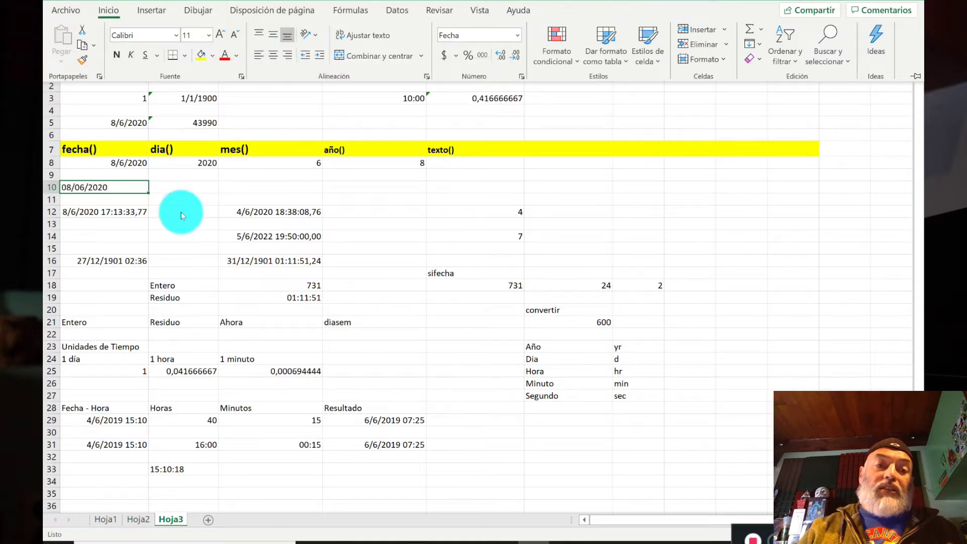
key(Escape)
key(Up)
key(Up)
key(Down)
key(Down)
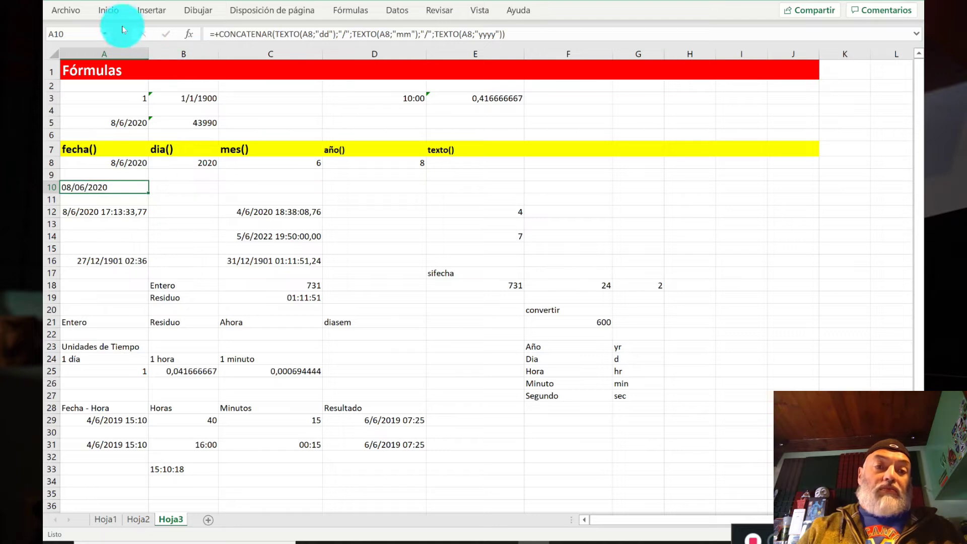
Step: Enter the formula +A10 in B10 to reference the concatenated date
key(Right)
text(+A10)
key(Return)
key(Up)
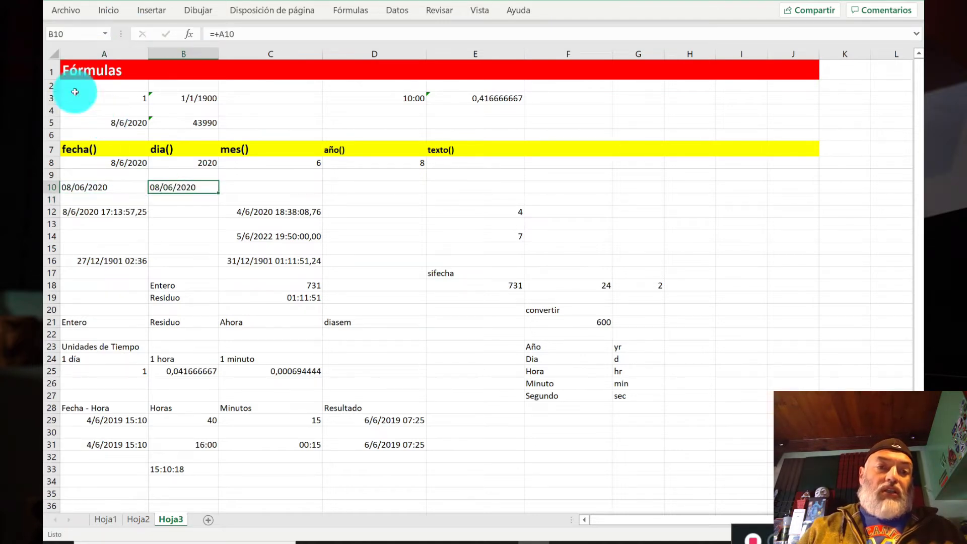
Step: Copy B10 and paste it over itself as a value, replacing its formula
click(108, 10)
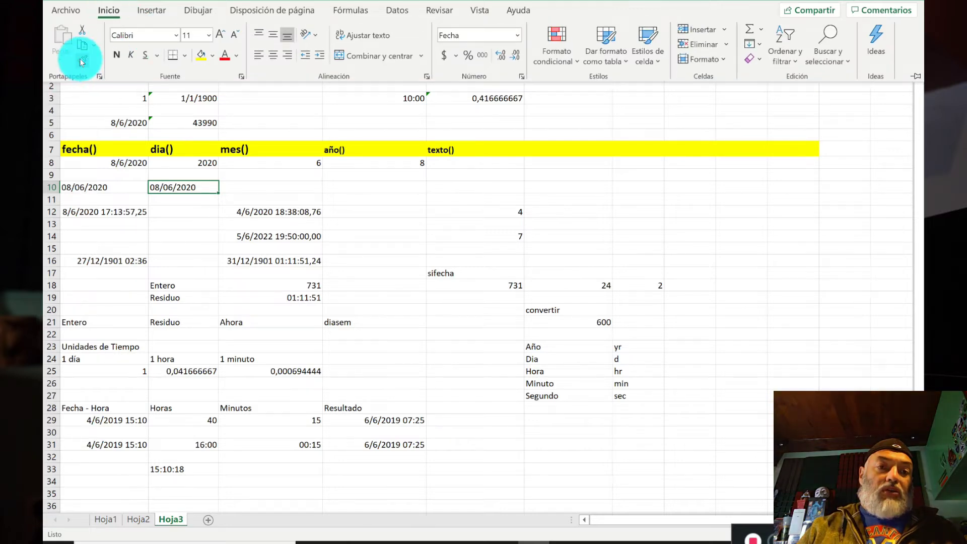
click(150, 182)
key(ctrl+c)
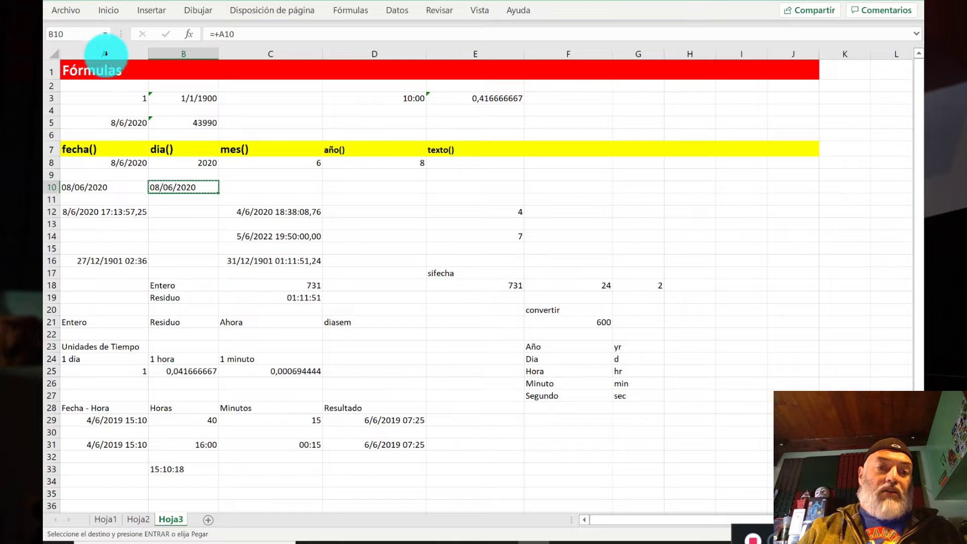
click(108, 10)
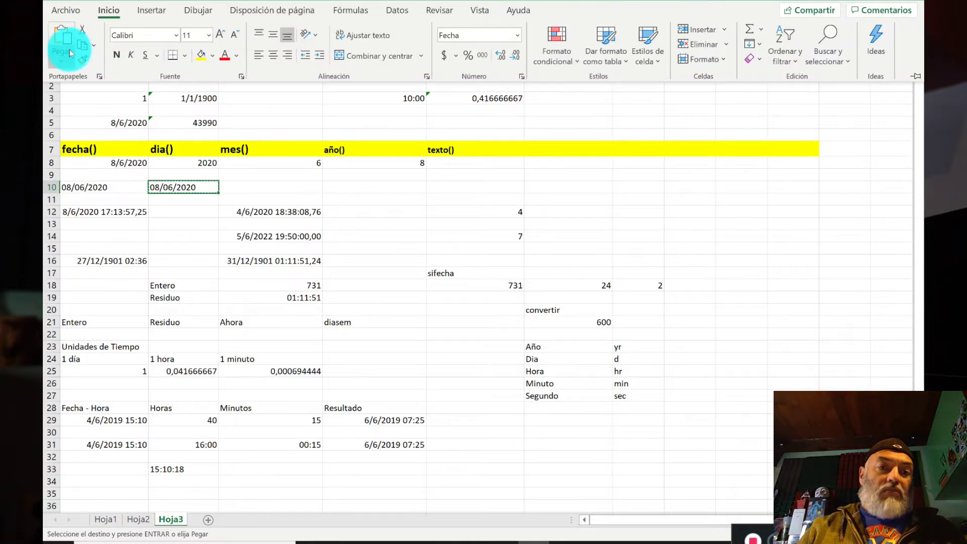
click(69, 54)
click(60, 162)
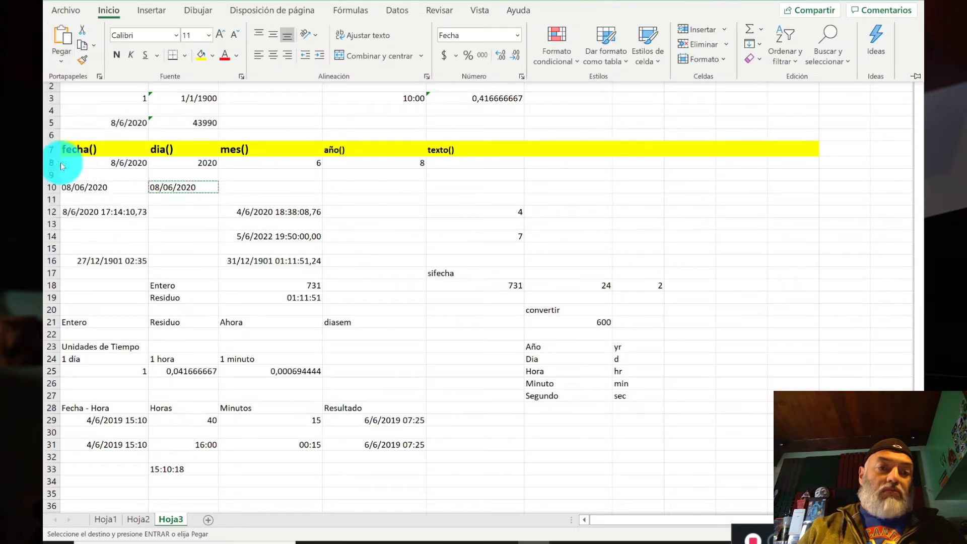
click(245, 214)
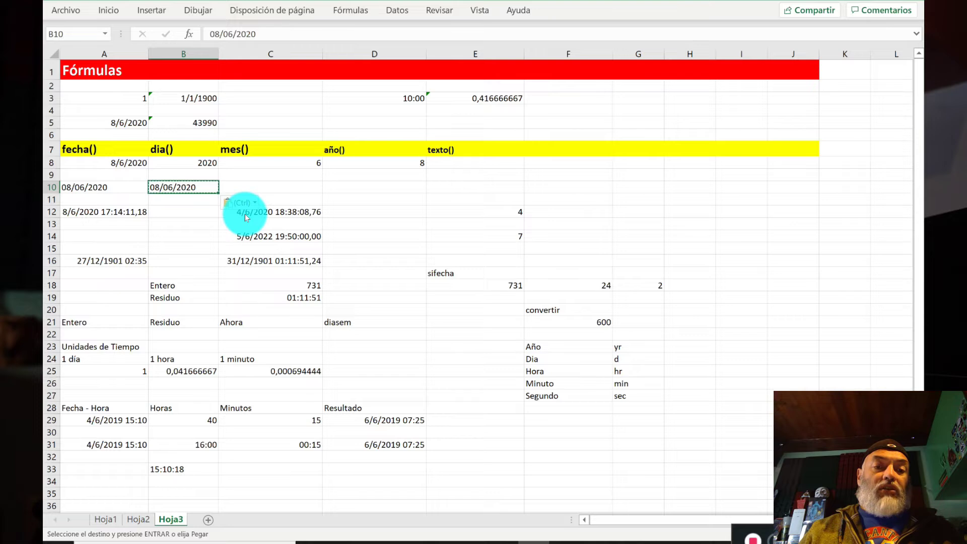
key(Escape)
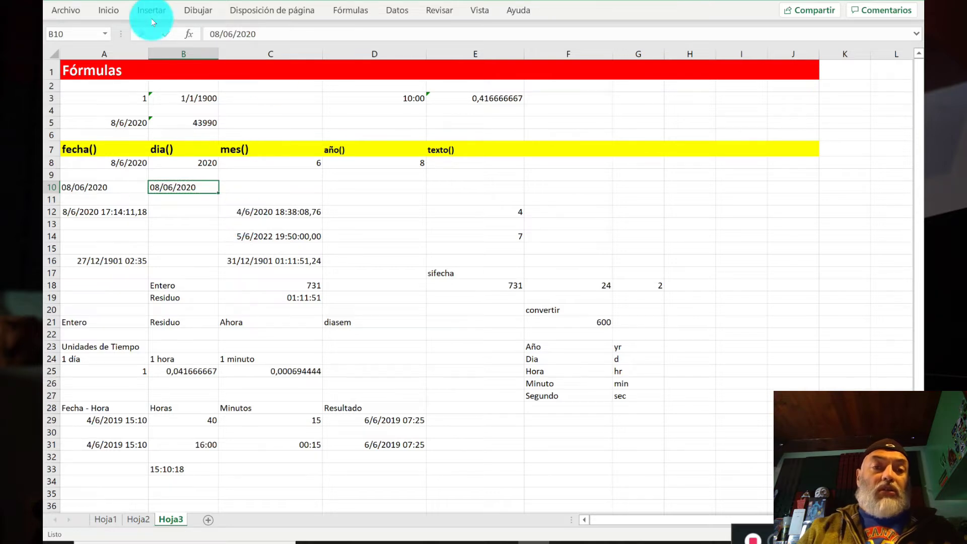
Step: Apply the General number format to B10 to test whether its date converts to a number
click(107, 10)
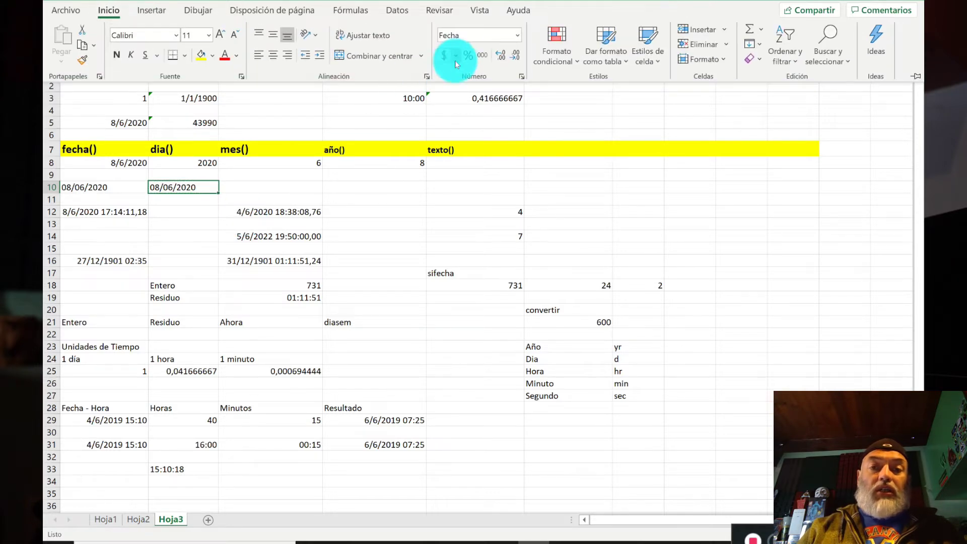
click(509, 35)
click(517, 39)
click(503, 58)
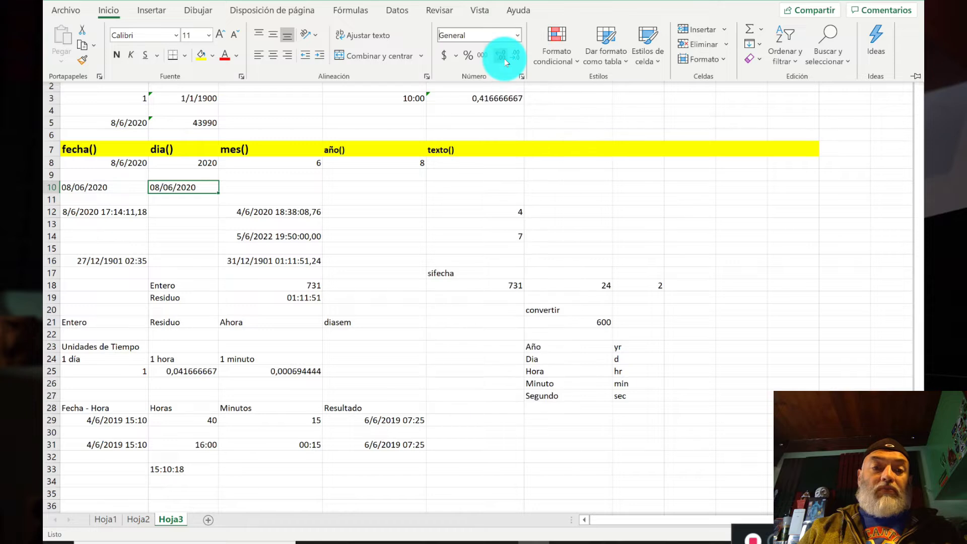
click(248, 177)
click(239, 187)
click(206, 189)
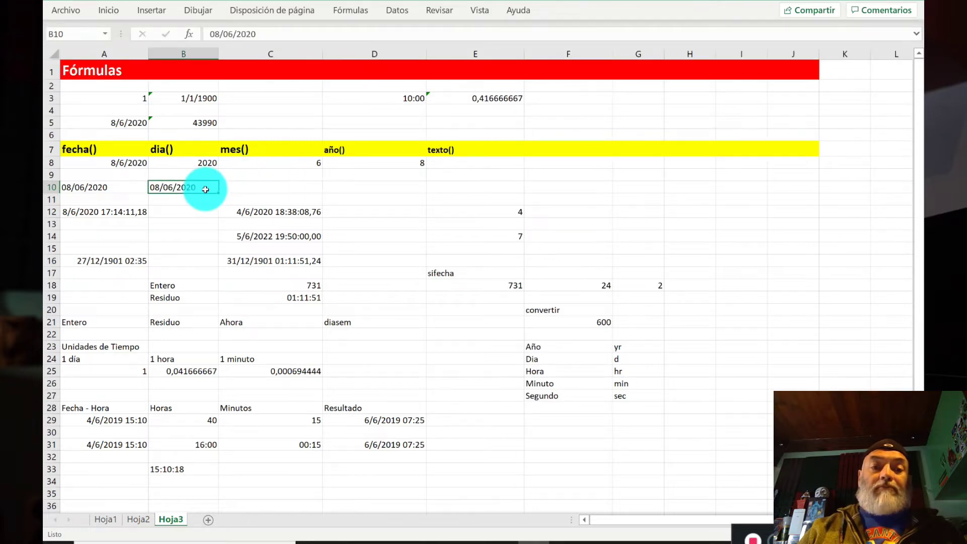
key(Left)
click(206, 189)
Step: Apply the Número format to the pasted date in B10
click(103, 13)
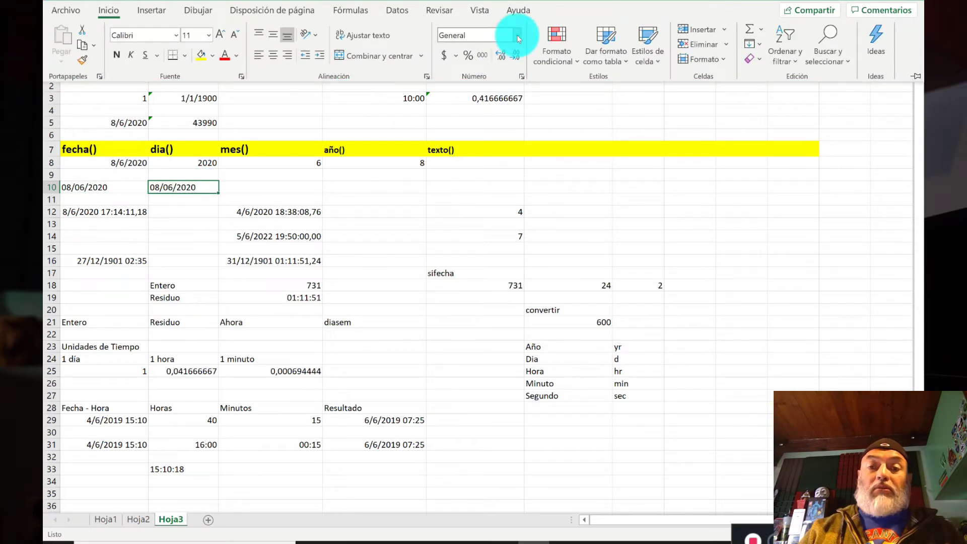
click(516, 35)
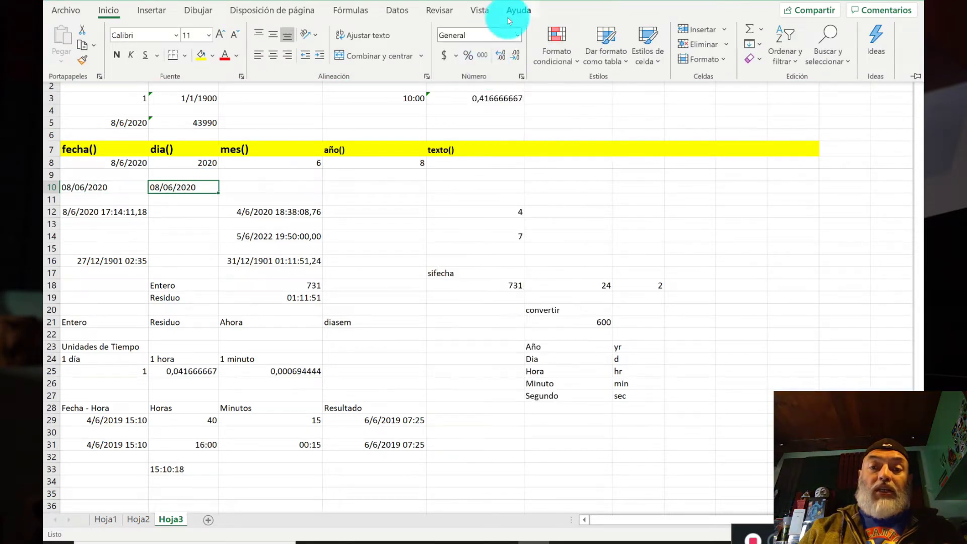
click(516, 34)
click(501, 90)
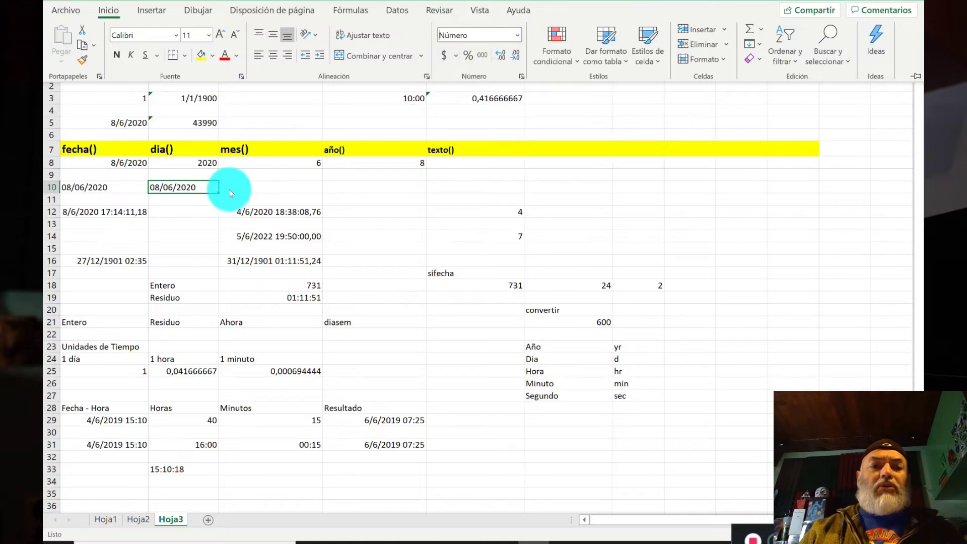
click(203, 191)
click(252, 188)
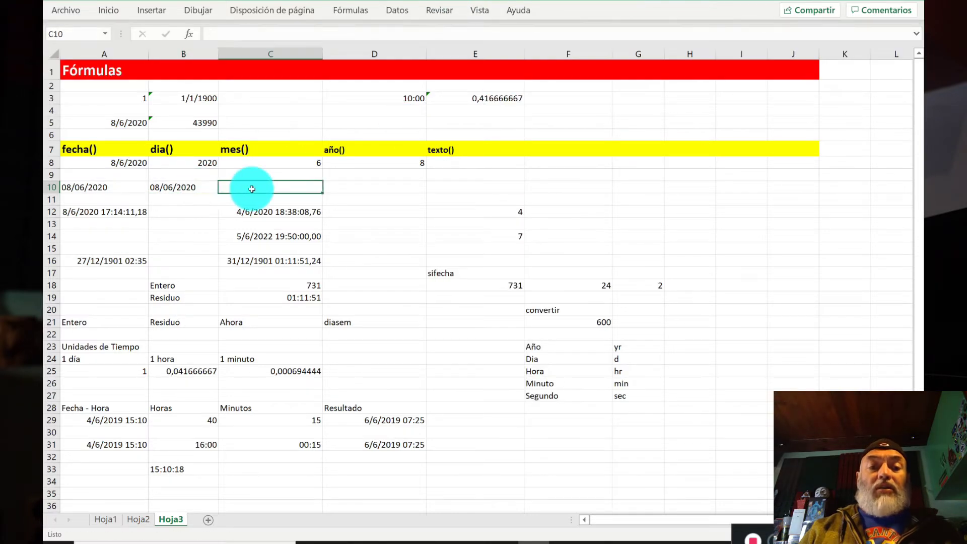
click(205, 187)
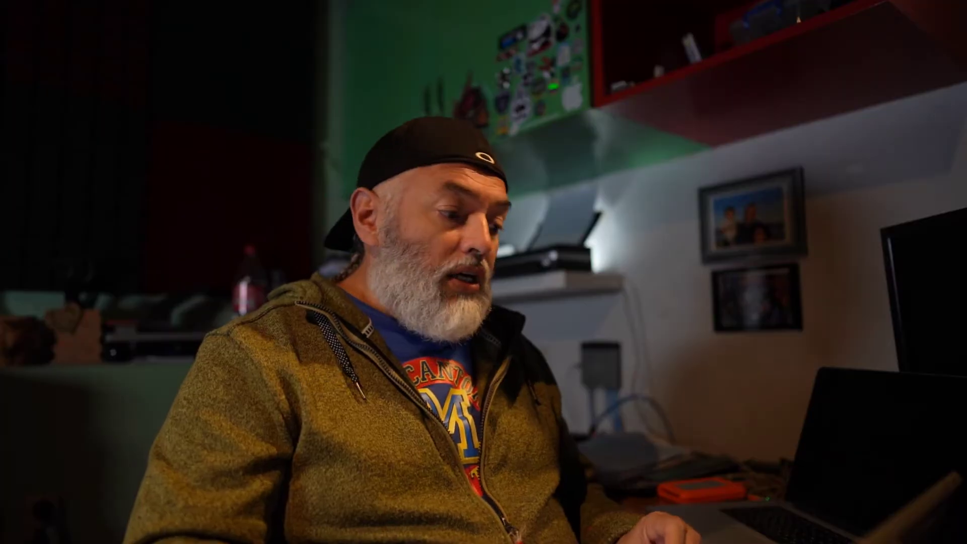
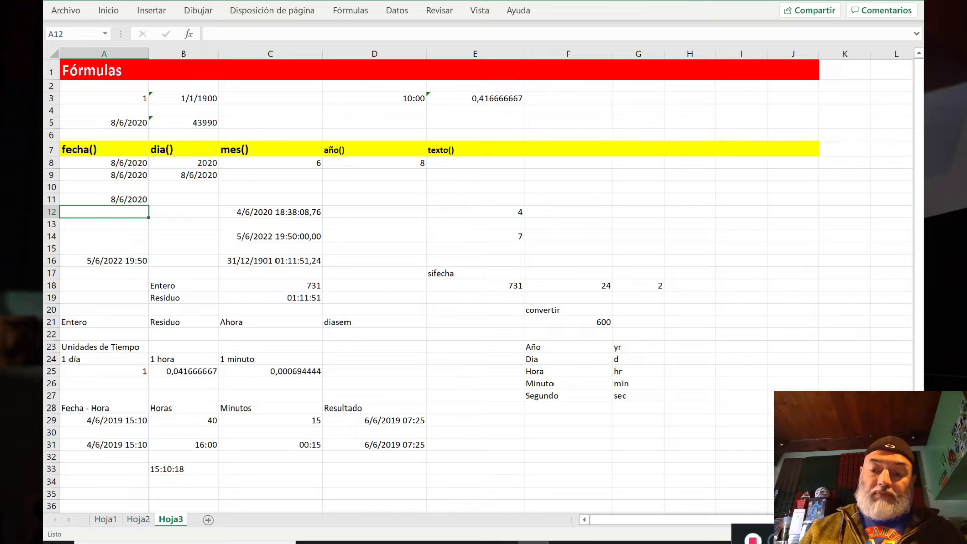
Step: Enter the formula +ahora() in A12 to return the current date and time
text(+ahora()
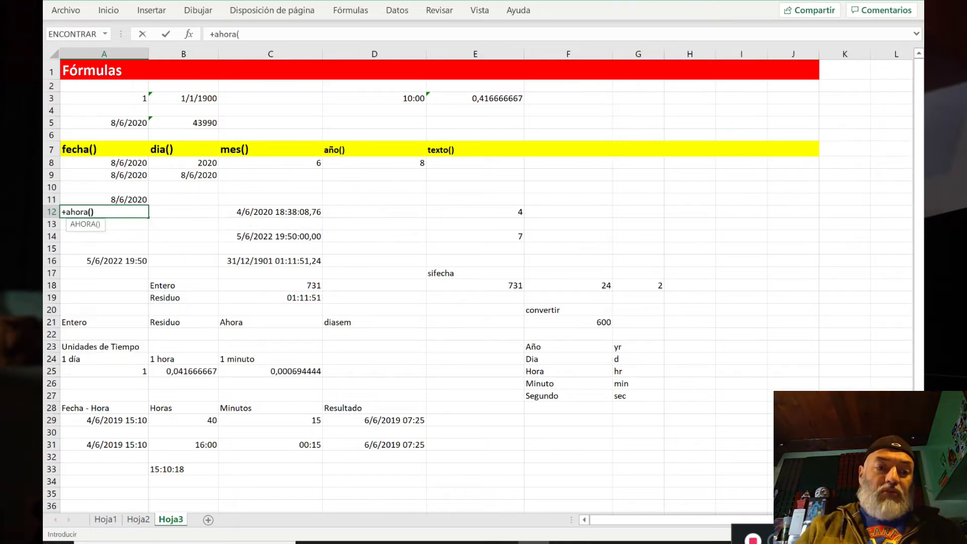
key(Return)
key(Up)
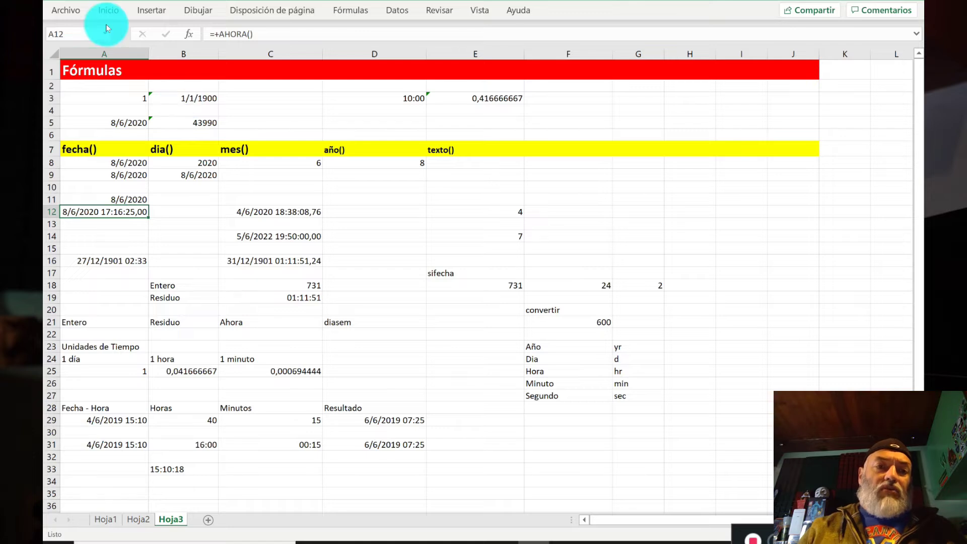
click(114, 11)
click(113, 11)
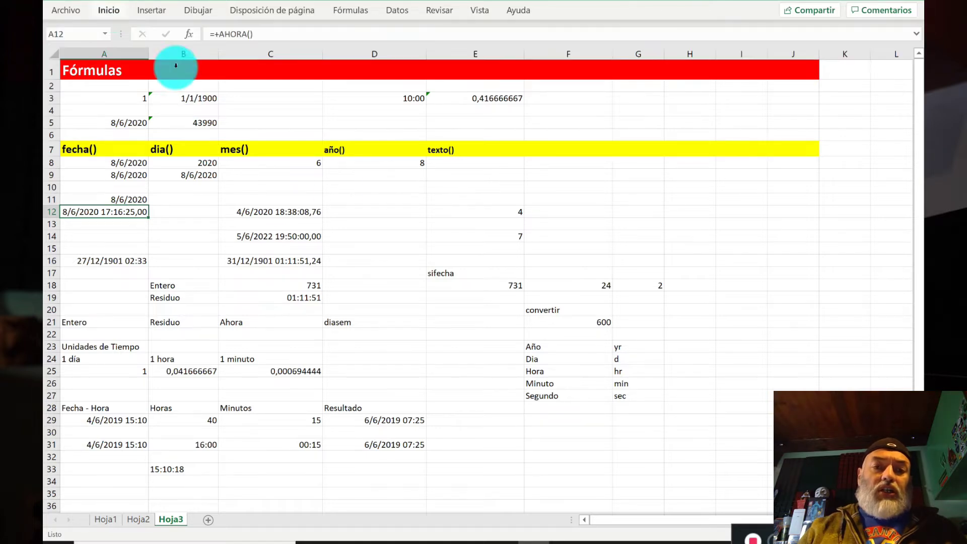
Step: Enter the formula +ahora() in D10 as a second current date and time
click(345, 189)
text(+ahora())
key(ctrl+Return)
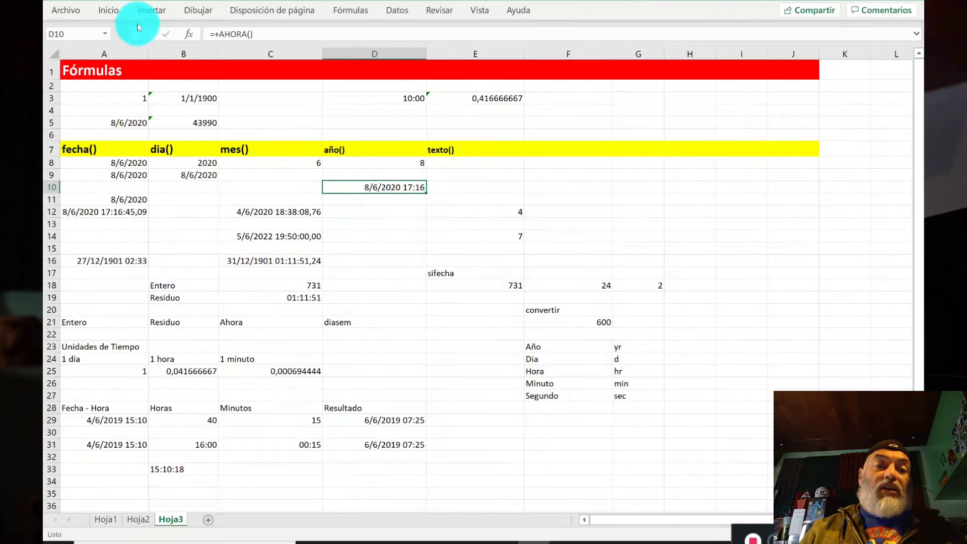
Step: Apply the custom number format d/m/yyyy hh:mm:ss,00 to D10 to include seconds and hundredths
click(113, 10)
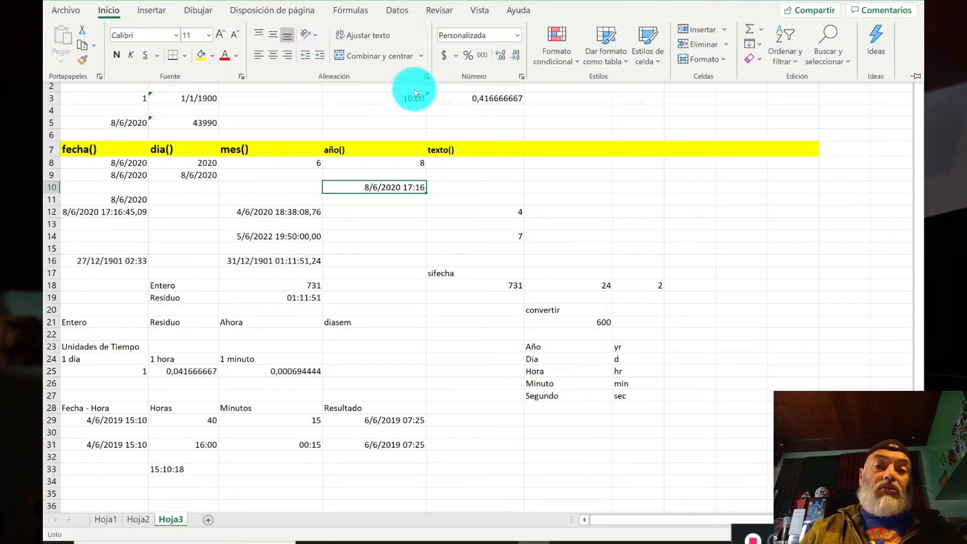
click(518, 36)
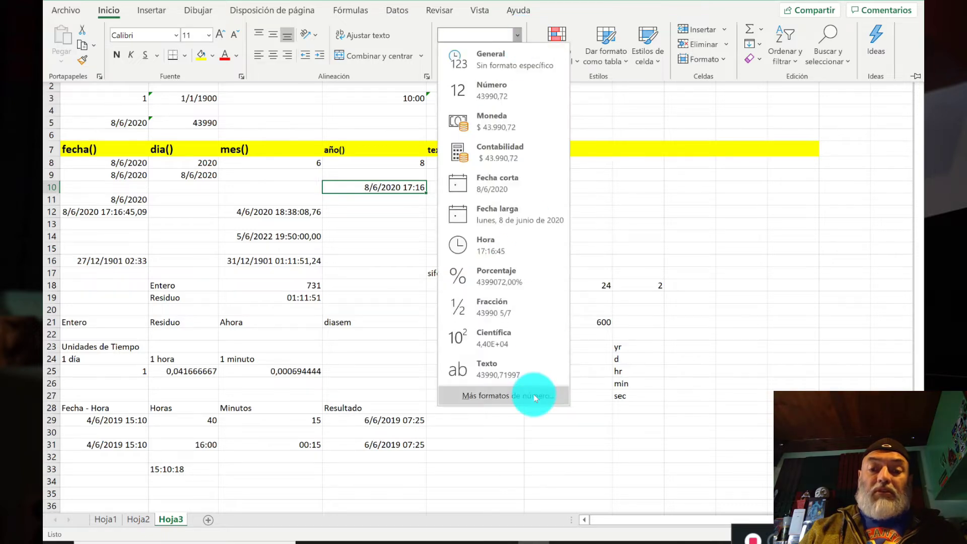
click(533, 395)
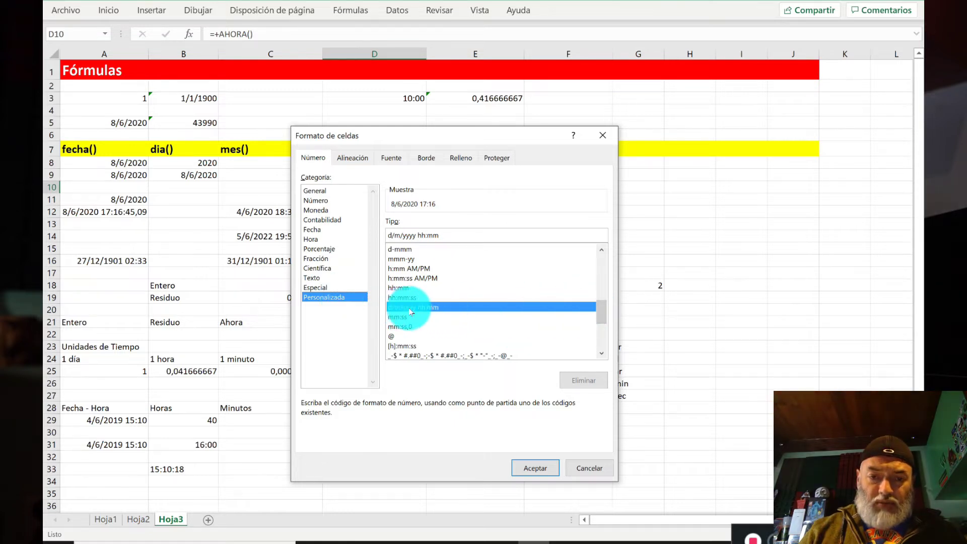
click(467, 234)
text(:ss,00)
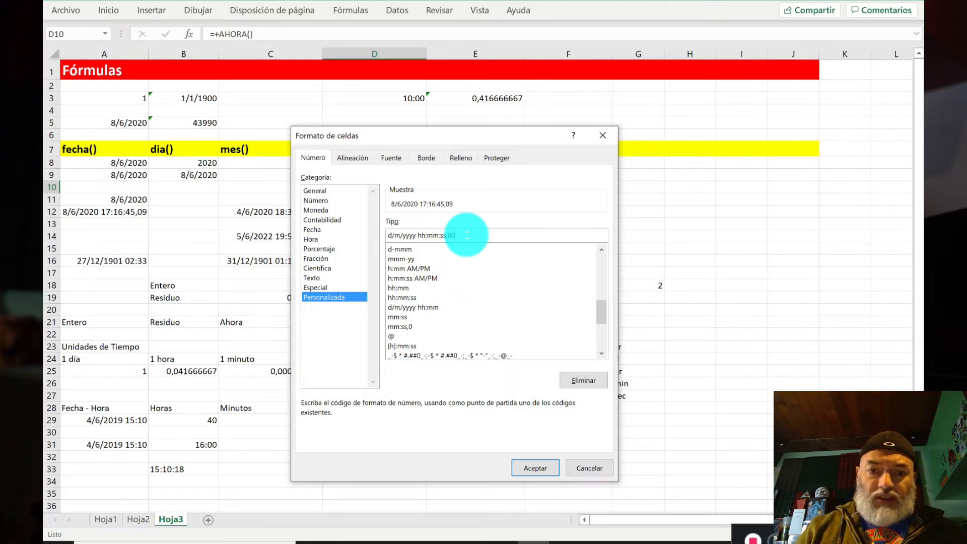
click(547, 466)
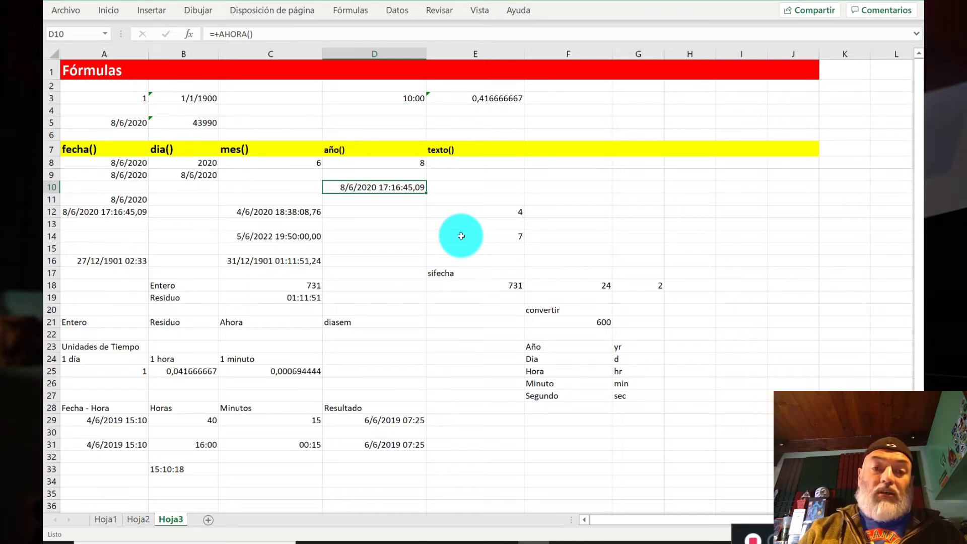
key(Left)
key(Left)
key(Left)
key(Down)
key(Down)
key(Right)
key(Right)
key(Right)
key(Up)
key(Up)
key(Left)
key(Left)
key(Left)
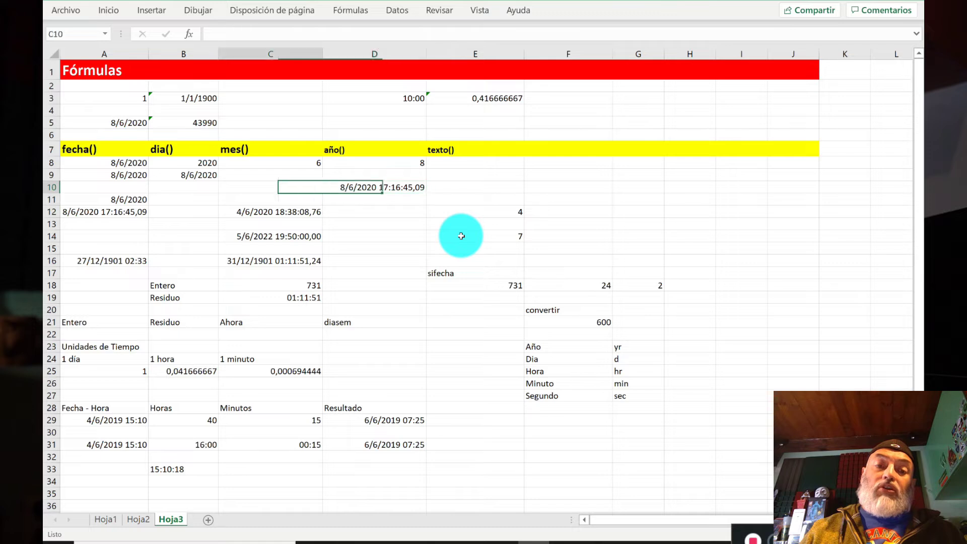
key(Down)
key(Down)
key(Right)
key(Right)
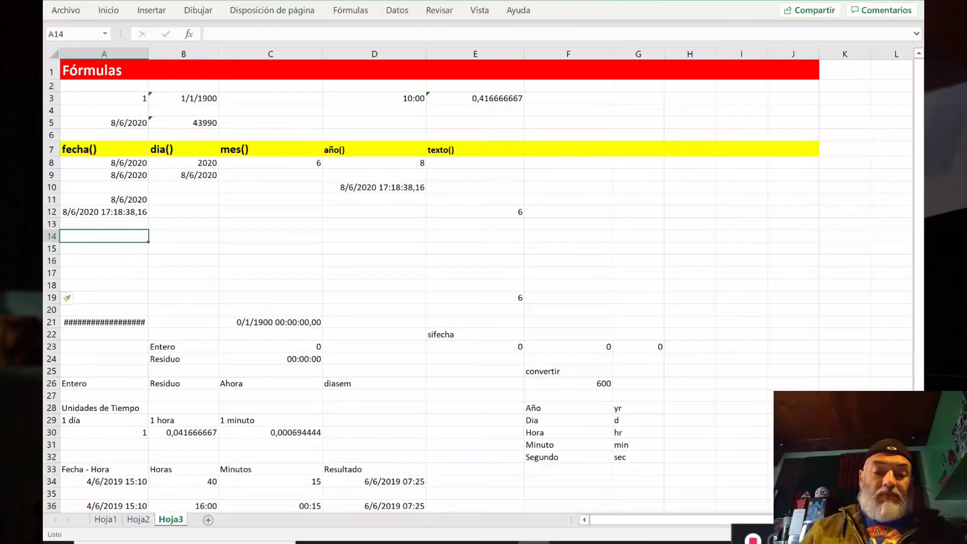
Step: Enter the column headers Entrada in A14 and Salida in B14
text(Entrada)
key(Return)
key(Up)
key(Right)
text(Salida)
key(Return)
key(Up)
key(Right)
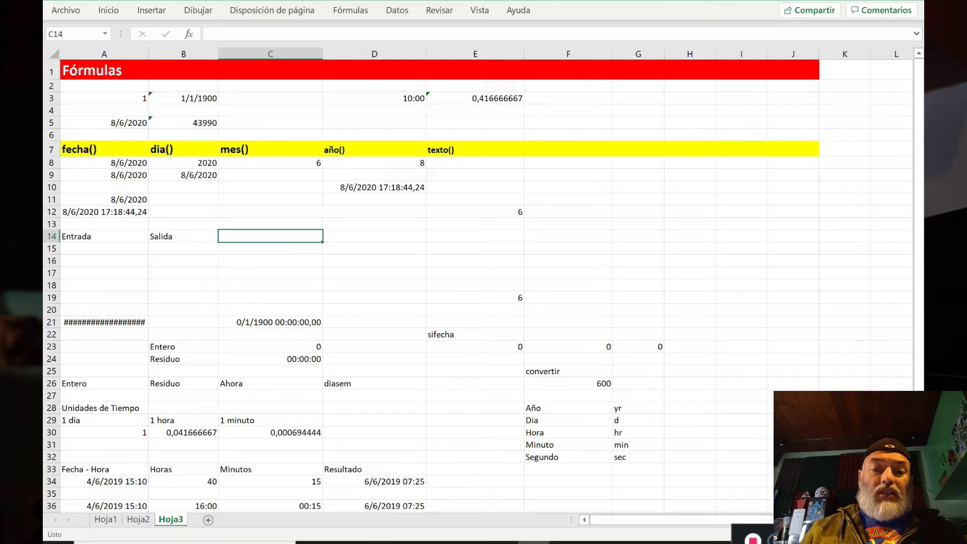
Step: Enter the column headers Dias, Tiempo and Horas in C14, D14 and E14
text(Dias)
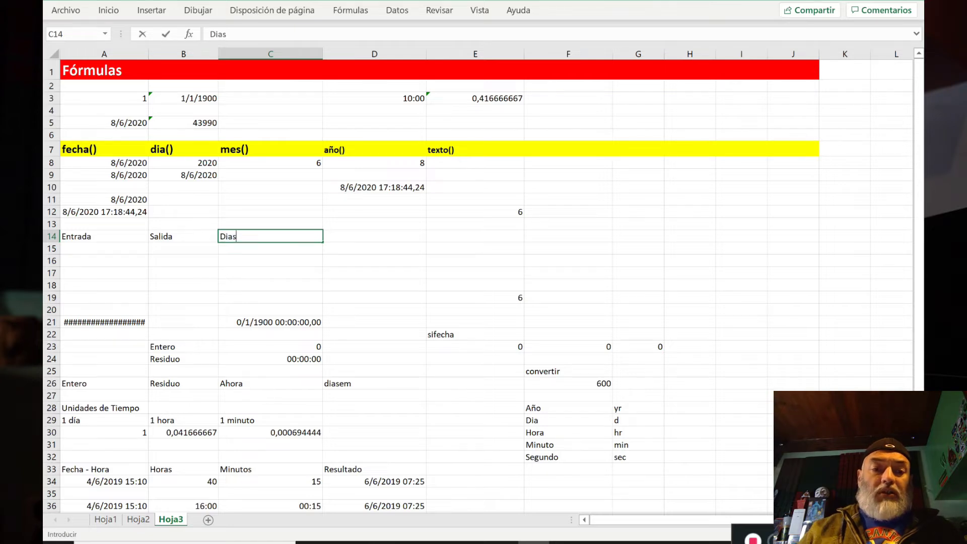
key(Right)
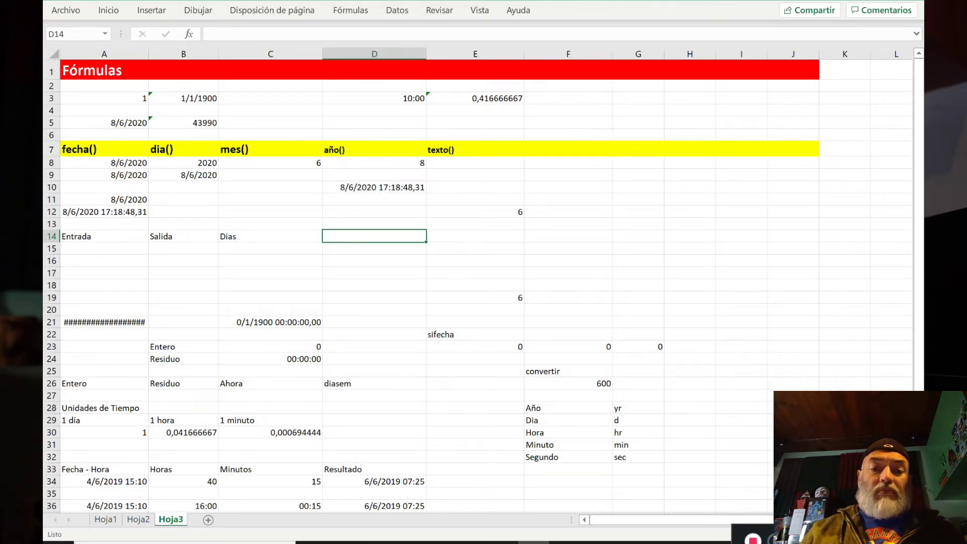
text(Tiempo)
key(Return)
key(Up)
key(Right)
key(Left)
key(Right)
text(HOras)
key(Return)
key(Up)
Step: Set the first two headers of row 14 to Salida in A14 and Entrada in B14
key(Return)
key(Left)
key(Left)
key(Left)
key(Left)
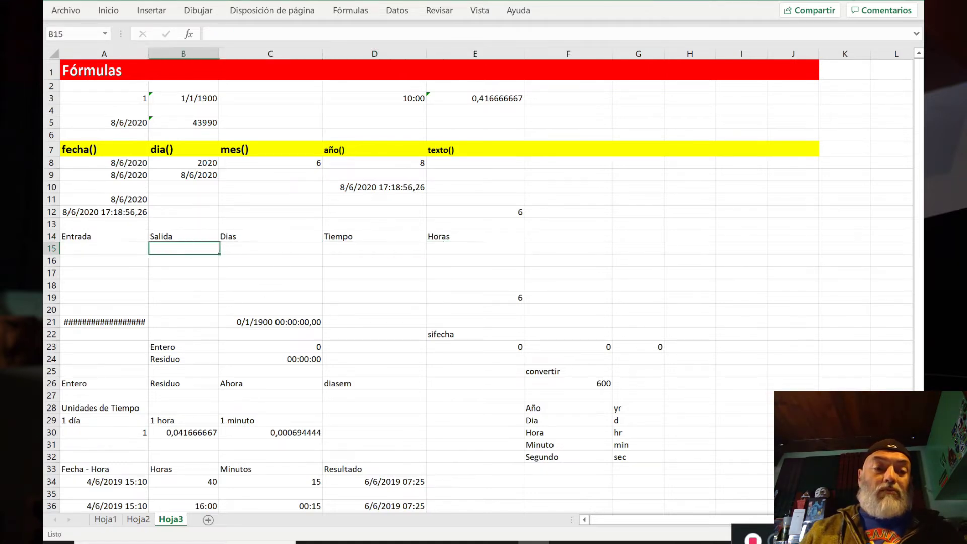
key(Up)
text(Sa)
key(Escape)
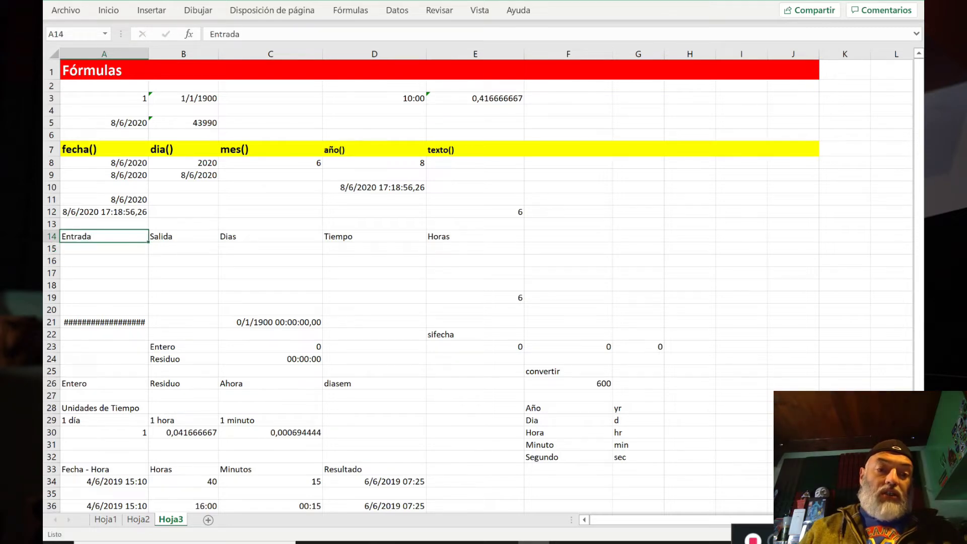
text(Salida)
key(Tab)
text(Entrada)
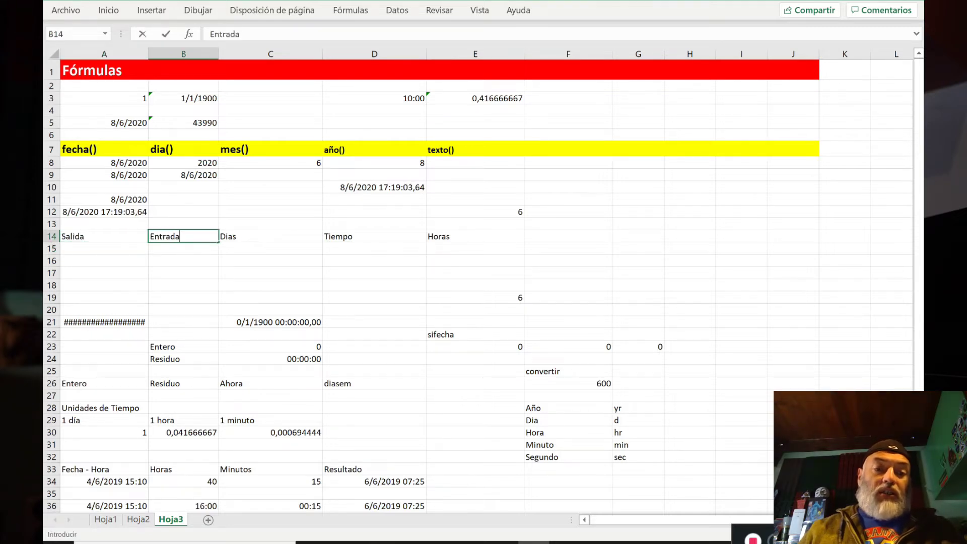
key(Return)
key(Left)
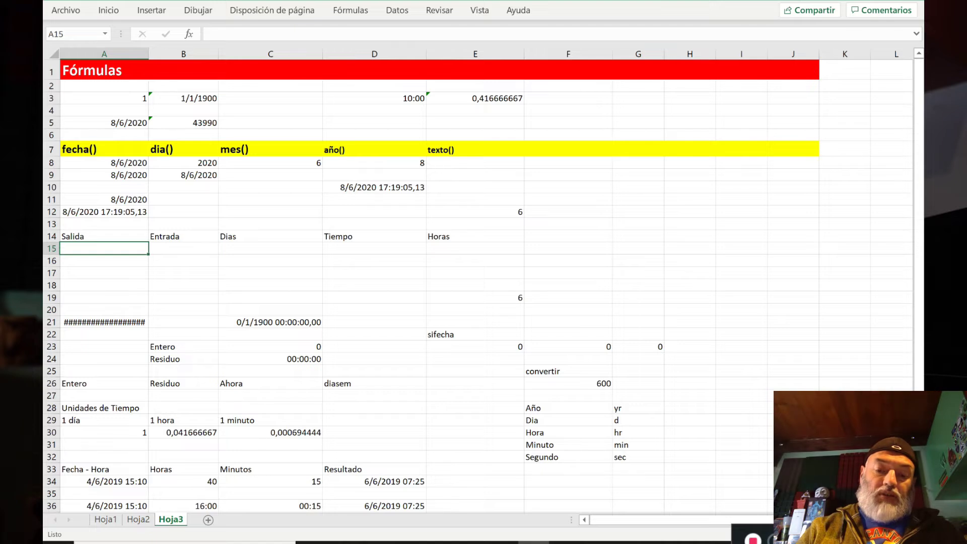
Step: Enter the departure date and time 06/06/2020 15:20:30 in A15 under Salida
text(0)
text(6/06/)
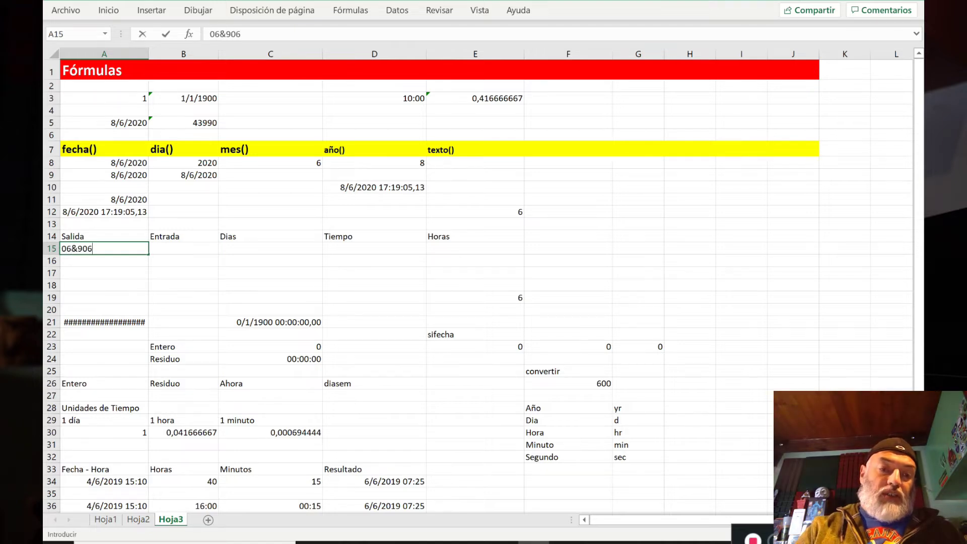
key(BackSpace)
key(BackSpace)
key(BackSpace)
key(BackSpace)
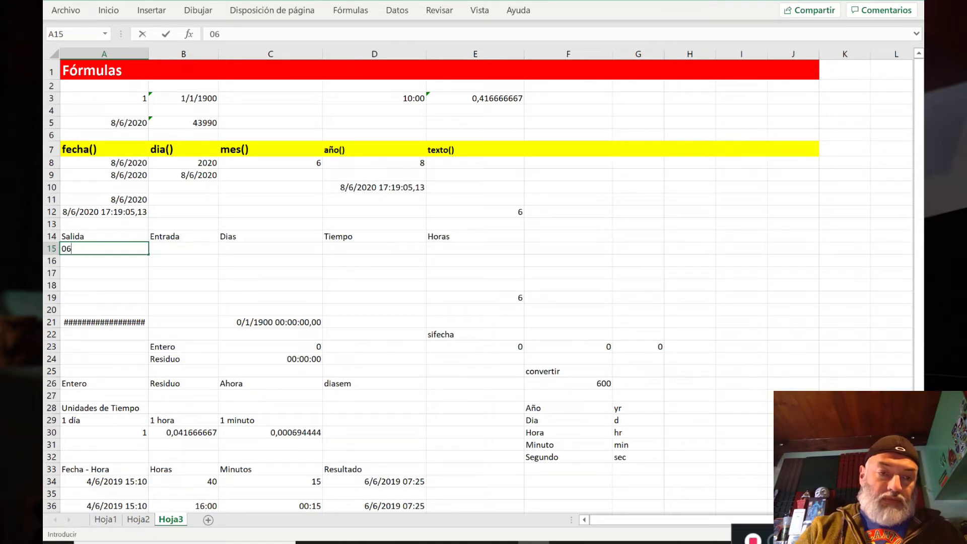
text(/06&202)
key(BackSpace)
key(BackSpace)
key(BackSpace)
key(BackSpace)
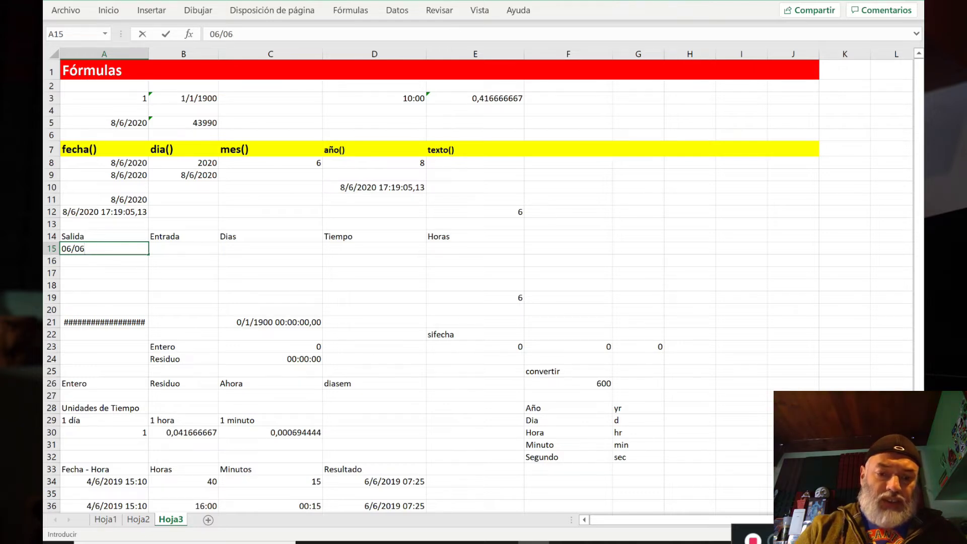
text(/2020 )
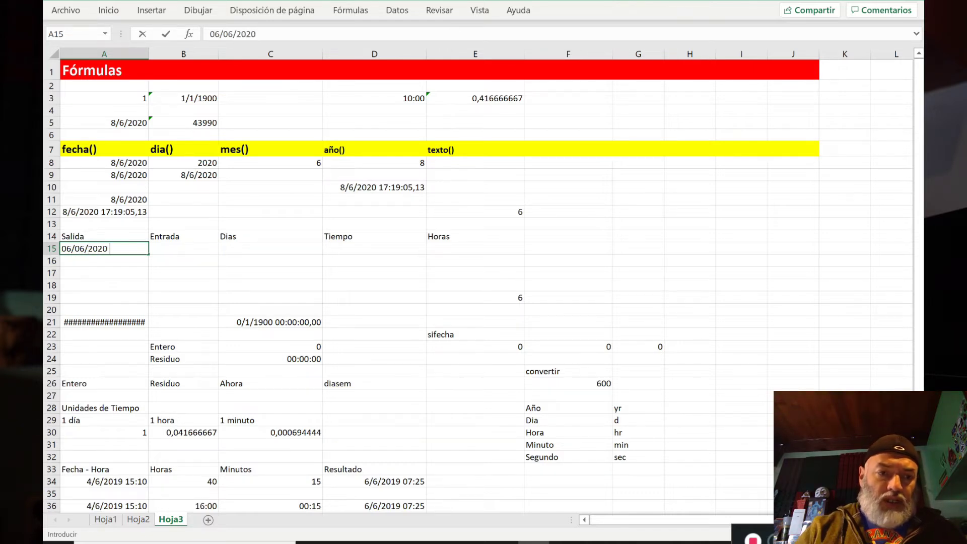
text(15:20)
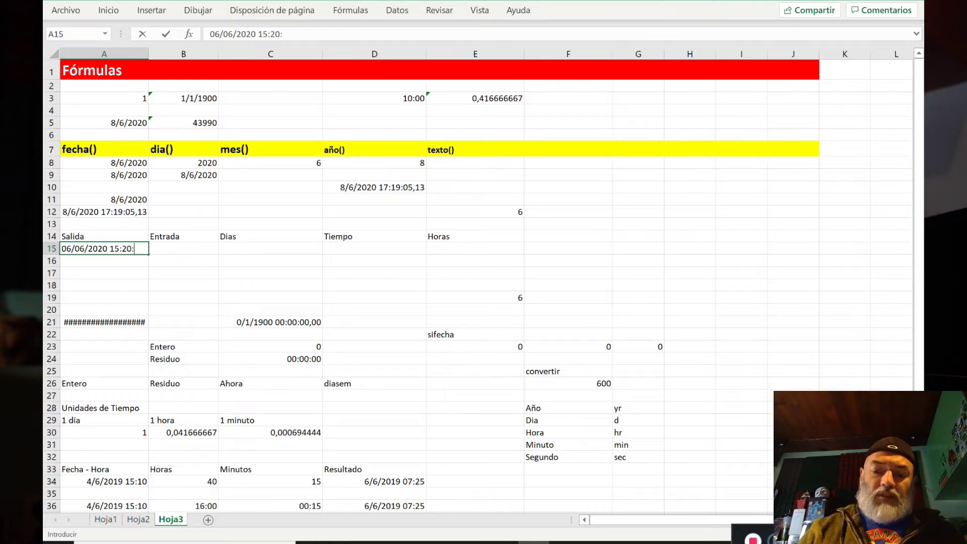
text(:30)
key(ctrl+Return)
key(Right)
key(Left)
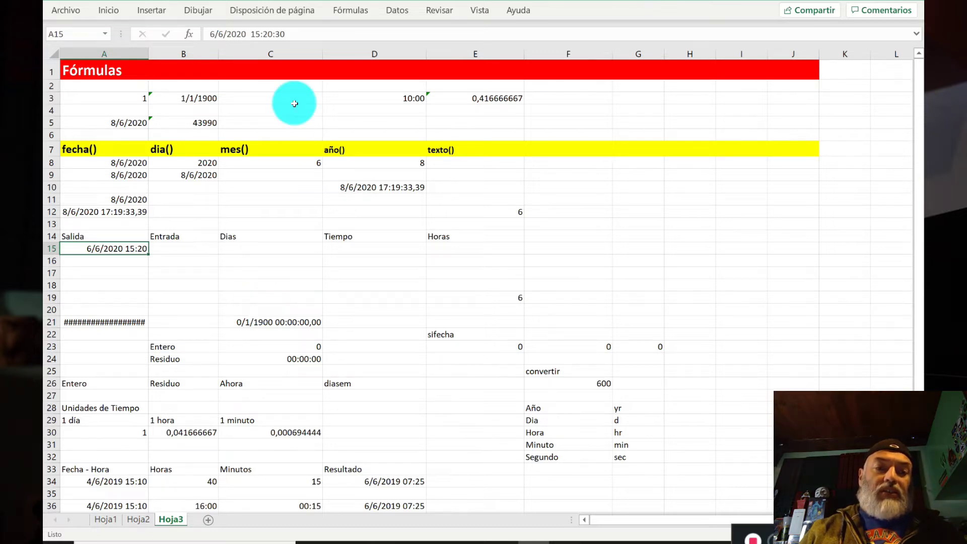
Step: Apply the custom number format d/m/yyyy hh:mm:ss to A15 to include the seconds
click(115, 14)
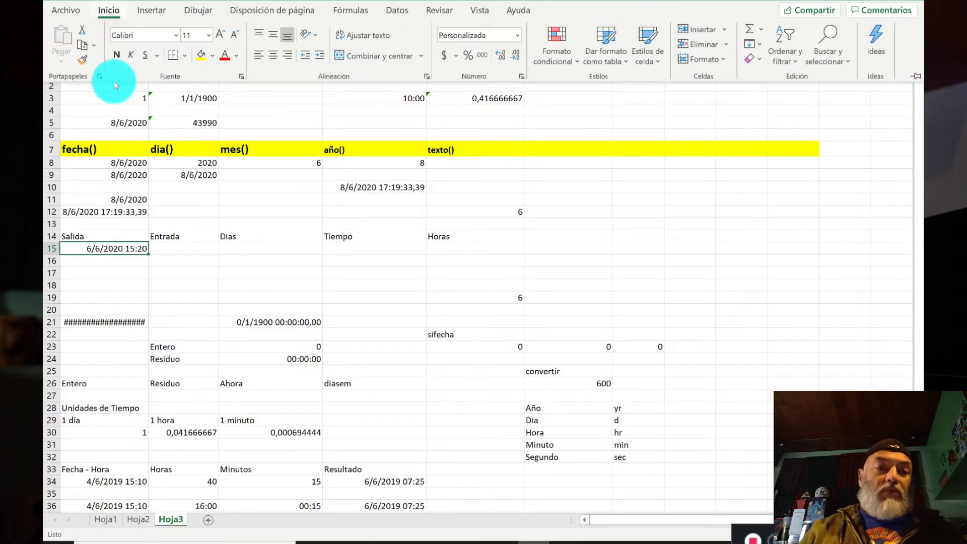
click(515, 38)
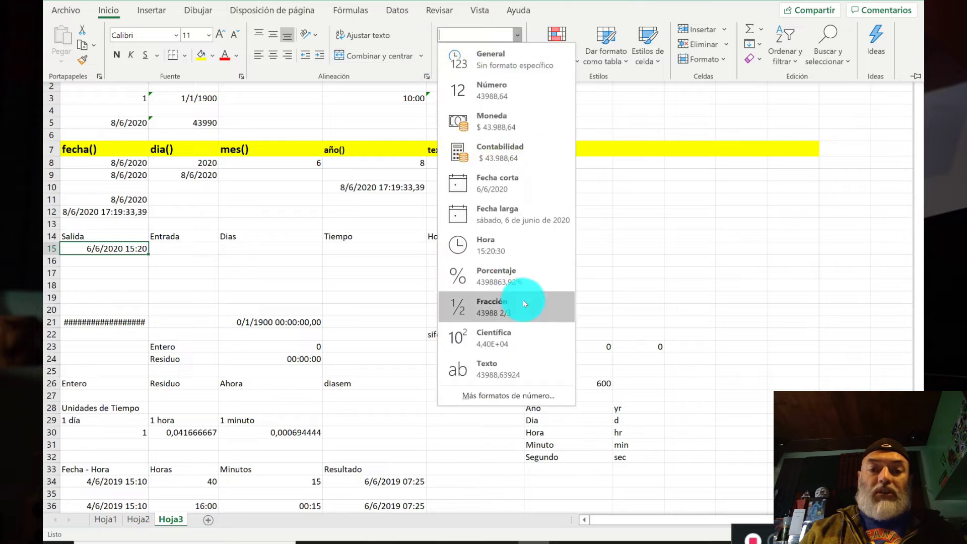
click(517, 392)
click(450, 235)
text(:ss)
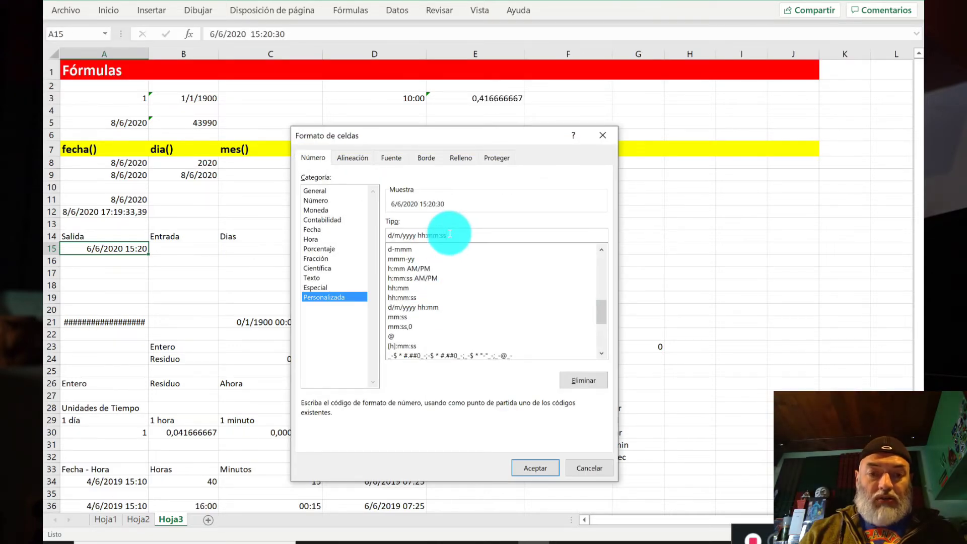
click(526, 466)
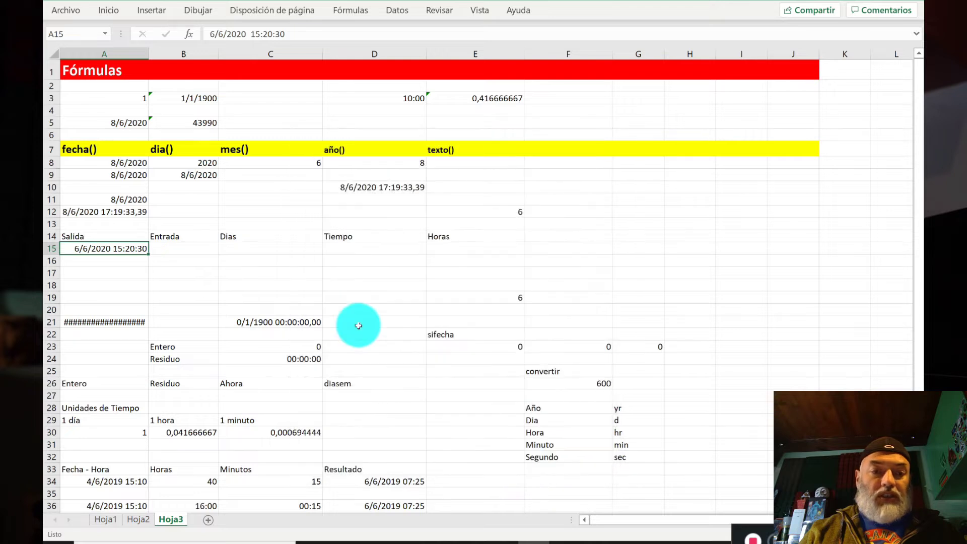
Step: Enter the date and time 08/06/2020 19:40:20 in B15 under Entrada
click(200, 250)
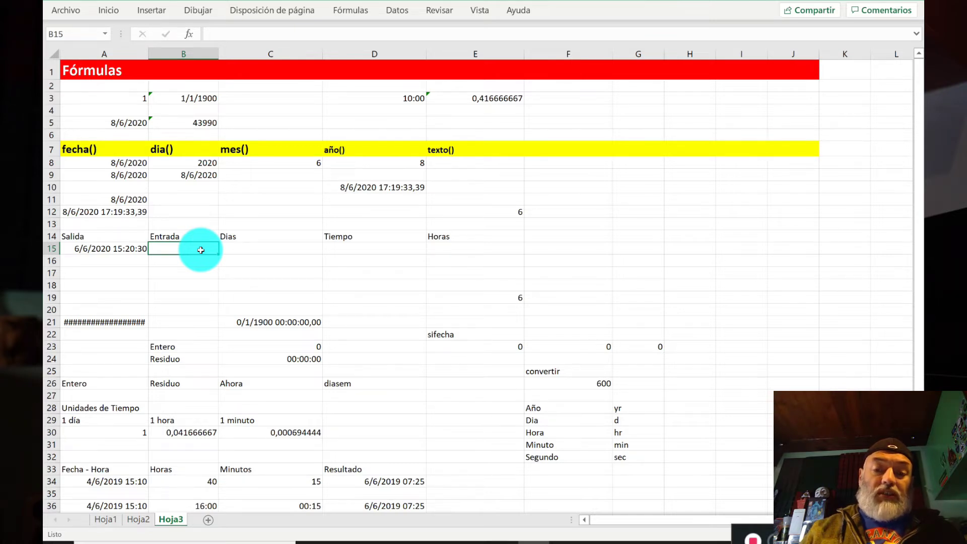
text(08)
text(6)
key(BackSpace)
text(/0)
text(6=)
text(2020)
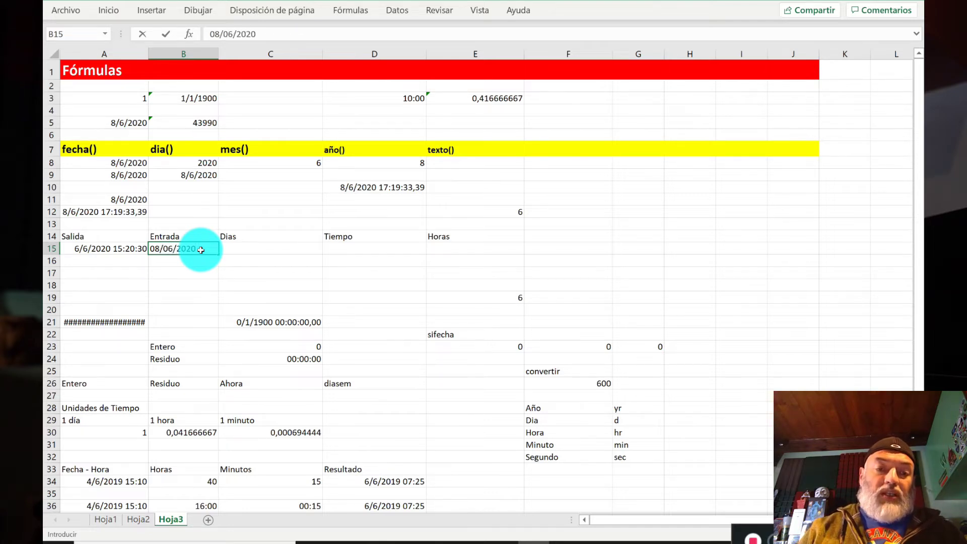
text( 19:40:20)
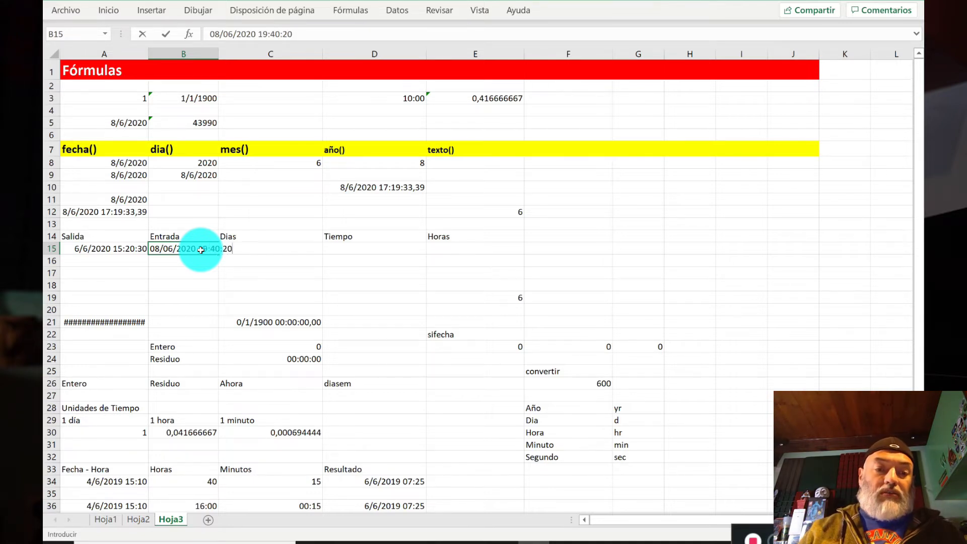
key(Return)
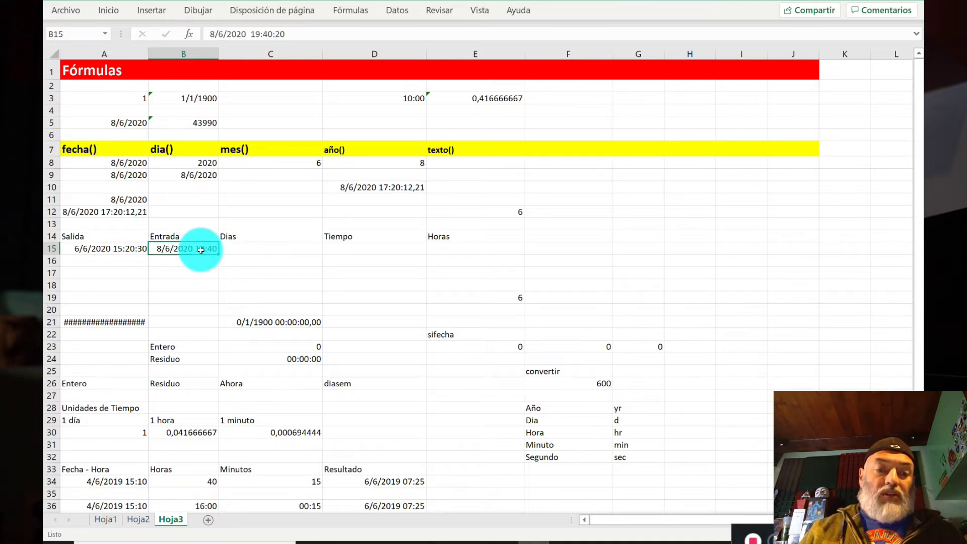
Step: Apply the custom number format d/m/yyyy hh:mm:ss to B15 and autofit column B to its contents
click(108, 10)
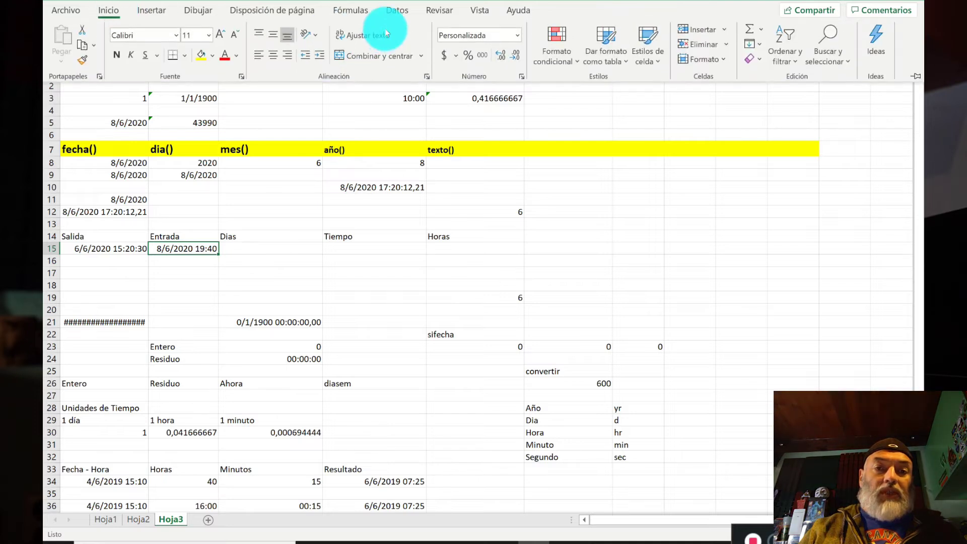
click(513, 39)
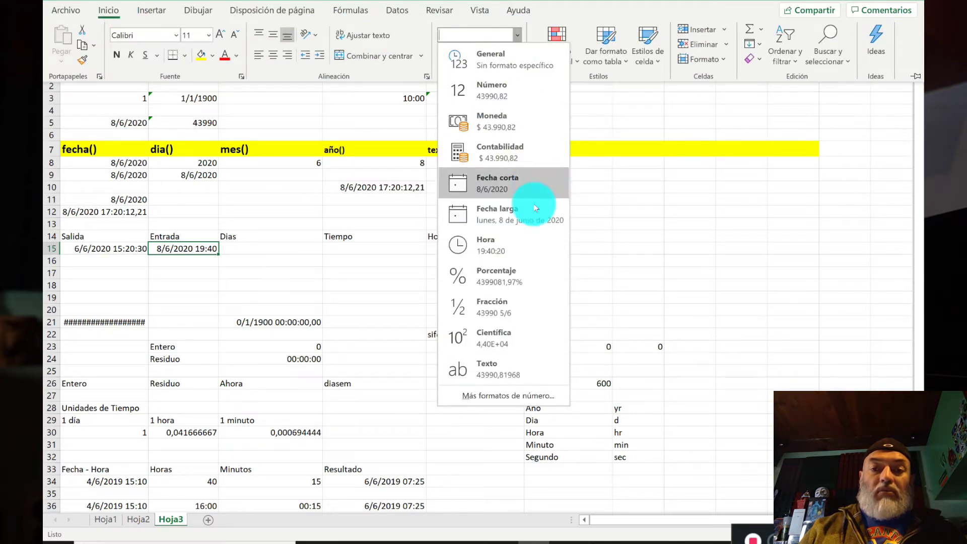
click(552, 394)
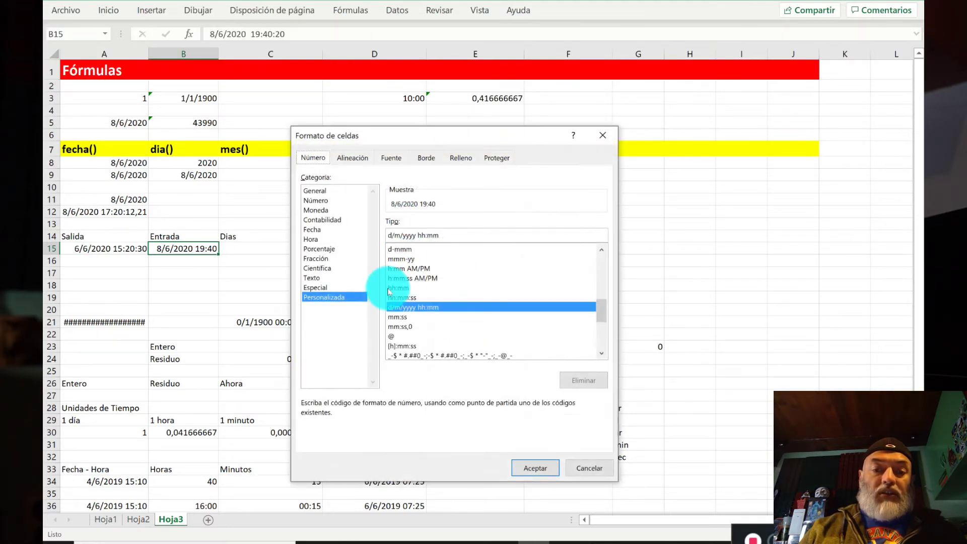
click(459, 233)
text(:ss)
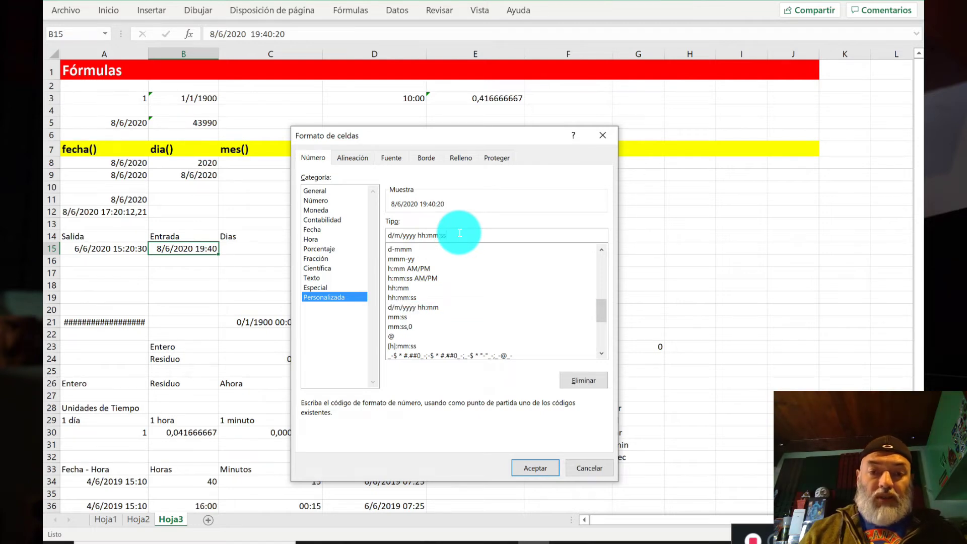
key(Return)
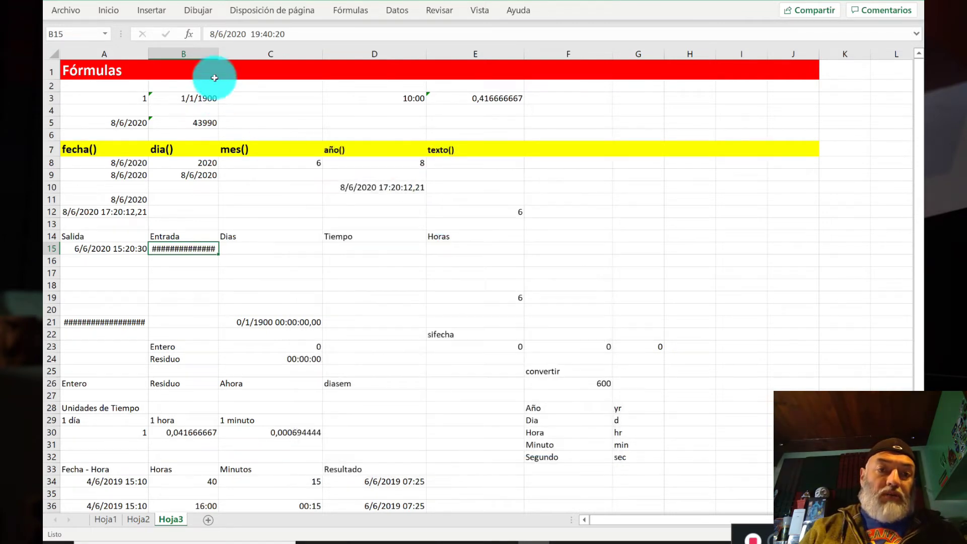
double_click(217, 58)
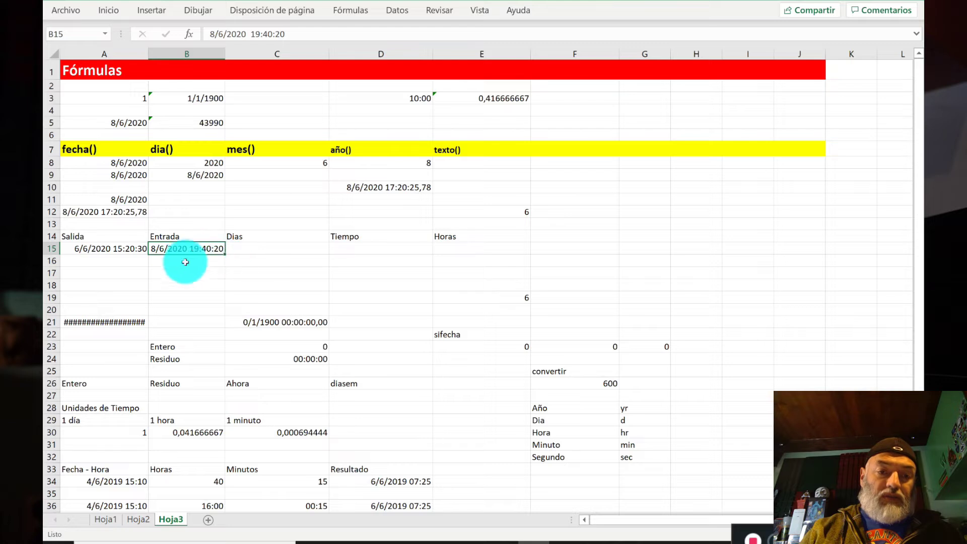
click(274, 248)
key(Left)
key(Left)
key(Right)
key(Right)
key(Right)
key(Left)
key(Left)
key(Left)
key(Right)
key(Right)
Step: Center the row 14 headers from Salida to Horas (A14:E14)
key(Up)
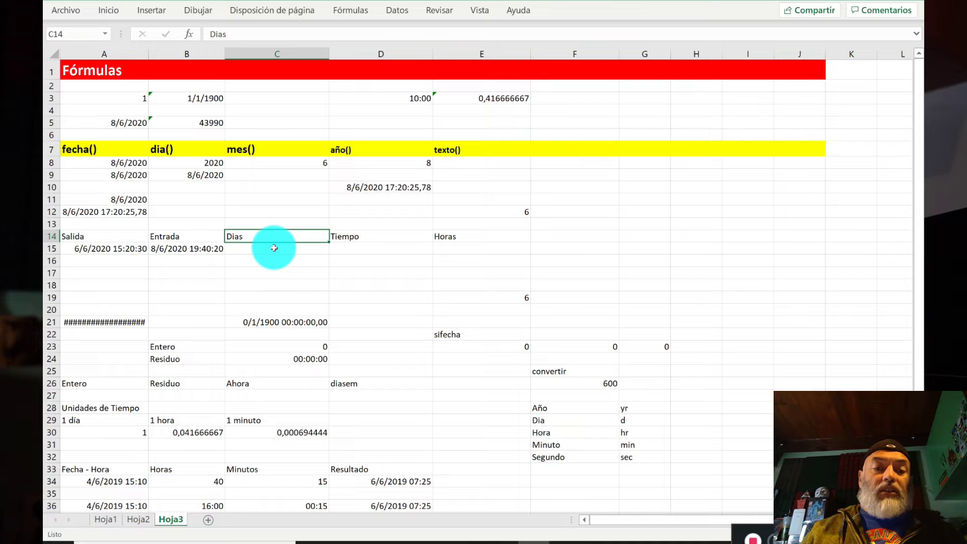
key(Left)
key(Left)
key(shift+Right)
key(shift+Right)
key(shift+Right)
key(shift+Right)
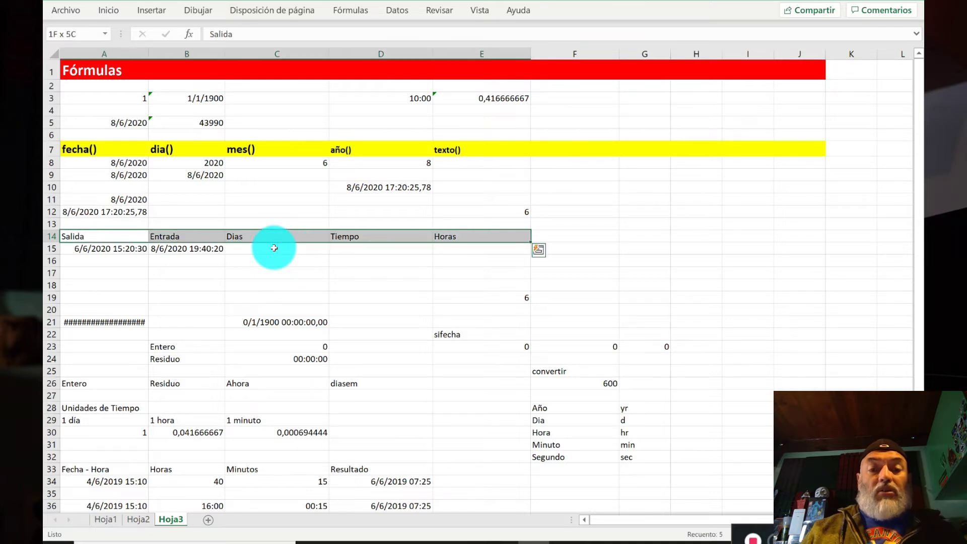
click(108, 10)
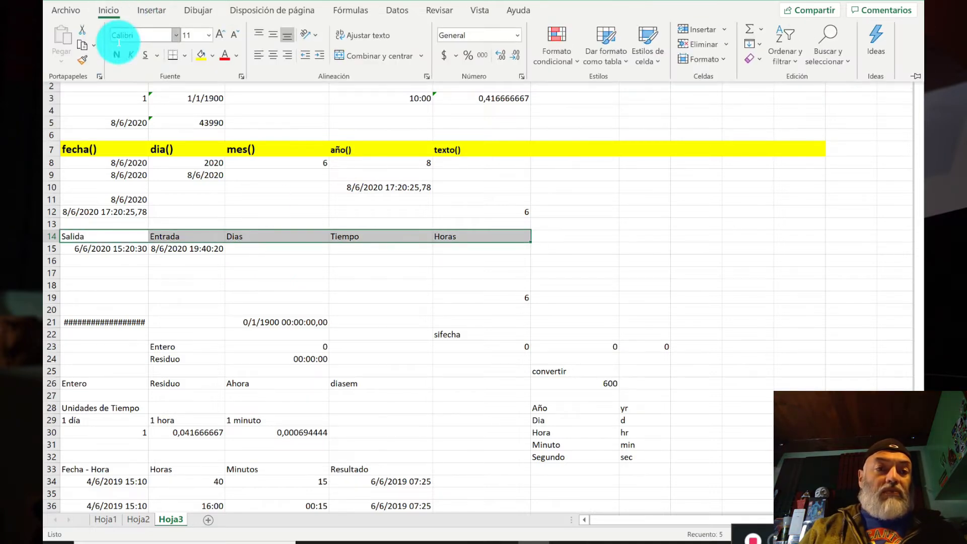
click(271, 56)
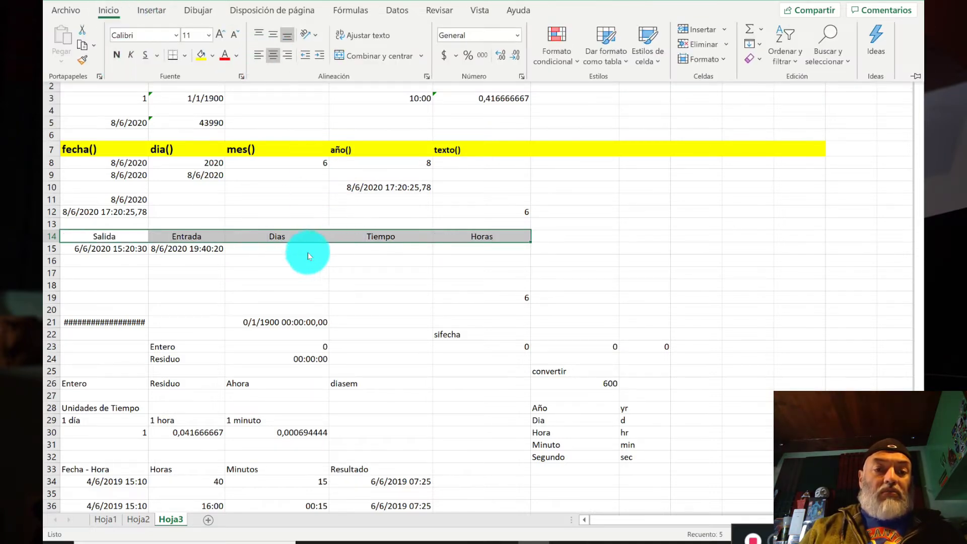
Step: Clear the contents of A21:C21
click(282, 248)
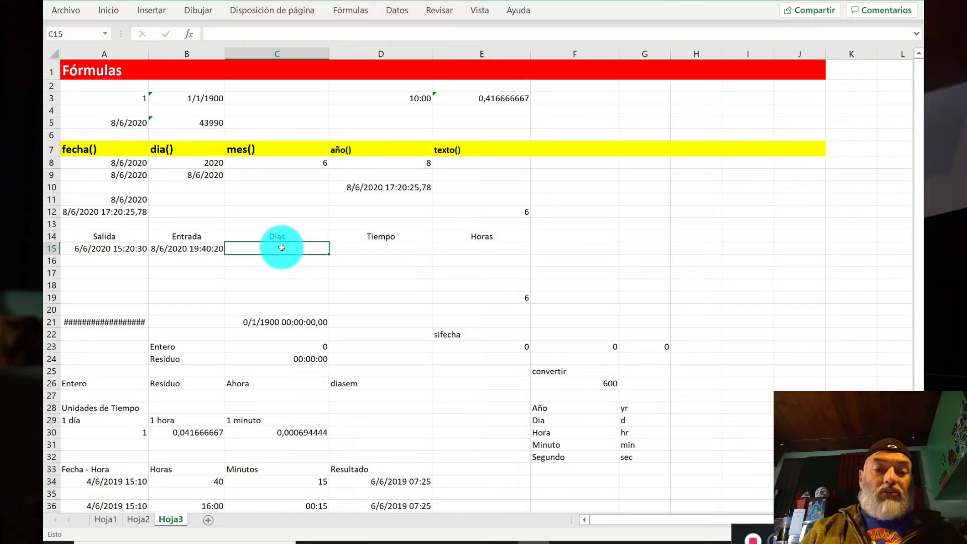
key(Down)
key(Down)
key(Down)
key(Down)
key(Down)
key(Down)
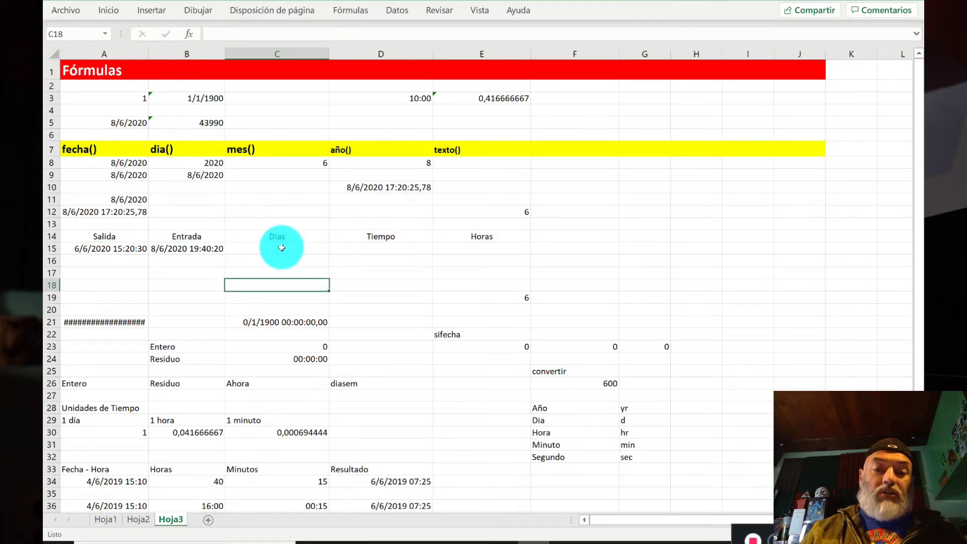
key(Left)
key(Left)
key(shift+Right)
key(shift+Right)
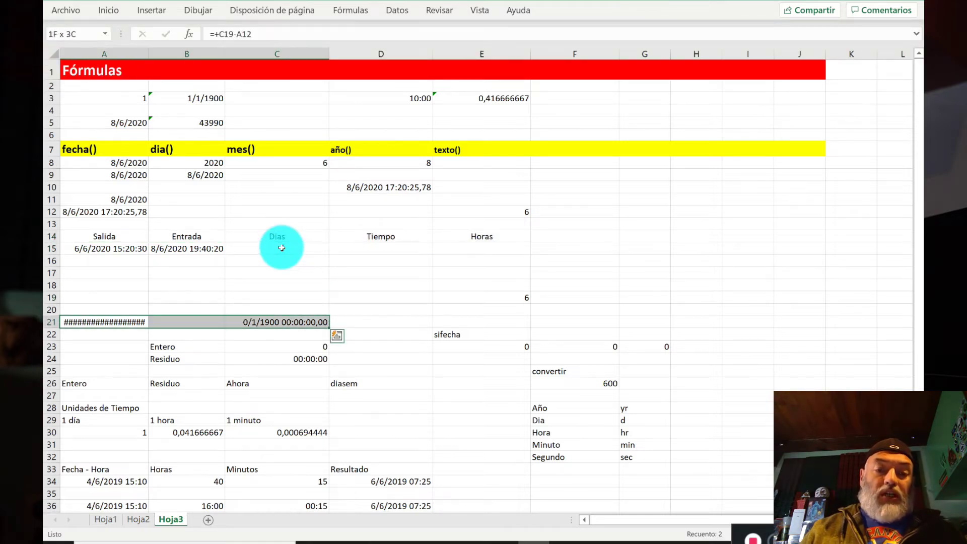
key(Delete)
Step: Enter the formula +entero(B15-A15) in C15 under Dias to calculate the whole days elapsed
key(Up)
key(Up)
key(Up)
key(Up)
key(Up)
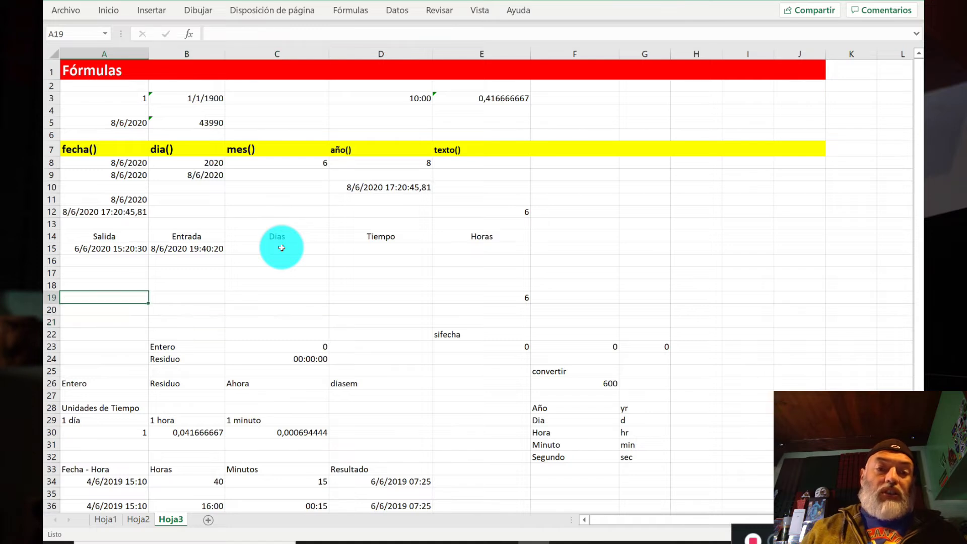
key(Up)
key(Right)
key(Right)
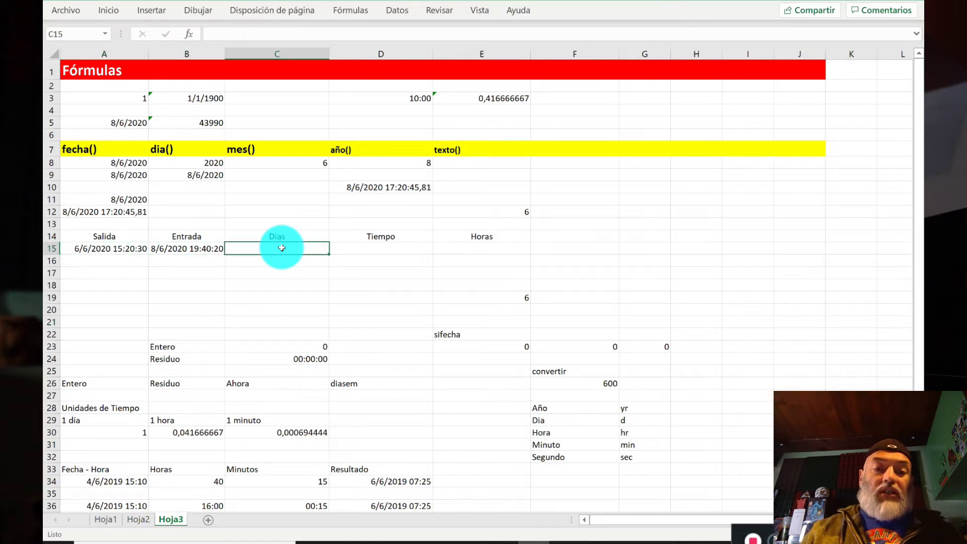
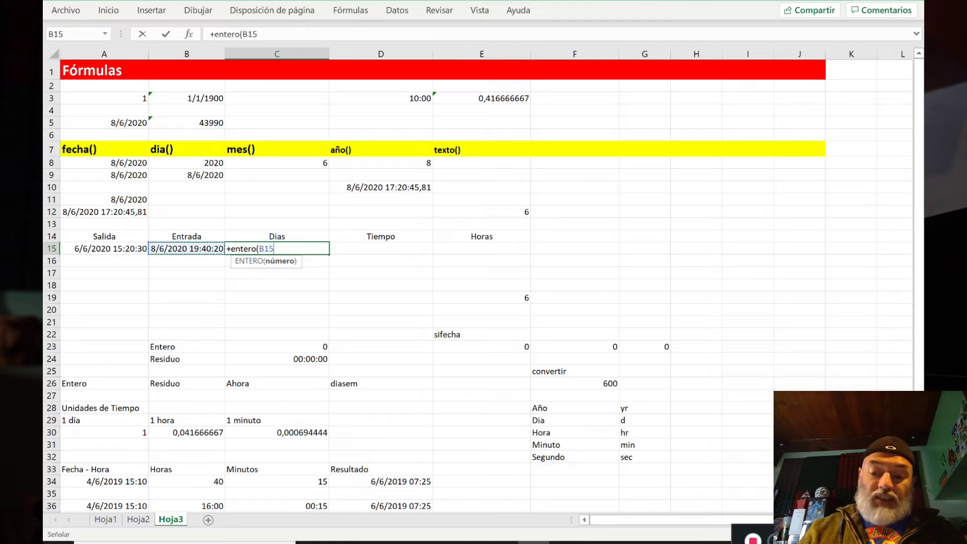
text(-)
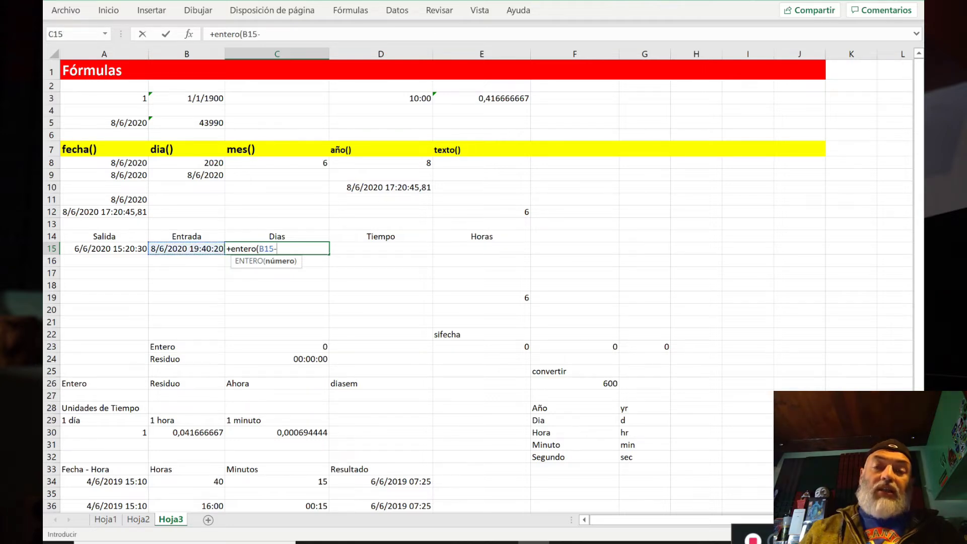
key(Left)
key(Left)
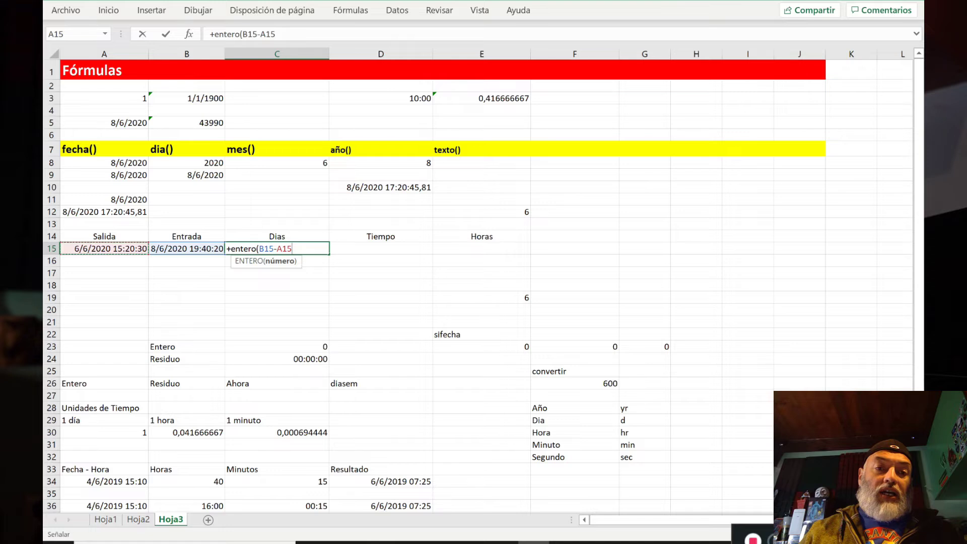
text())
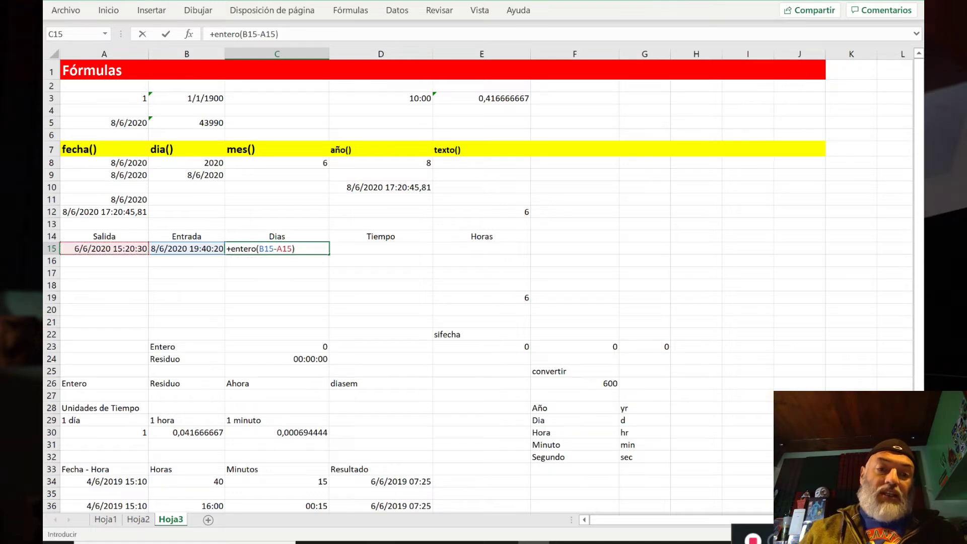
key(Return)
Step: Enter a SIFECHA formula in C16 that counts the days from A15 to B15, using the unit "d"
key(Up)
key(Right)
key(Left)
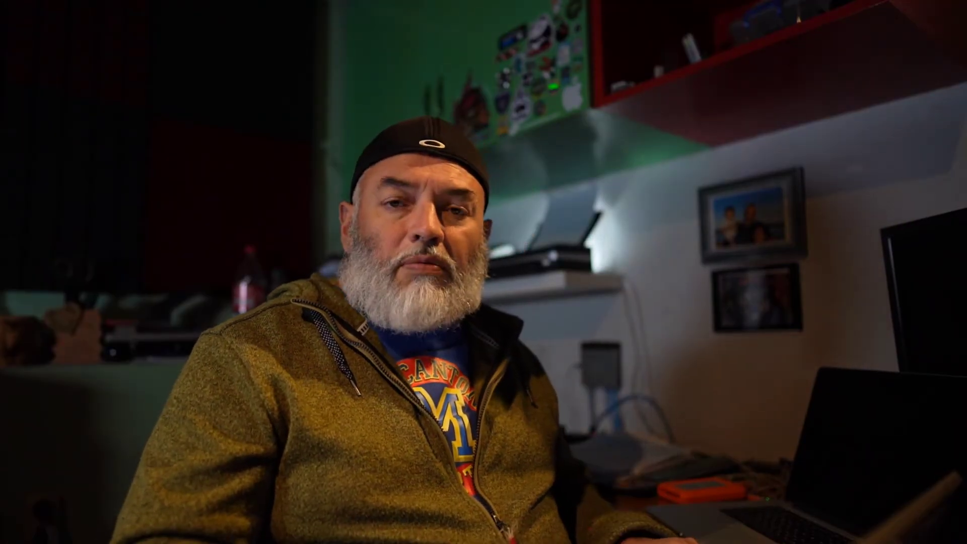
key(Return)
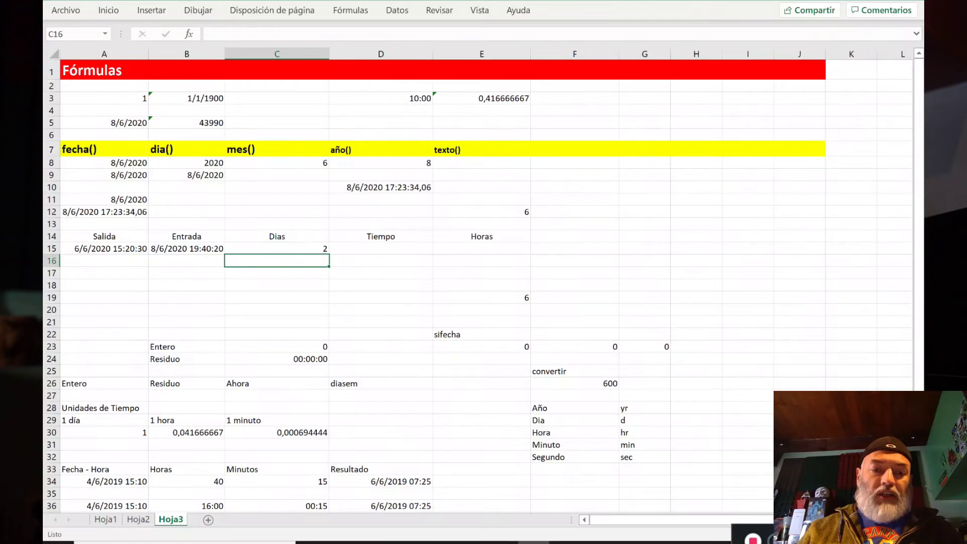
text(sife)
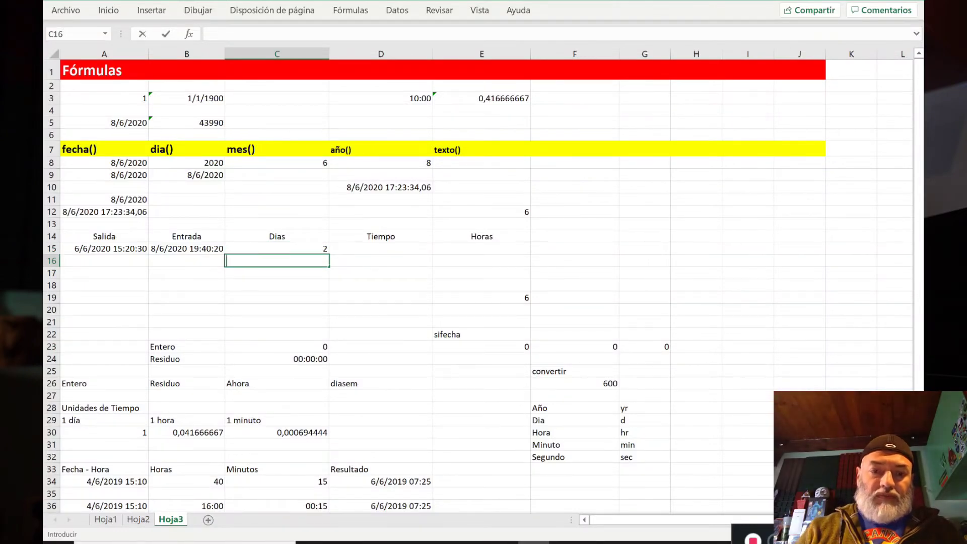
text(+sifecha()
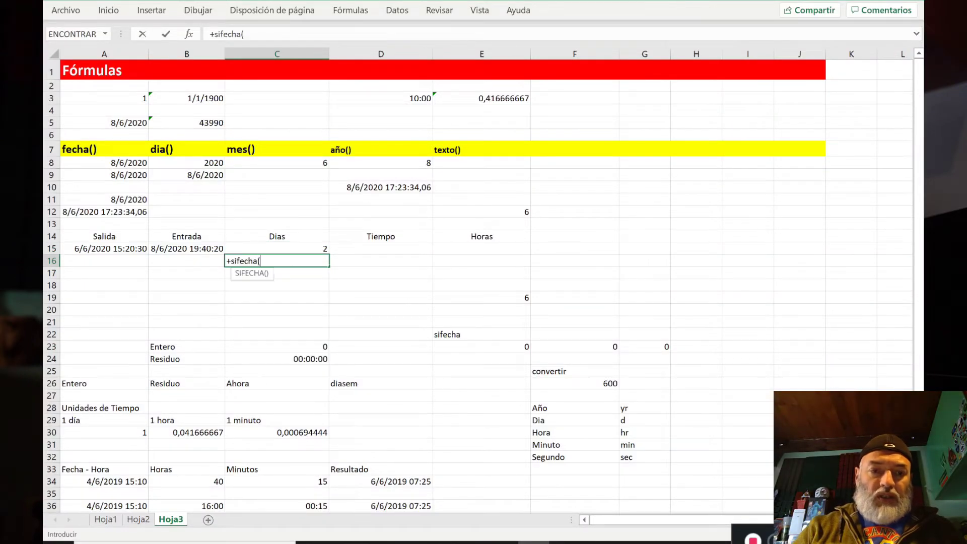
key(Up)
key(Left)
key(Left)
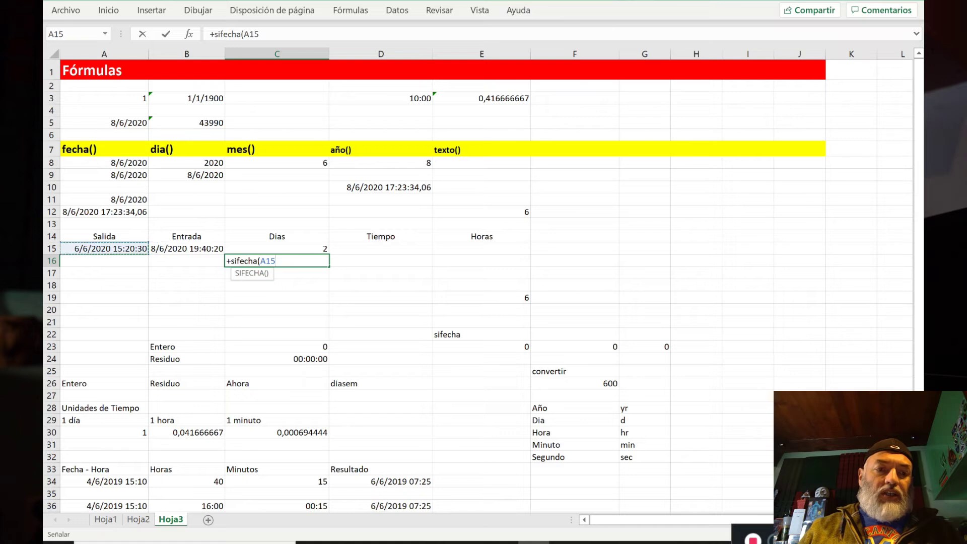
text(;)
key(Up)
key(Left)
text(;)
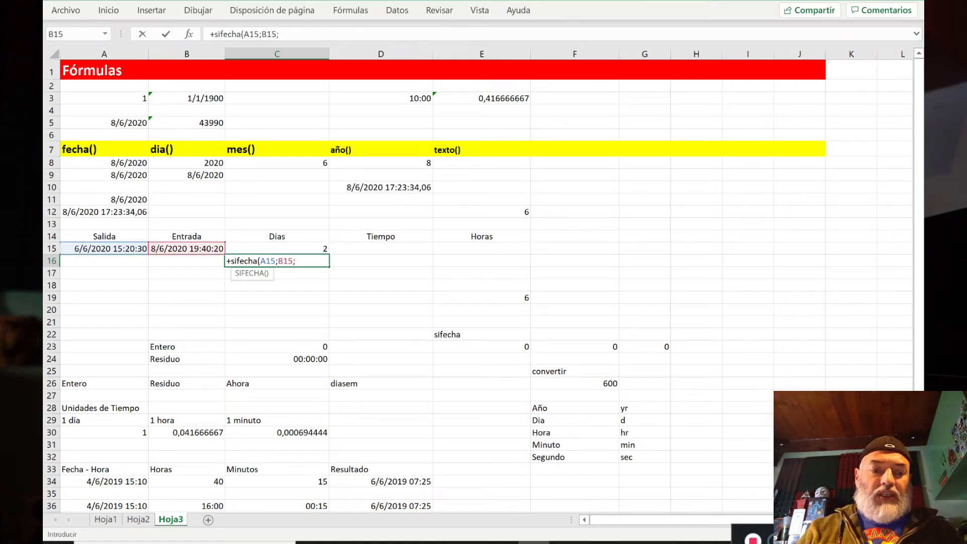
text("d")
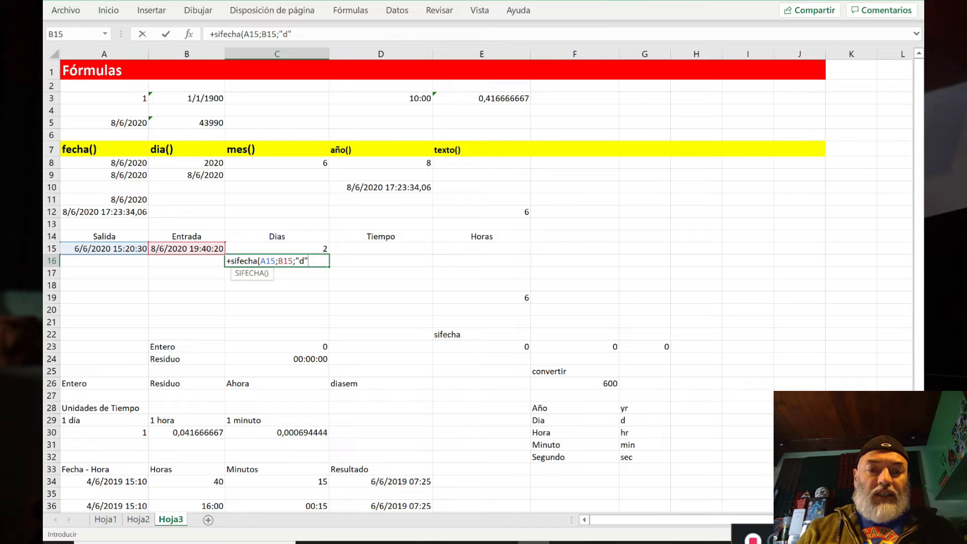
key(Return)
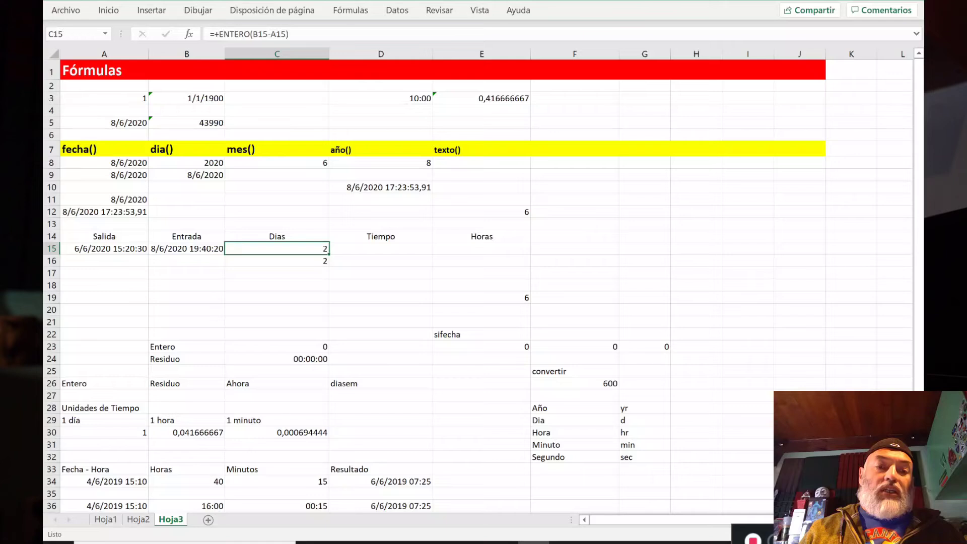
Step: Examine the Salida and Entrada date-times and the Dias result in row 15
key(Left)
key(Left)
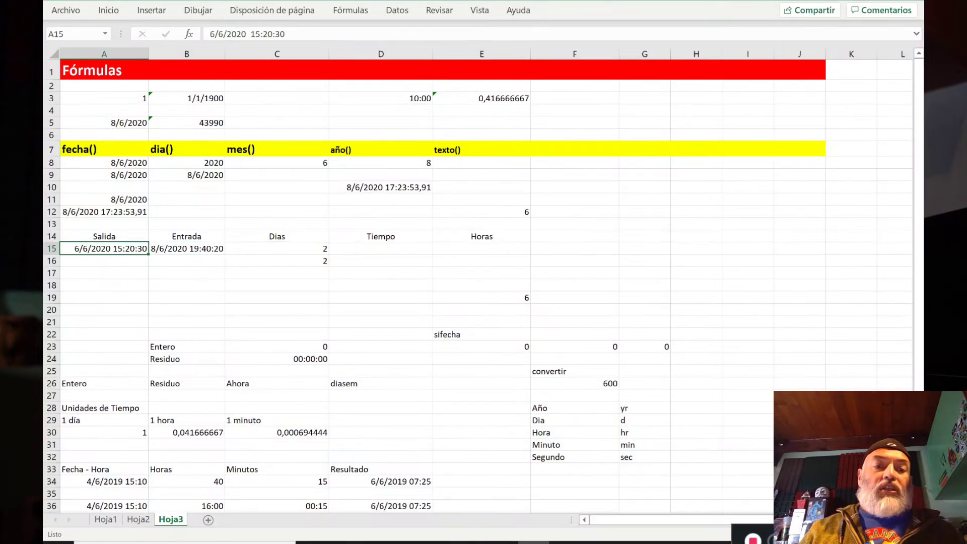
key(Right)
key(Right)
key(Right)
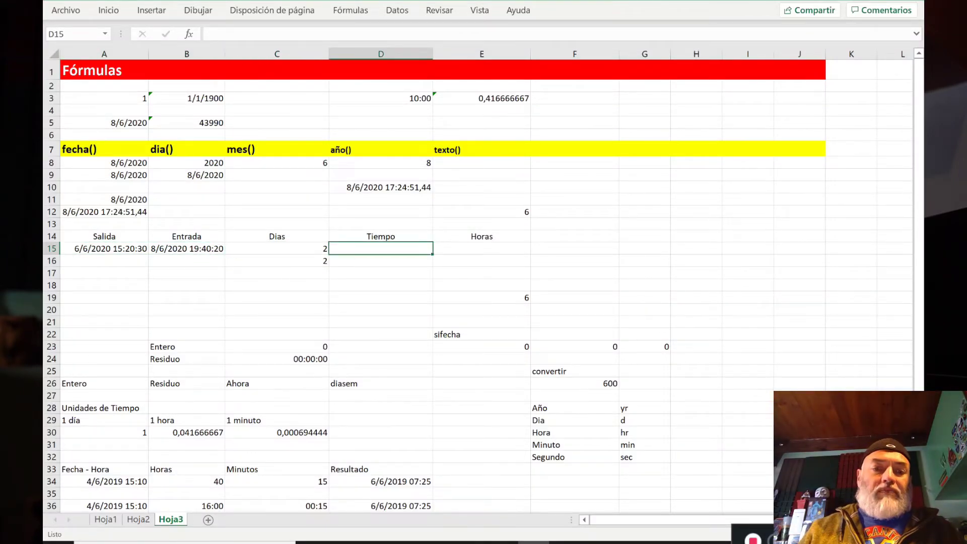
key(Left)
key(Left)
key(Right)
key(Left)
key(Left)
key(Right)
key(Right)
key(Right)
key(Right)
key(Left)
key(Left)
key(Left)
key(Left)
key(Right)
key(Left)
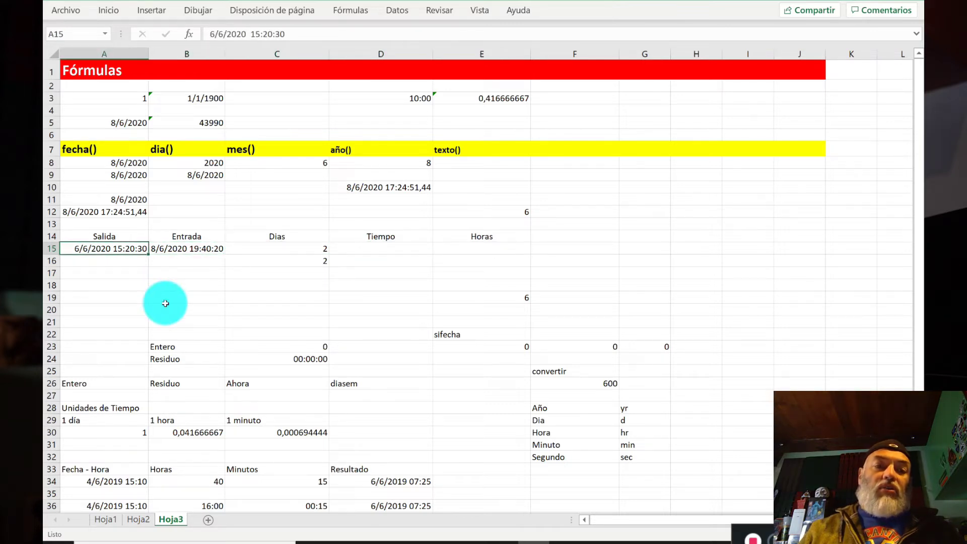
Step: Enter the formula +residuo(B15-A15;1) in D15 under Tiempo to calculate the leftover time between Salida and Entrada
key(Right)
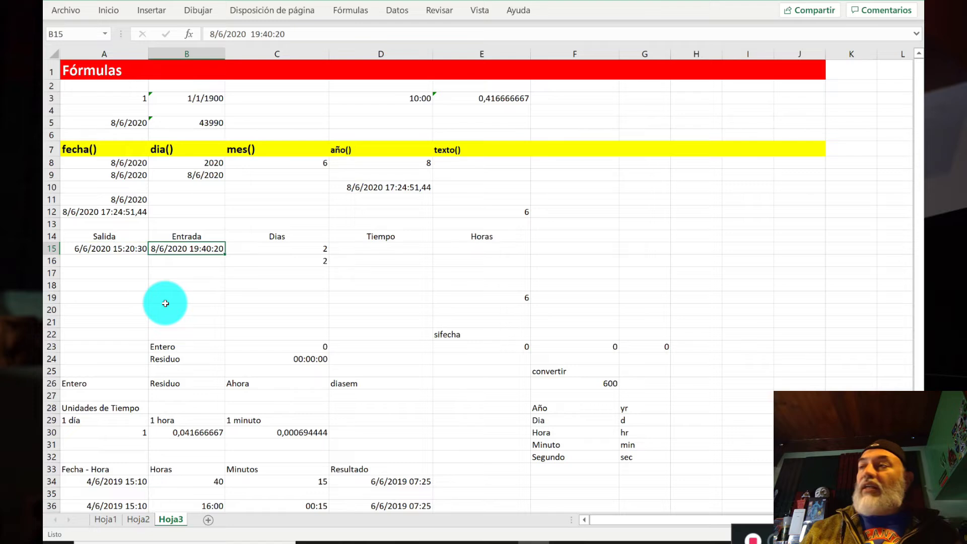
key(Right)
key(Right)
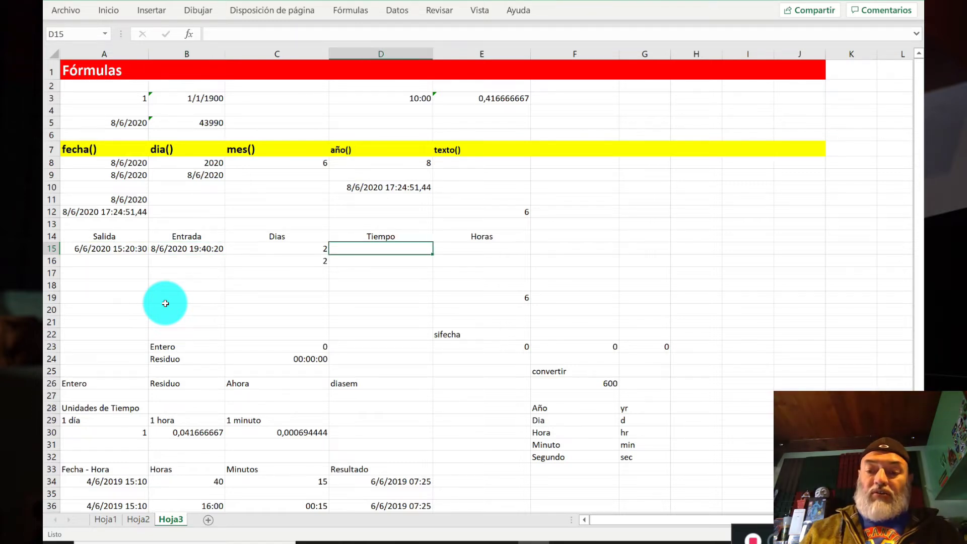
text(+resi)
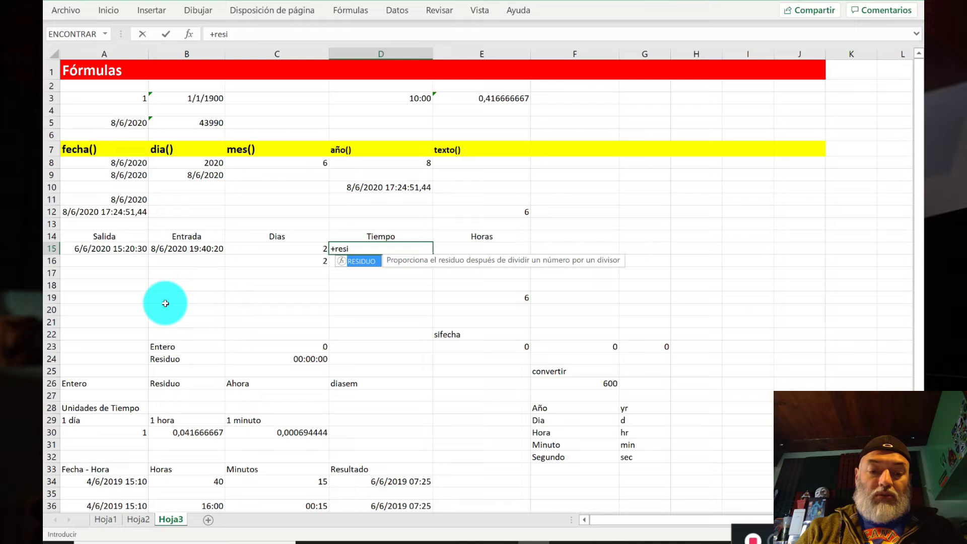
text(duo()
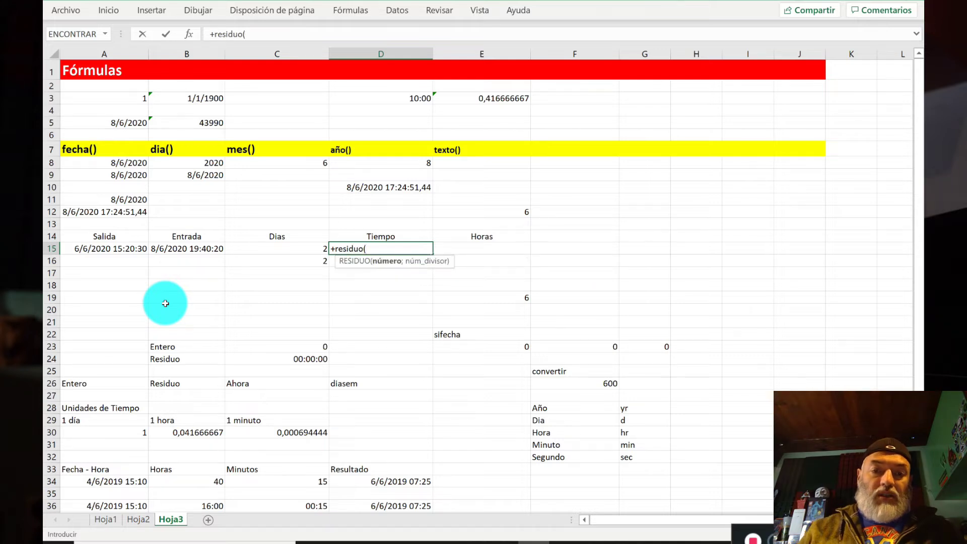
key(Left)
key(Left)
text(-)
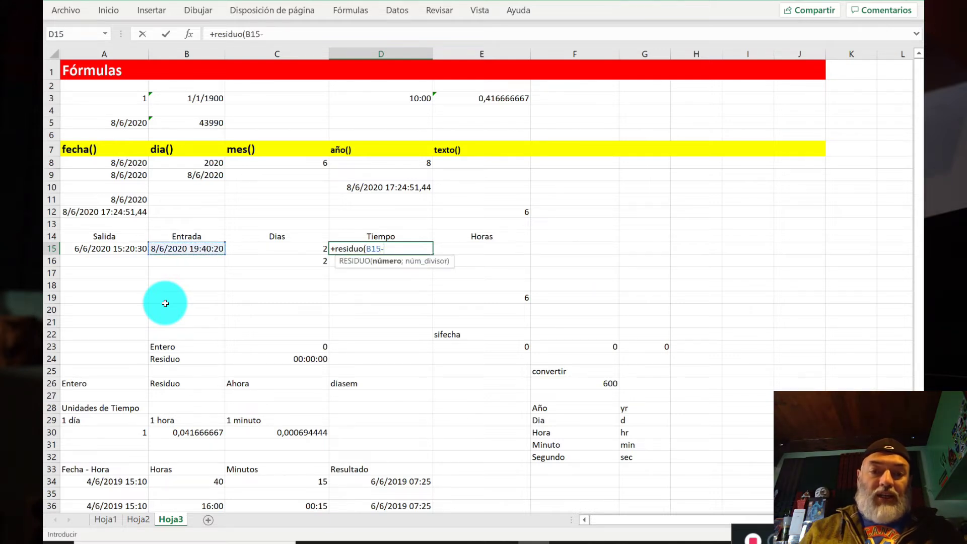
key(Left)
key(Left)
key(Left)
text(;1)
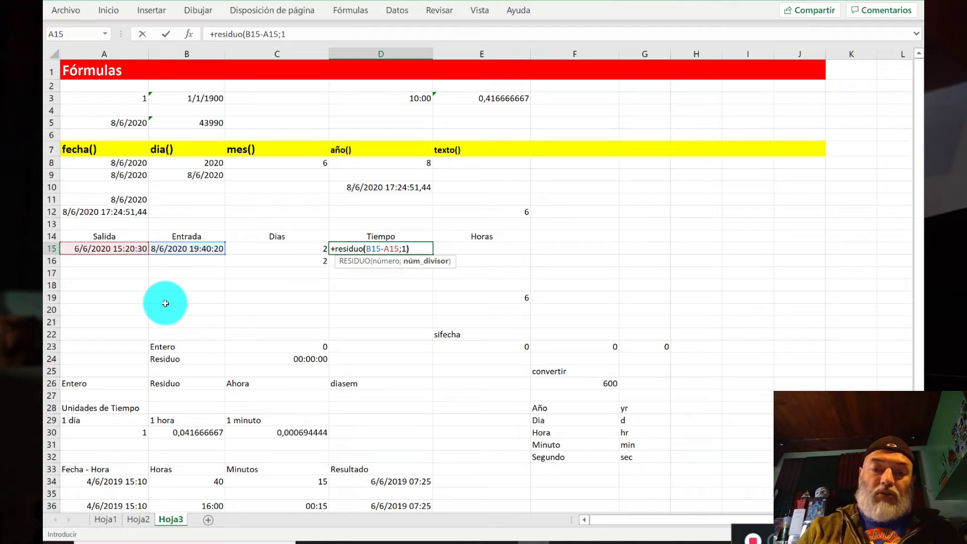
text())
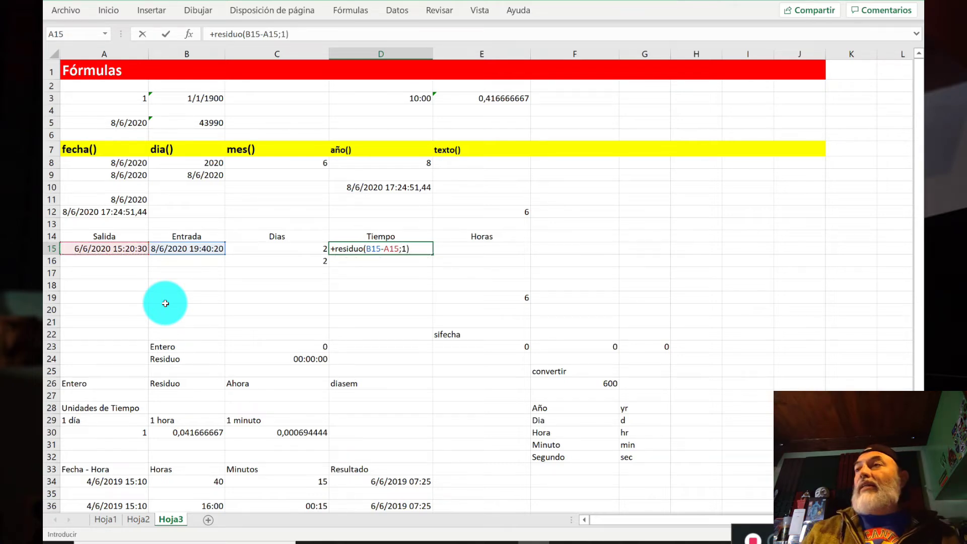
key(Return)
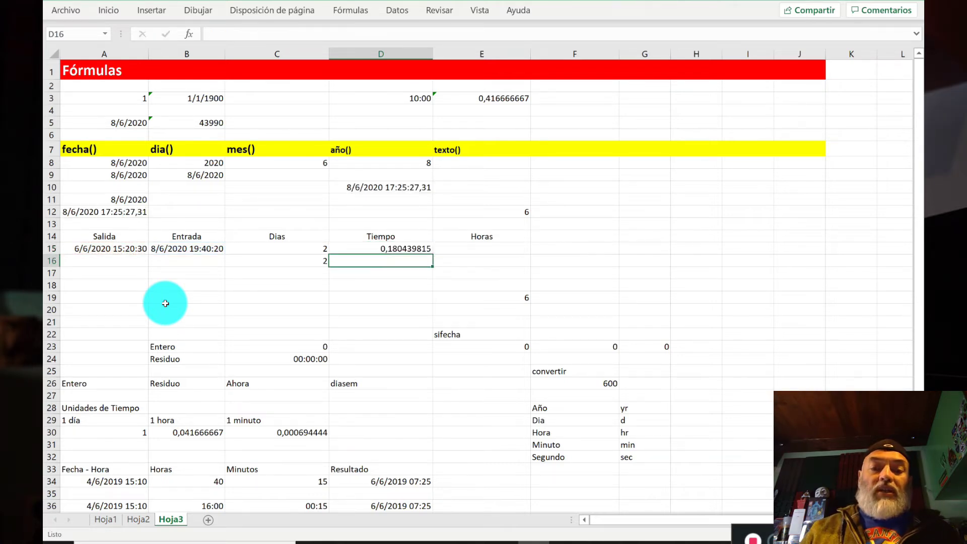
Step: Apply the Hora number format to the Tiempo result in D15
key(Up)
key(Down)
key(Up)
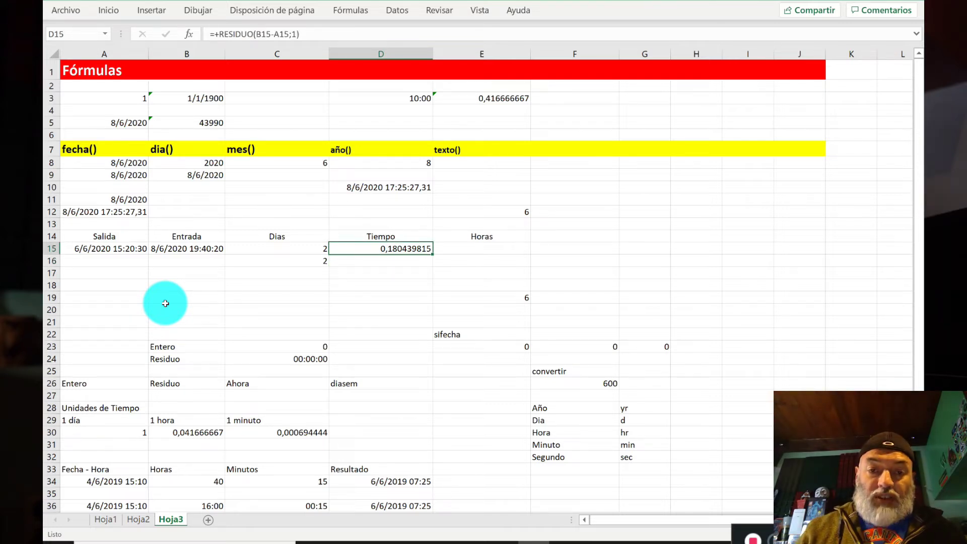
click(109, 10)
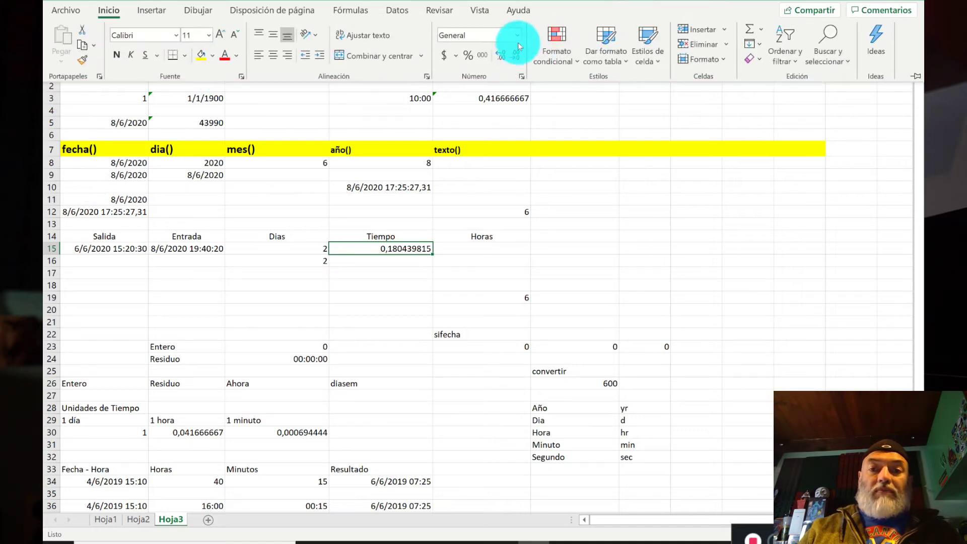
click(461, 35)
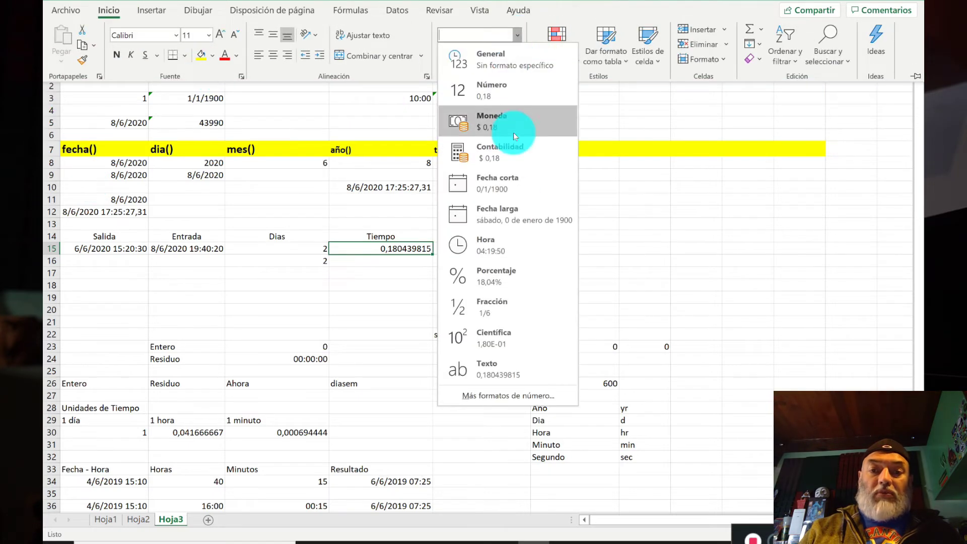
click(515, 240)
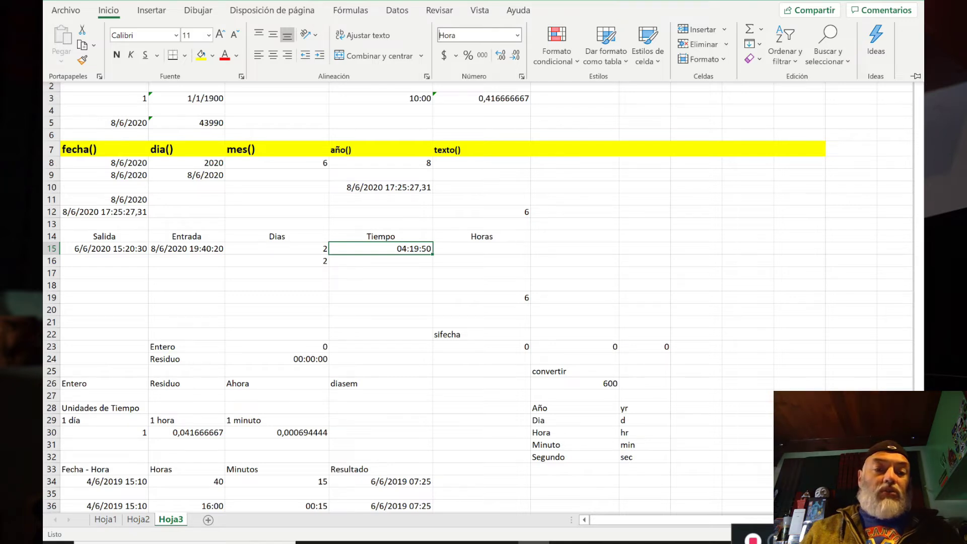
key(ctrl+F1)
Step: Compare the Salida and Entrada date-times in row 15 with the Dias and Tiempo results
key(Left)
key(Left)
key(Left)
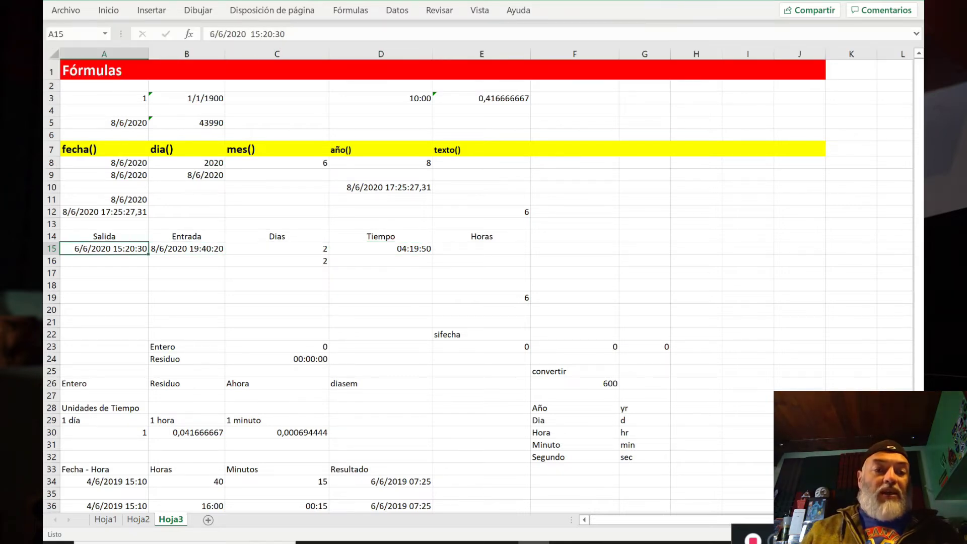
key(Right)
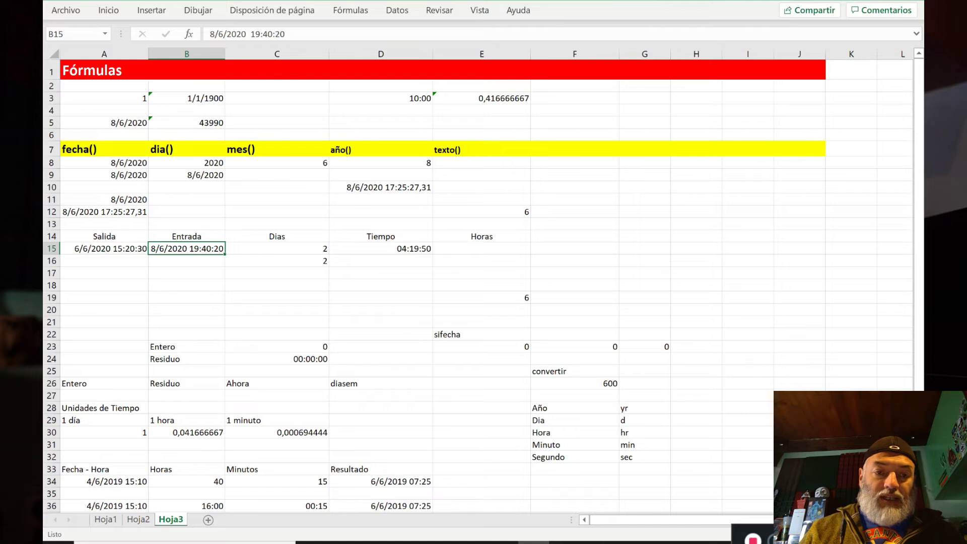
key(Right)
key(Right)
key(Right)
key(Left)
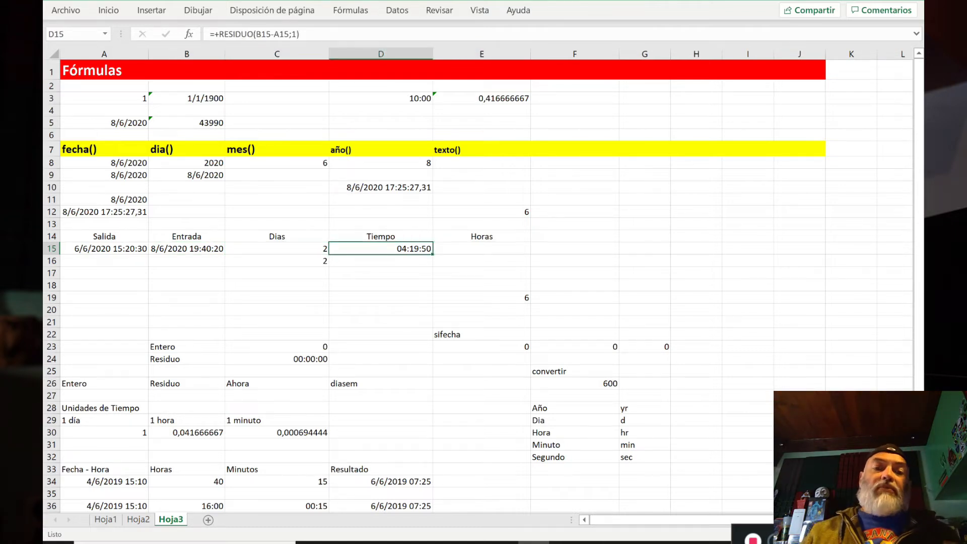
key(Right)
key(Right)
key(Left)
key(Left)
key(Left)
key(Right)
key(Right)
key(Left)
key(Left)
key(Right)
key(Right)
key(Left)
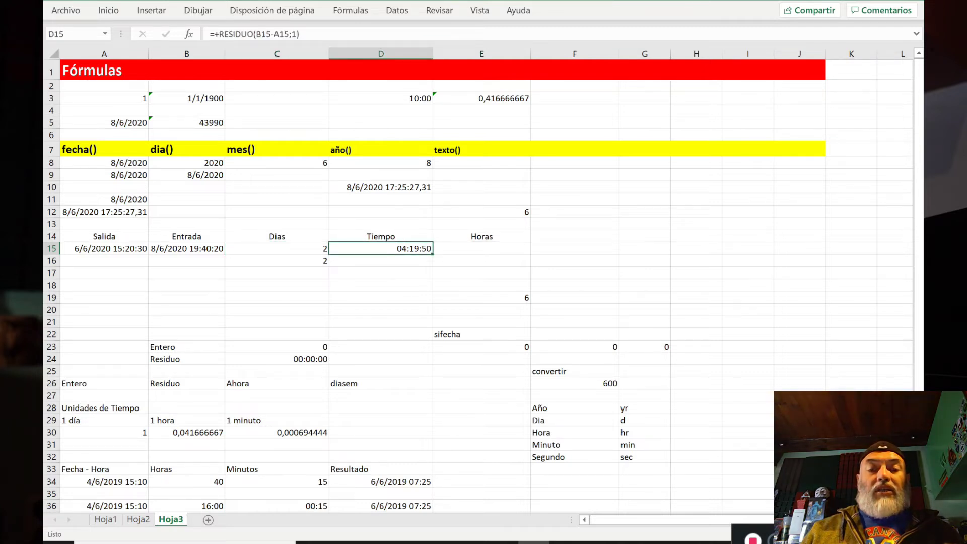
key(Right)
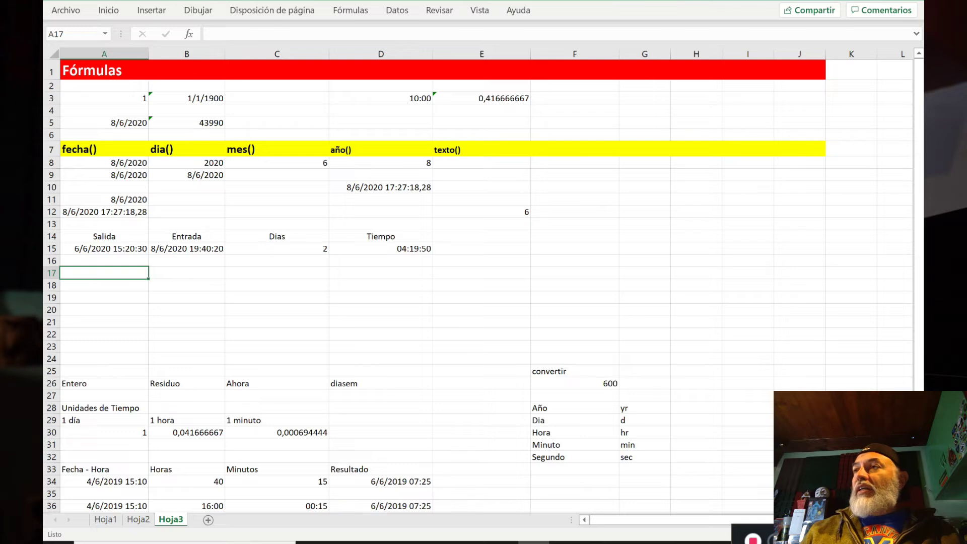
Step: Enter the times 08:00 in A17 and 12:15 in B17
key(Up)
key(Up)
key(Right)
key(Left)
key(Down)
key(Down)
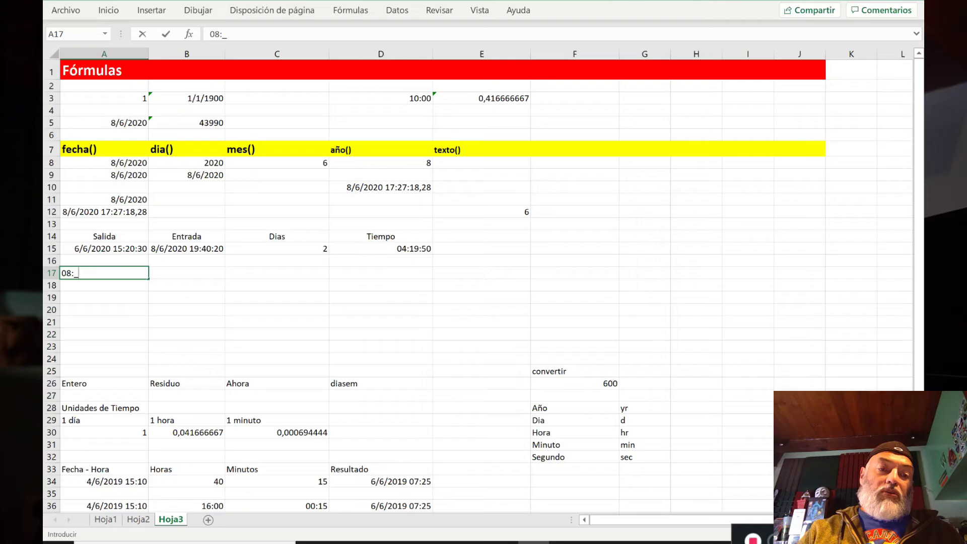
key(BackSpace)
key(BackSpace)
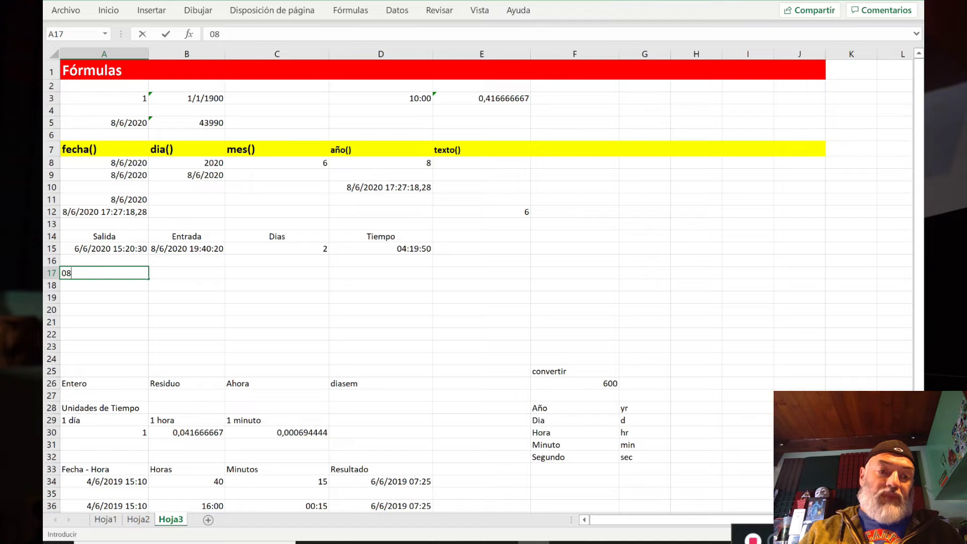
text(:00)
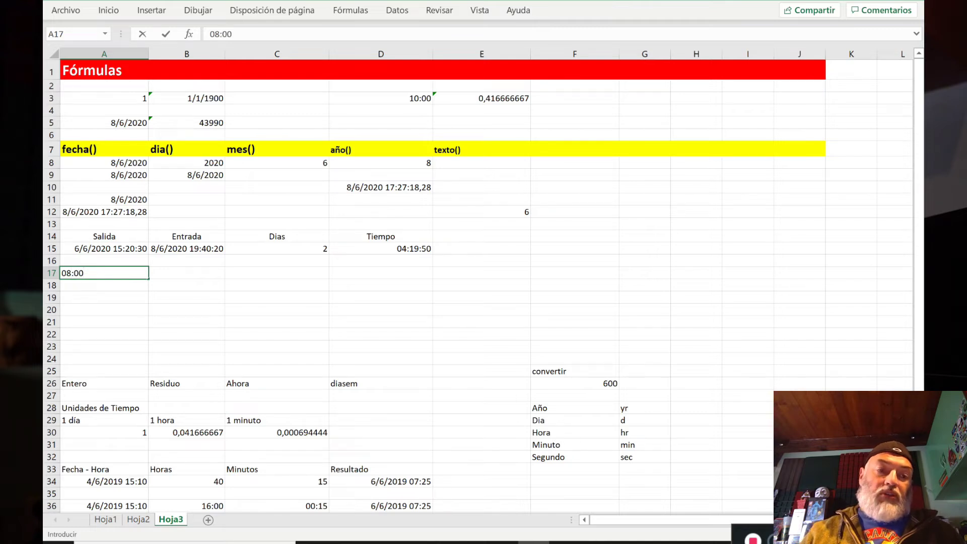
key(Tab)
text(1)
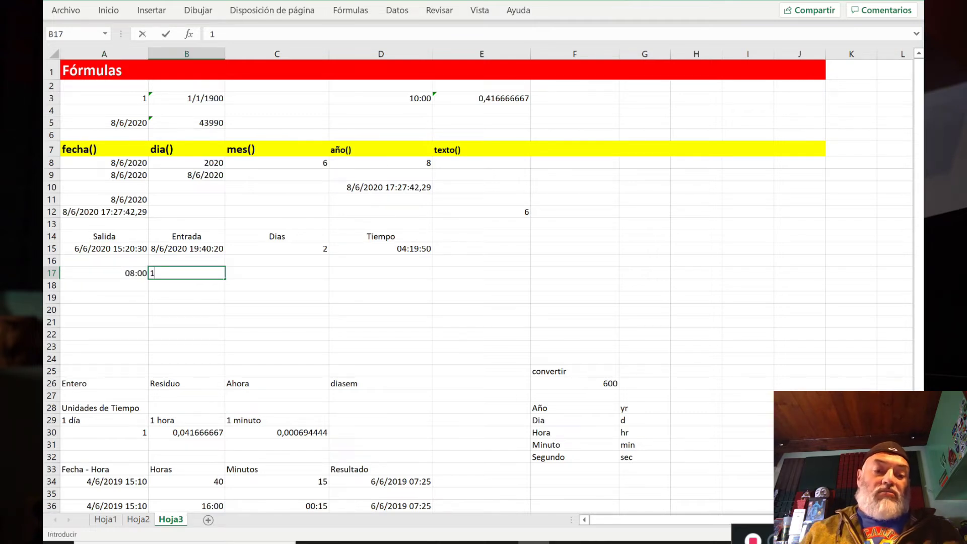
text(2:1)
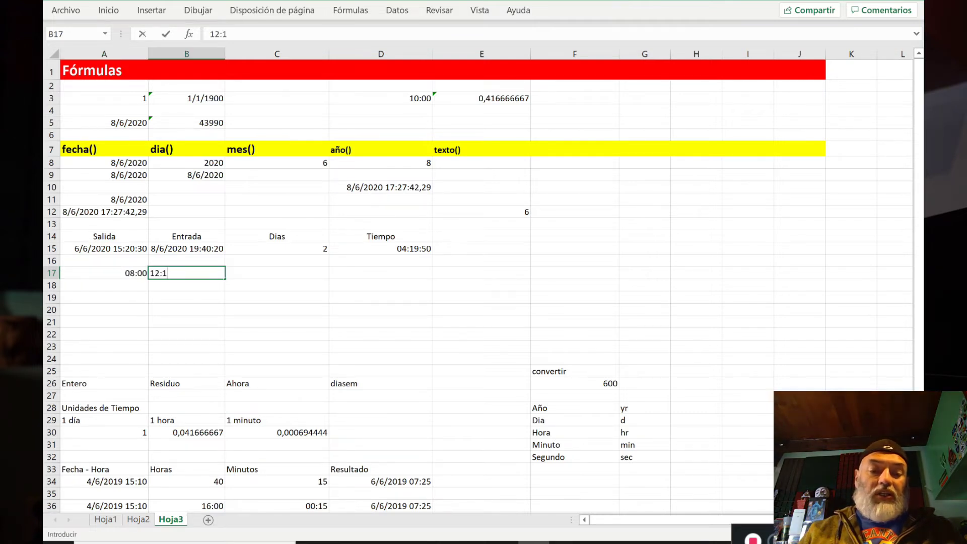
key(Tab)
Step: Enter the formula +B17+A17 in C17 to add the two times
text(+)
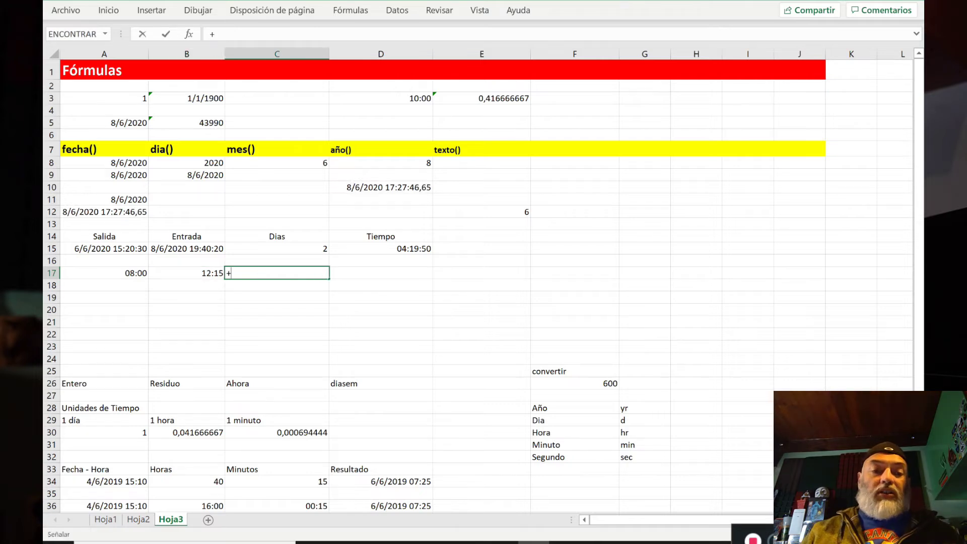
key(Left)
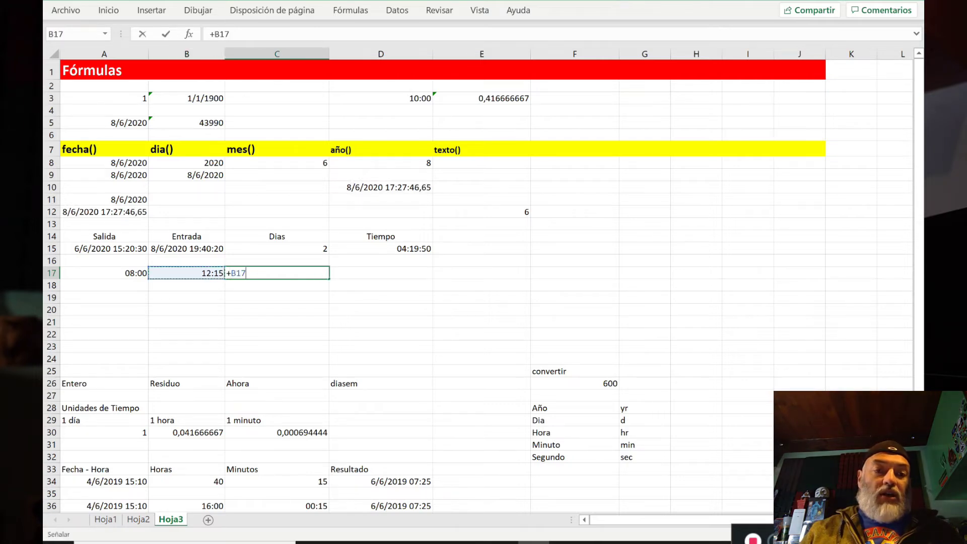
text(+)
key(Left)
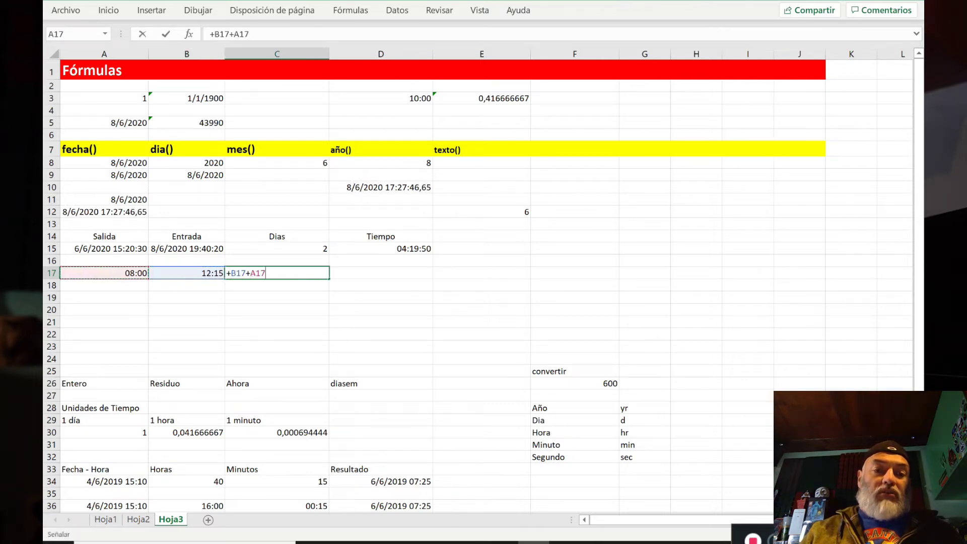
key(ctrl+Return)
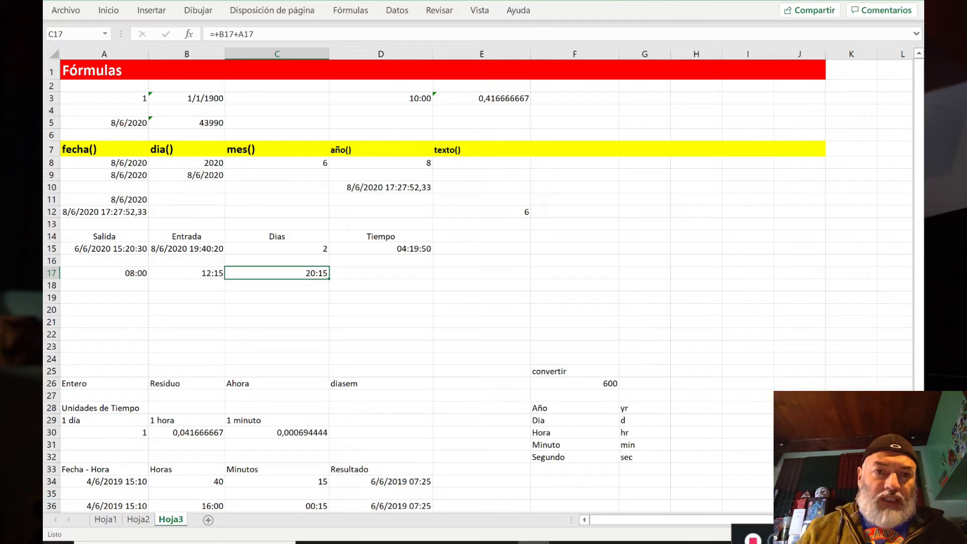
Step: Change the formula in C17 to =+B17-A17 so that it subtracts the times
key(F2)
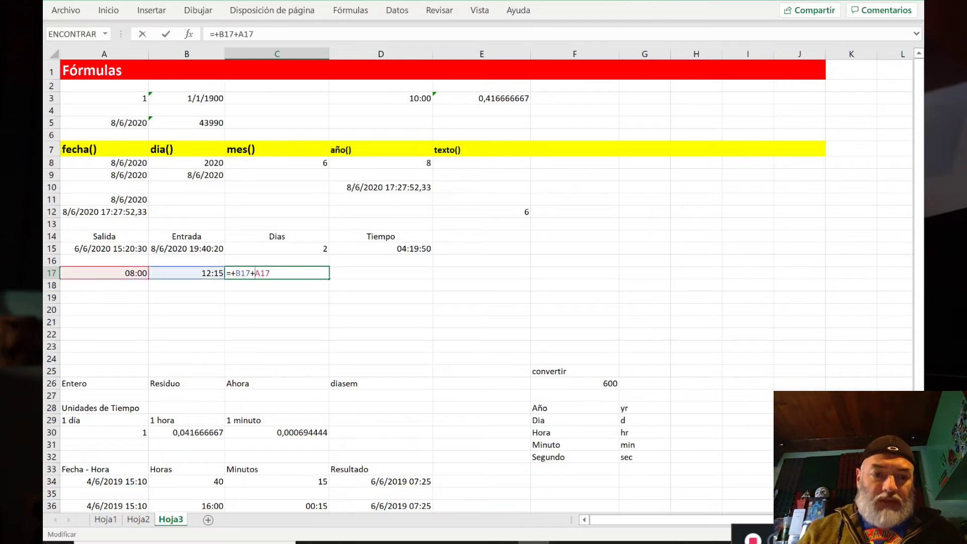
text(-)
key(ctrl+Return)
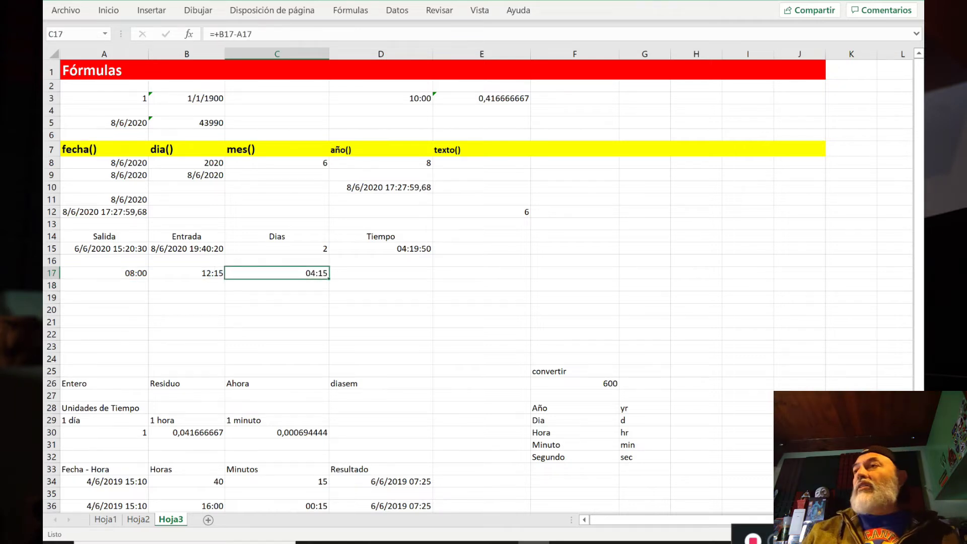
Step: Enter the times 16:15 in A19 and 03:45 in B19
key(Left)
key(Left)
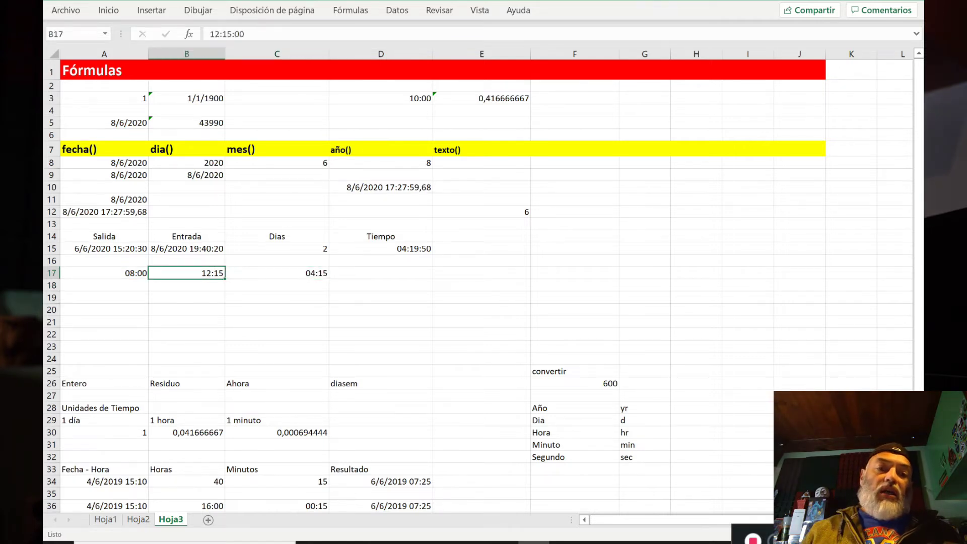
key(Down)
key(Down)
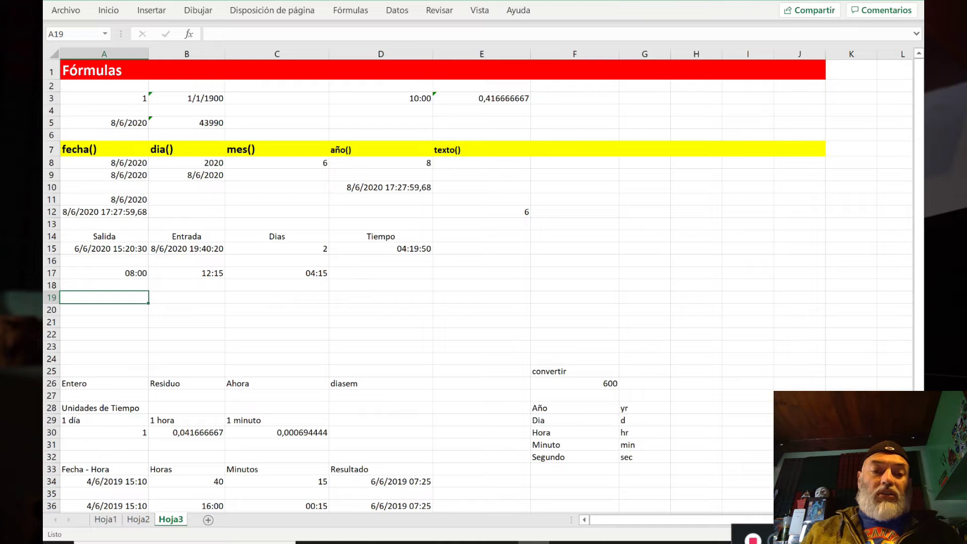
text(')
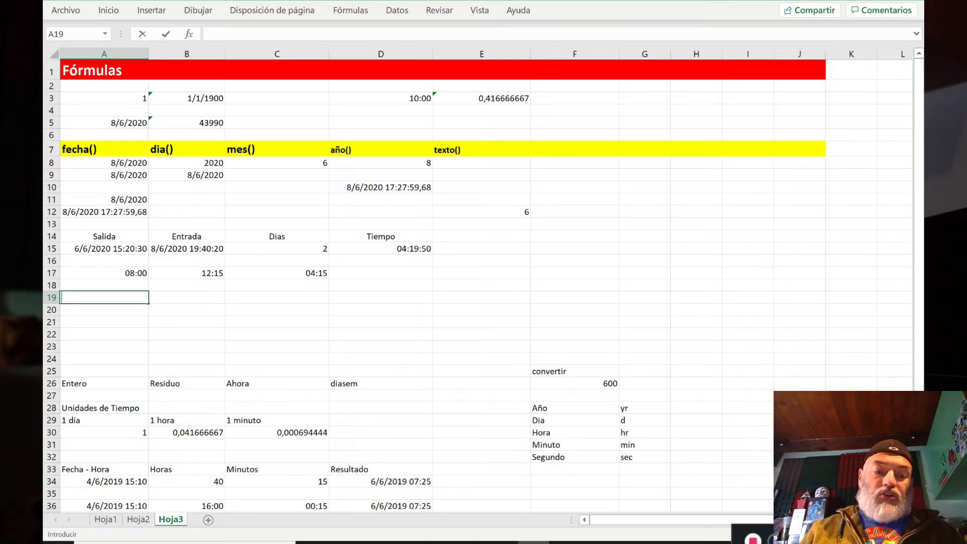
text(16:)
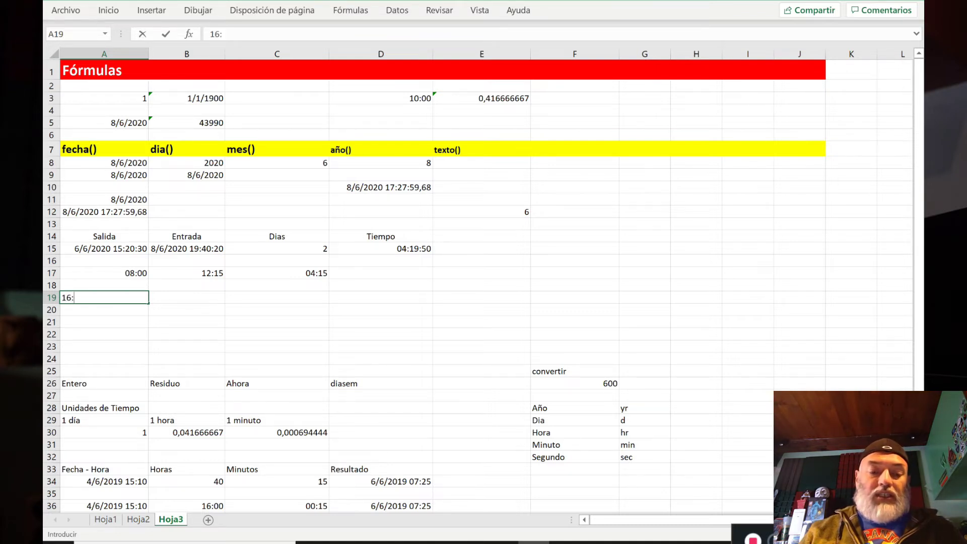
text(15)
key(Tab)
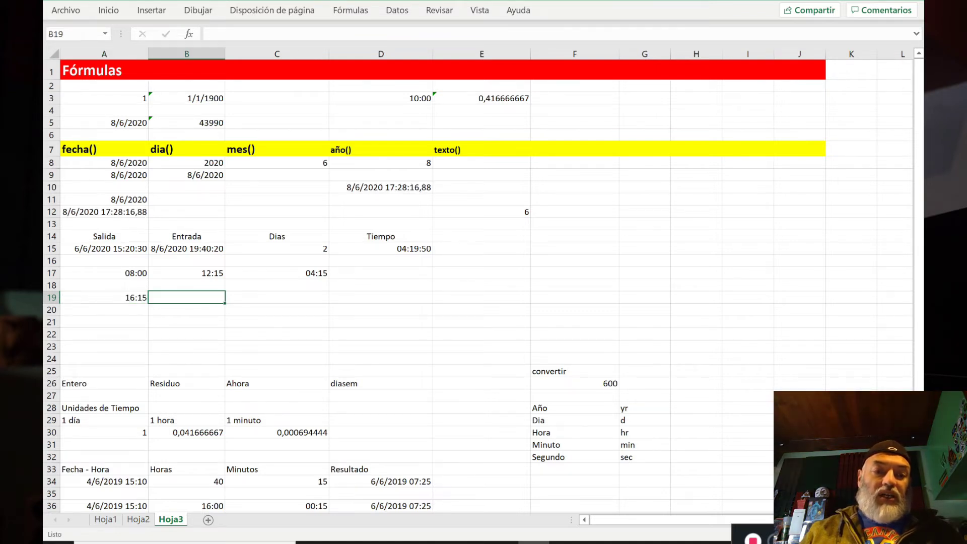
text(03:4)
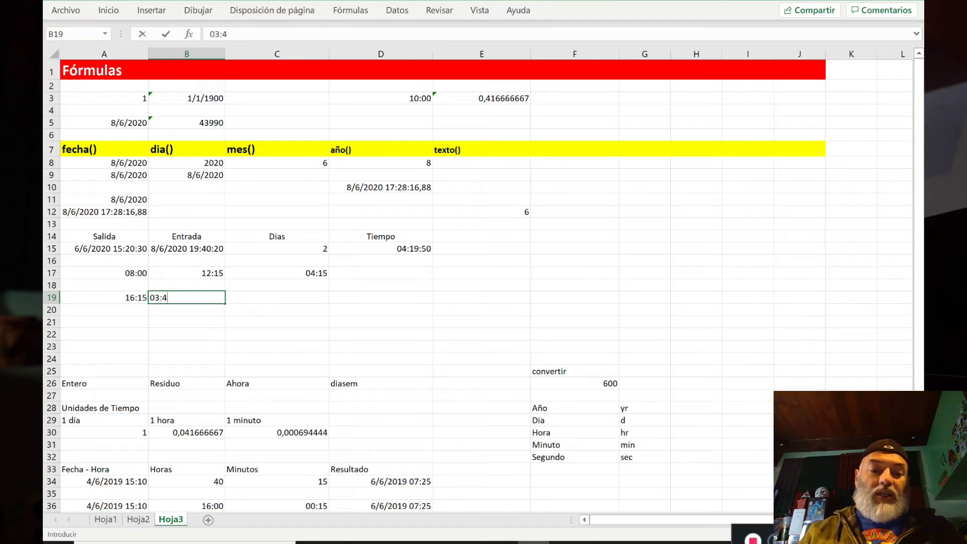
key(Tab)
key(Left)
key(Left)
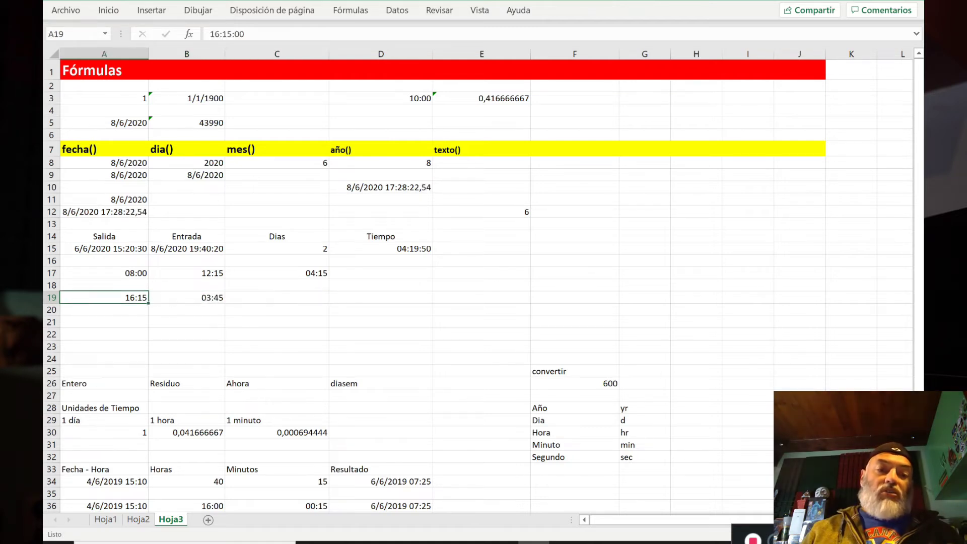
Step: Enter the formula +B19-A19 in C19 to subtract the two times, and narrow column C slightly
key(Right)
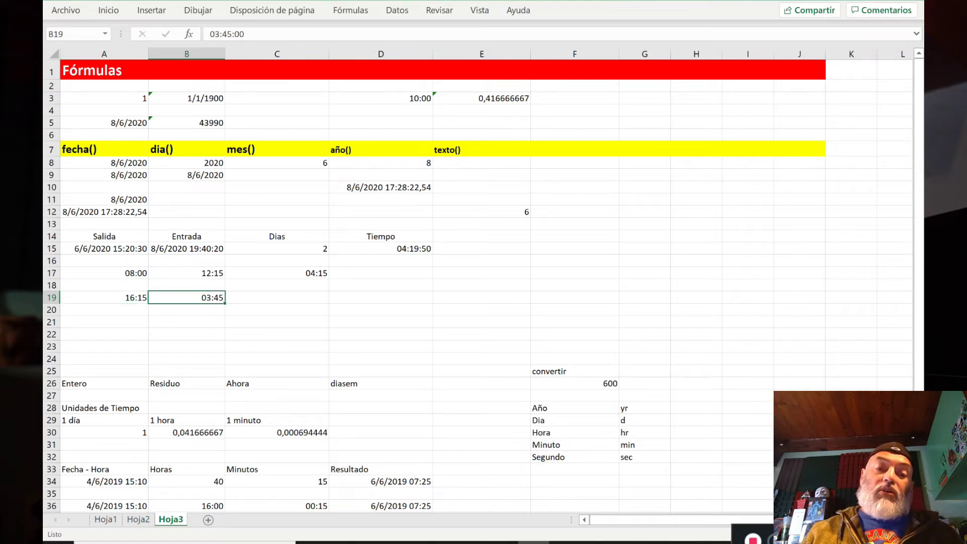
key(Right)
text(+)
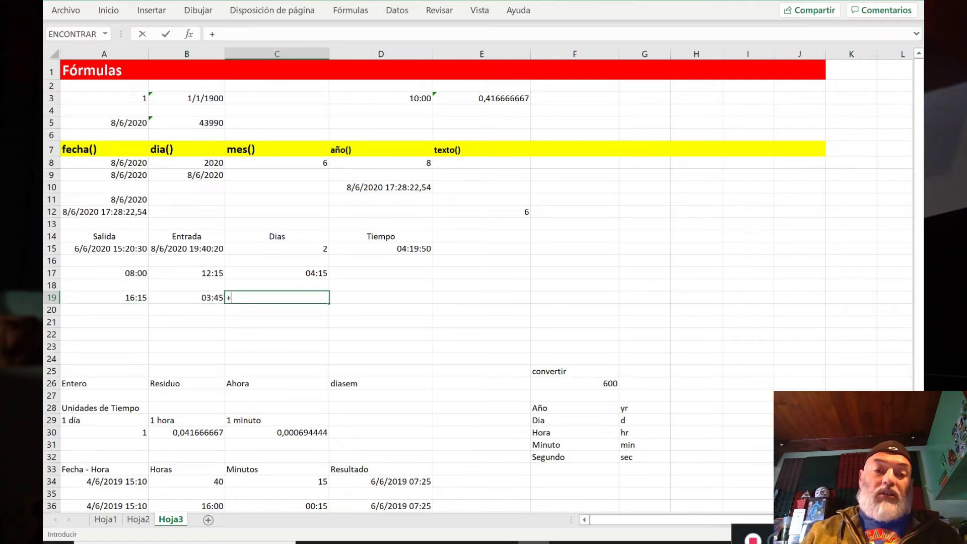
key(Left)
text(-)
key(Left)
key(Left)
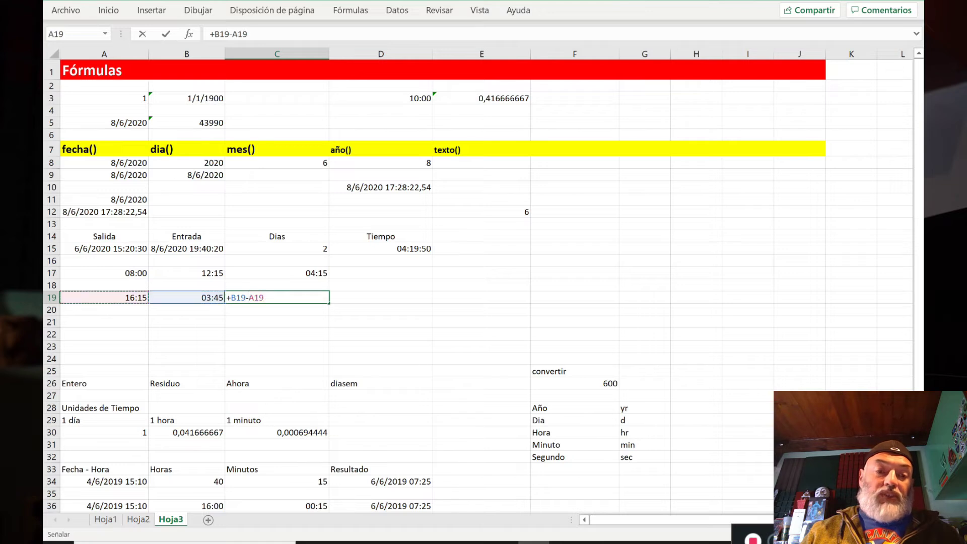
key(Return)
key(Up)
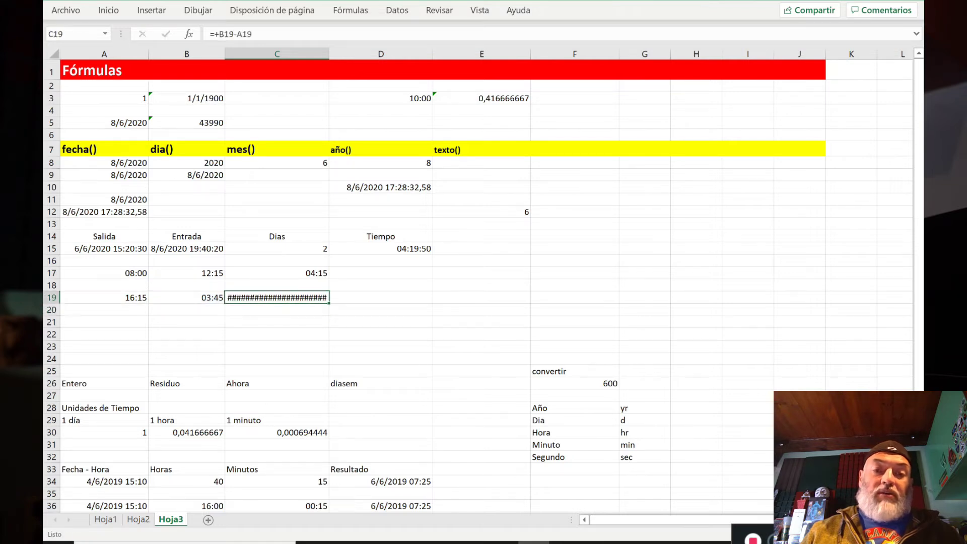
mouse_move(331, 53)
mouse_down()
mouse_move(346, 47)
mouse_move(384, 61)
mouse_move(384, 48)
mouse_move(319, 52)
mouse_up()
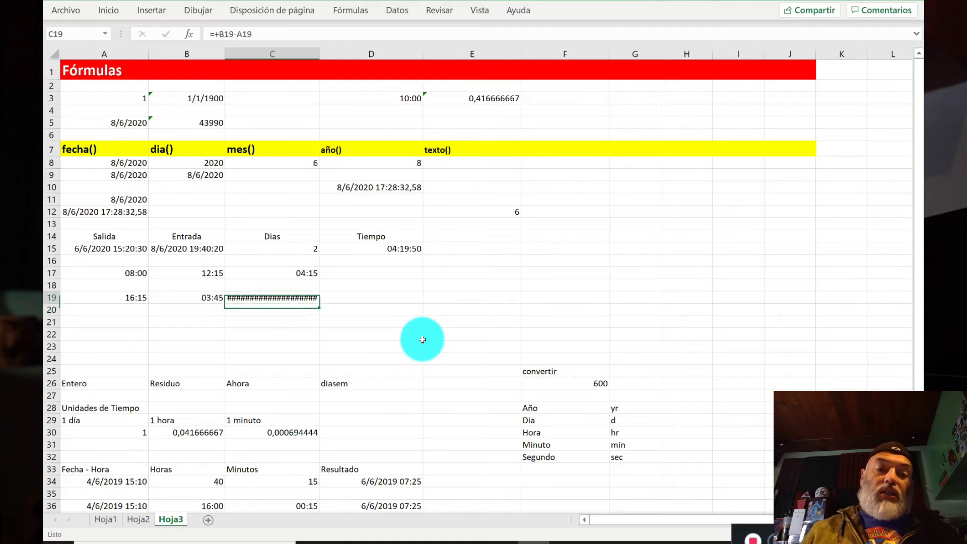
Step: Enter the time 16:15 in A20 and start an entry beginning with 24 in B20
key(Down)
key(Left)
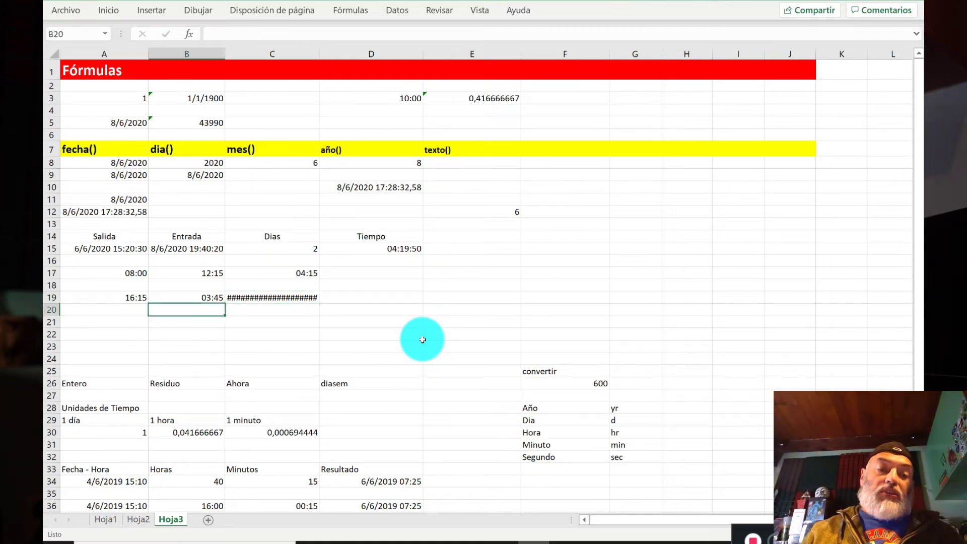
key(Left)
key(Down)
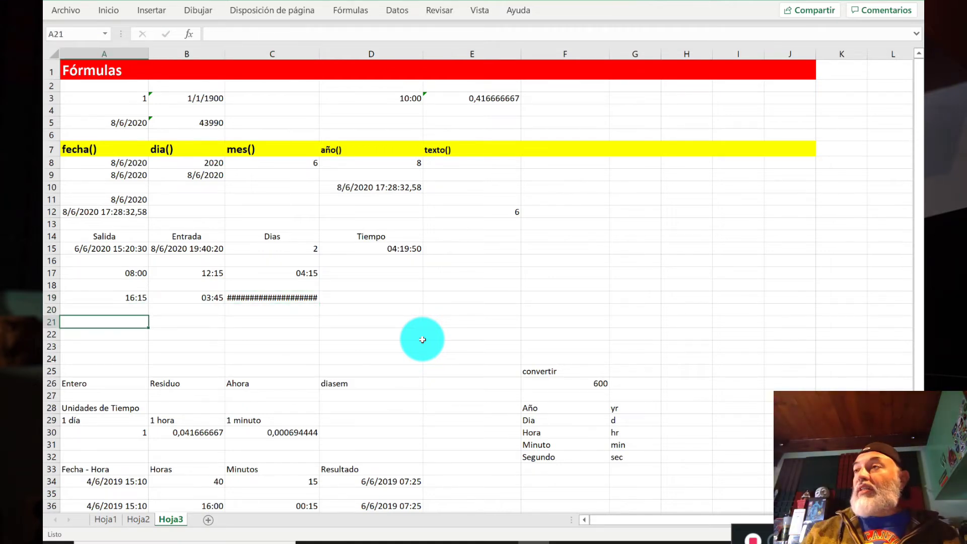
key(Up)
key(Up)
key(Down)
text(16:15)
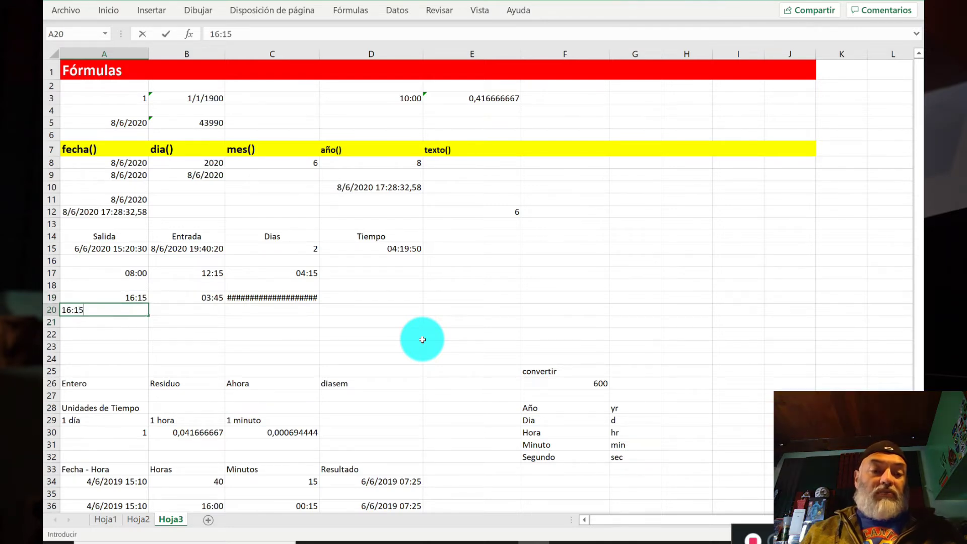
key(Tab)
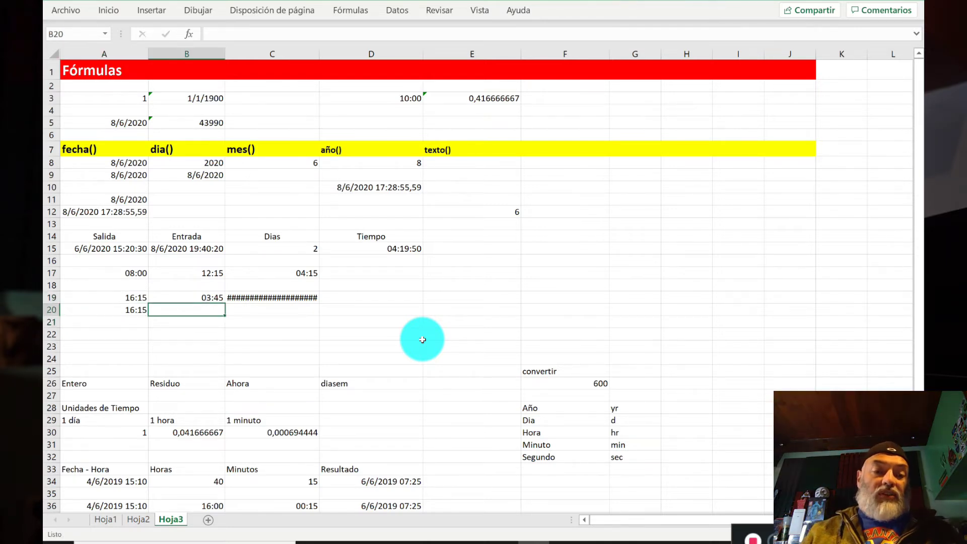
text(2)
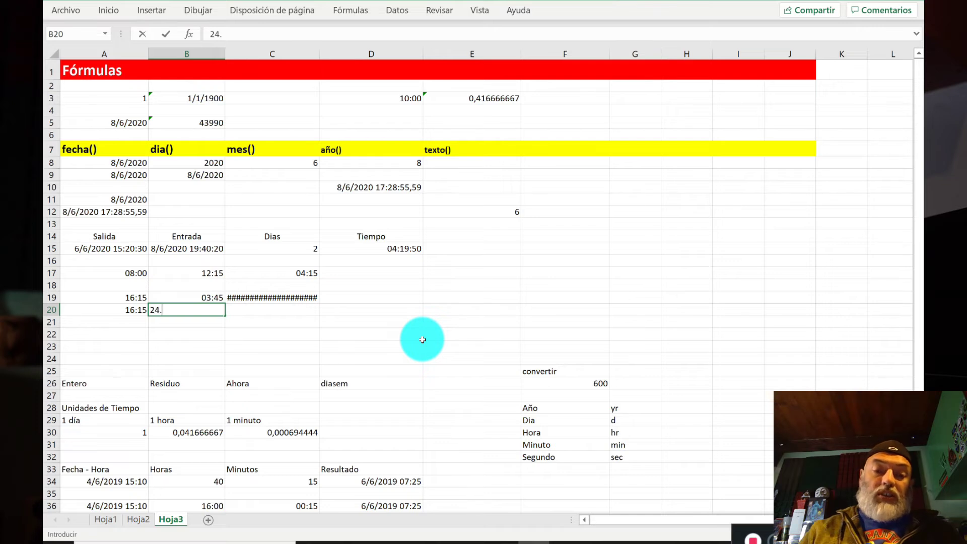
Step: Enter 24:00 in B20 and subtract A20 from it with a formula in C20
text(4:00)
text(+)
key(Left)
text(-)
key(Left)
key(Left)
key(Return)
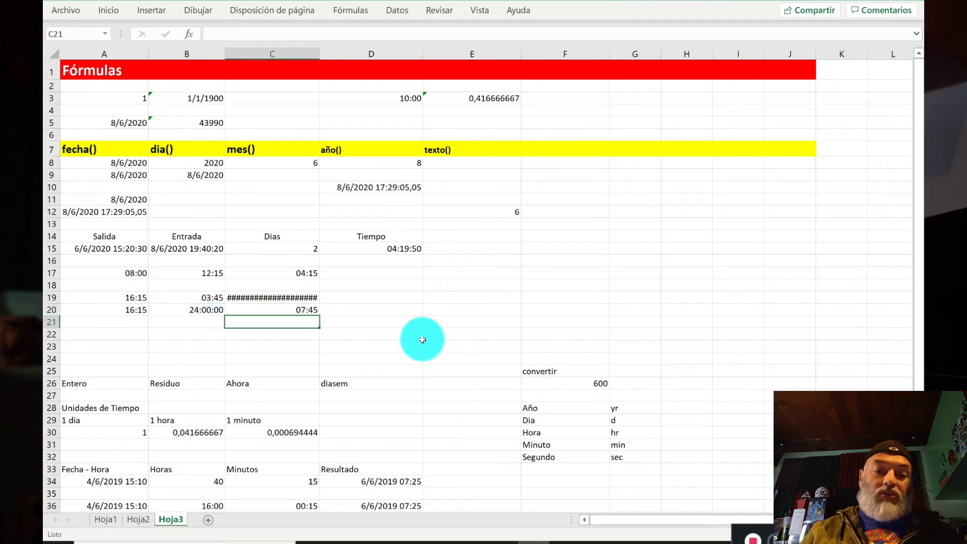
Step: Enter 00:00 in A21 and 03:45 in B21 as the second part of the time span
key(Left)
key(Left)
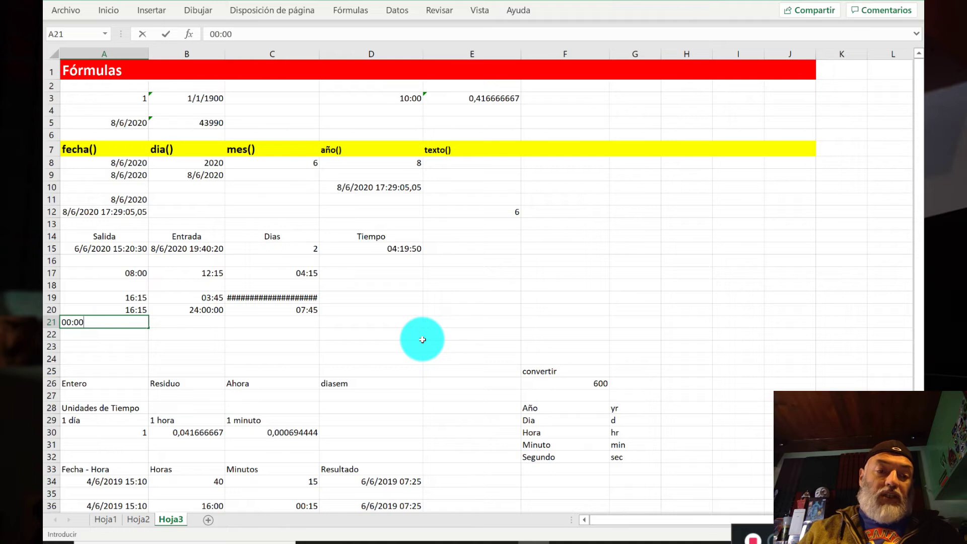
key(Right)
text(03:34)
key(BackSpace)
key(BackSpace)
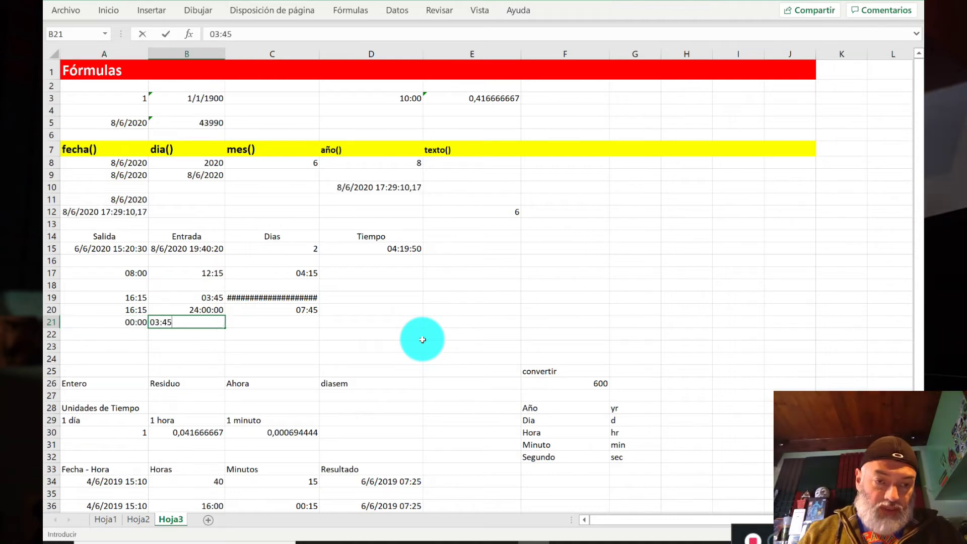
Step: Calculate the elapsed time in C21 with the formula +B21-A21
key(Right)
text(+)
key(Left)
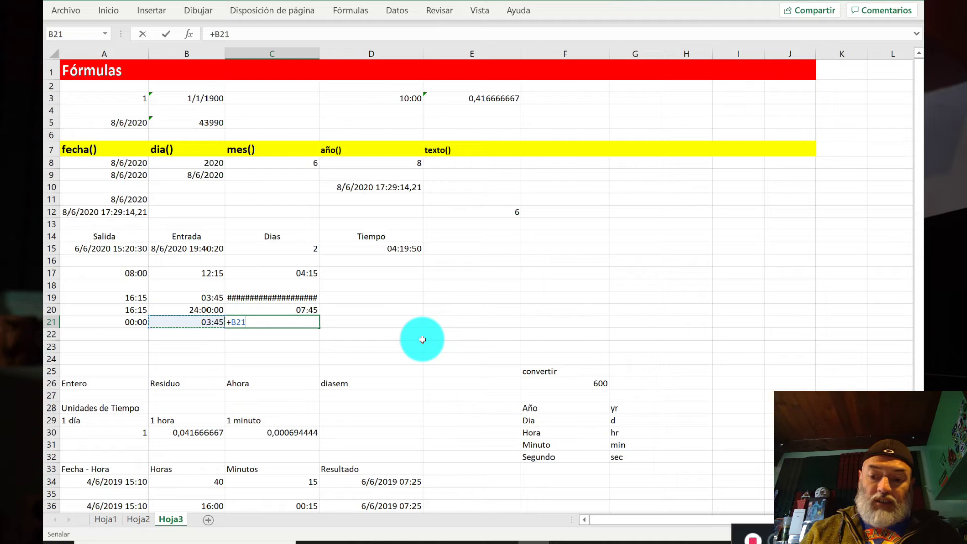
text(-)
key(Left)
key(Left)
key(Return)
Step: Apply the Hora number format to the time difference in C21
key(Up)
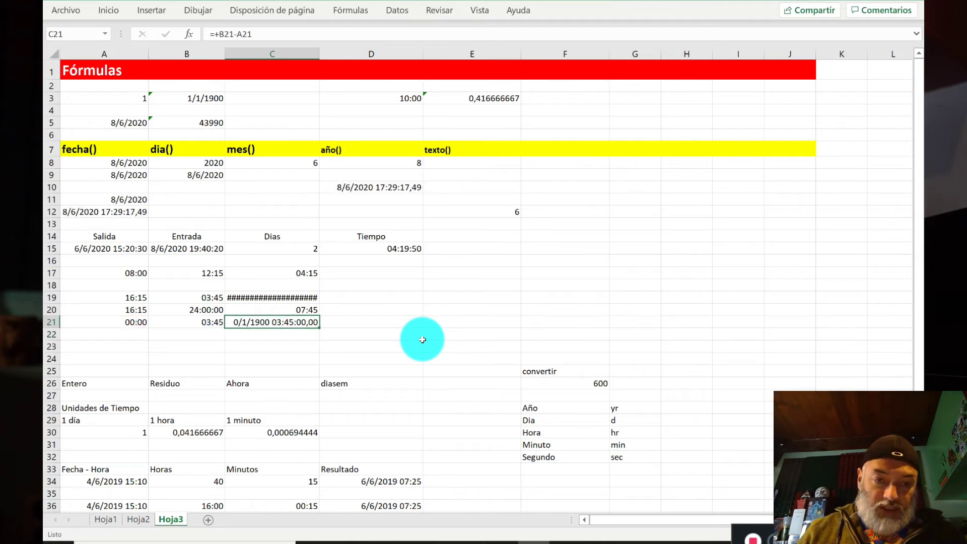
click(108, 10)
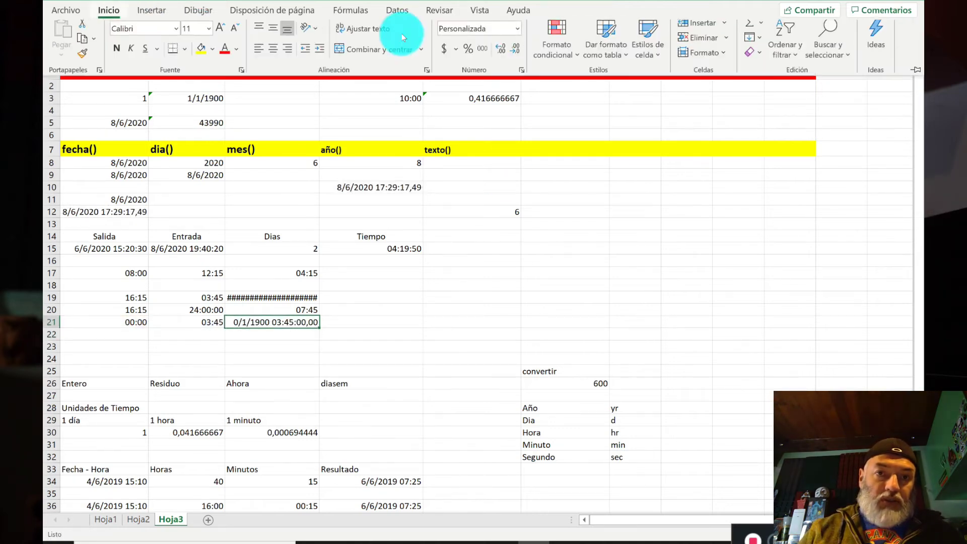
click(517, 35)
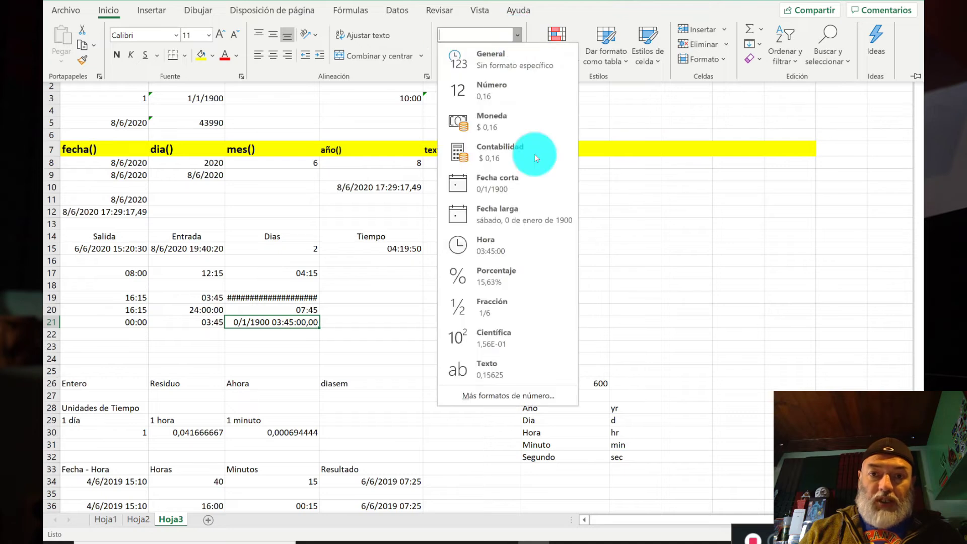
click(537, 253)
key(Up)
key(Up)
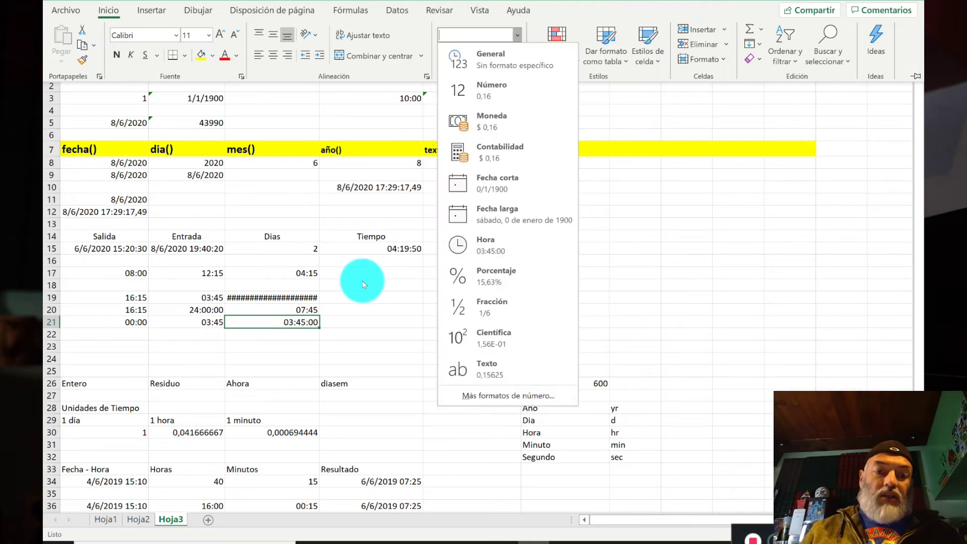
key(Escape)
key(Escape)
Step: Add the two partial times C20 and C21 with a formula in C23
key(Down)
key(Down)
key(Up)
key(Up)
key(Up)
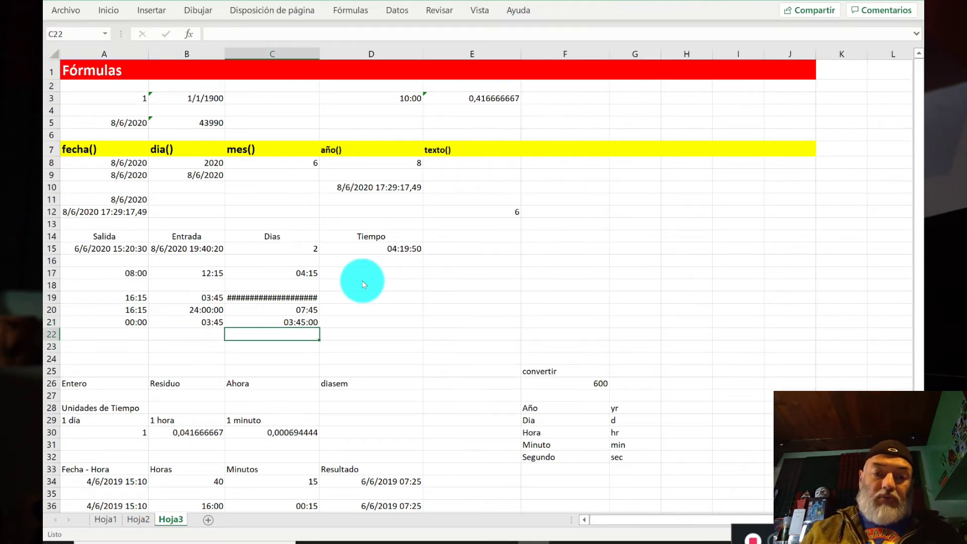
key(Down)
key(Down)
key(Down)
text(+)
key(Up)
key(Up)
key(Up)
text(+)
key(Up)
key(Up)
key(Return)
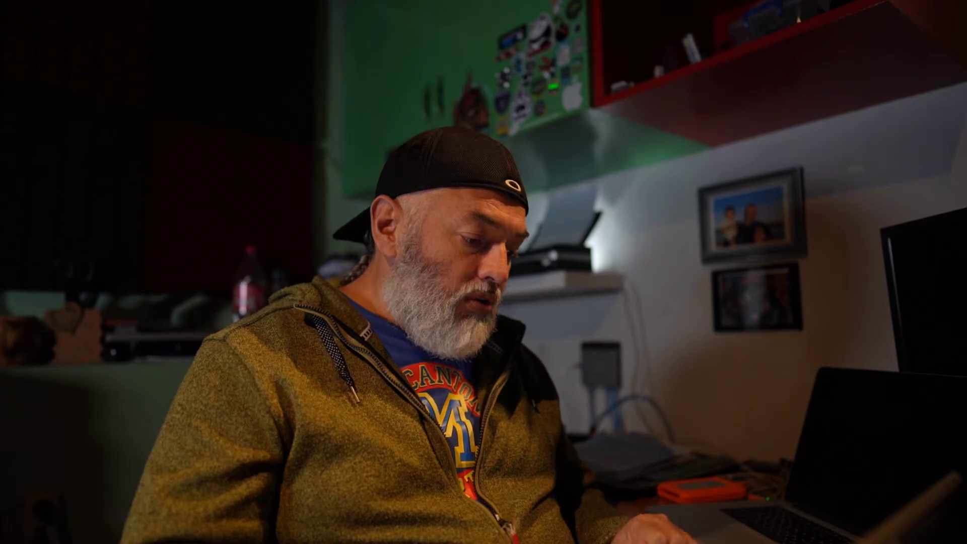
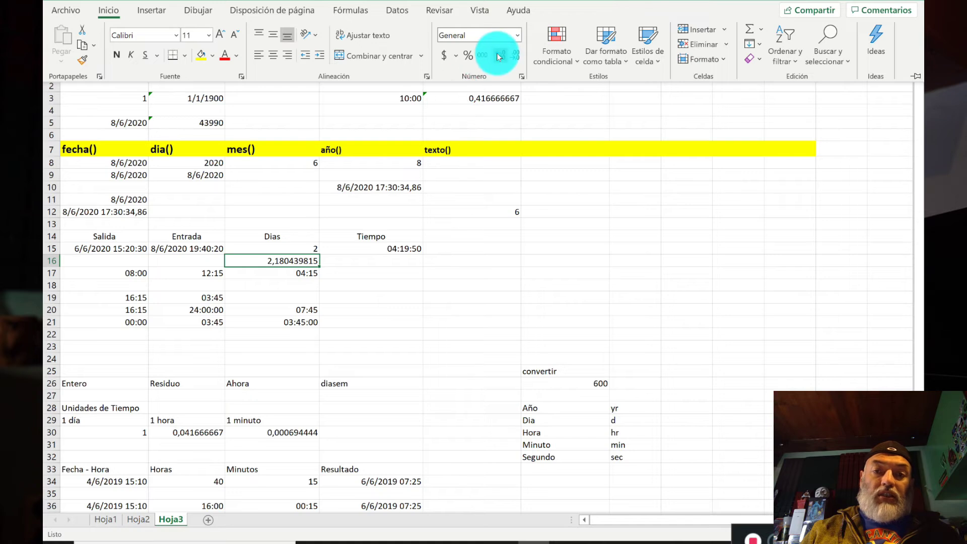
Step: Apply the Hora number format to the date difference in C16
click(518, 35)
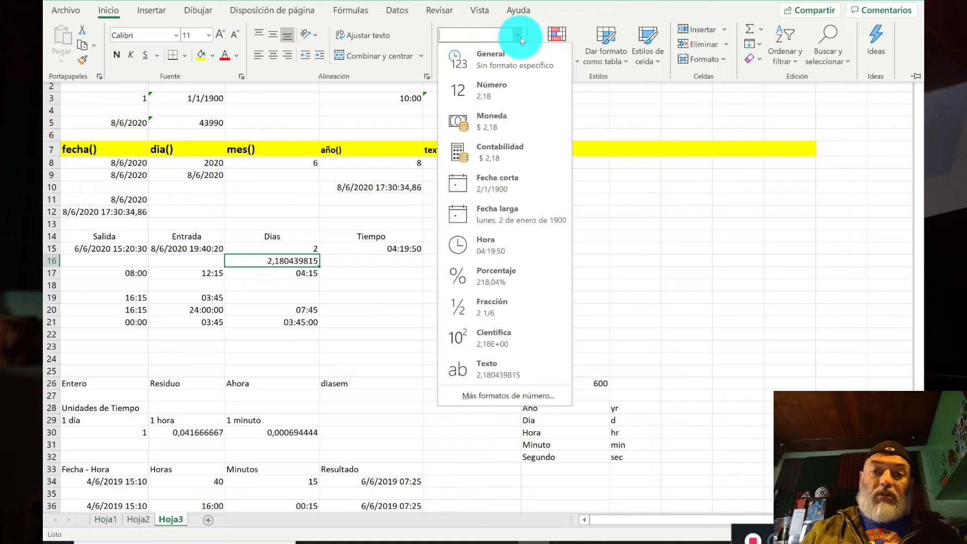
click(516, 237)
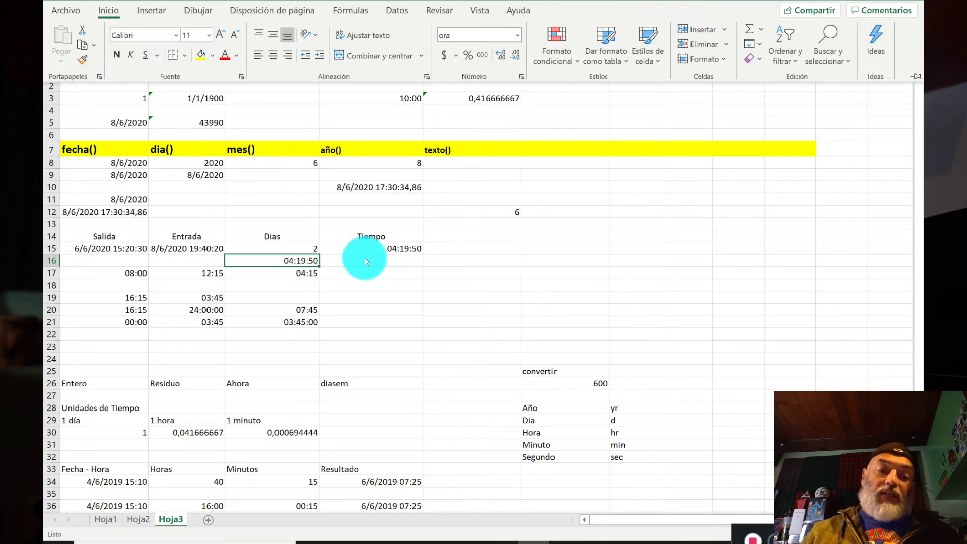
key(Escape)
Step: Compare the plain subtraction in C16 with the ENTERO formula in C15 and the time formula in D15
key(Up)
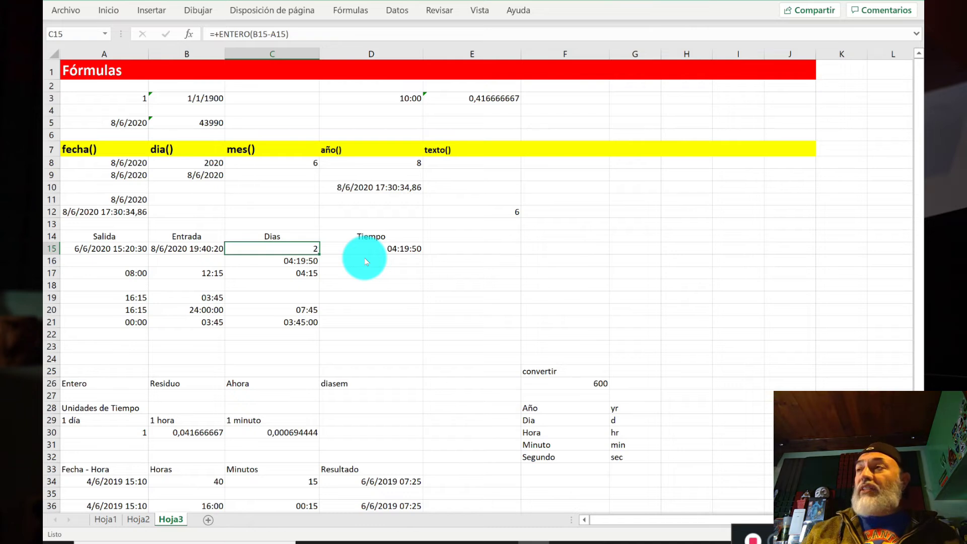
key(Down)
key(Up)
key(Down)
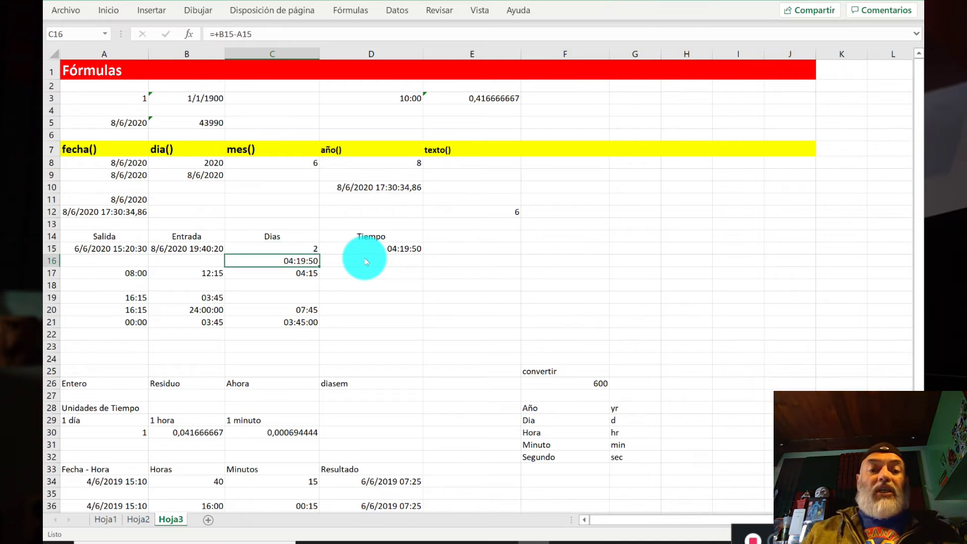
key(Right)
key(Up)
key(Down)
key(Left)
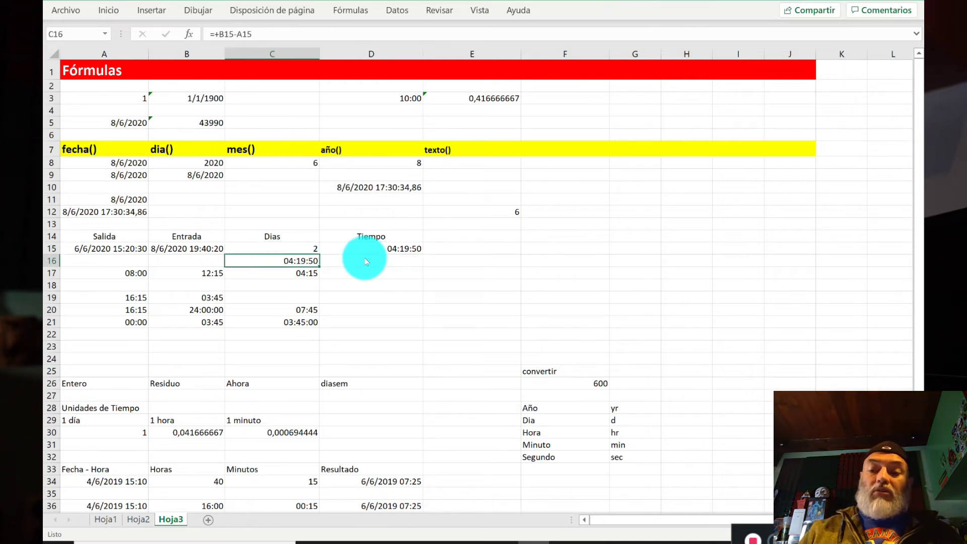
Step: Clear the date subtraction formula from C16
key(Delete)
key(Up)
key(Right)
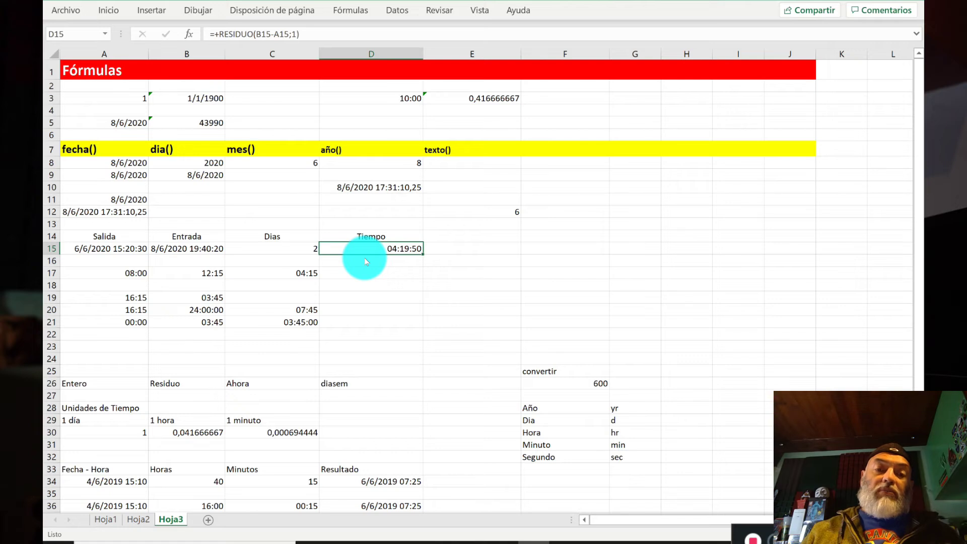
Step: Examine the Salida, Entrada, Dias and Tiempo values and formulas in row 15
key(Left)
key(Left)
key(Left)
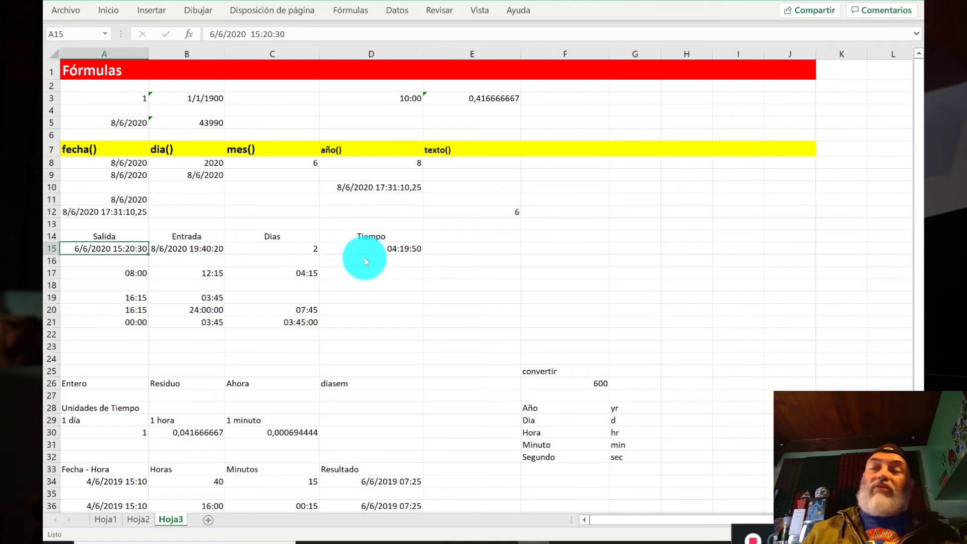
key(Right)
key(Left)
key(Right)
key(Right)
key(Right)
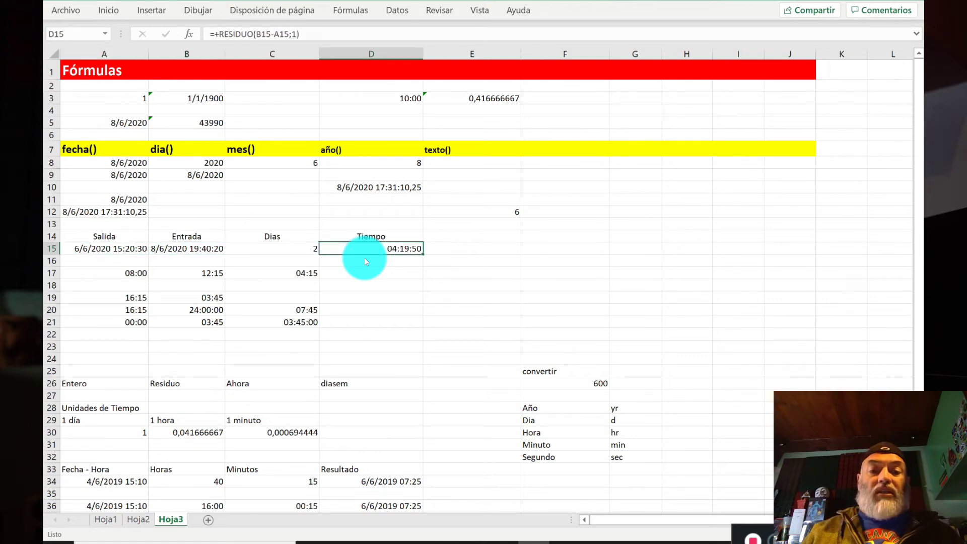
key(Right)
key(Left)
key(Right)
key(Left)
key(Right)
key(Left)
key(Left)
key(Right)
key(Right)
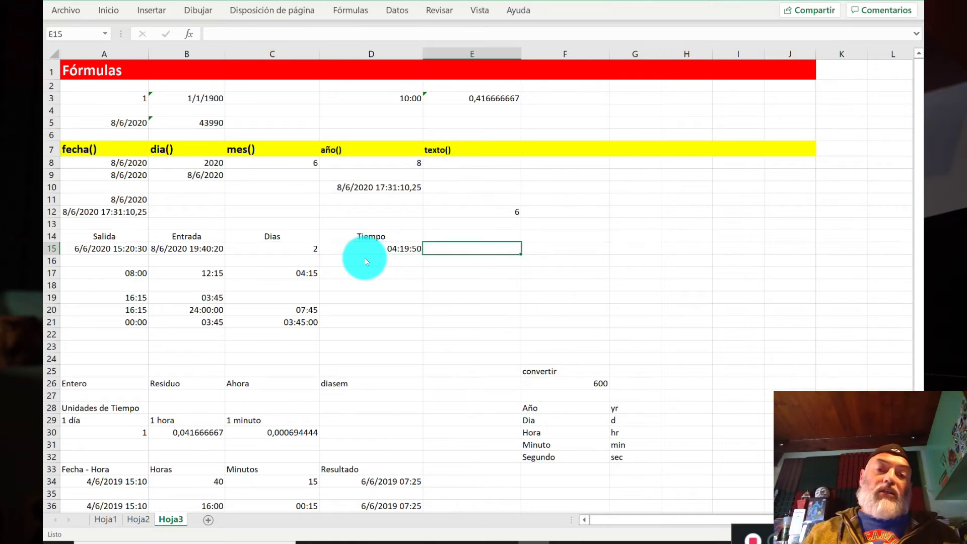
key(Up)
key(Down)
key(Left)
key(Left)
key(Left)
key(Right)
key(Right)
key(Right)
key(Left)
key(Left)
key(Left)
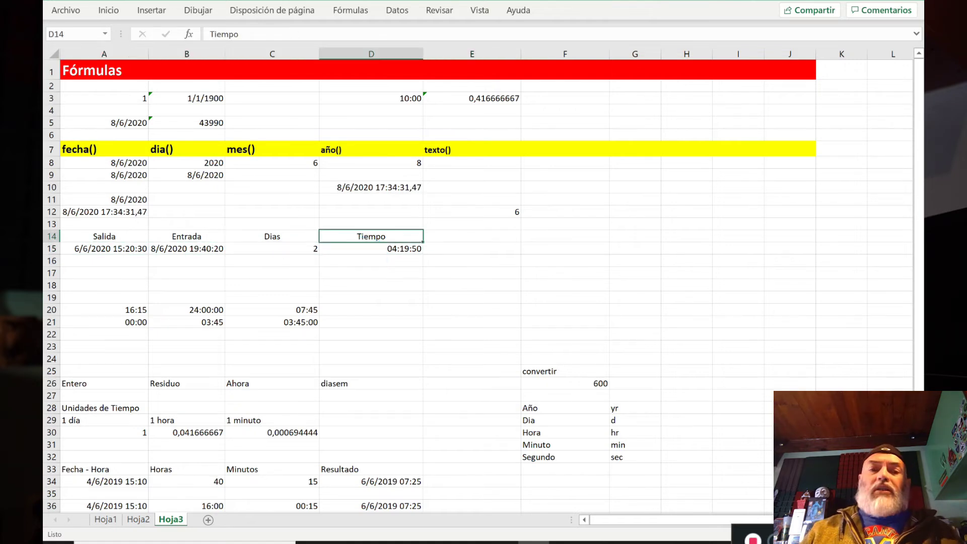
Step: Add the column header "horas" in E14, beside the Tiempo header
key(Left)
key(Down)
key(Right)
key(Up)
key(Right)
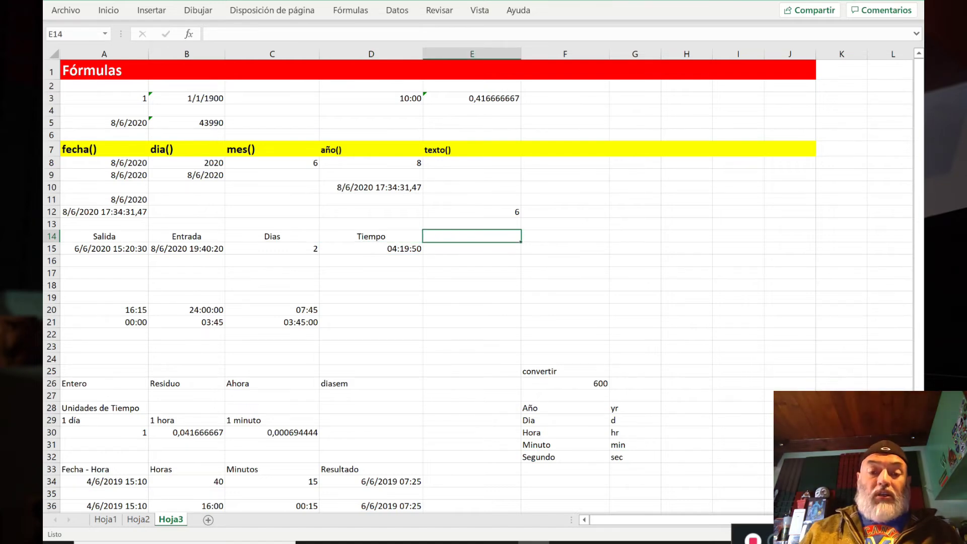
text(horas)
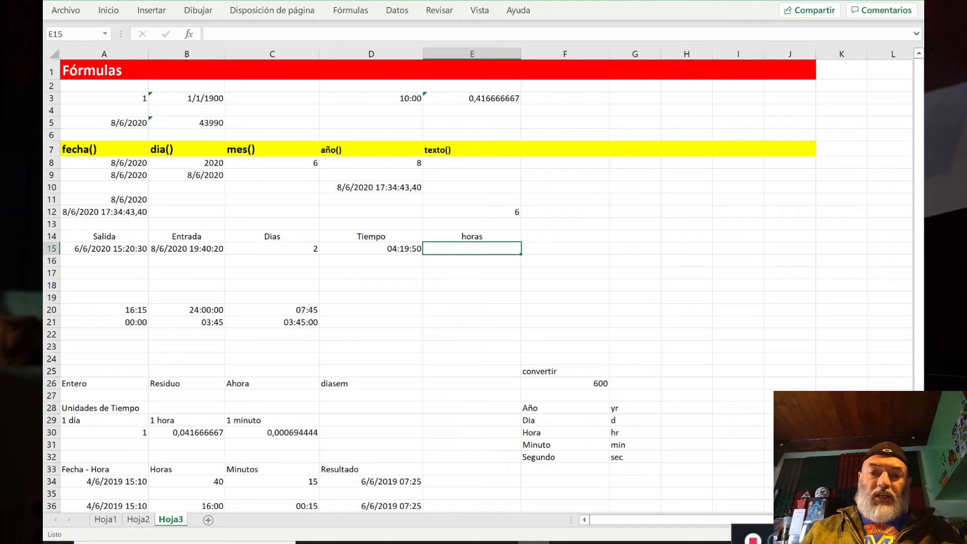
key(Return)
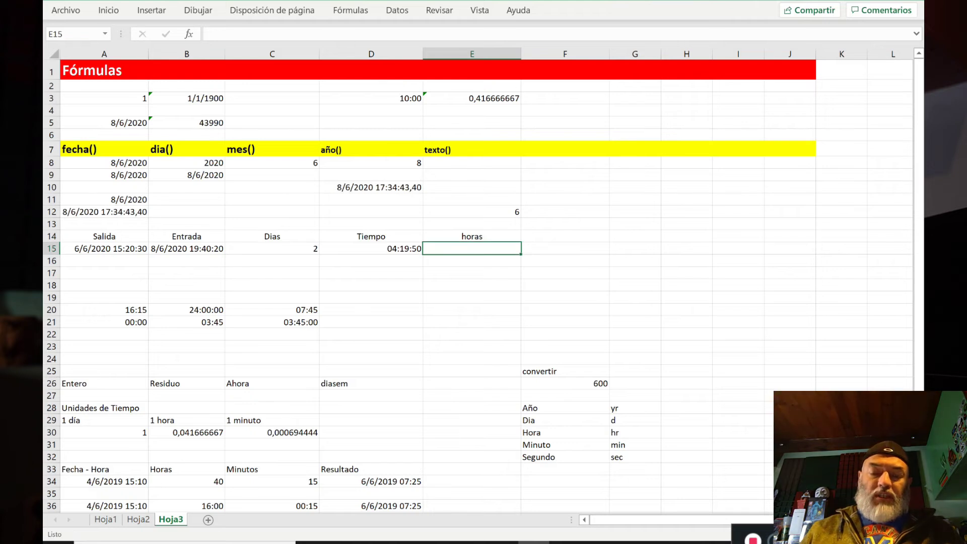
Step: Convert the days in C15 to hours in E15 with the formula +CONVERTIR(C15;"d";"hr")
text(+)
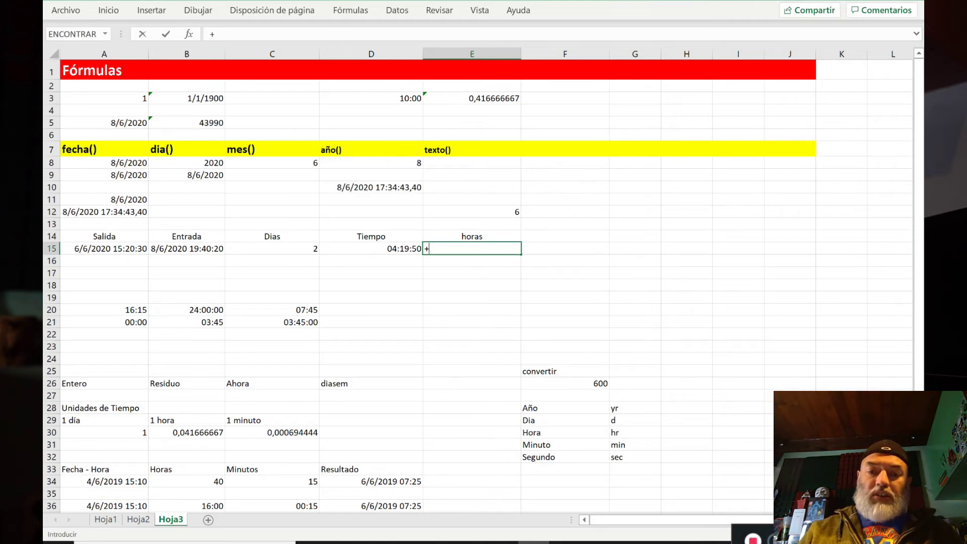
text(convertir()
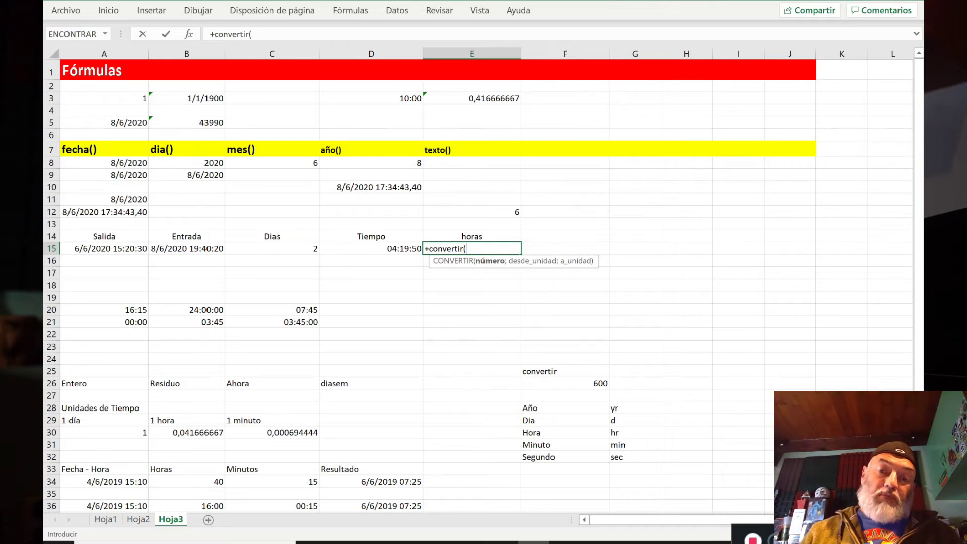
click(311, 249)
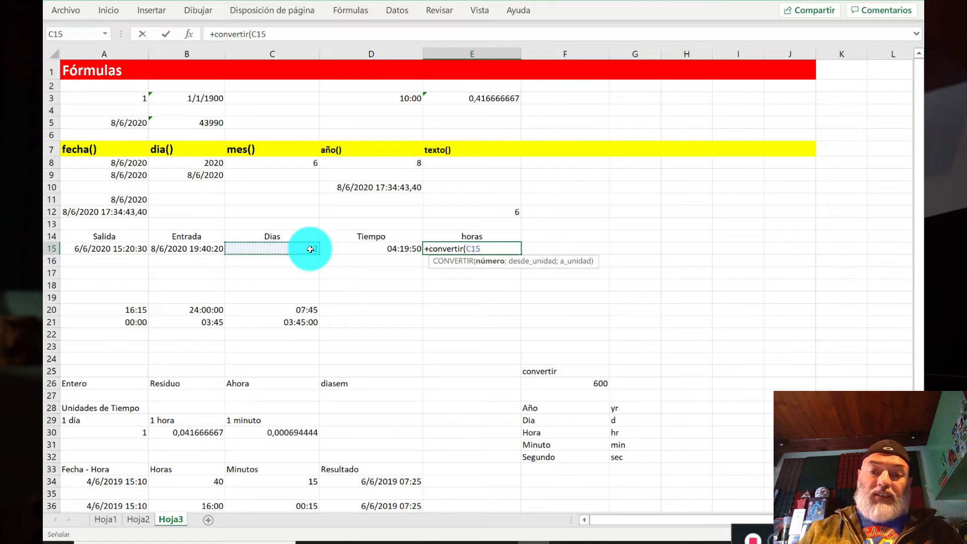
text(;")
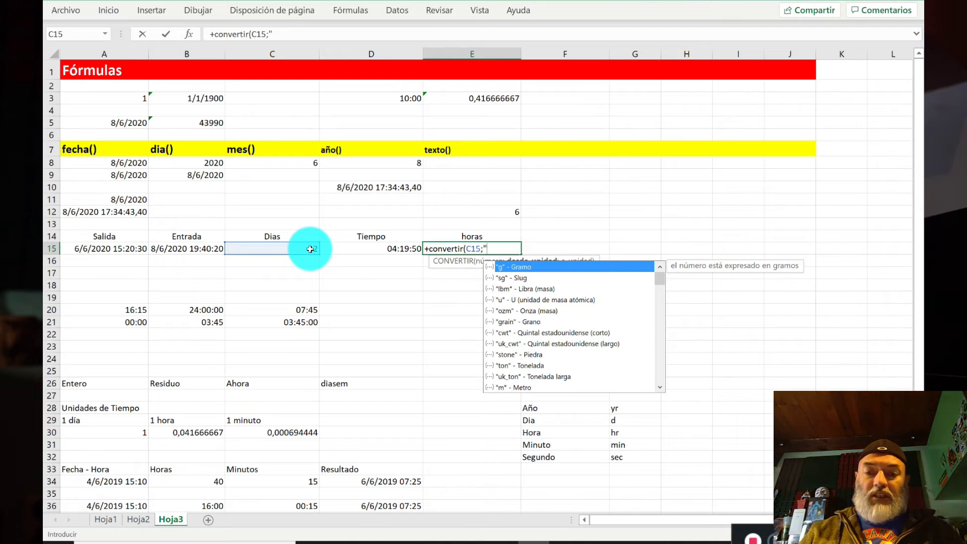
text(d")
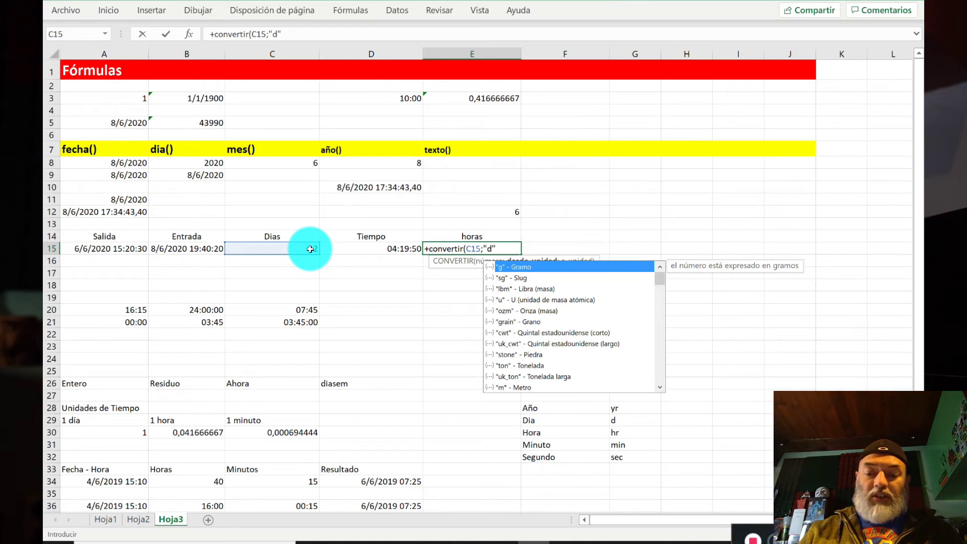
text(;)
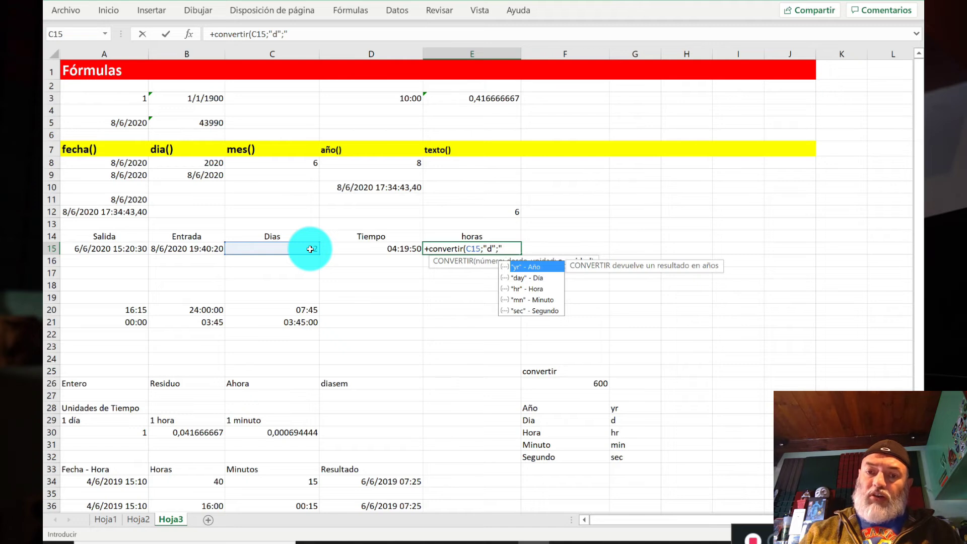
text(hr)
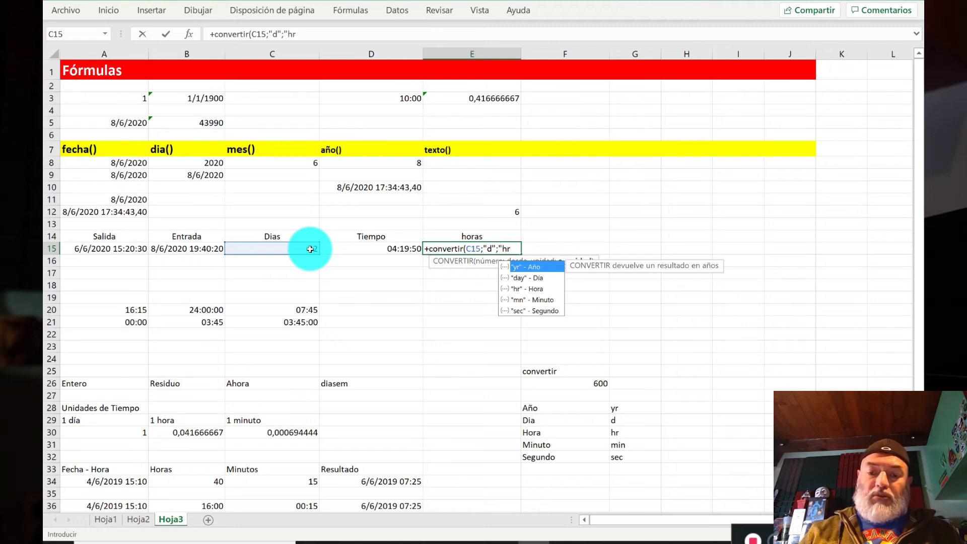
text("))
key(ctrl+Return)
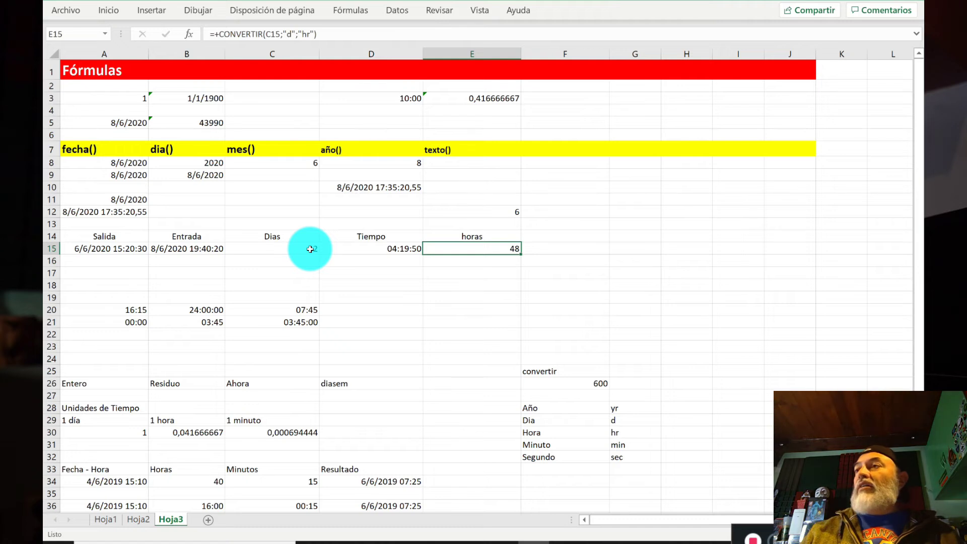
Step: Extend the horas formula in E15 by adding +HORA(D15) to include the hours from the Tiempo value
key(Left)
key(Left)
key(Right)
key(Right)
key(Right)
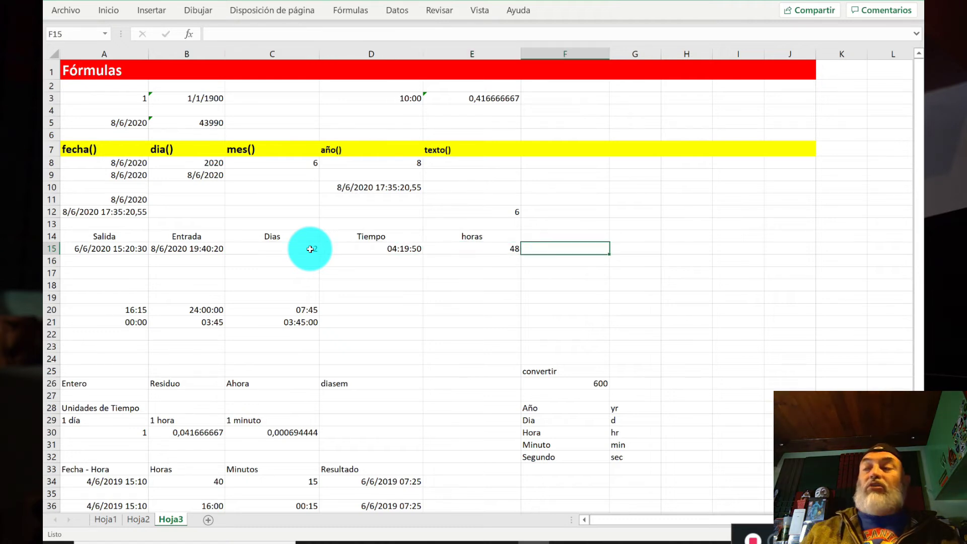
key(Left)
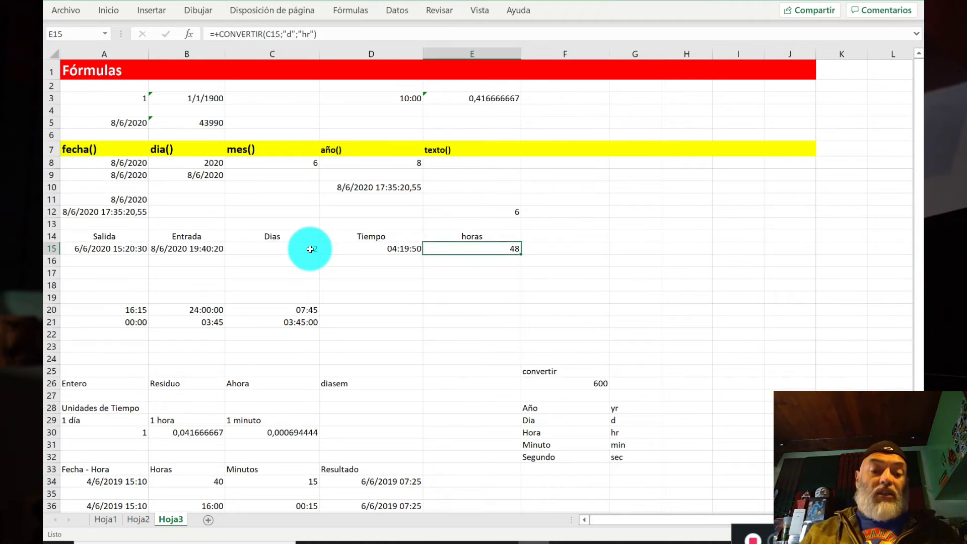
key(F2)
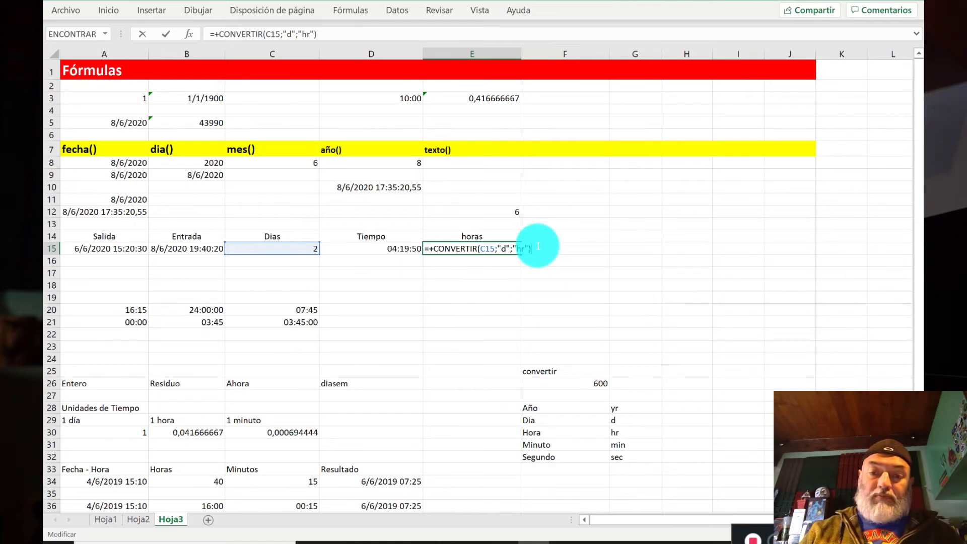
text(+ho)
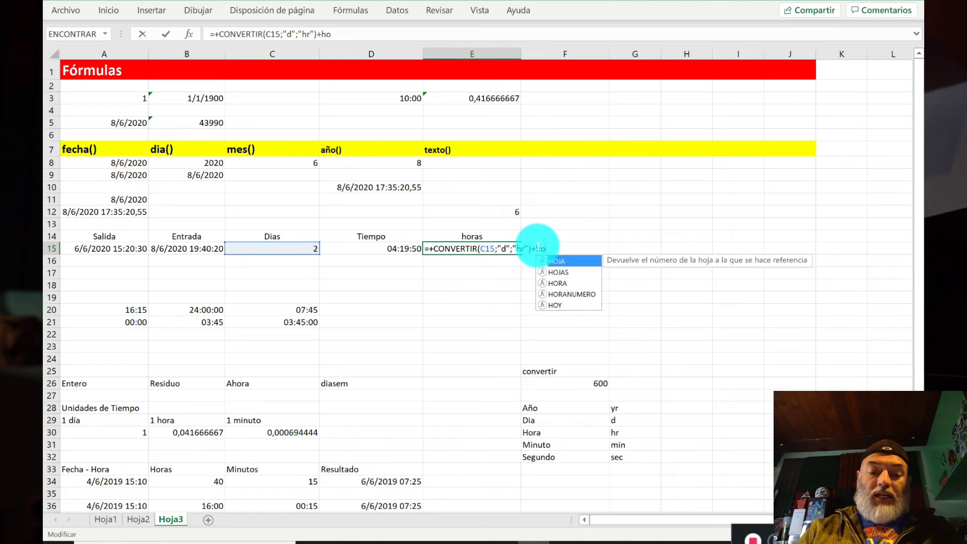
text(ra()
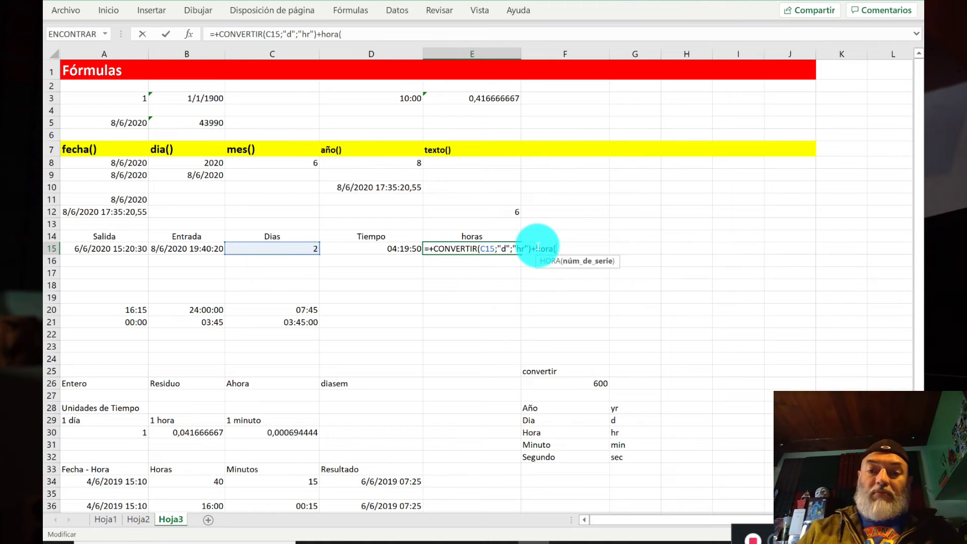
click(394, 248)
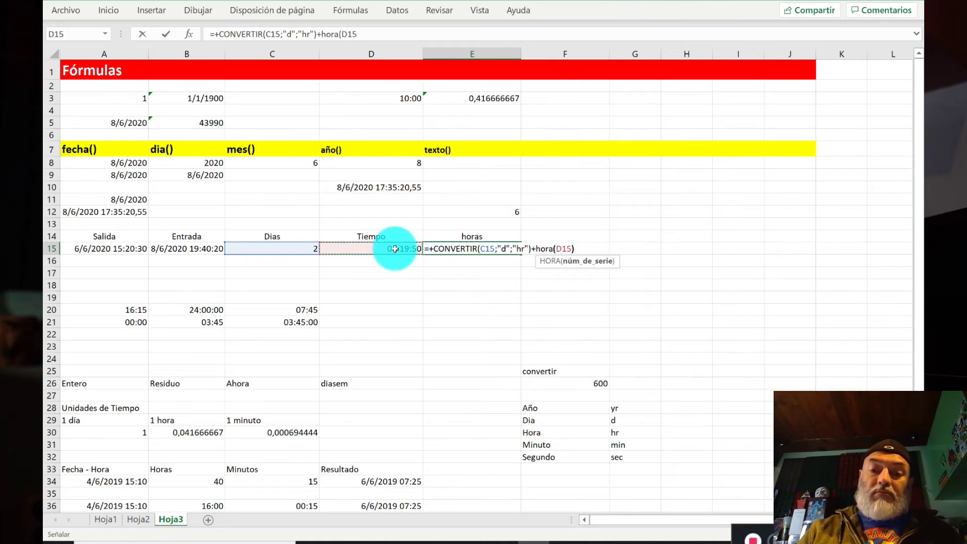
text())
key(Return)
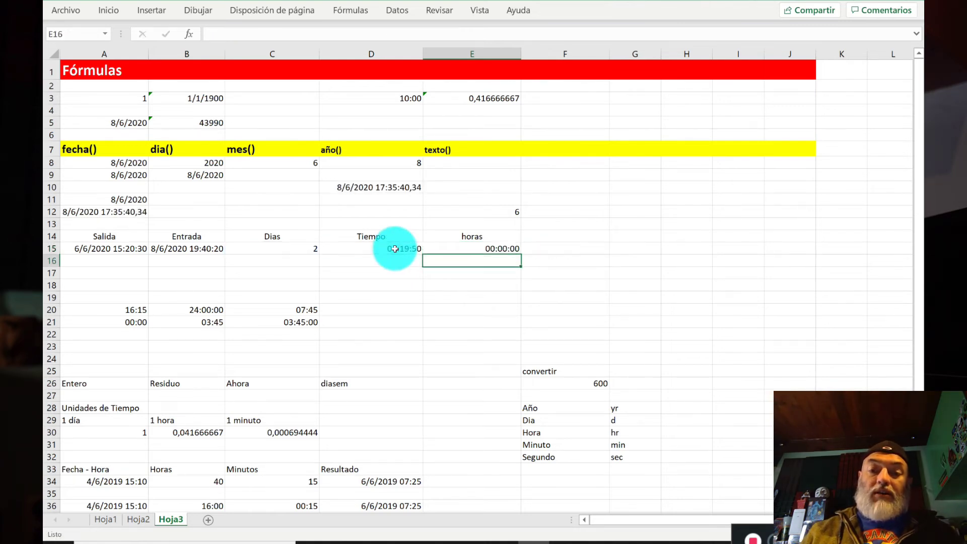
Step: Set the number format of the horas result in E15 to General
key(Up)
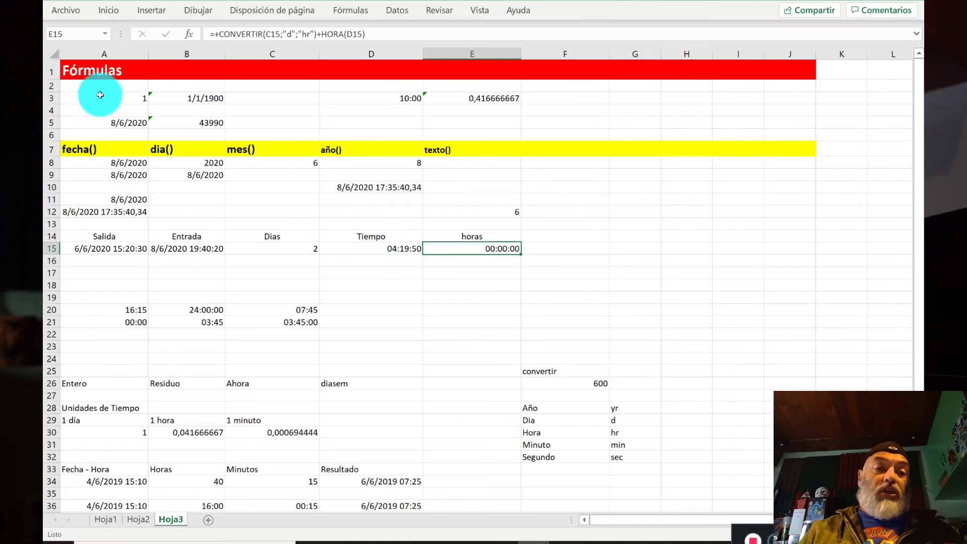
click(109, 11)
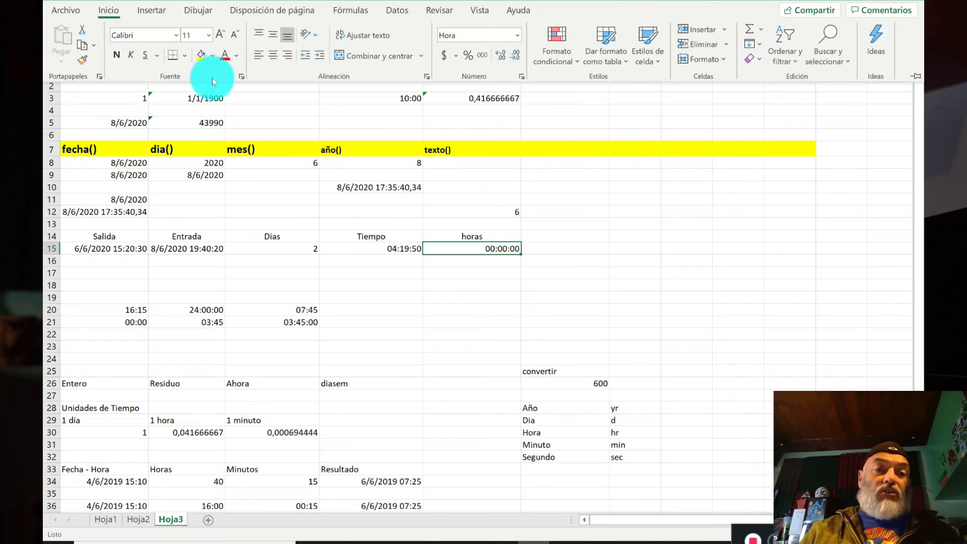
click(519, 33)
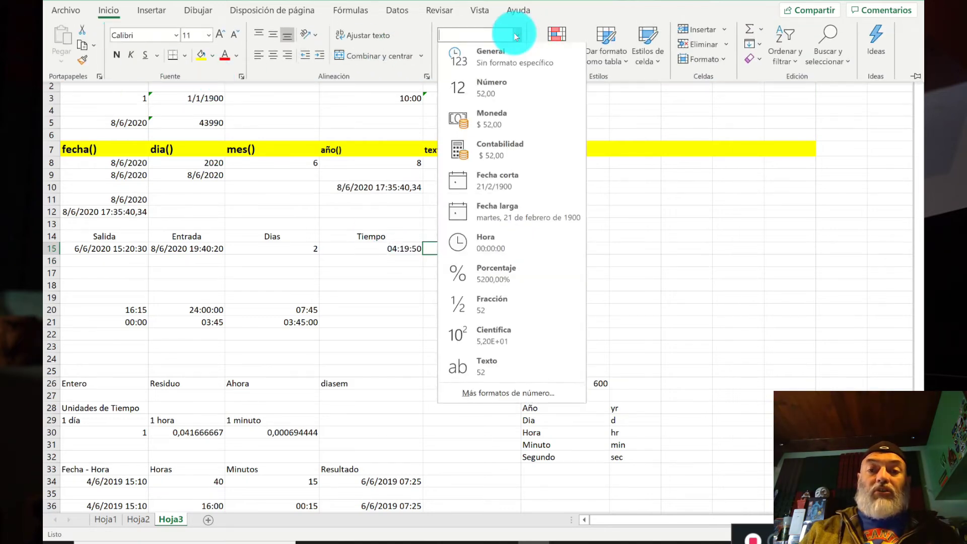
click(508, 59)
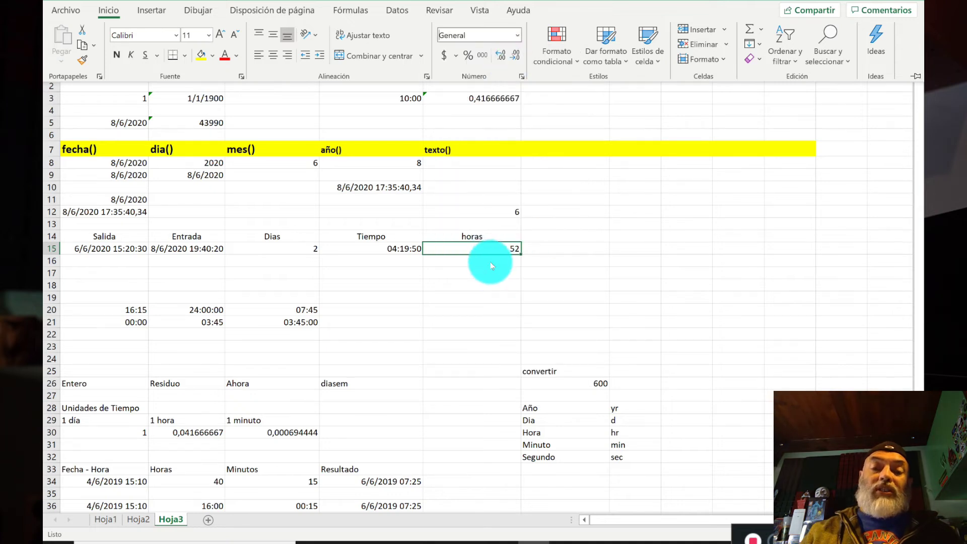
Step: Add the column header "minutos" in F14, beside the horas header
key(Escape)
key(Left)
key(Right)
key(Right)
key(Left)
key(Right)
key(Up)
text(minutos)
key(Return)
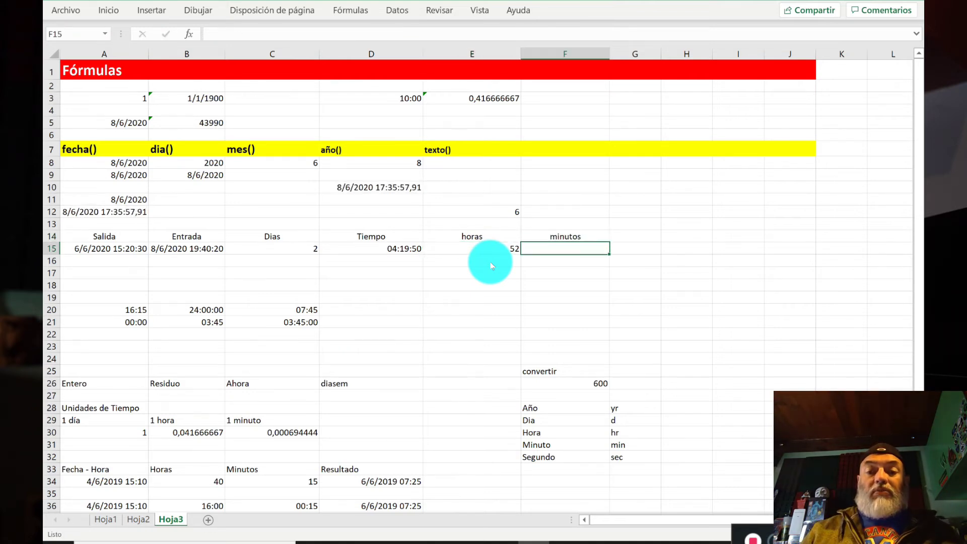
Step: Convert the hours in E15 to minutes in F15 with the formula +CONVERTIR(E15;"hr";"mn")
text(+)
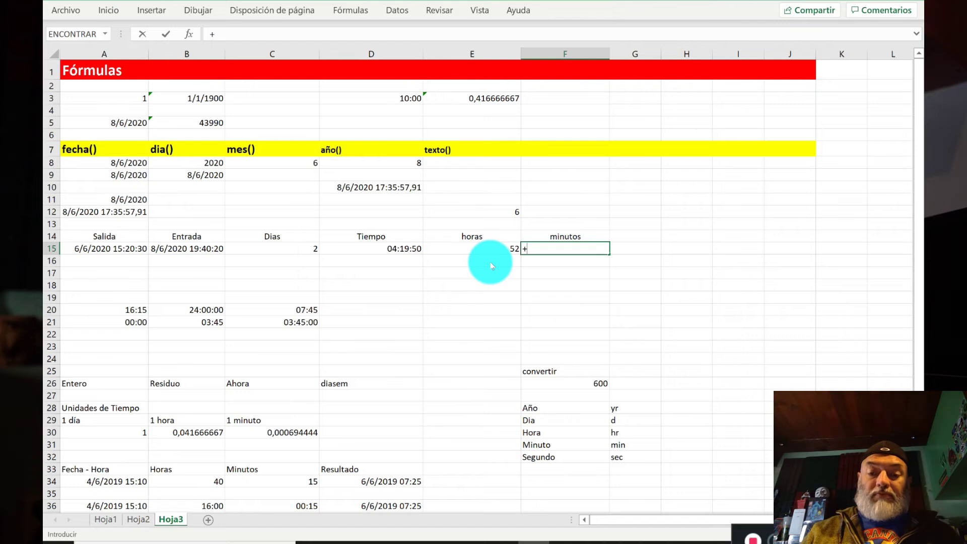
text(convertir)
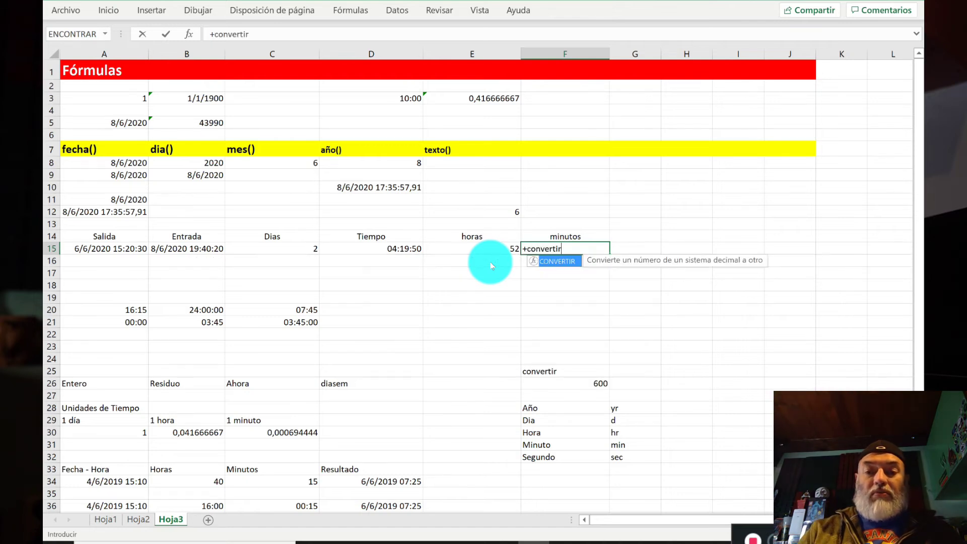
text(()
key(Left)
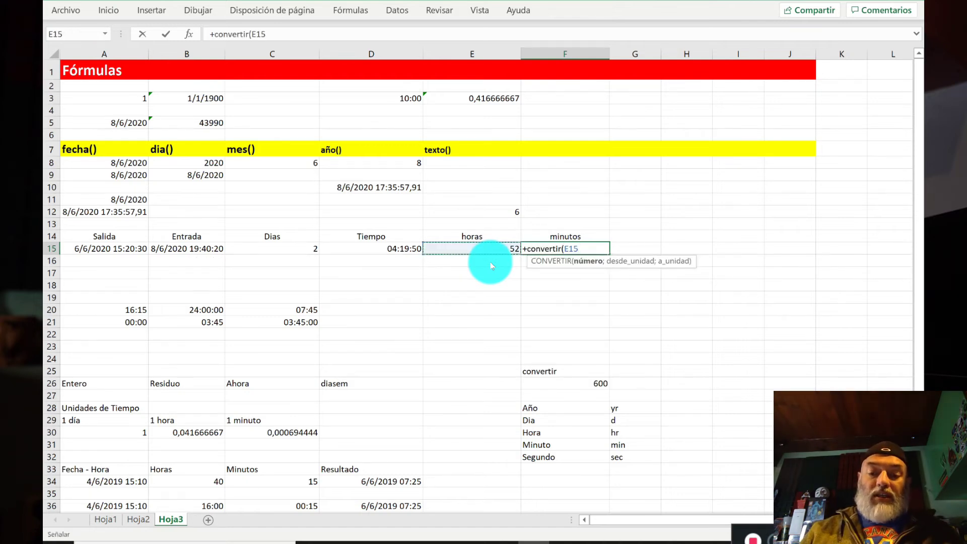
text(;)
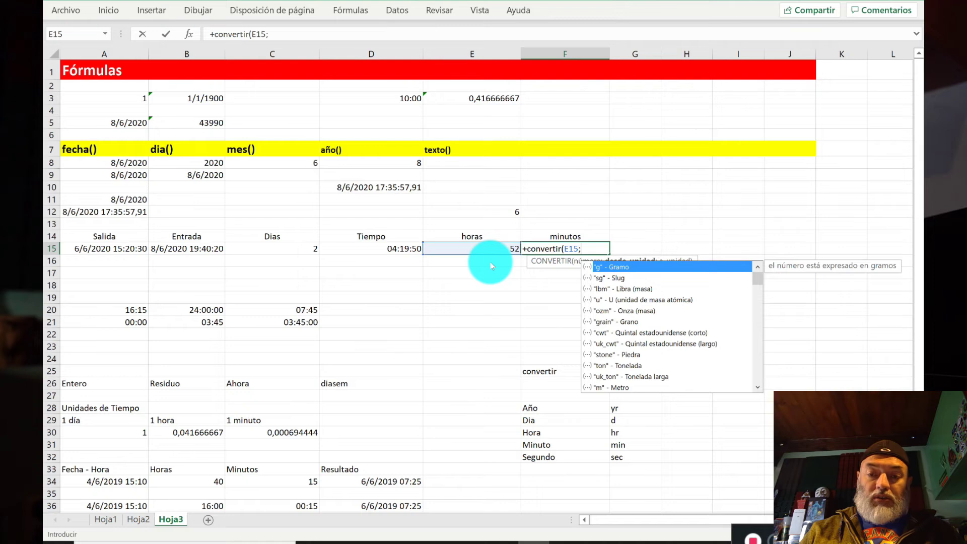
text("hr")
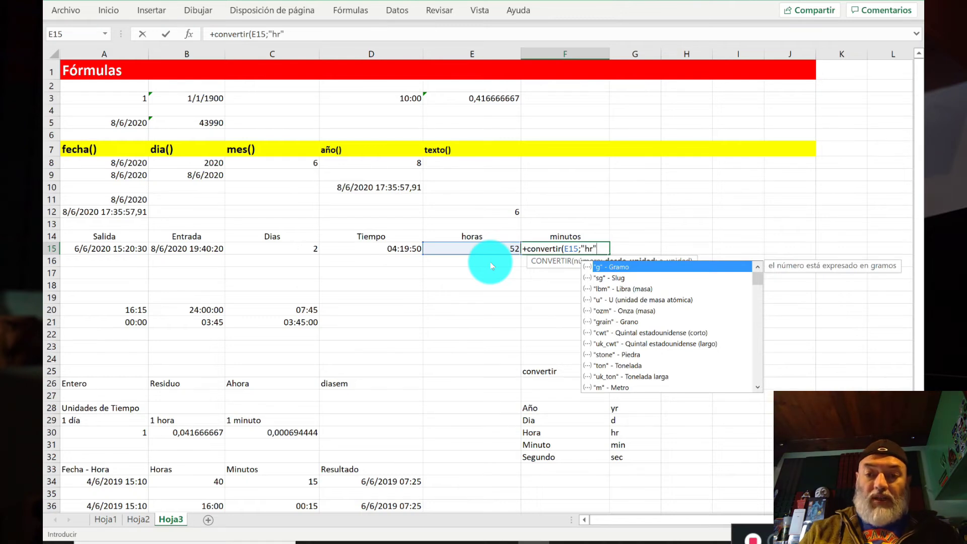
text(;)
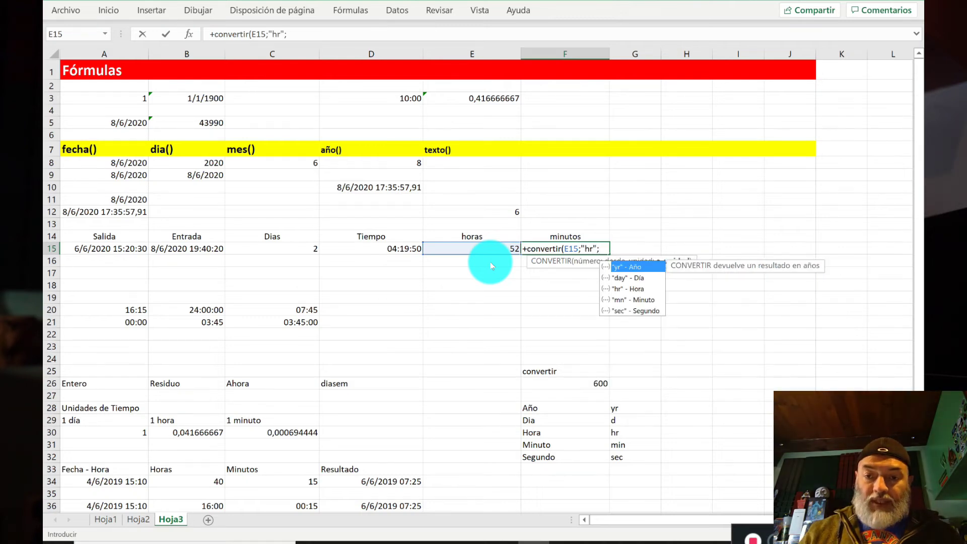
key(Down)
key(Down)
key(Down)
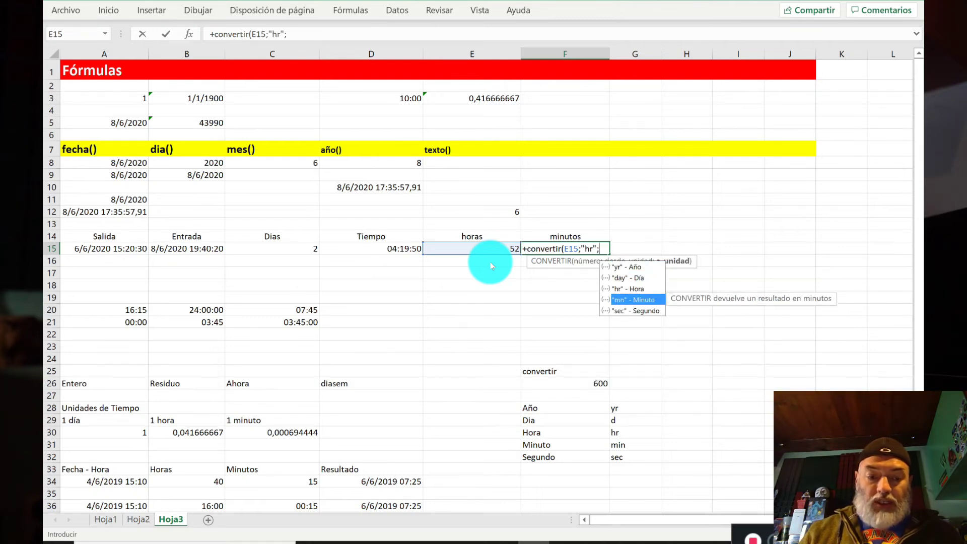
text("mn"))
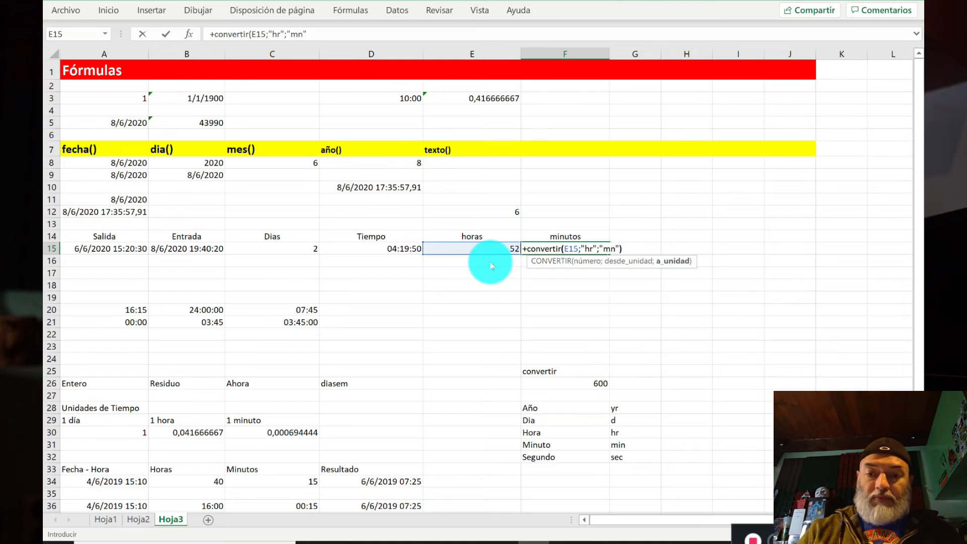
key(ctrl+Return)
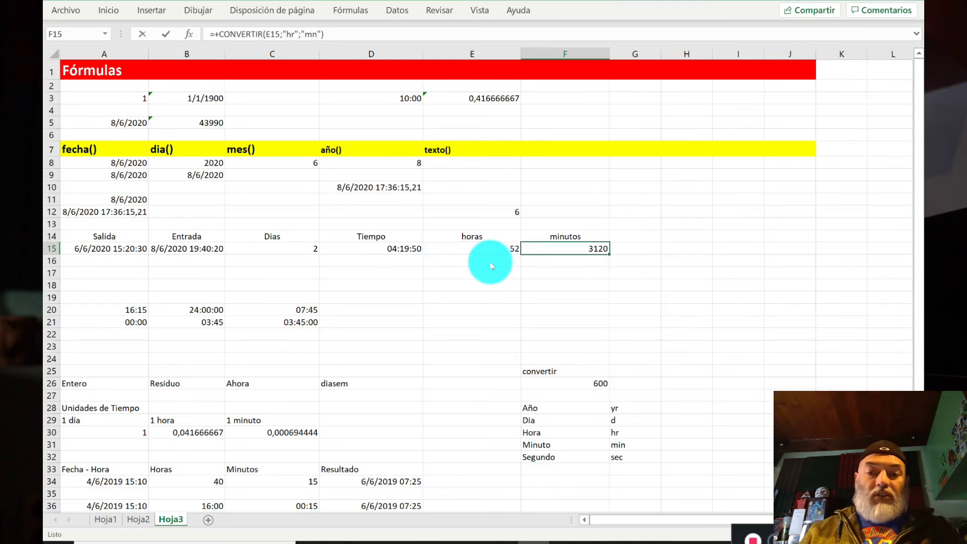
Step: Extend the minutos formula in F15 by adding +MINUTO(D15) to include the minutes from the Tiempo value
key(F2)
key(Right)
key(Right)
key(Right)
key(Right)
key(Right)
key(Right)
key(Right)
key(Right)
key(Right)
key(Right)
key(Right)
key(Right)
key(Right)
key(Right)
key(Right)
text(+)
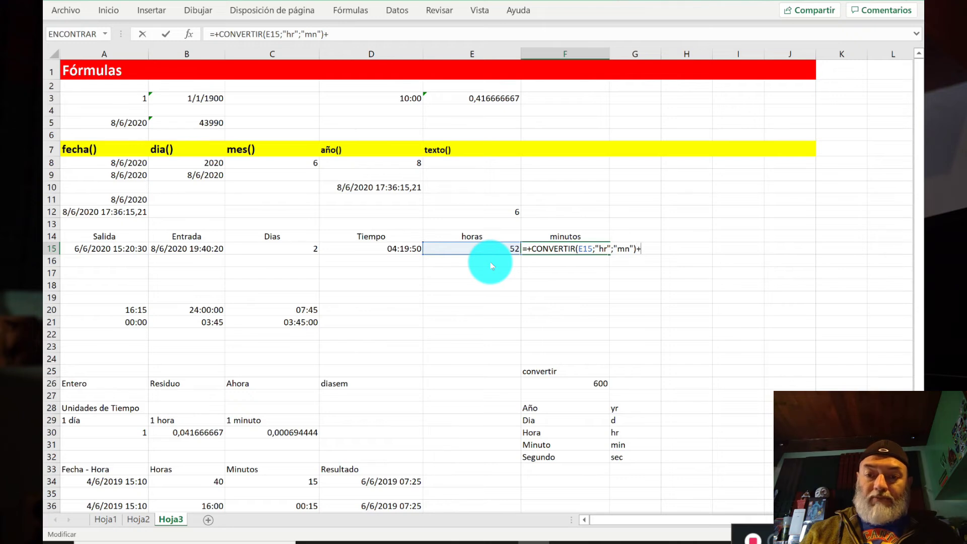
text(minuto()
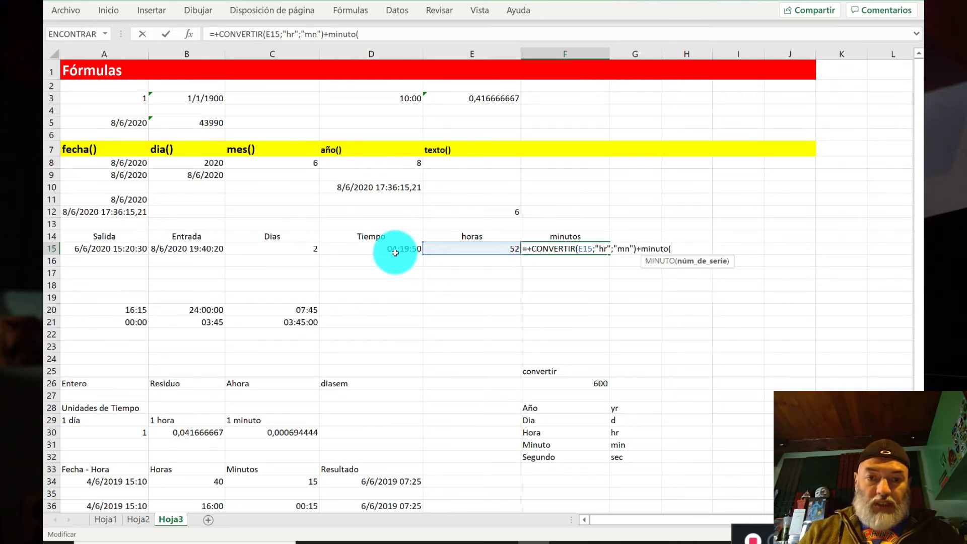
click(396, 253)
text())
key(Return)
Step: Set the number format of the minutos result in F15 to General
key(Up)
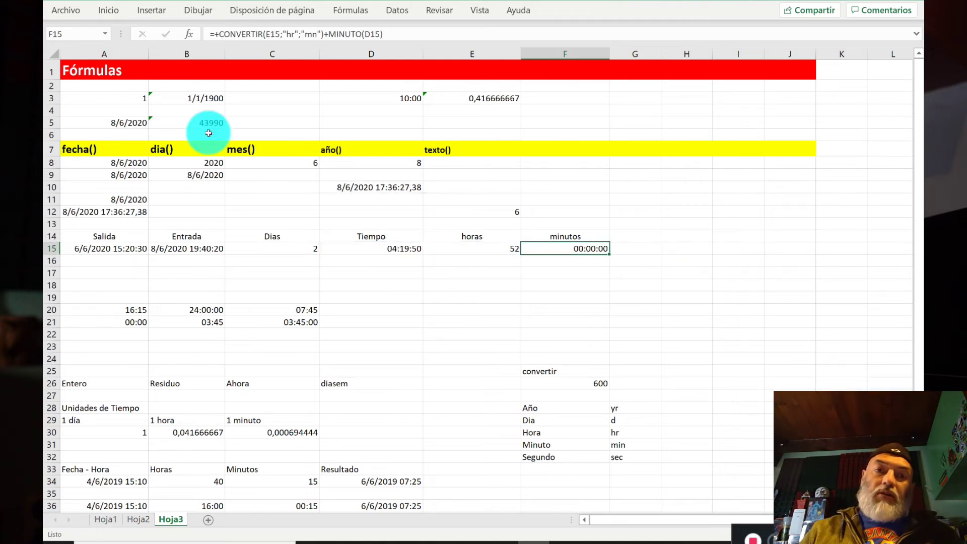
click(108, 10)
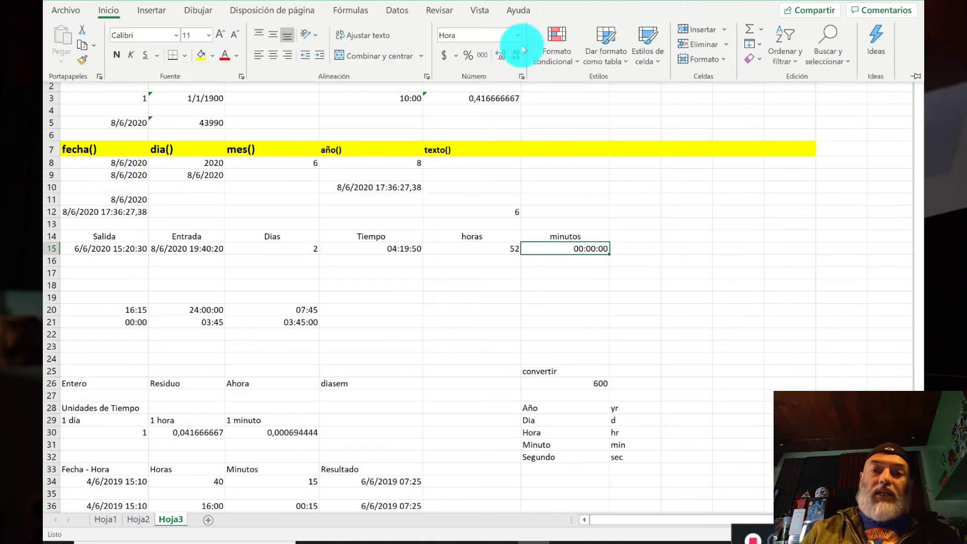
click(517, 34)
click(514, 52)
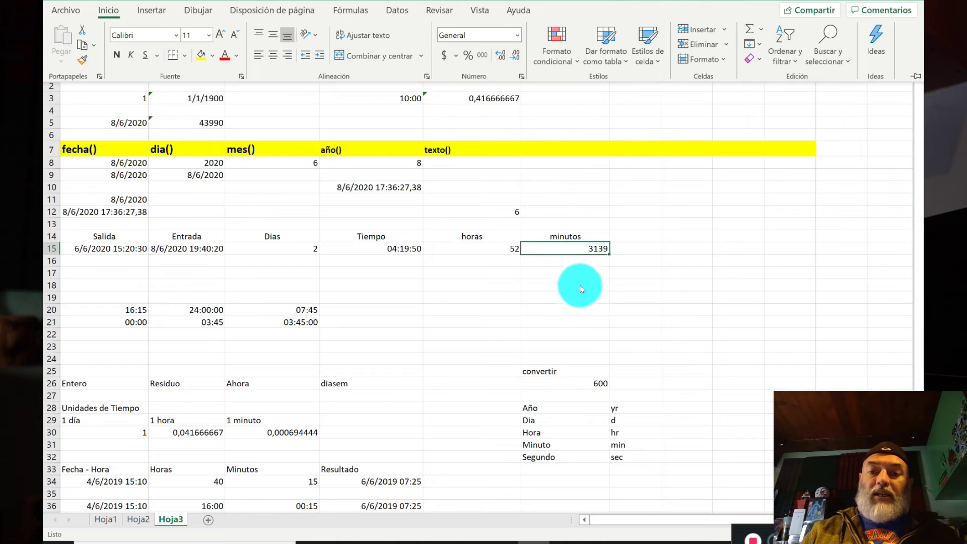
click(583, 268)
click(582, 271)
click(583, 249)
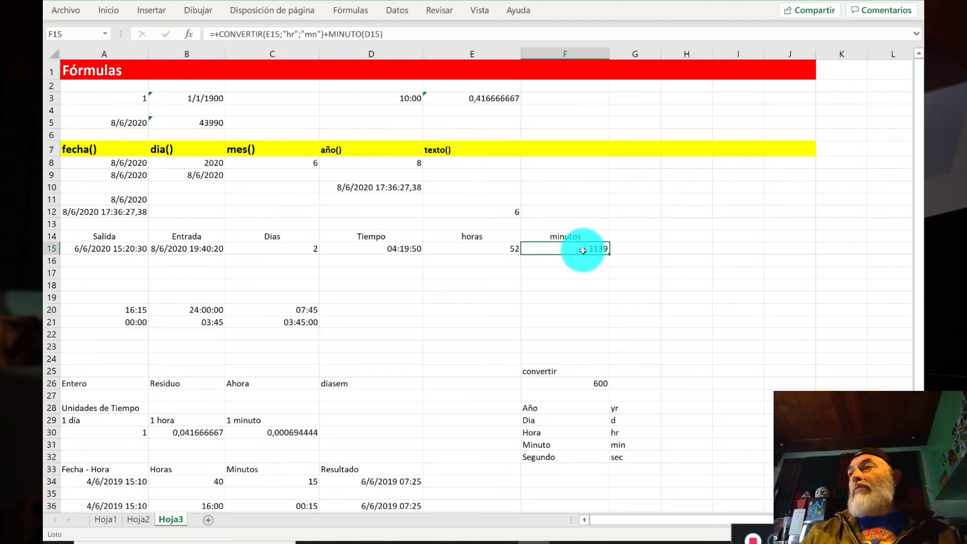
Step: Examine the Dias, Tiempo, horas and minutos values and formulas in row 15
key(Left)
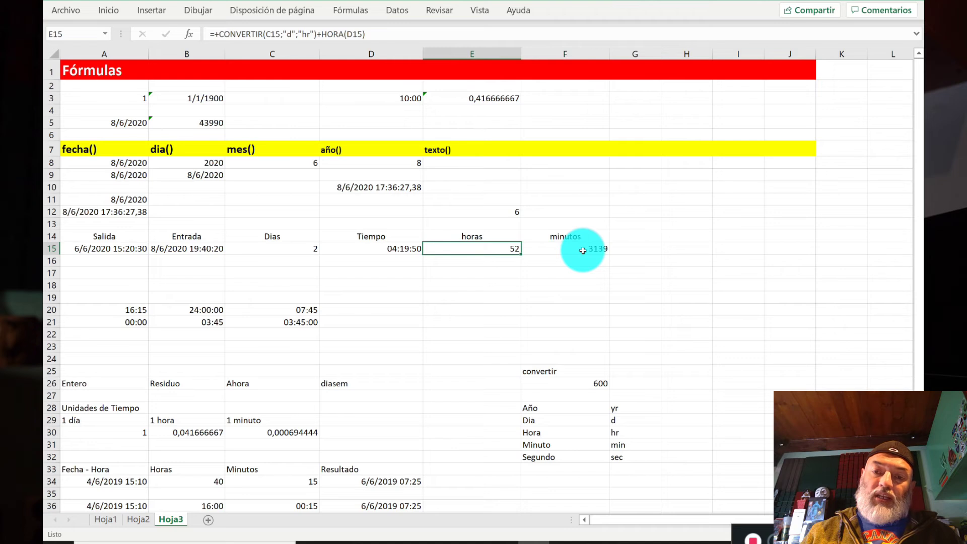
key(Left)
key(Right)
key(Left)
key(Left)
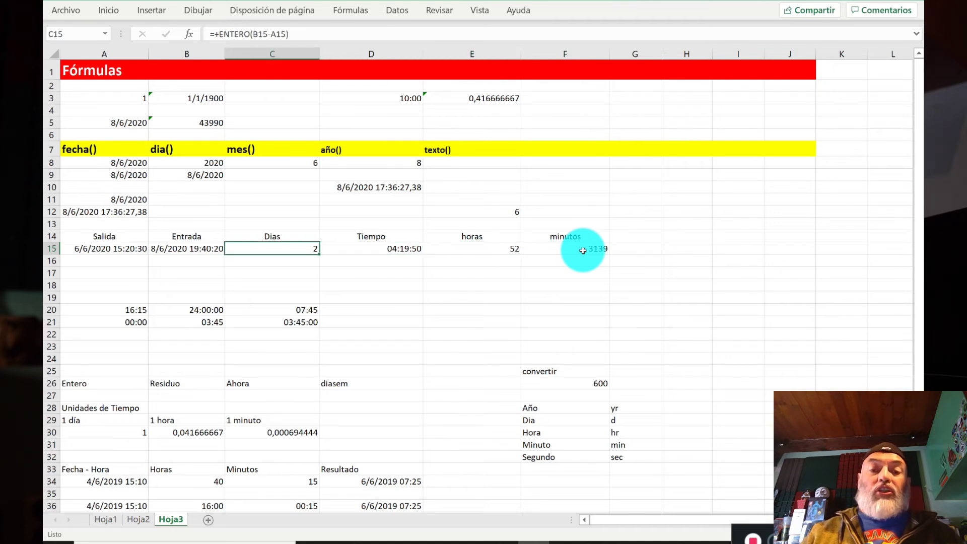
key(Right)
key(Right)
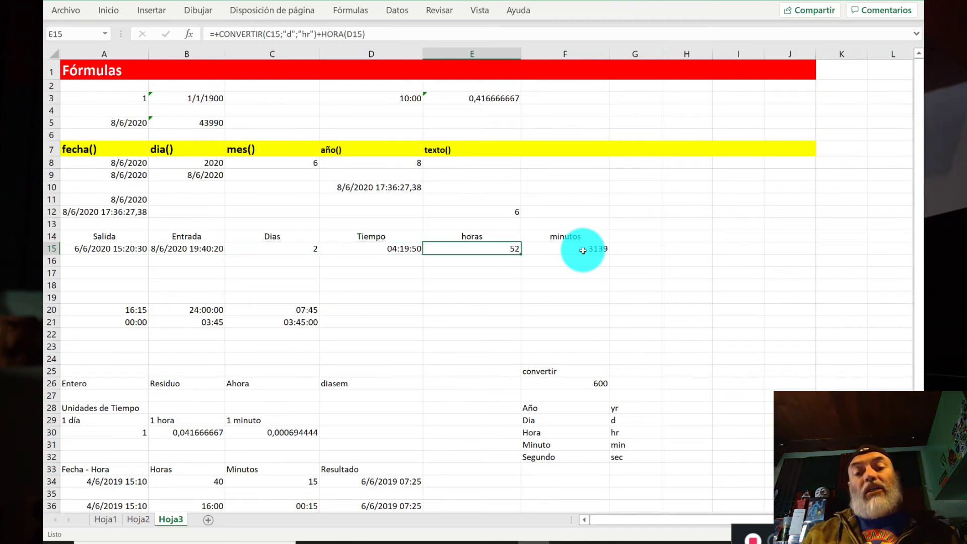
key(Right)
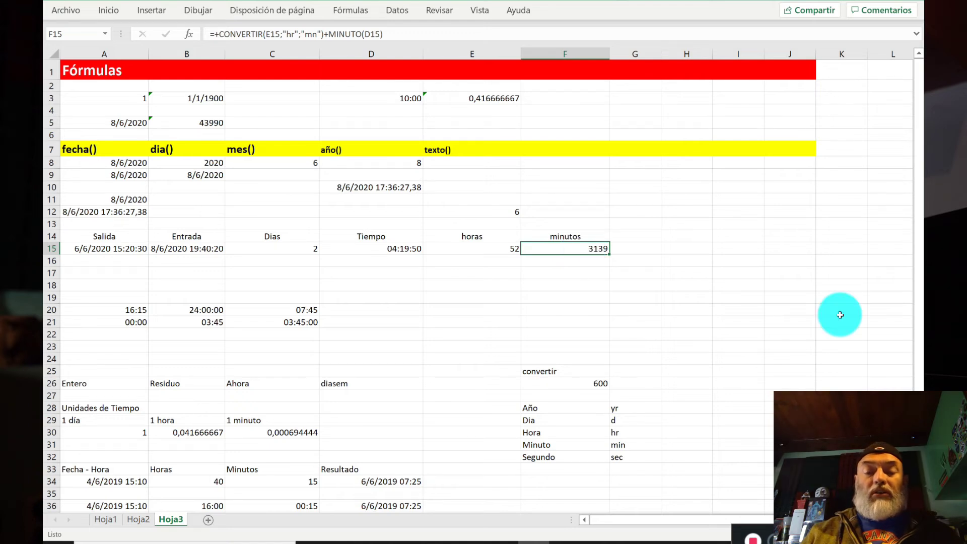
key(Left)
key(Left)
key(Left)
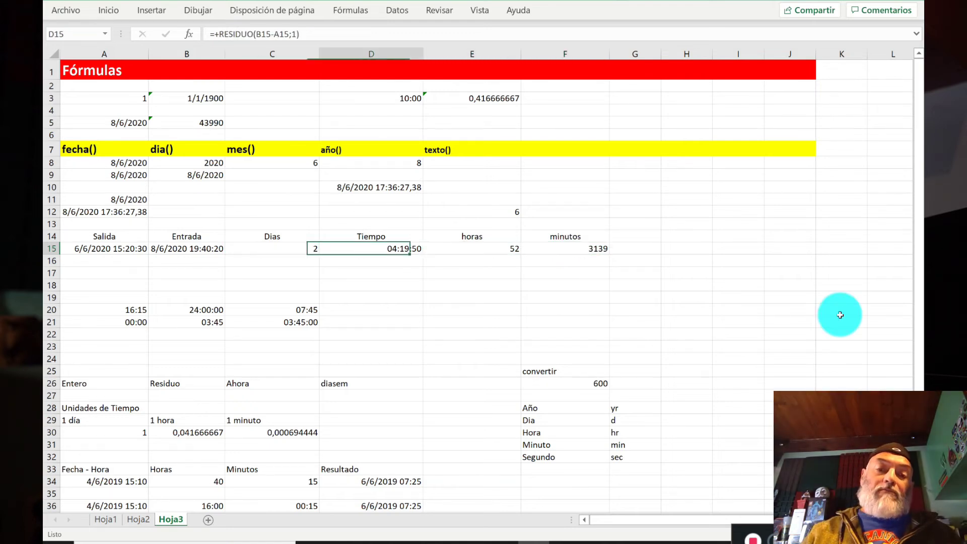
key(Right)
key(Right)
key(Right)
key(Left)
key(Left)
key(Left)
key(Right)
key(Right)
key(Right)
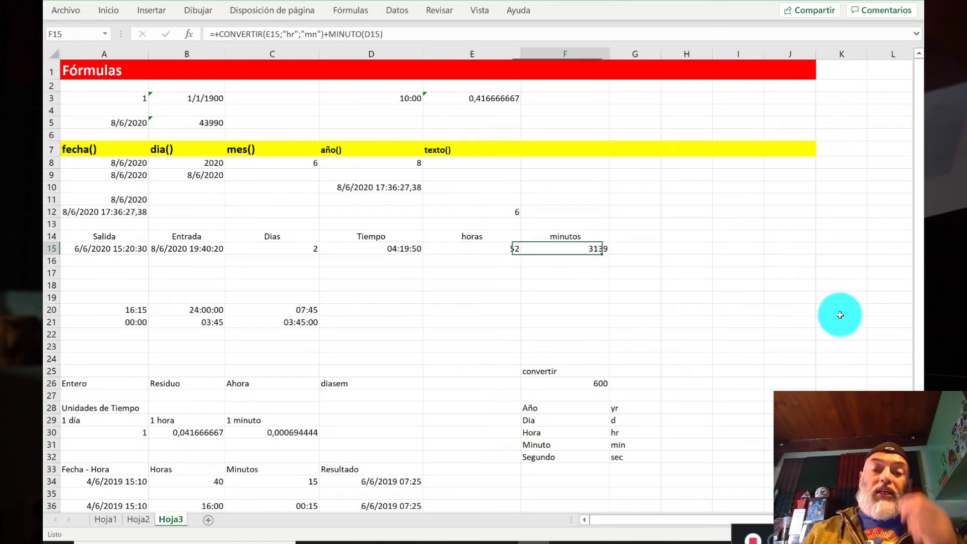
Step: Start a CONVERTIR formula in D17 with the Dias value in C15 as the number to convert
key(Left)
key(Left)
key(Down)
key(Left)
key(Down)
key(Right)
text(+convertir()
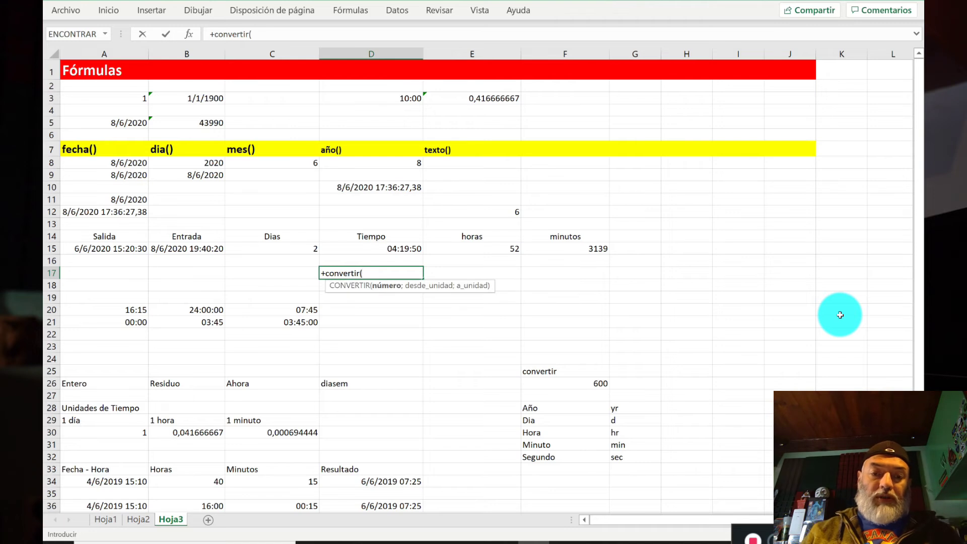
key(Up)
key(Up)
key(Left)
text(;)
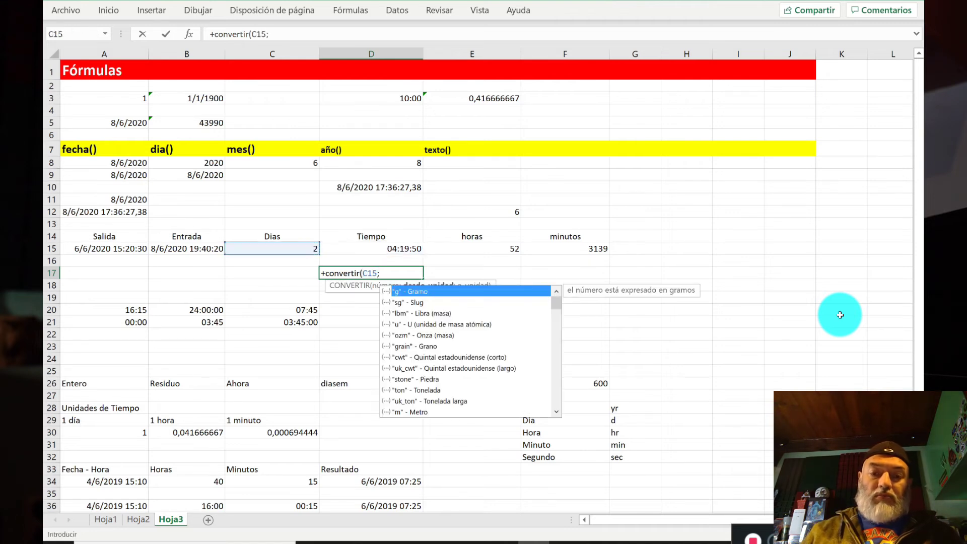
Step: Browse the unit codes offered for the from-unit argument of CONVERTIR, from mass units through length units
key(Down)
key(Down)
key(Down)
key(Down)
key(Down)
key(Down)
key(Down)
key(Up)
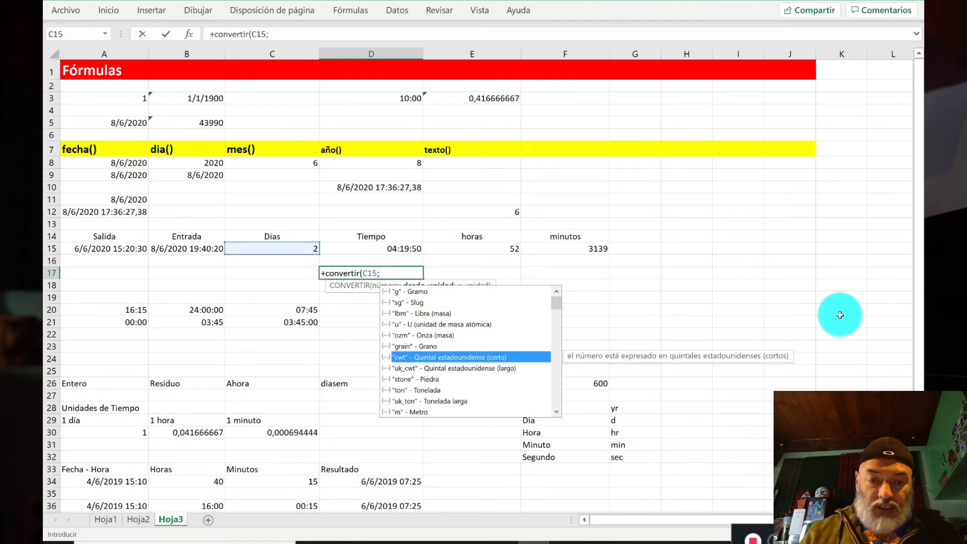
key(Up)
key(Up)
key(Up)
key(Up)
key(Up)
key(Up)
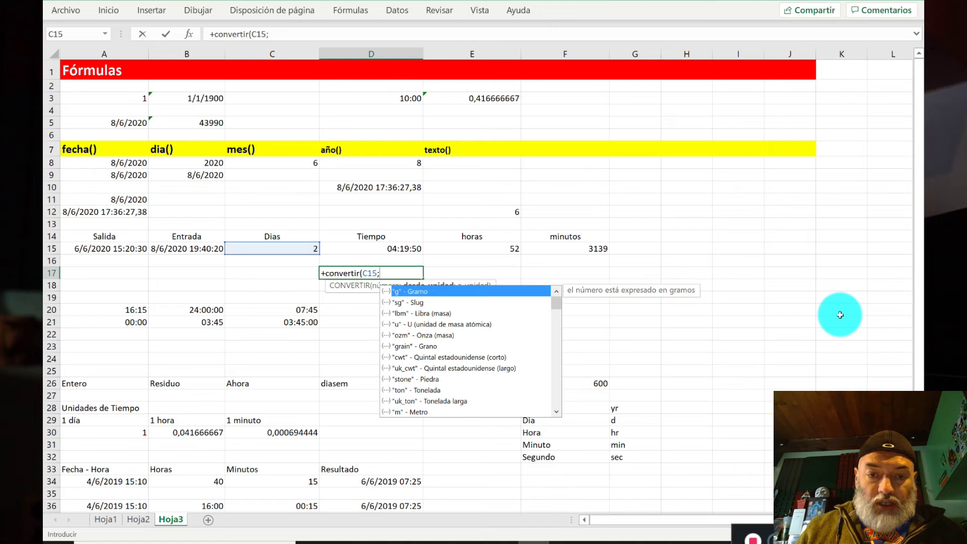
key(Down)
key(Down)
key(Down)
key(Down)
key(Down)
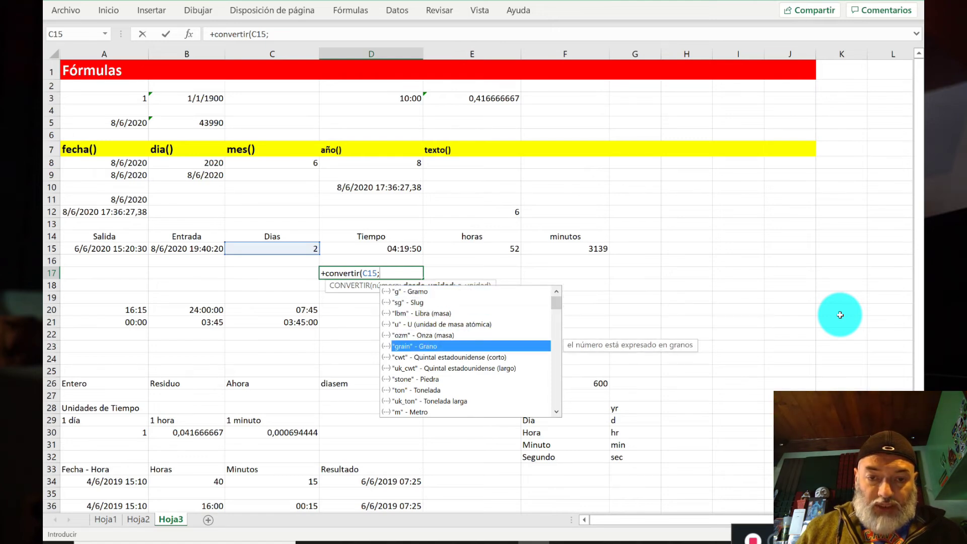
key(Down)
key(Down)
key(Down)
key(Down)
key(Down)
key(Down)
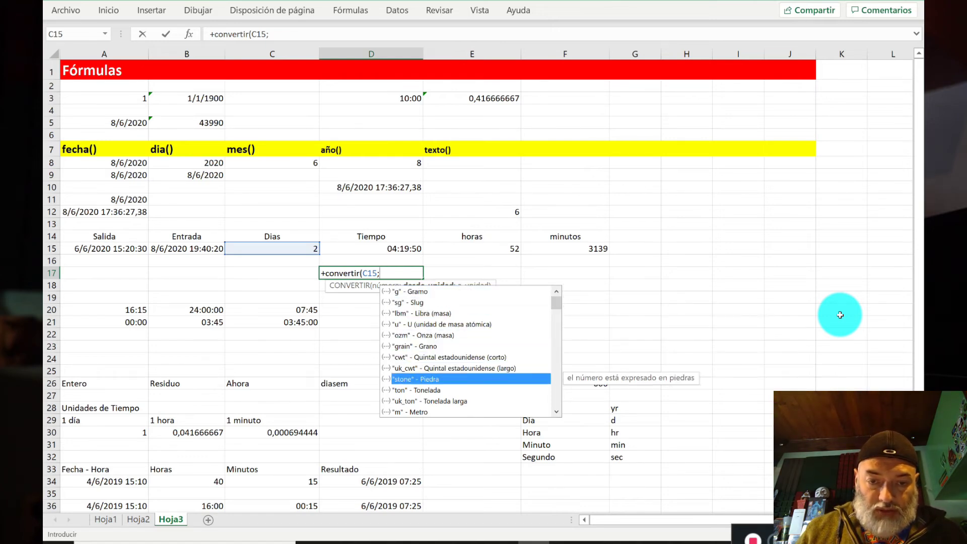
key(Down)
key(Down)
key(Down)
key(Down)
key(Down)
key(Down)
key(Down)
key(Down)
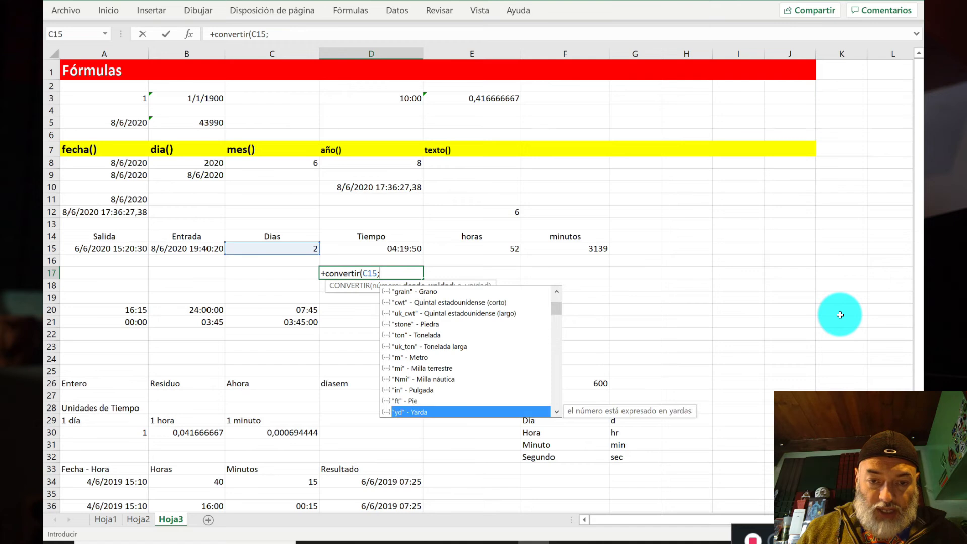
key(Down)
key(Down)
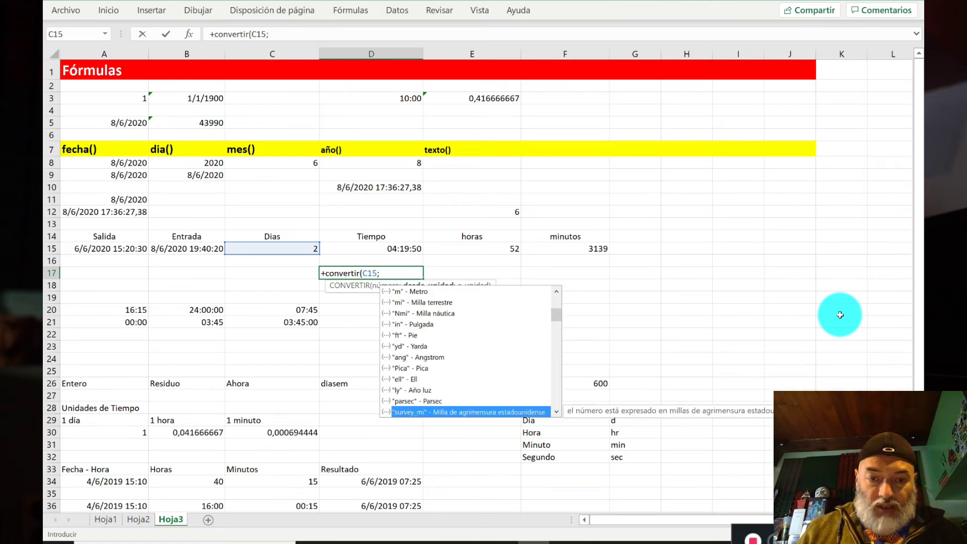
key(Up)
key(Up)
key(Up)
key(Up)
key(Up)
key(Up)
key(Up)
key(Up)
key(Up)
key(Up)
key(Up)
key(Up)
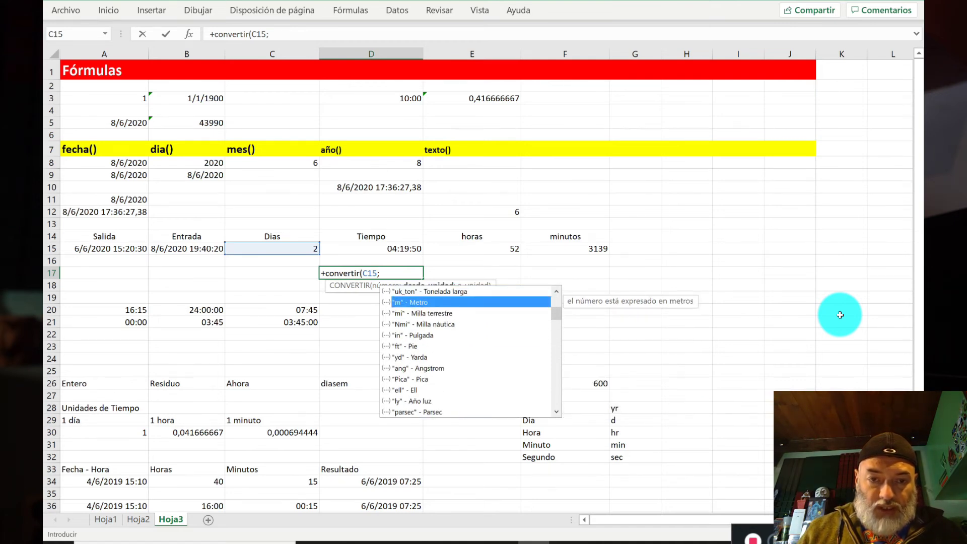
Step: Complete the CONVERTIR formula in D17 with "m" as the source unit and "ft" as the target unit
text("m")
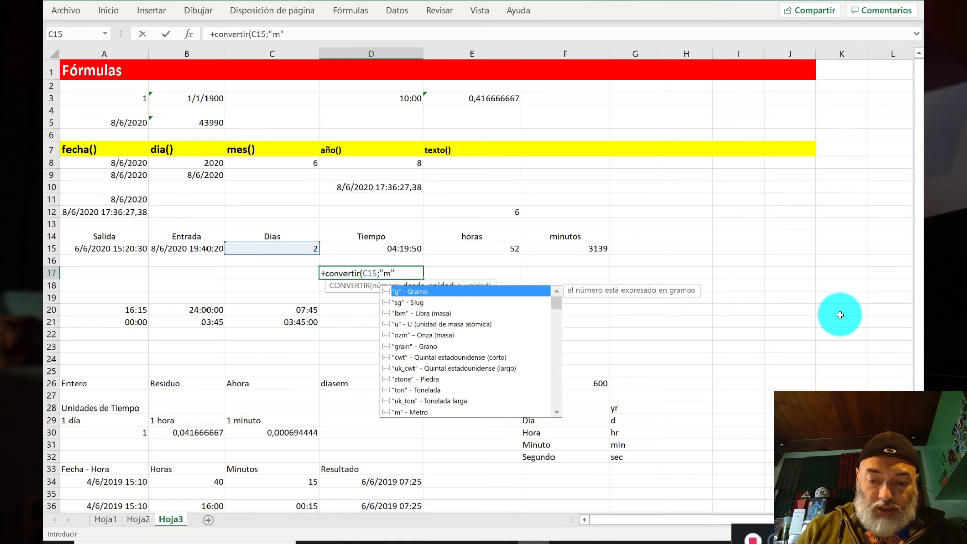
text(;)
key(Down)
key(Down)
key(Down)
key(Down)
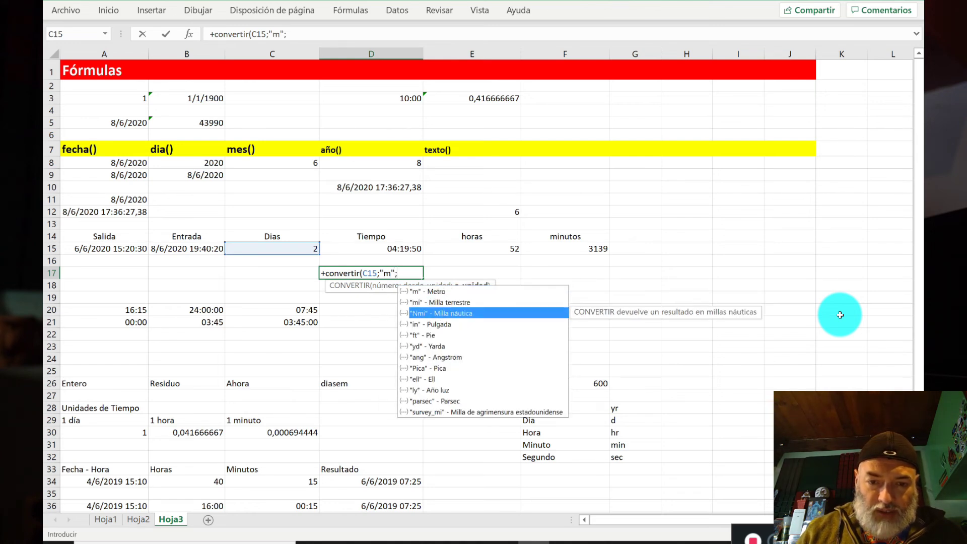
text(")
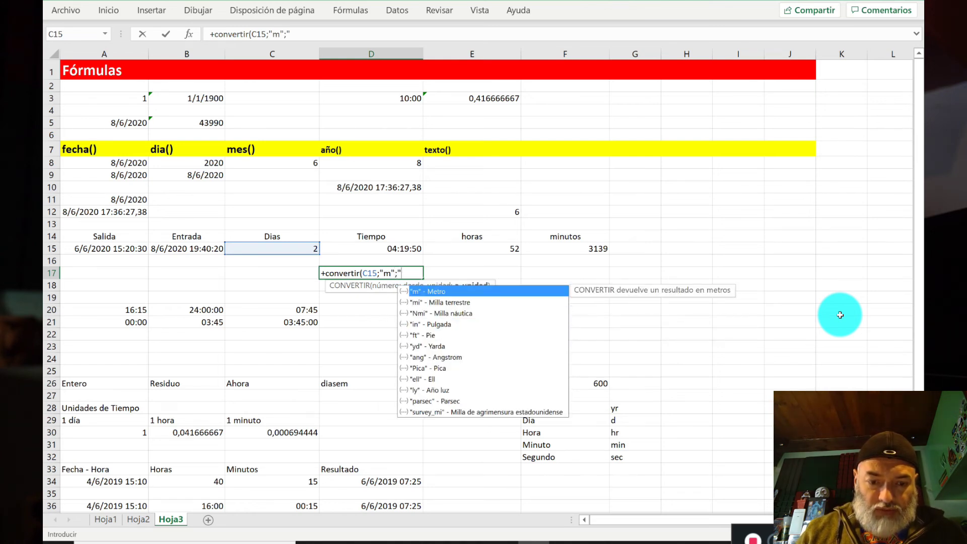
text(ft"))
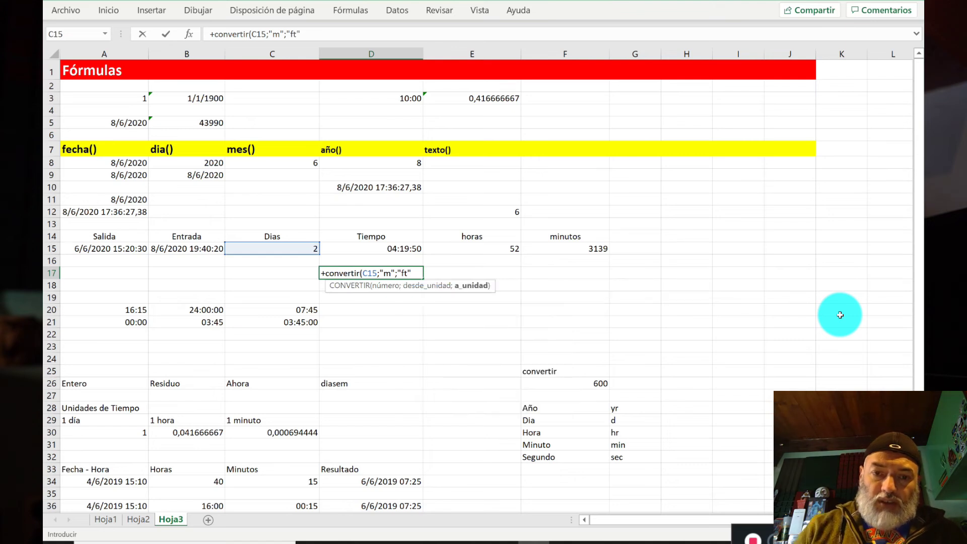
key(Return)
key(Up)
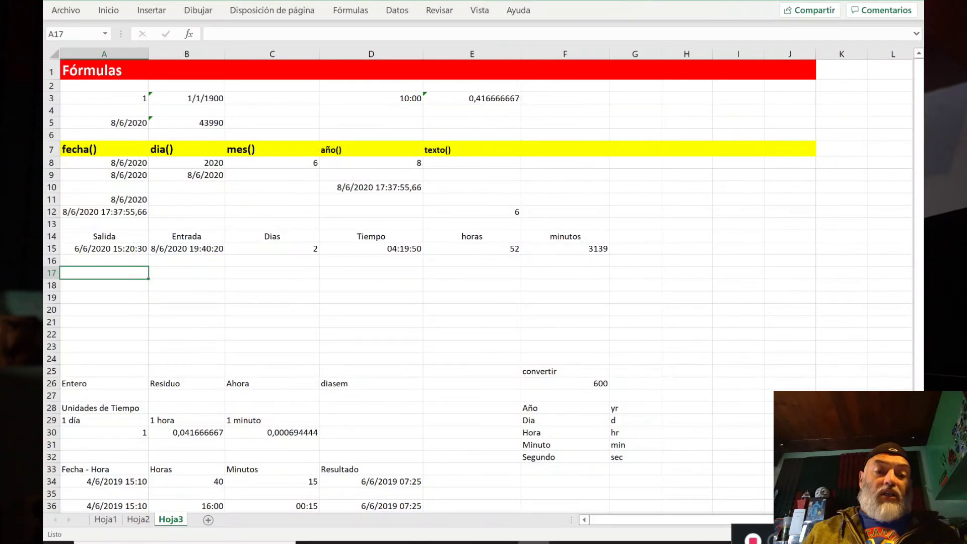
Step: Enter the time 01:15:16 in A17
text(10:18)
key(Escape)
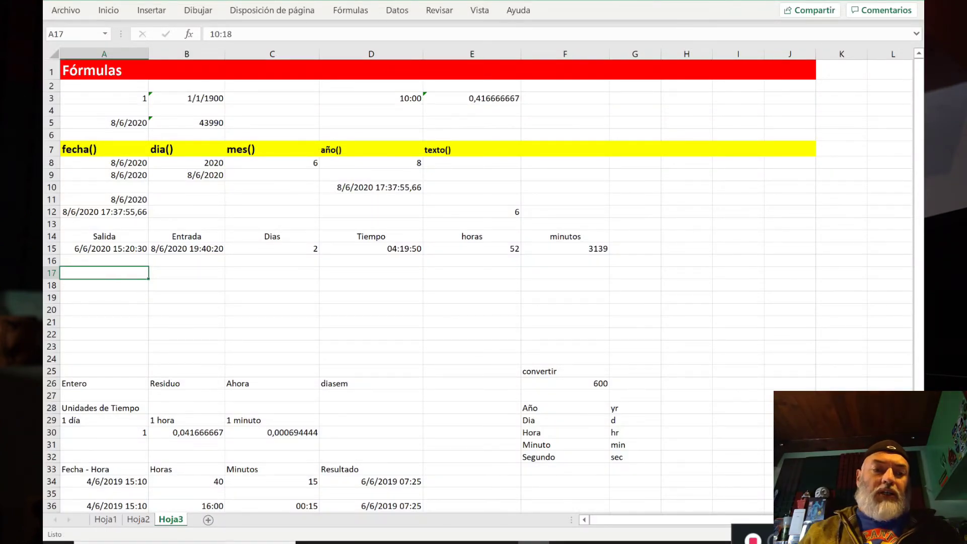
text(01)
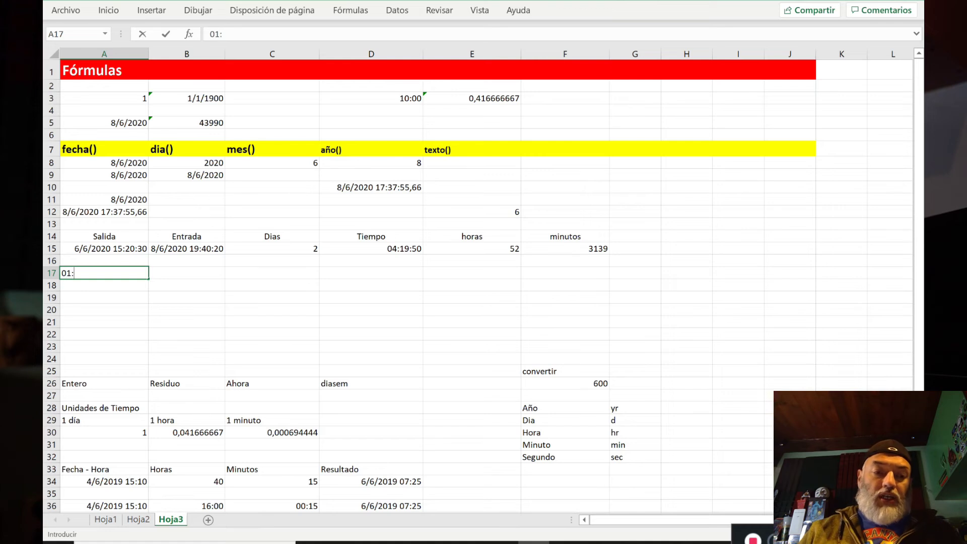
text(:1)
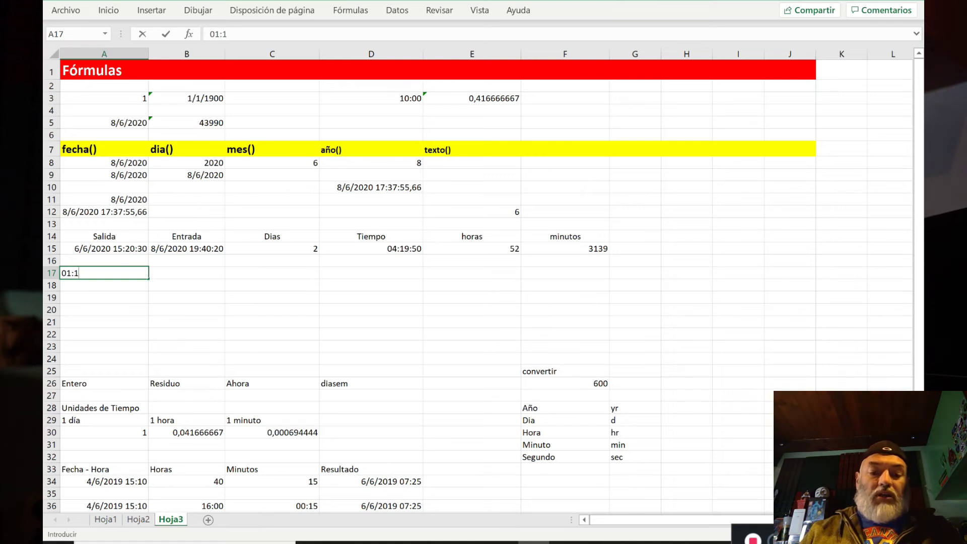
text(5:16)
key(Return)
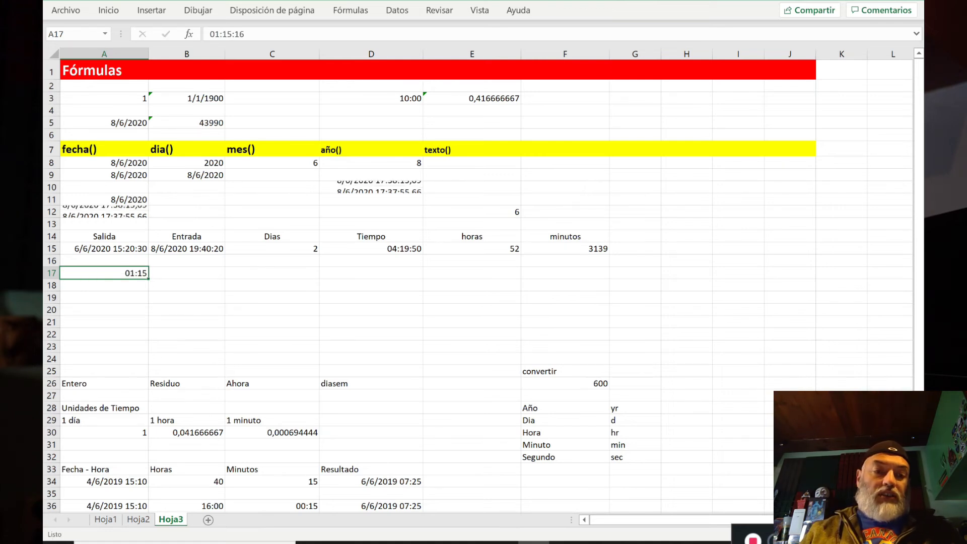
Step: Enter the time 01:16:23 in A18, below the first time
key(Up)
key(Right)
key(Left)
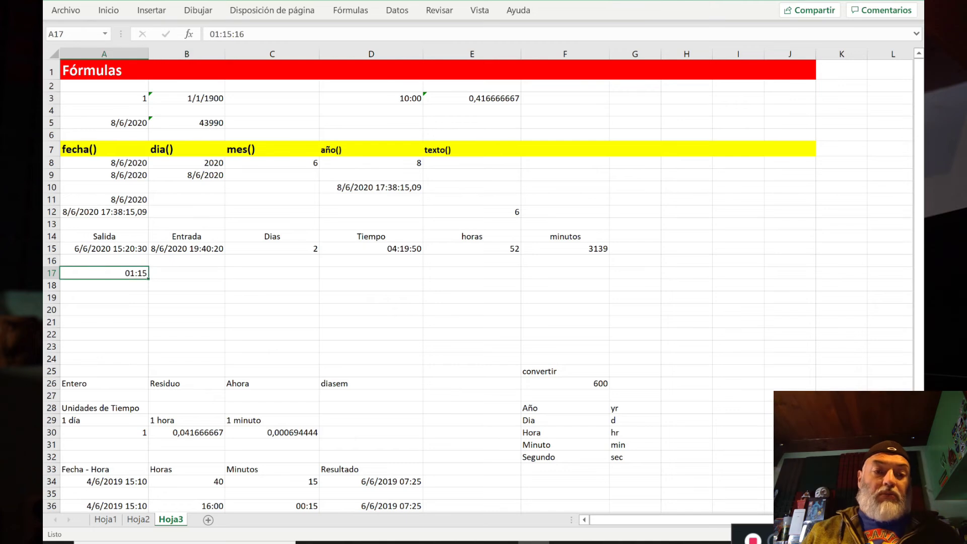
key(Down)
text(01:16:23)
key(Return)
Step: Apply the custom number format hh:mm:ss to the two times in A17:A18
key(Up)
key(Down)
key(Up)
key(shift+Down)
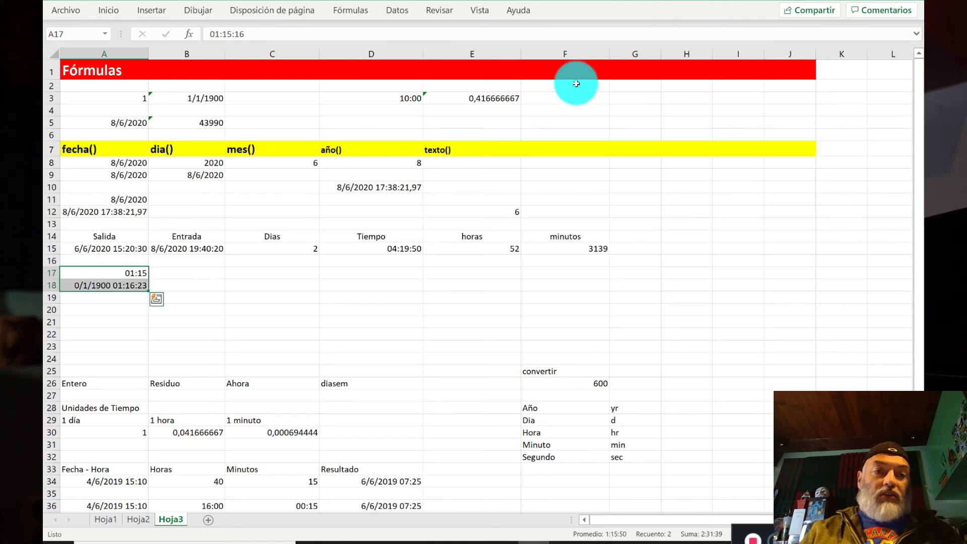
click(108, 10)
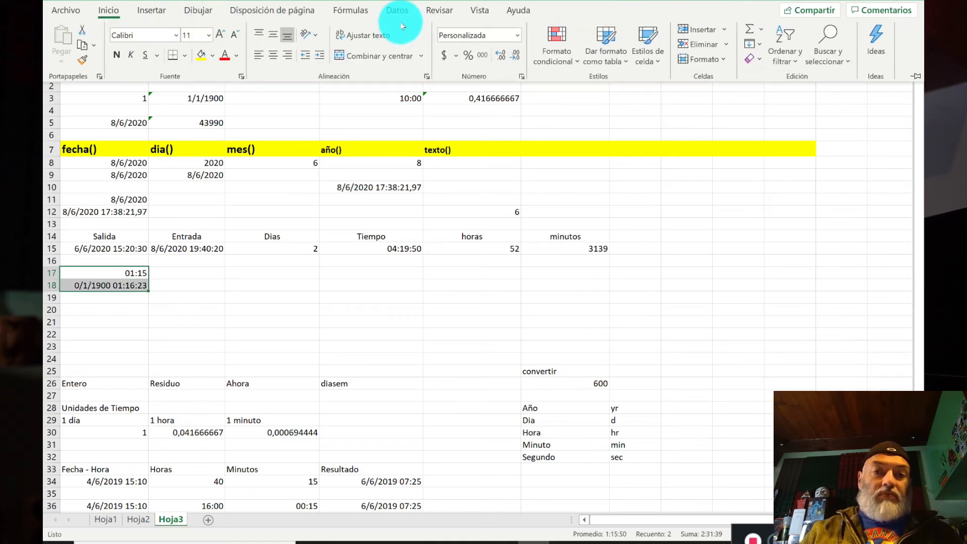
click(515, 34)
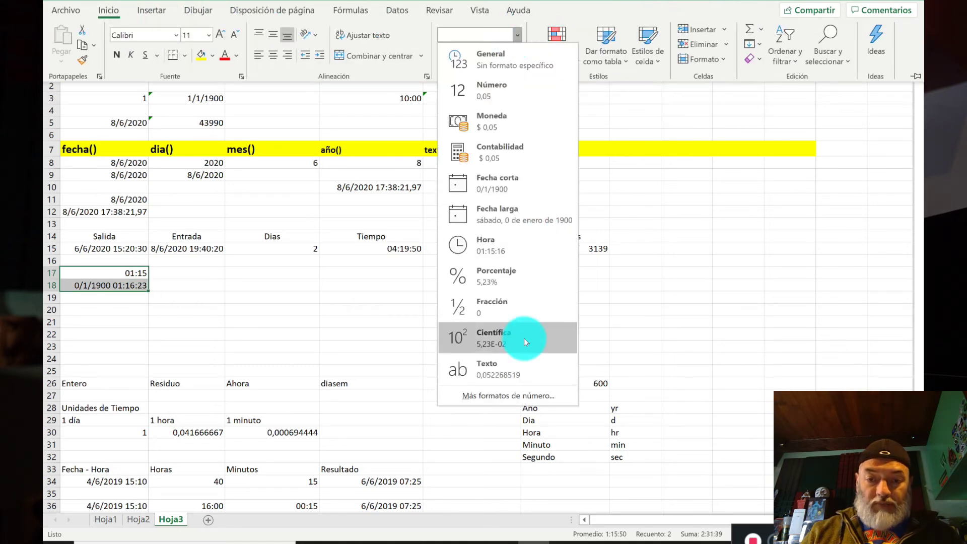
click(526, 396)
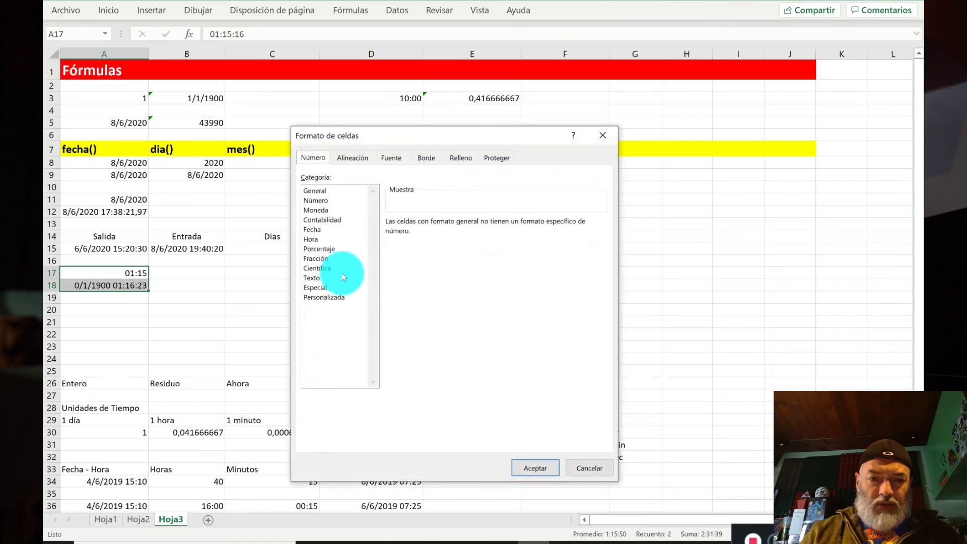
click(335, 298)
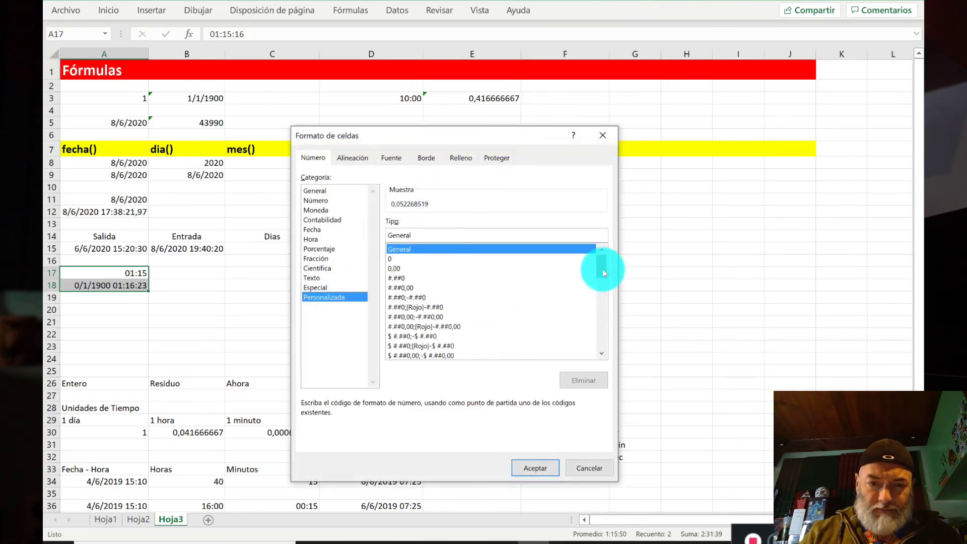
drag(602, 269, 604, 318)
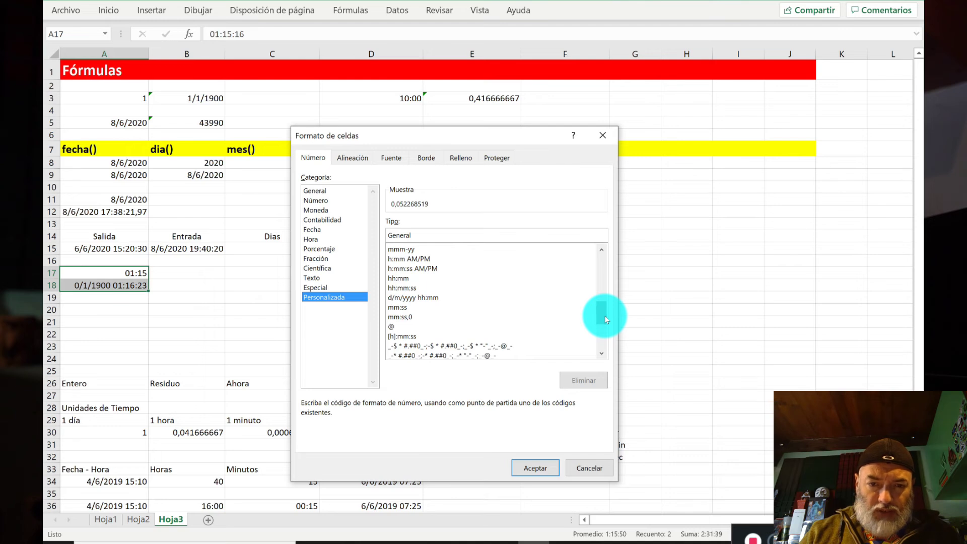
click(425, 287)
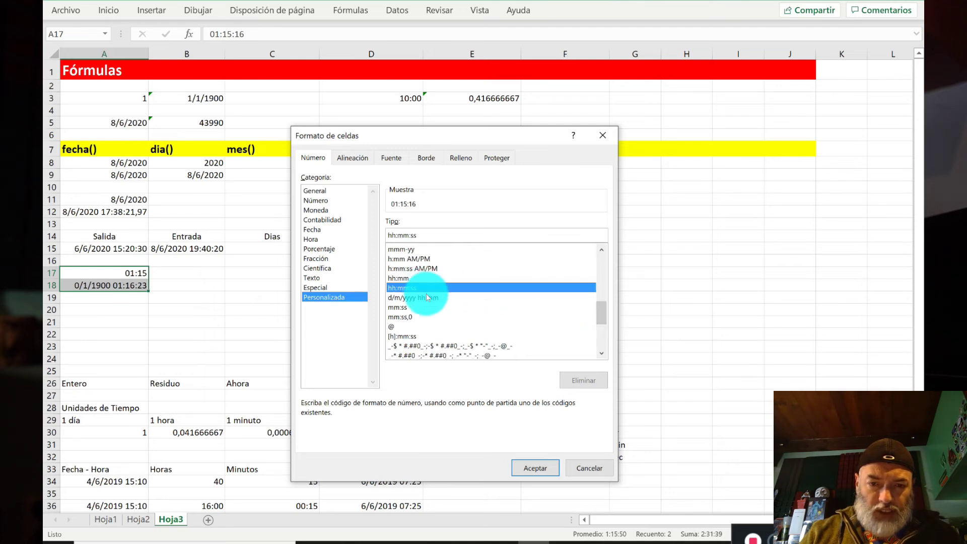
click(533, 474)
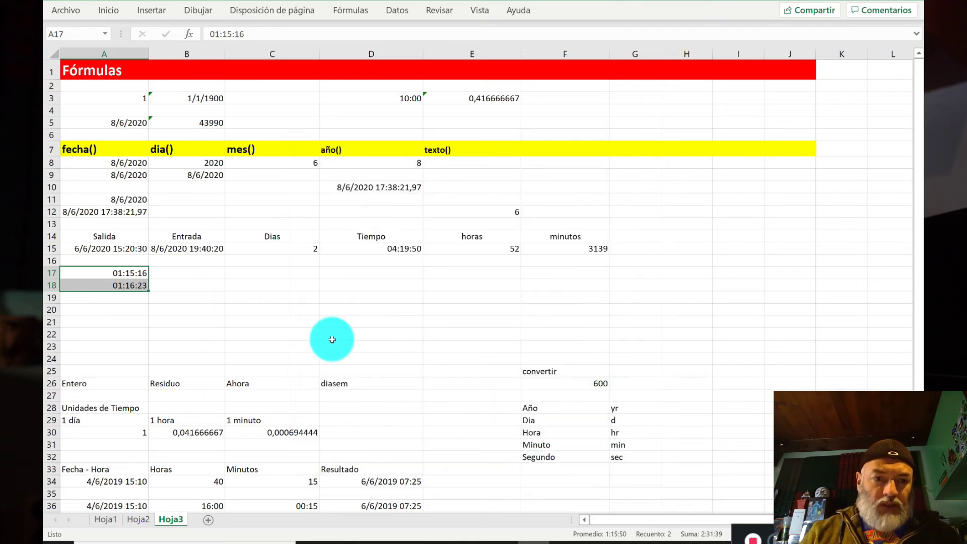
Step: Set the number format of the times in A17:A18 to General
click(181, 272)
key(Left)
key(Down)
key(Up)
key(shift+Down)
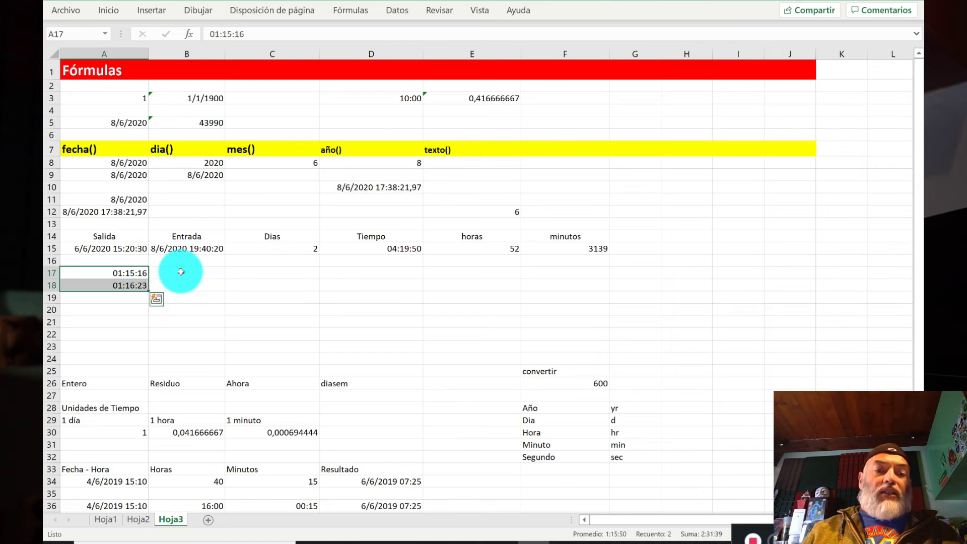
click(109, 11)
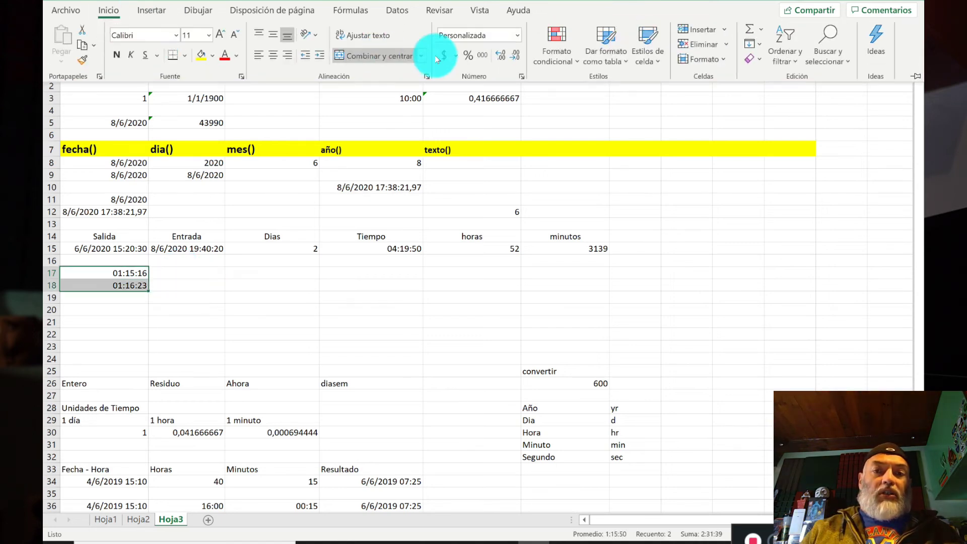
click(517, 36)
click(514, 56)
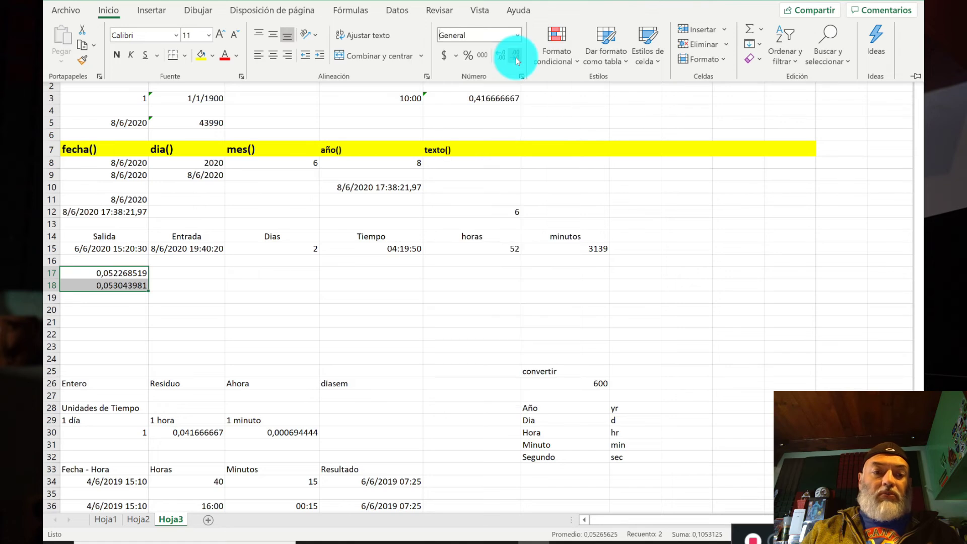
Step: Reapply the custom number format hh:mm:ss to the decimal time values in A17:A18
click(174, 279)
click(121, 275)
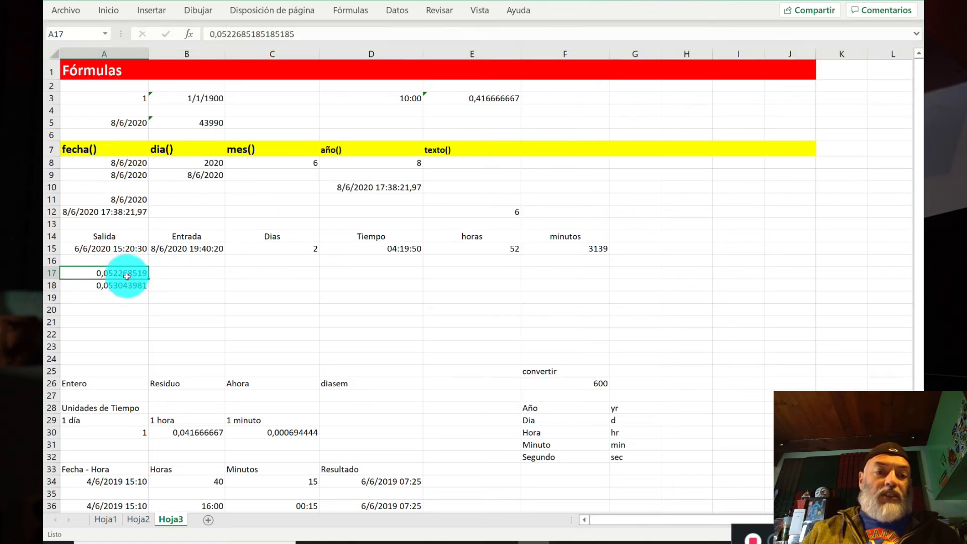
key(shift+Down)
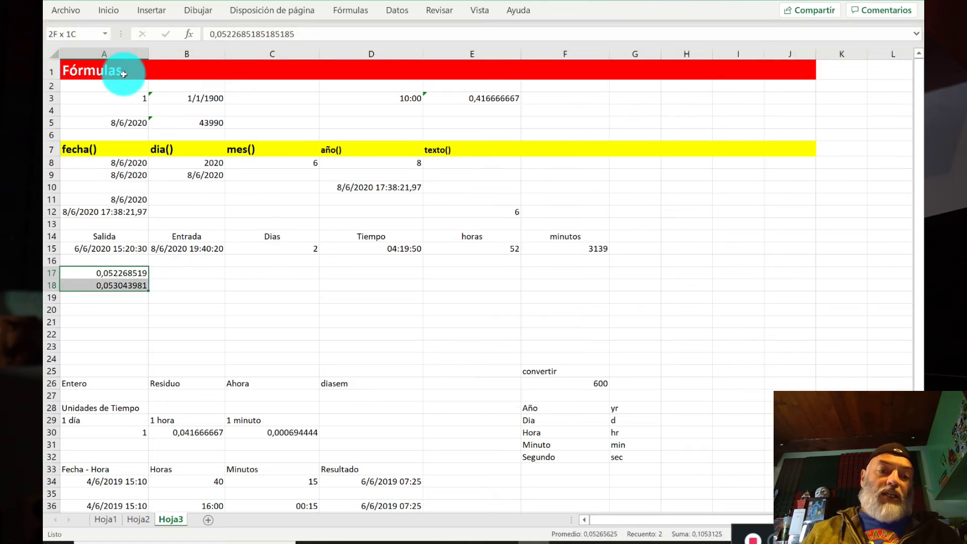
click(109, 11)
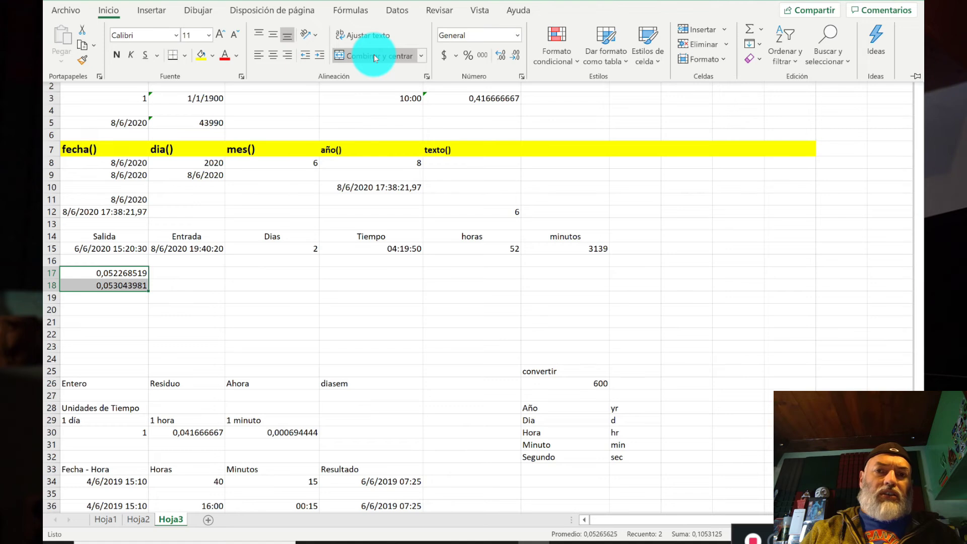
click(514, 34)
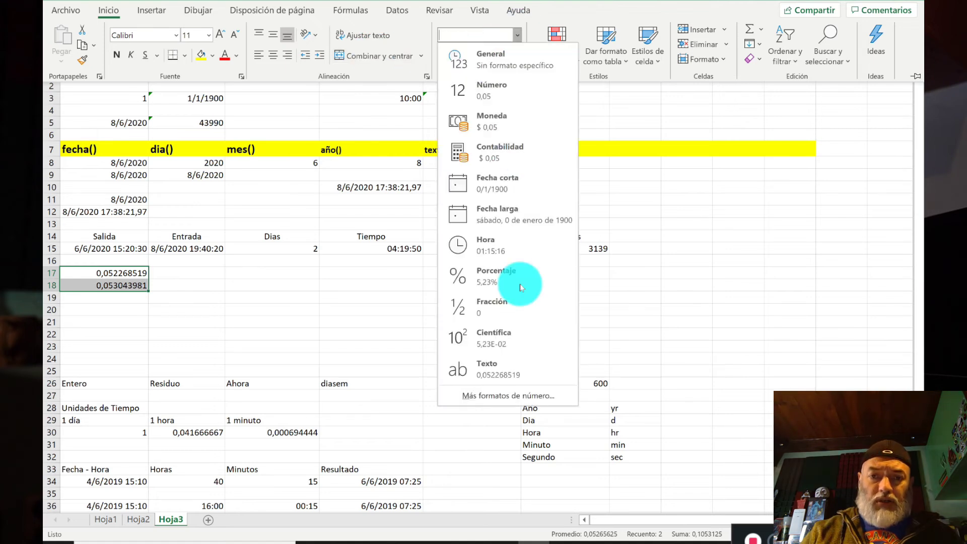
click(518, 390)
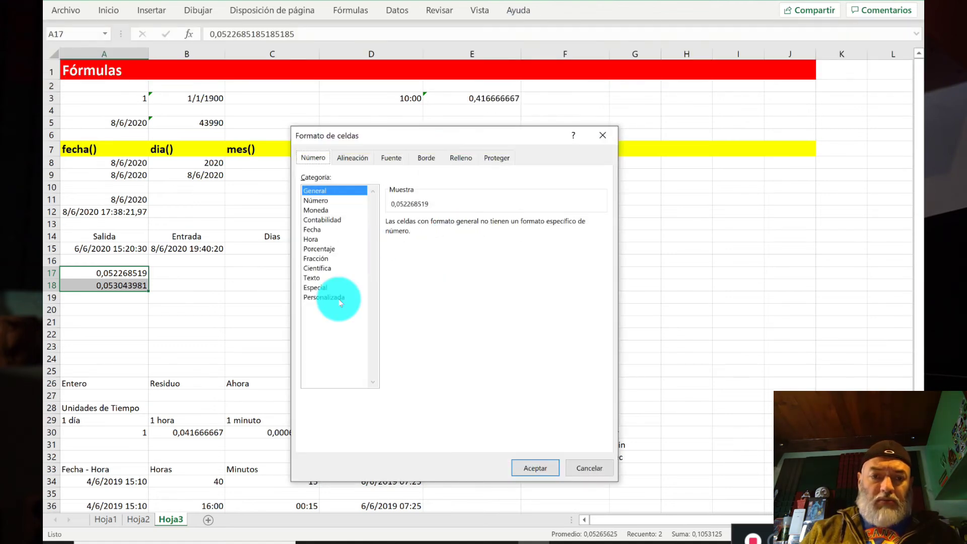
click(330, 298)
drag(602, 268, 600, 305)
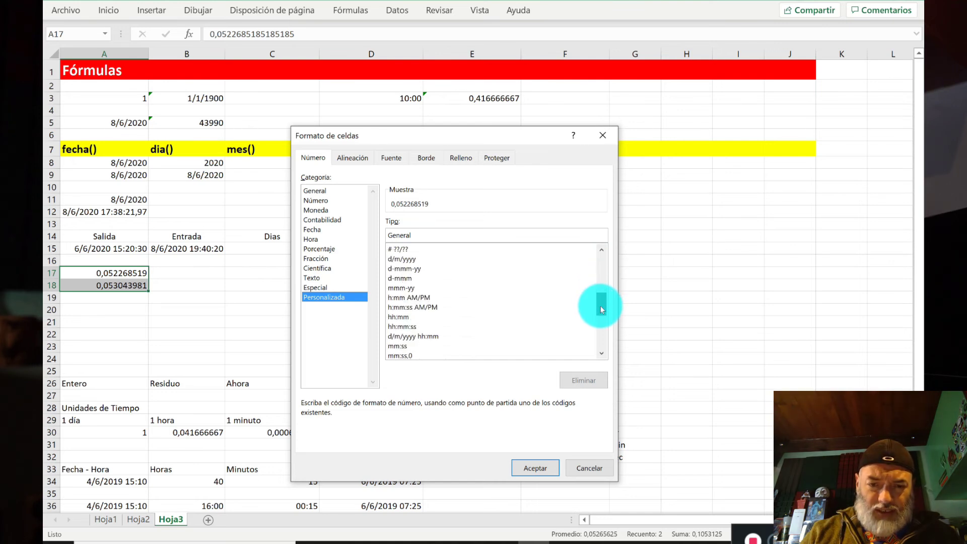
click(394, 326)
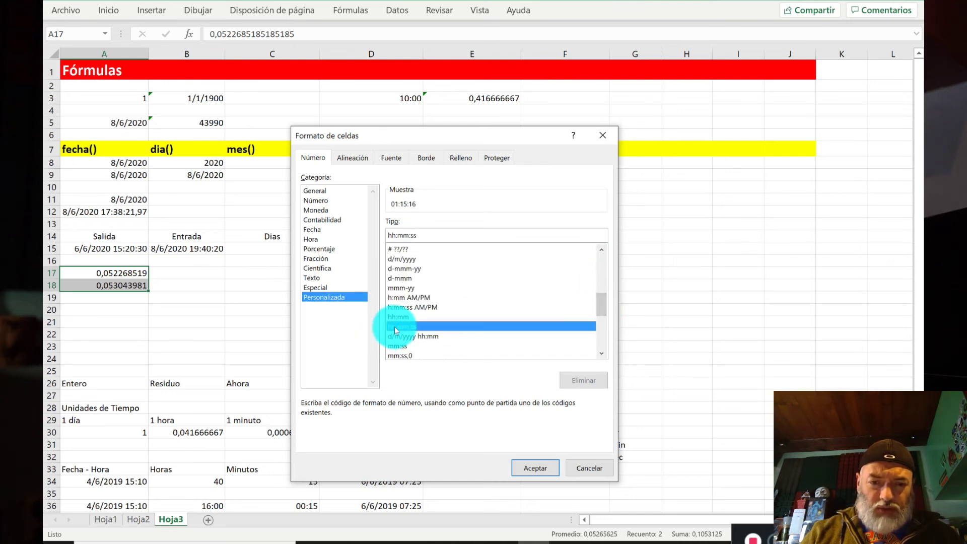
click(542, 471)
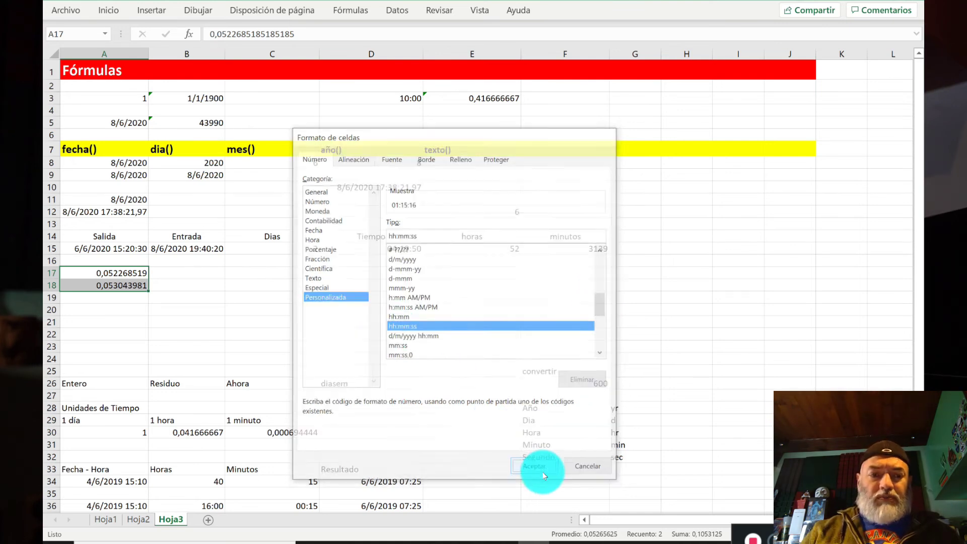
Step: Enter the formula +TEXTO(A17;"hh:mm:ss") in B17 to convert the first time to text
click(183, 273)
key(Left)
key(Right)
key(Left)
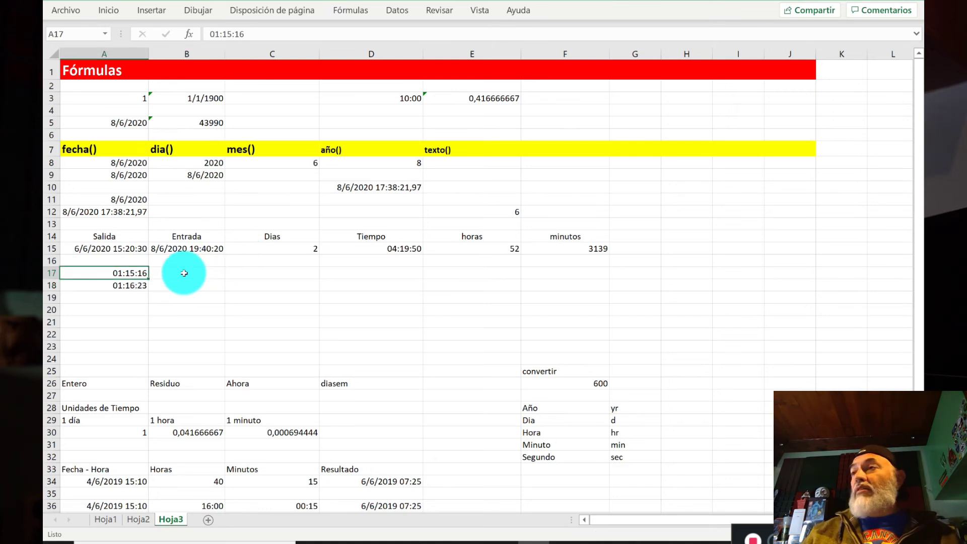
key(Right)
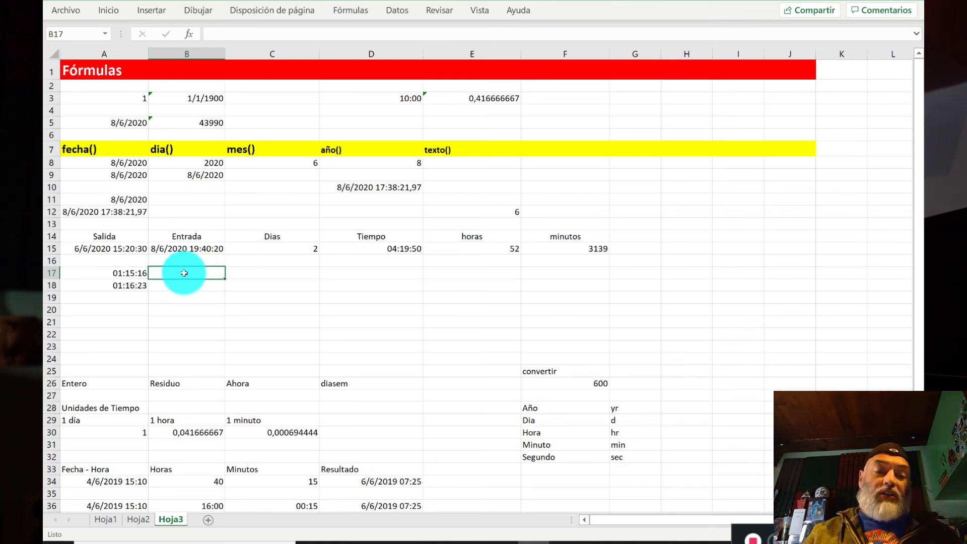
text(+)
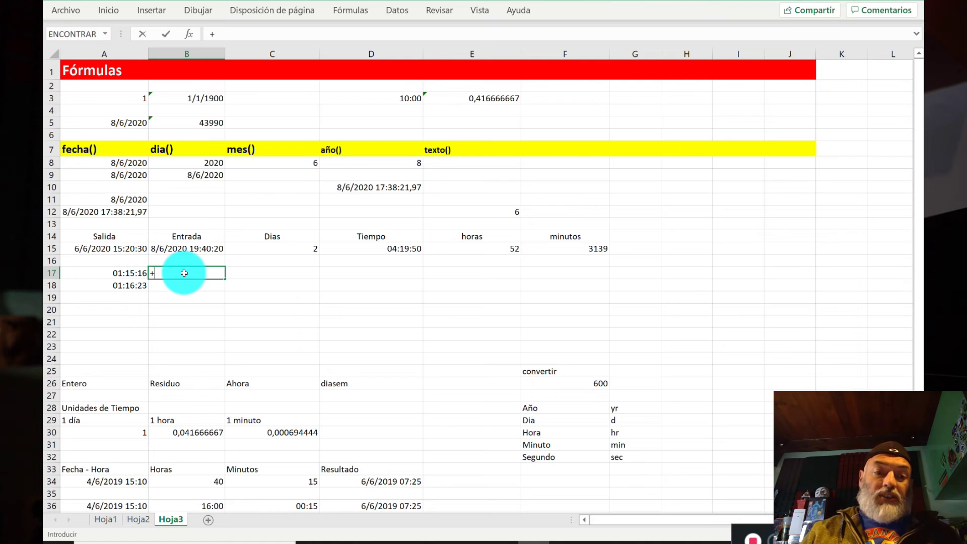
text(texto()
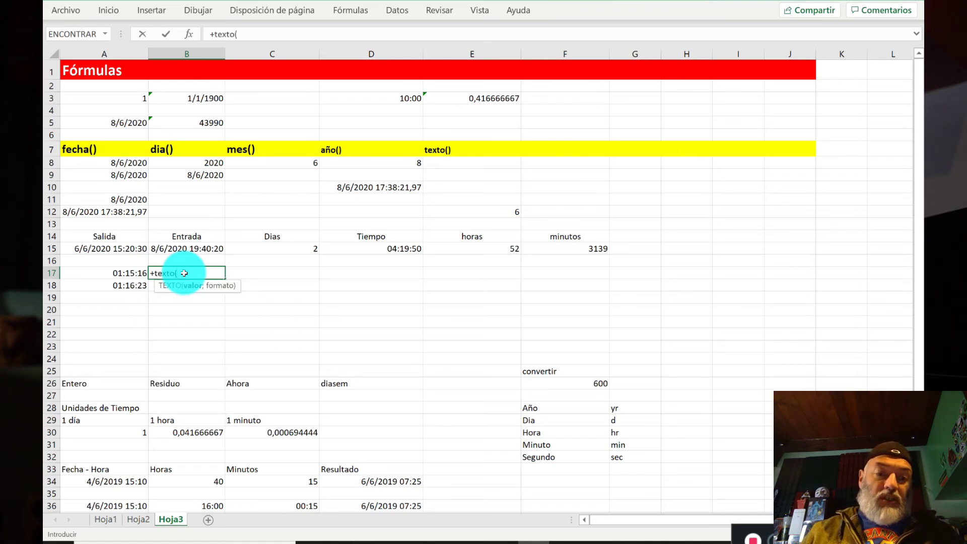
key(Left)
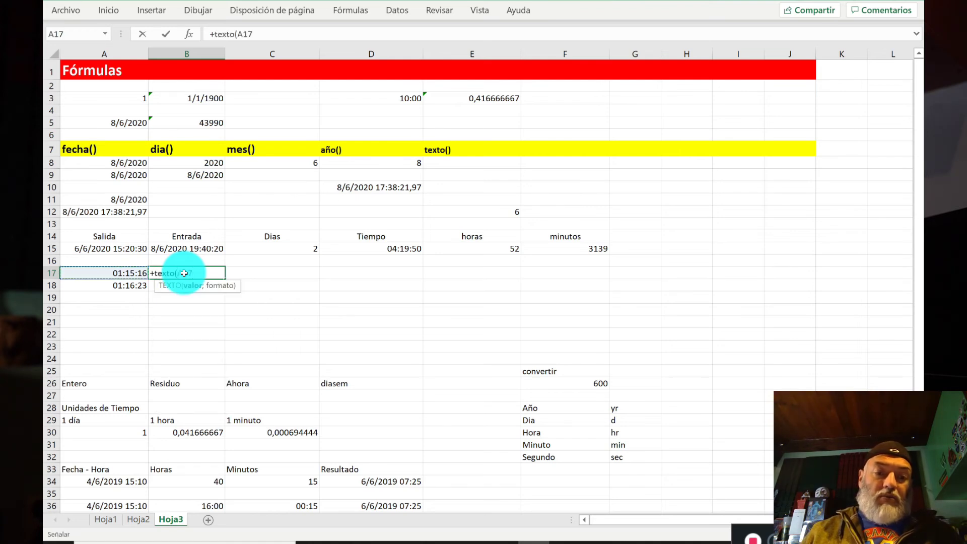
text(;)
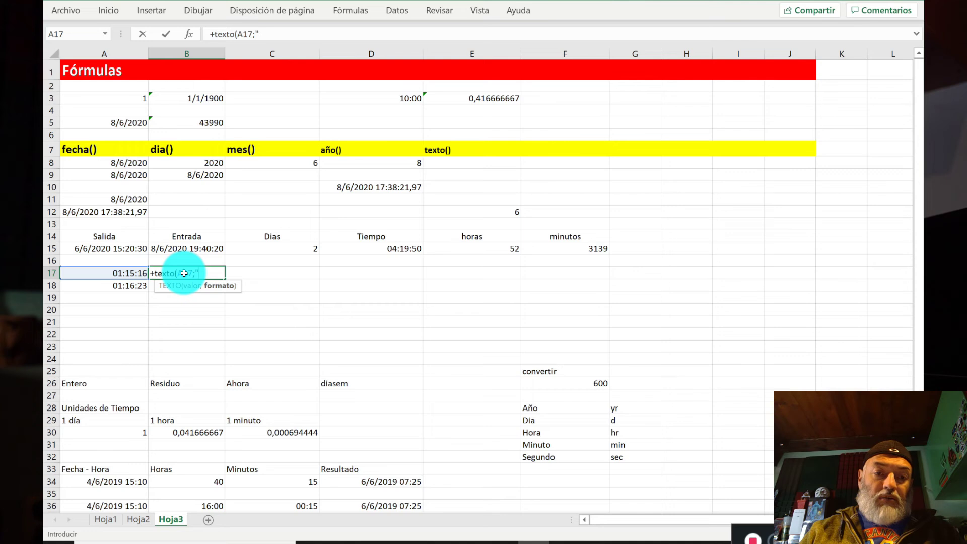
text("hh;mm;)
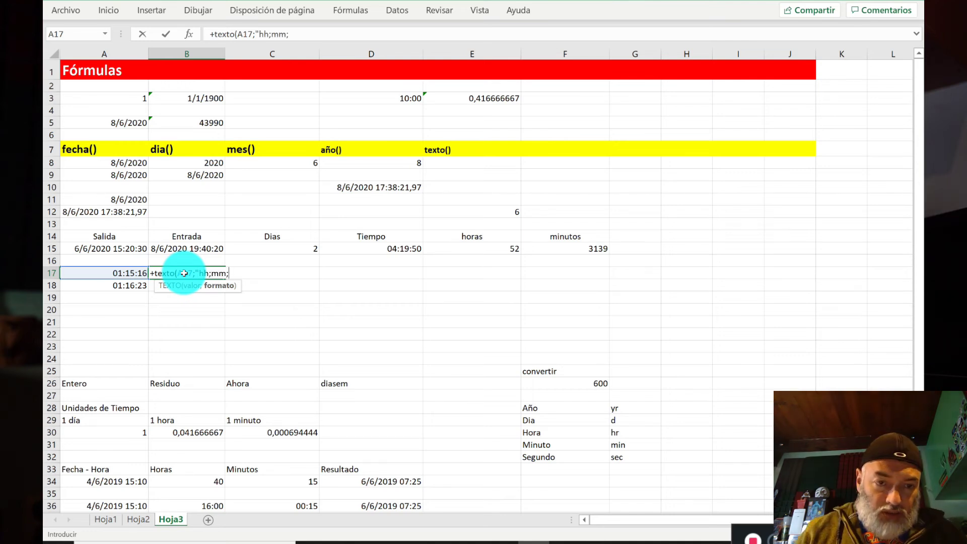
key(BackSpace)
key(BackSpace)
key(BackSpace)
key(BackSpace)
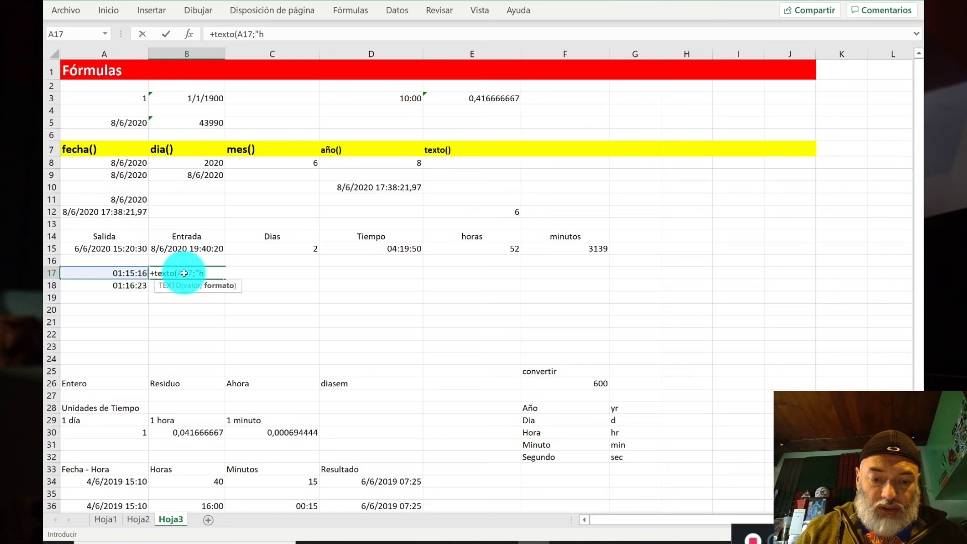
text(h)
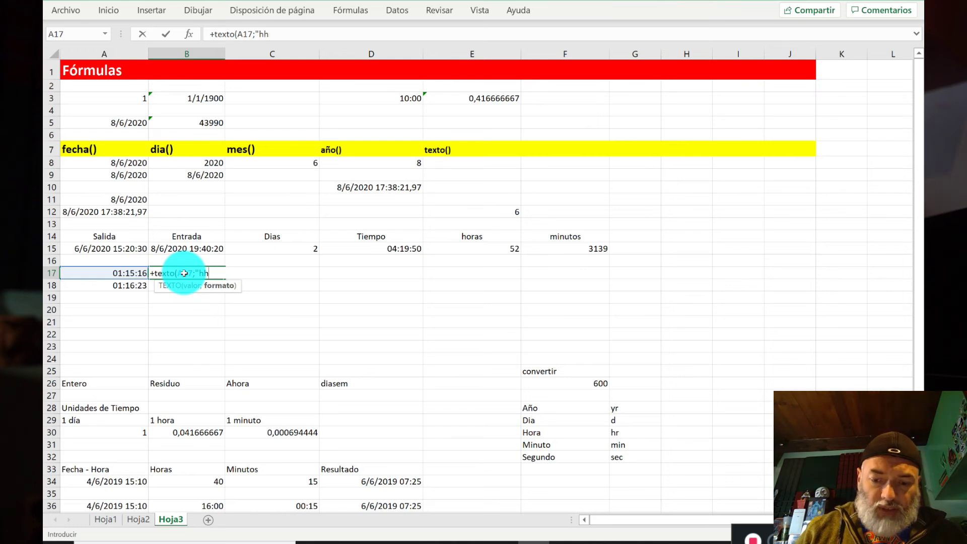
text(:mm:ss)
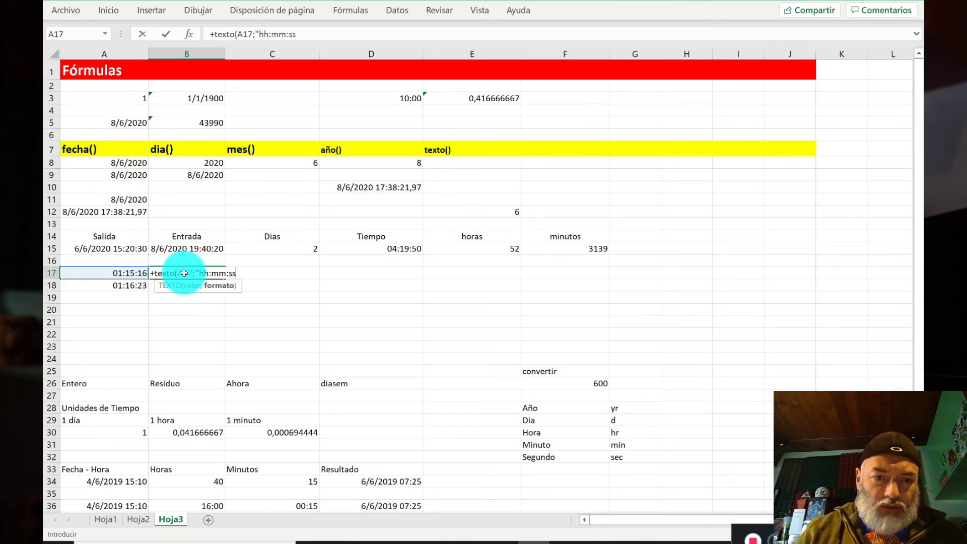
text("))
key(Return)
Step: Copy the TEXTO formula from B17 into B18 for the second time
click(184, 273)
key(ctrl+c)
key(Down)
key(ctrl+v)
key(Up)
key(Escape)
key(Down)
key(Up)
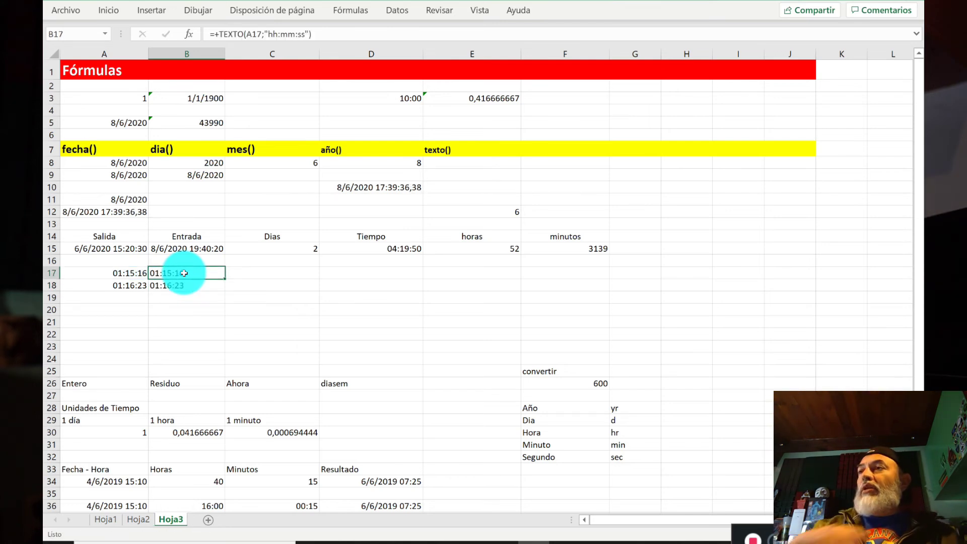
Step: Compare the time values in A17:A18 with the contents of the TEXTO formula cells in B17:B18
key(Left)
key(Down)
key(Right)
key(Up)
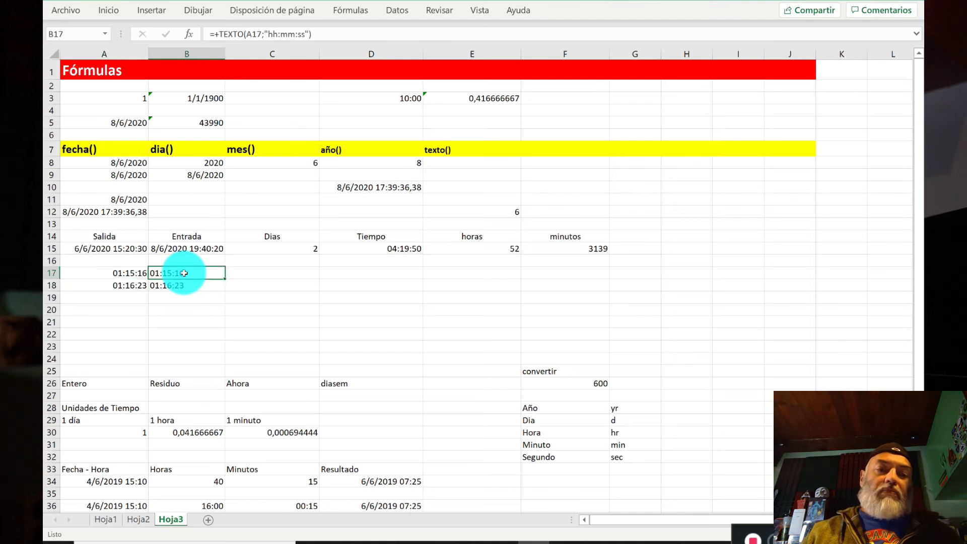
key(shift+Down)
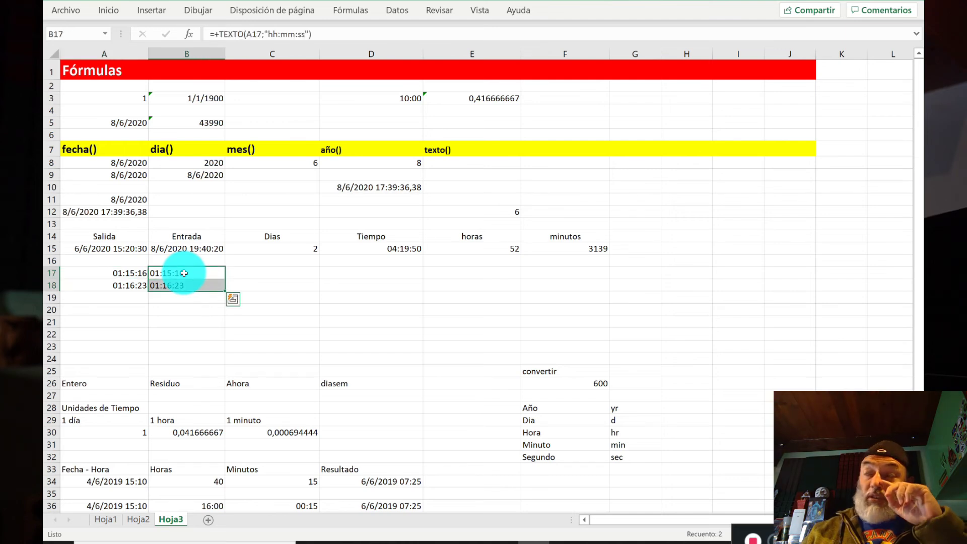
key(Left)
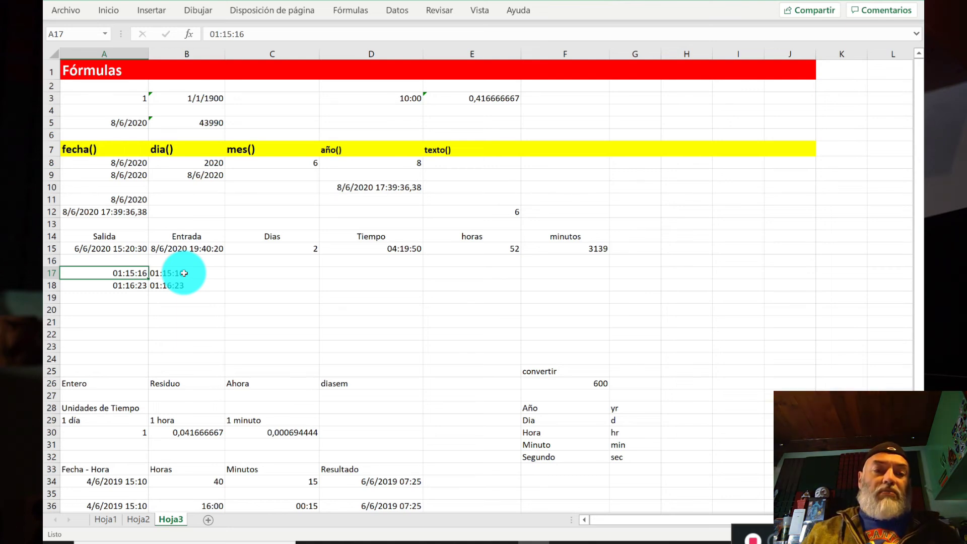
click(185, 273)
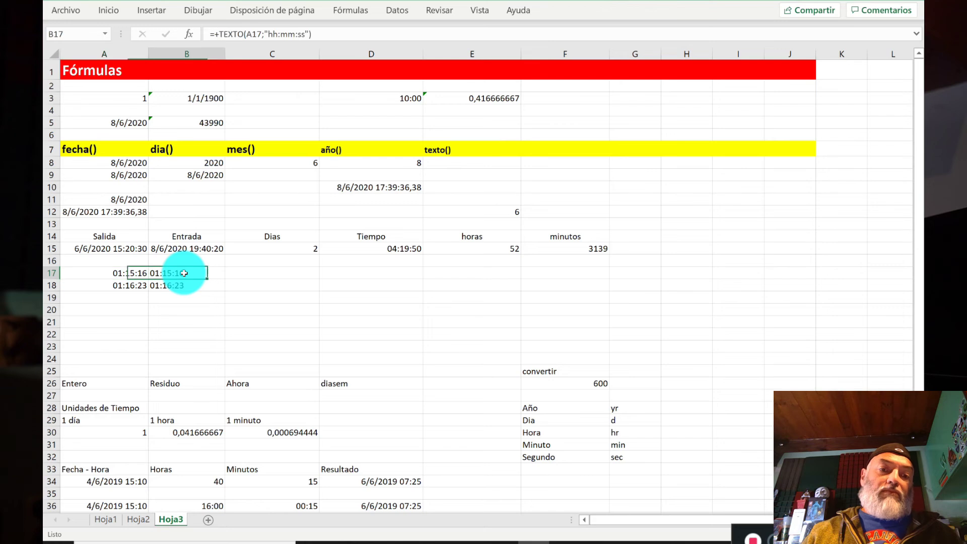
key(Left)
key(Down)
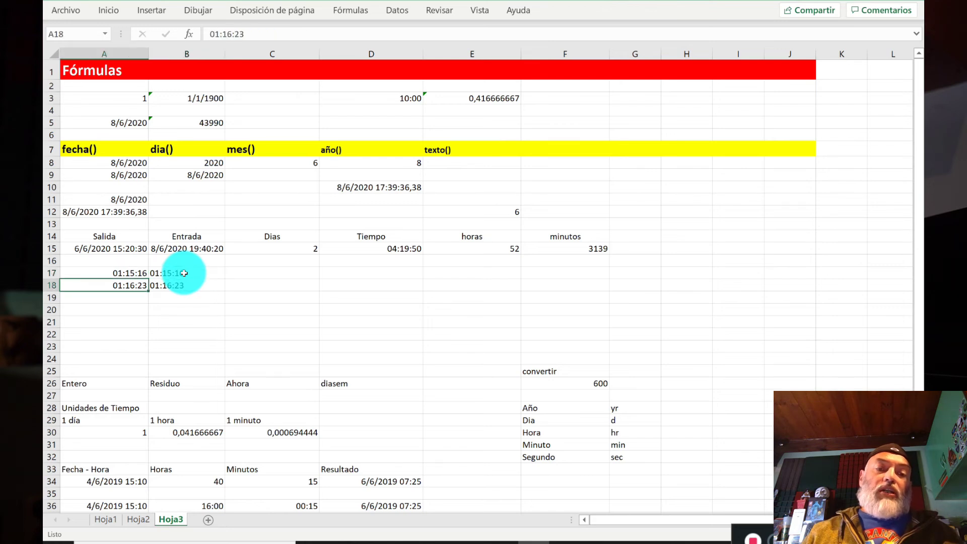
key(Up)
key(Right)
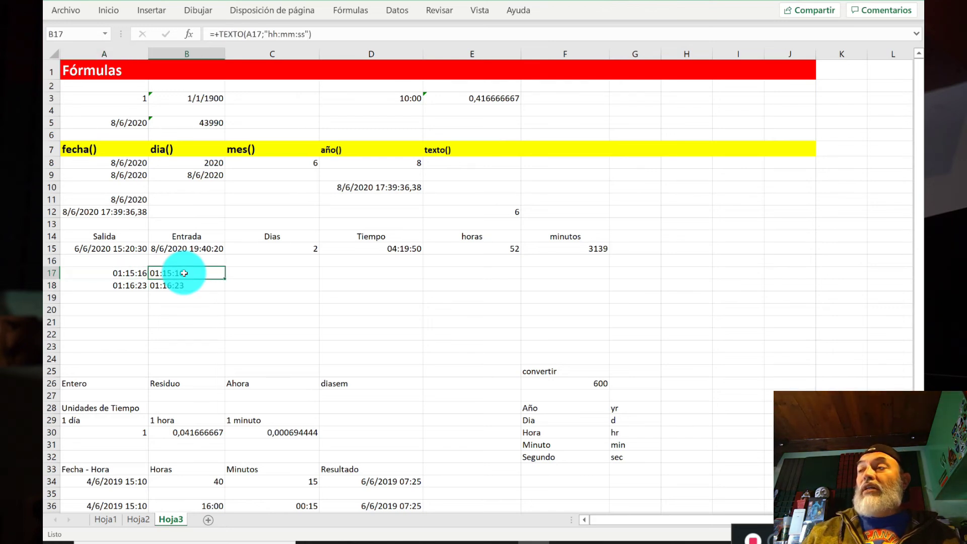
key(Left)
key(Down)
key(Up)
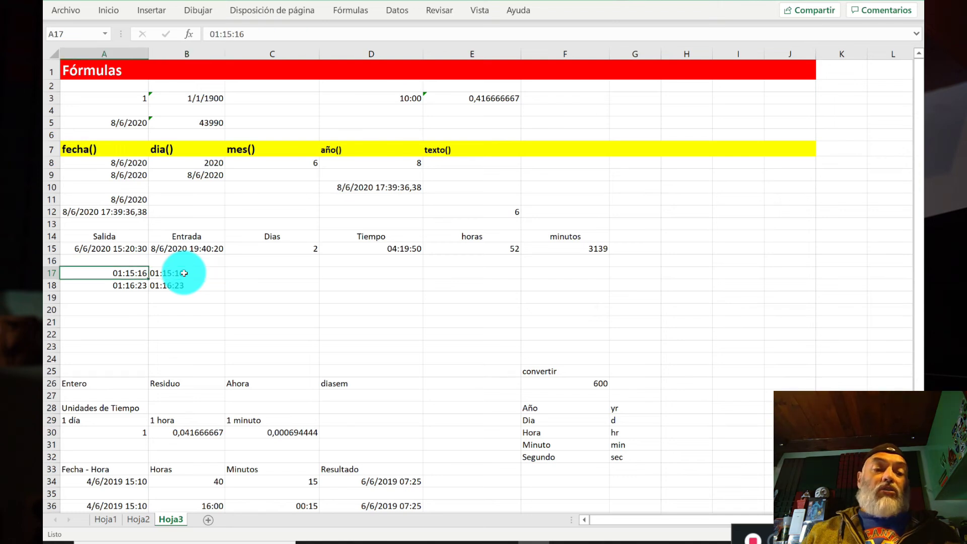
key(Right)
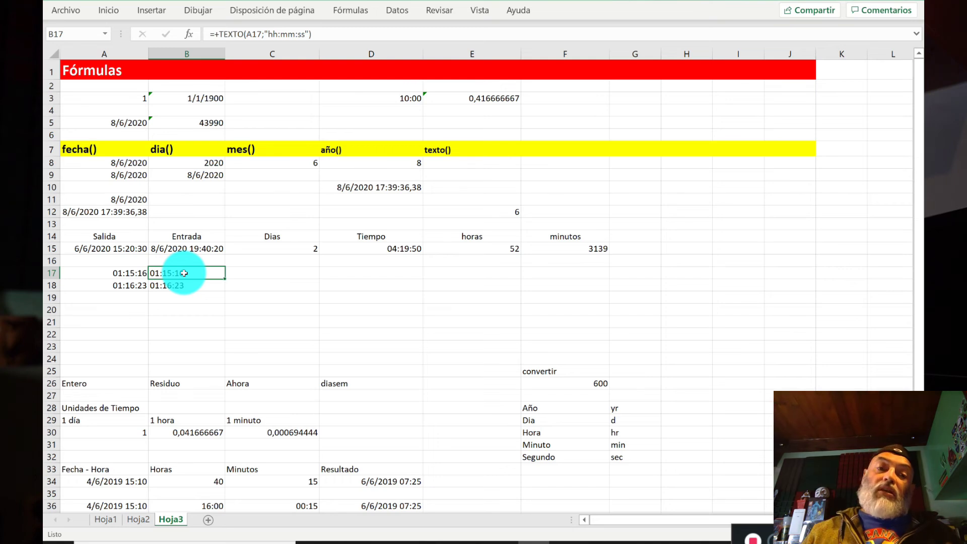
key(Left)
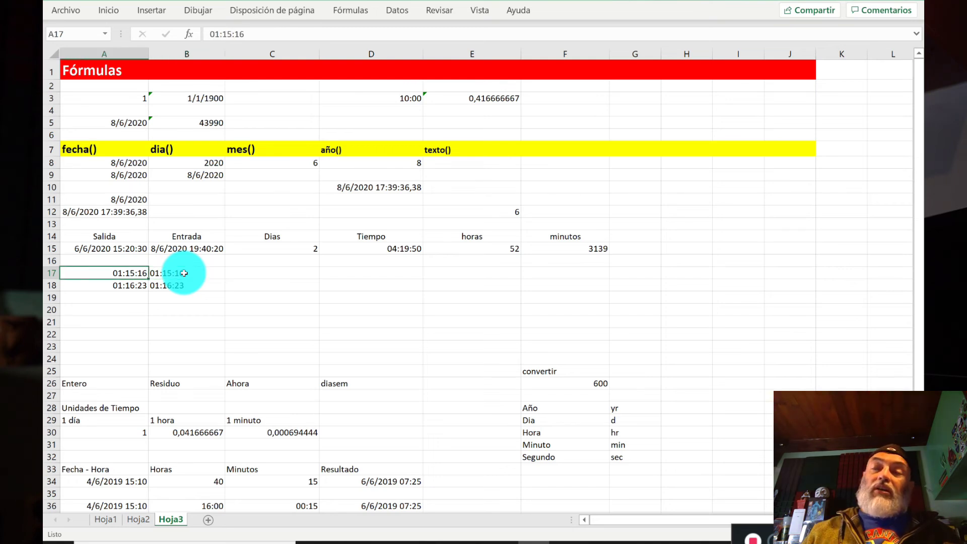
key(Right)
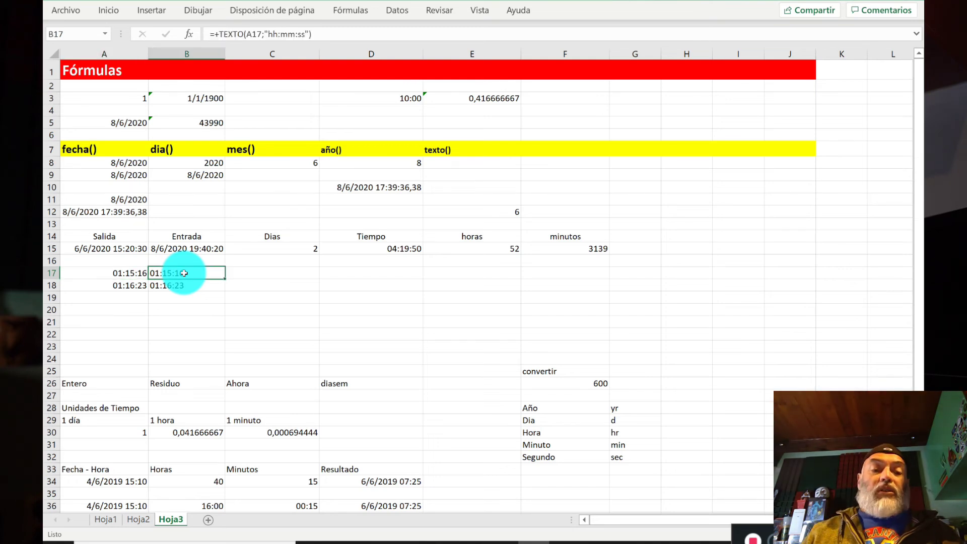
key(Left)
key(Down)
key(Up)
Step: Remove the six empty rows 19 to 24 below the times
key(Down)
key(Down)
key(Down)
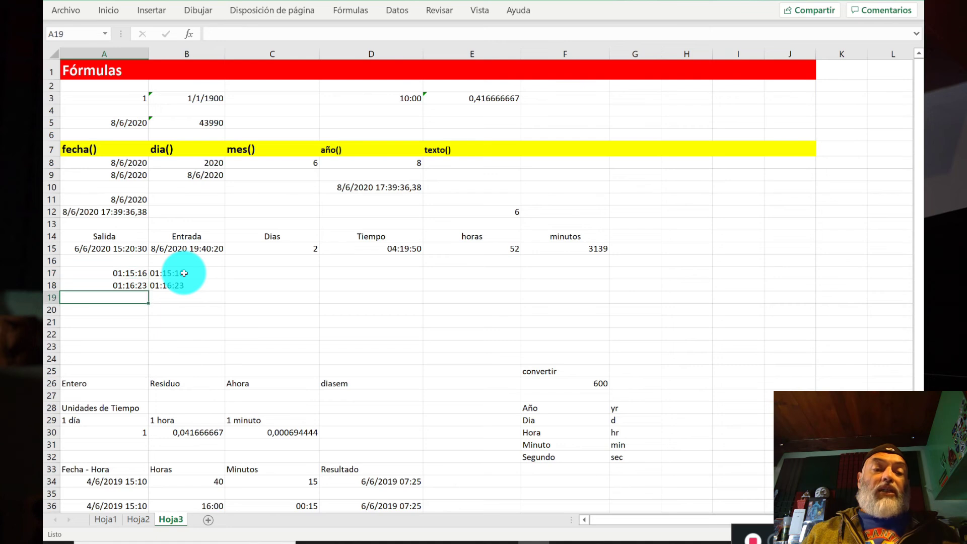
key(shift+Down)
key(shift+Down)
key(shift+Down)
key(shift+Down)
key(shift+Down)
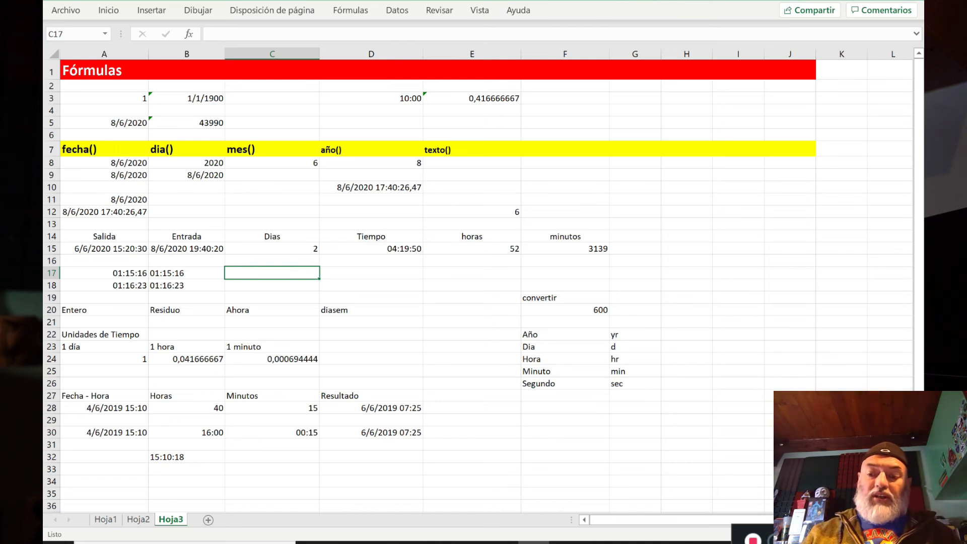
text(+dia)
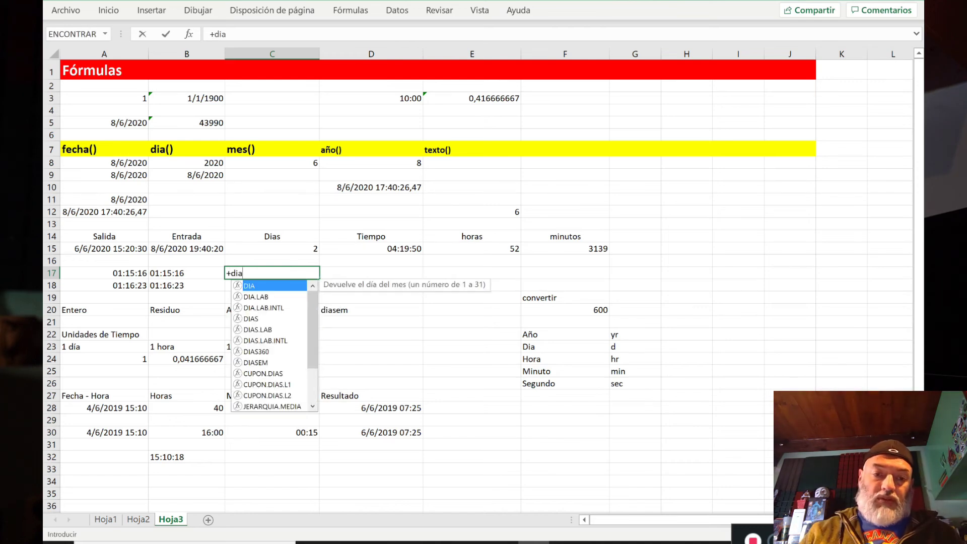
text(sem()
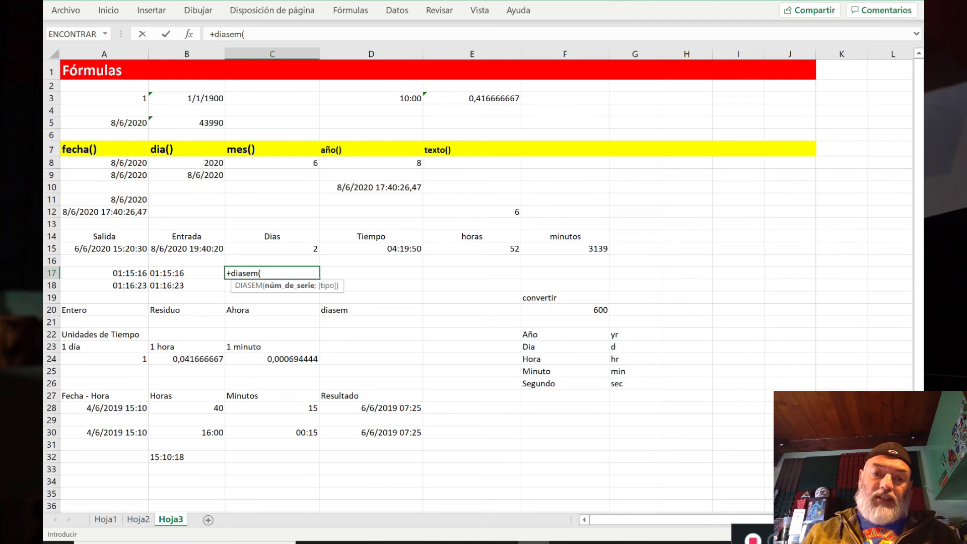
key(Left)
key(Left)
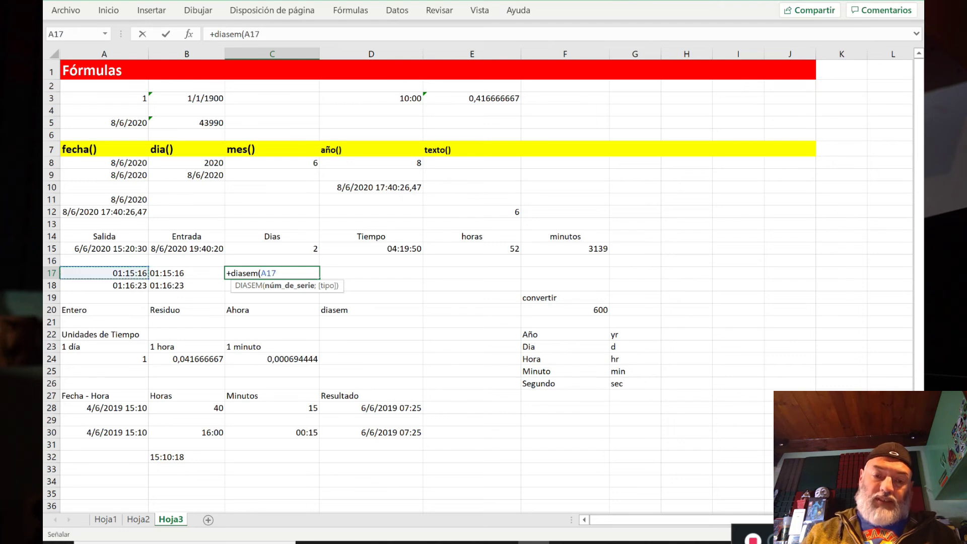
text(;)
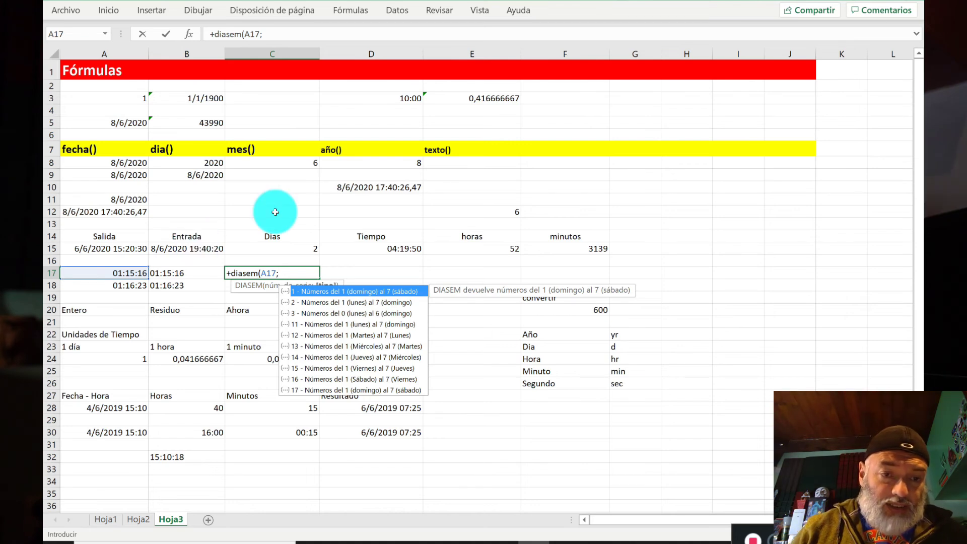
key(Escape)
key(Escape)
Step: Start a DIASEM formula in C12 that references the date and time in A12
key(Up)
key(Up)
key(Up)
key(Up)
key(Up)
key(Left)
key(Left)
key(Right)
key(Right)
text(+dia()
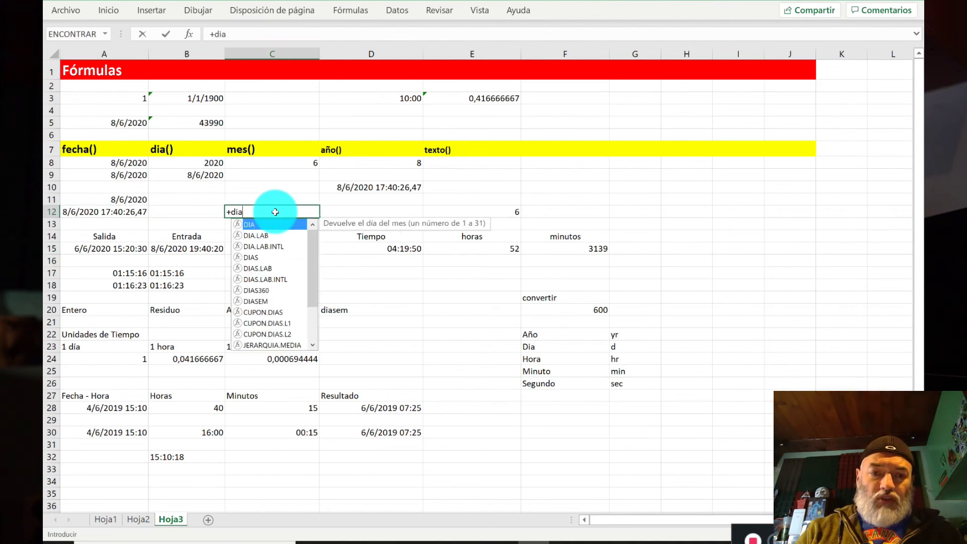
text(m()
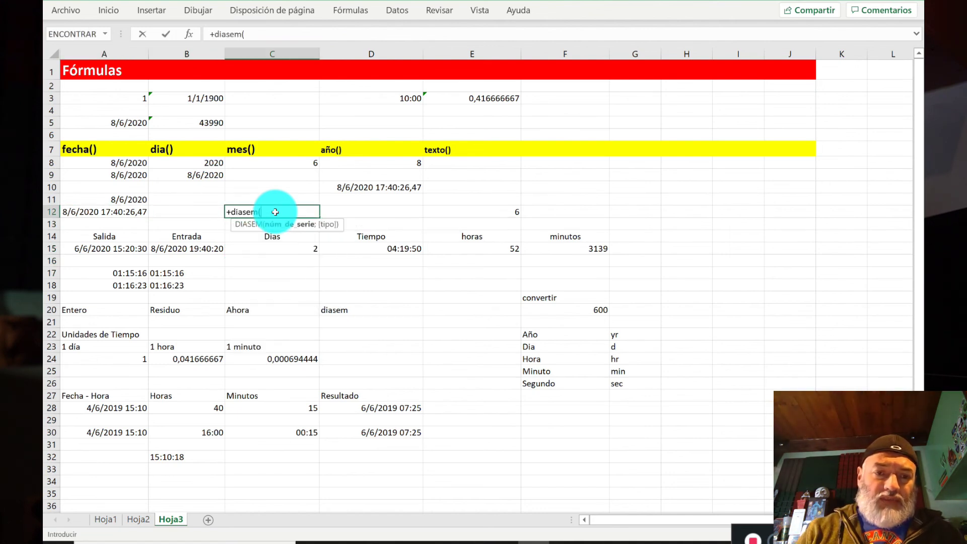
key(Left)
key(Left)
text(;)
Step: Examine the weekday numbering options offered for the type argument of DIASEM
key(Down)
key(Down)
key(Down)
key(Down)
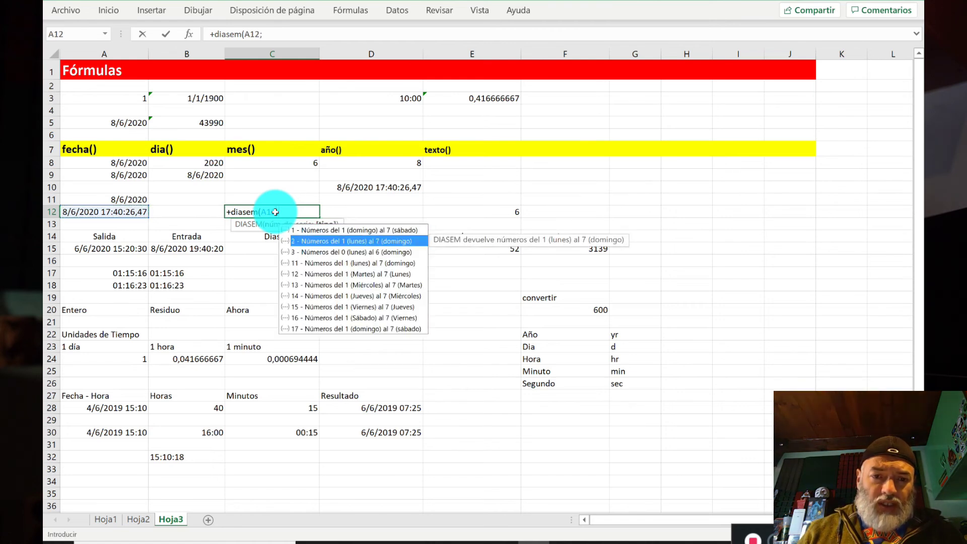
key(Up)
key(Up)
key(Up)
key(Up)
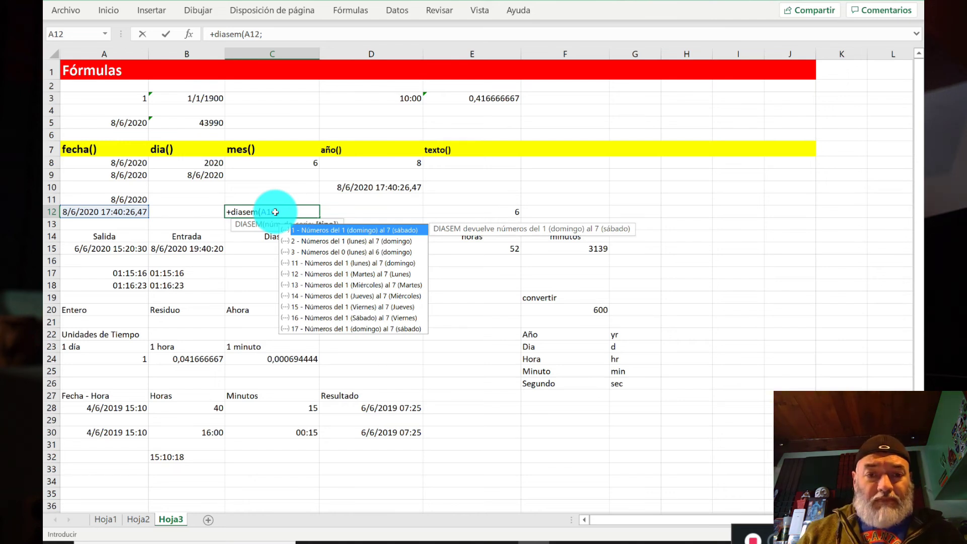
key(Down)
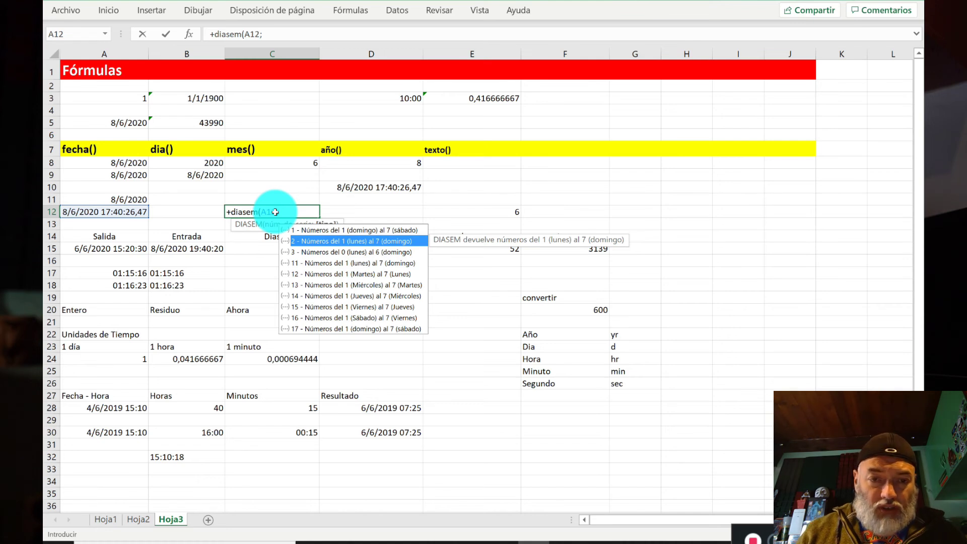
key(Down)
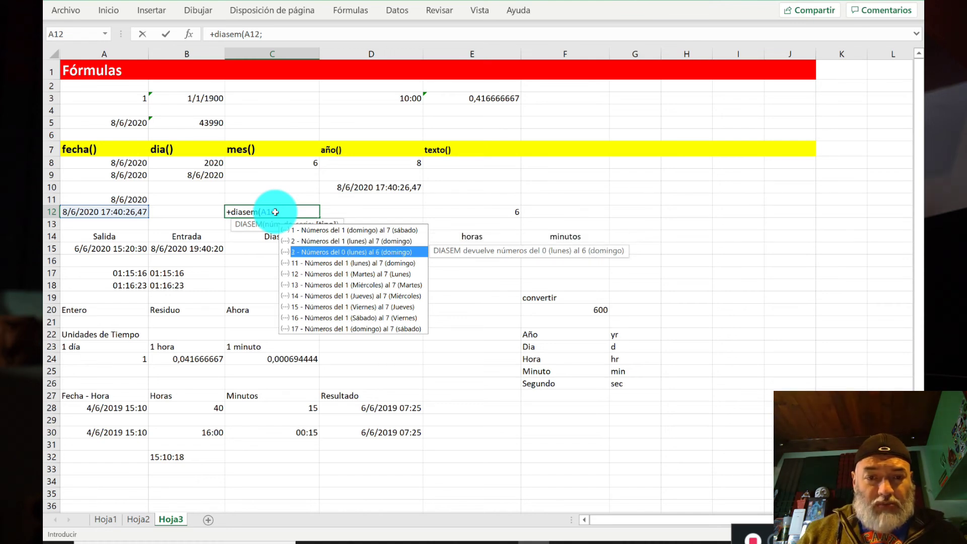
key(Down)
key(Down)
key(Up)
key(Up)
key(Up)
key(Down)
key(Down)
key(Up)
key(Up)
key(Down)
key(Up)
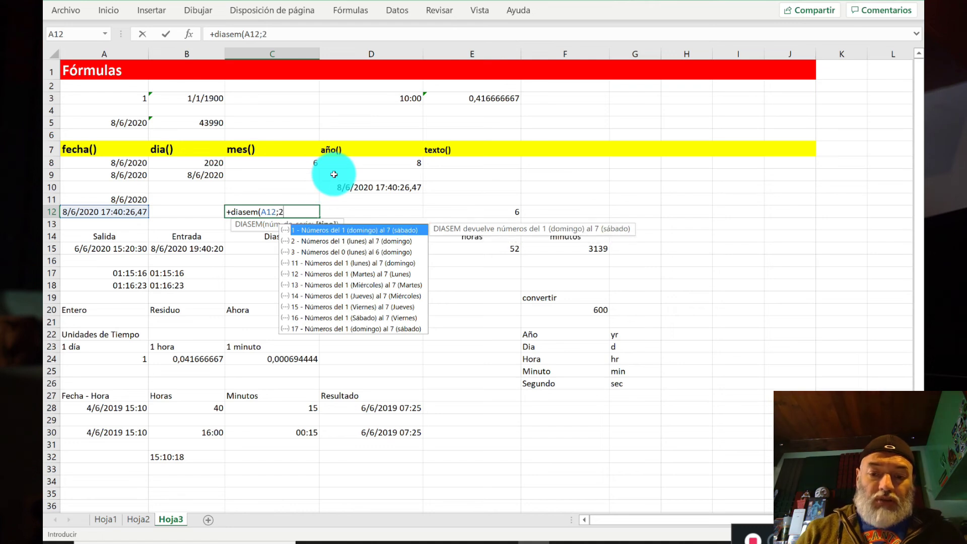
Step: Complete the C12 formula as +diasem(A12;2) and set the cell's number format to General
text(2))
key(Return)
key(Up)
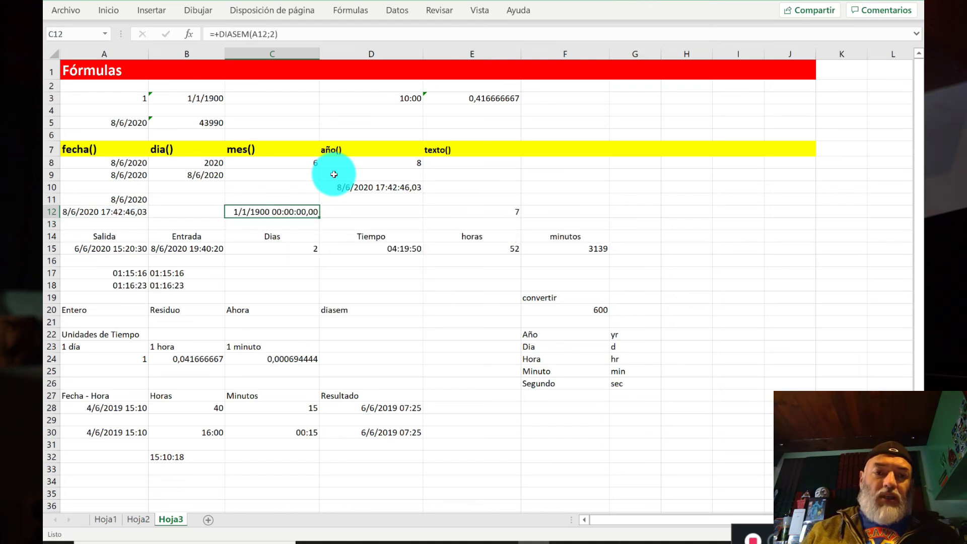
click(114, 17)
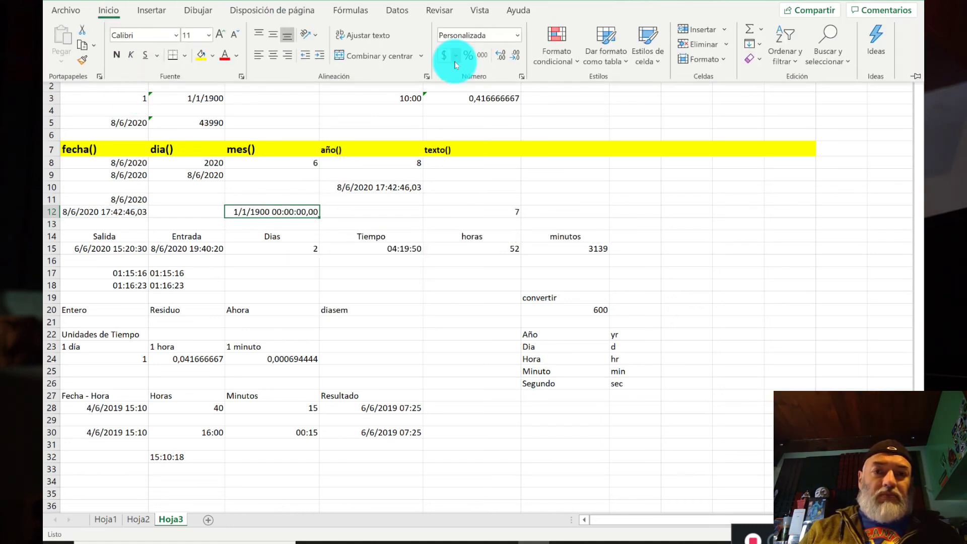
click(518, 33)
click(509, 59)
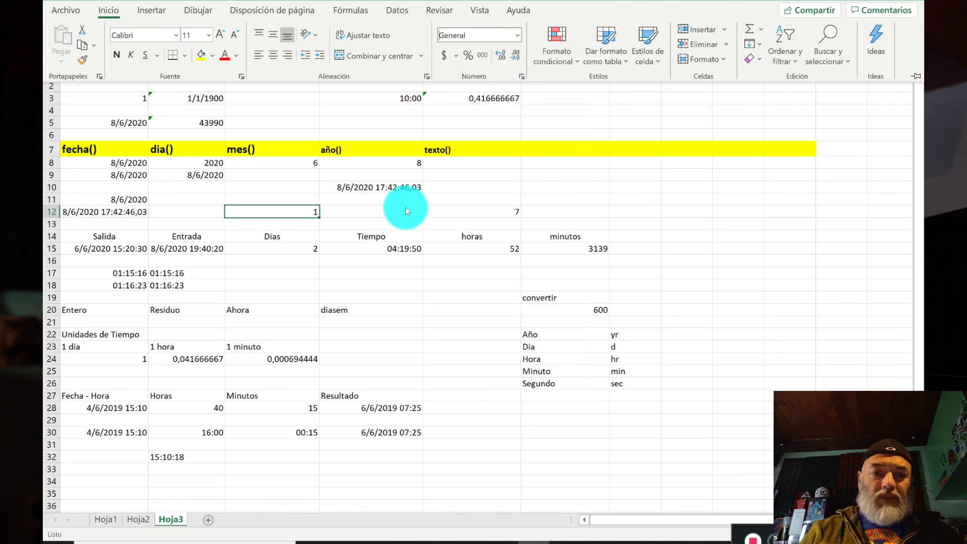
click(303, 211)
click(353, 215)
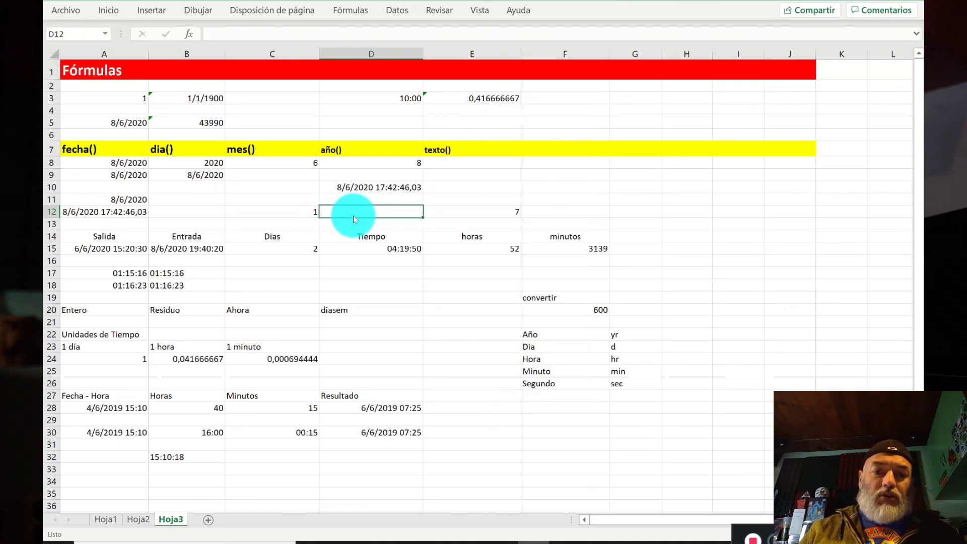
click(303, 210)
key(Right)
key(Left)
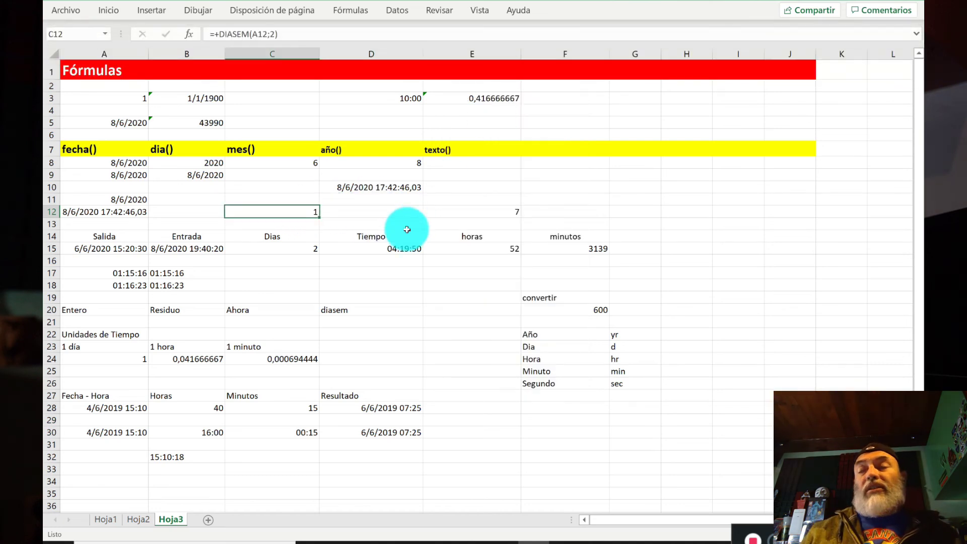
key(Right)
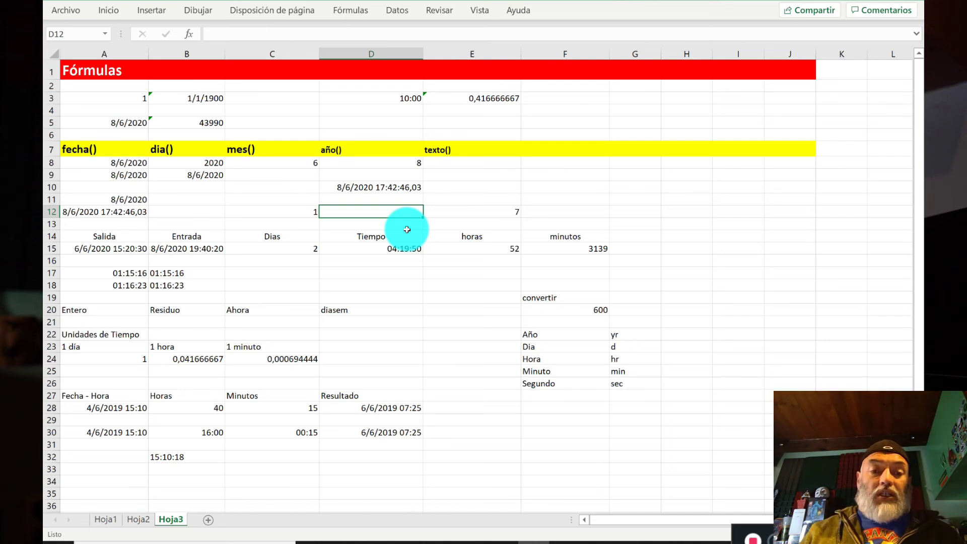
key(Left)
key(Right)
Step: Enter the formula +diasem(A12;1) in D12 to number the weekday starting from Sunday
text(+)
key(Left)
key(Left)
key(Left)
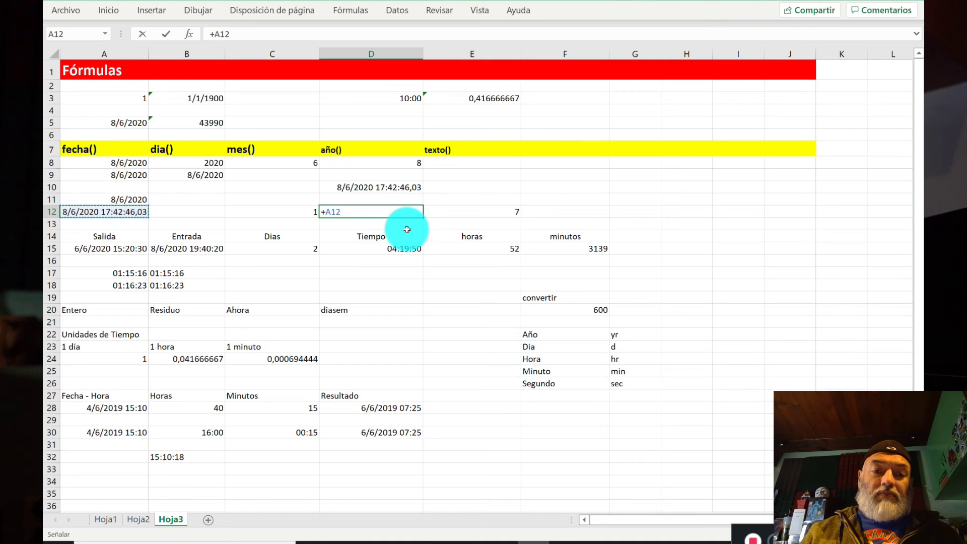
key(BackSpace)
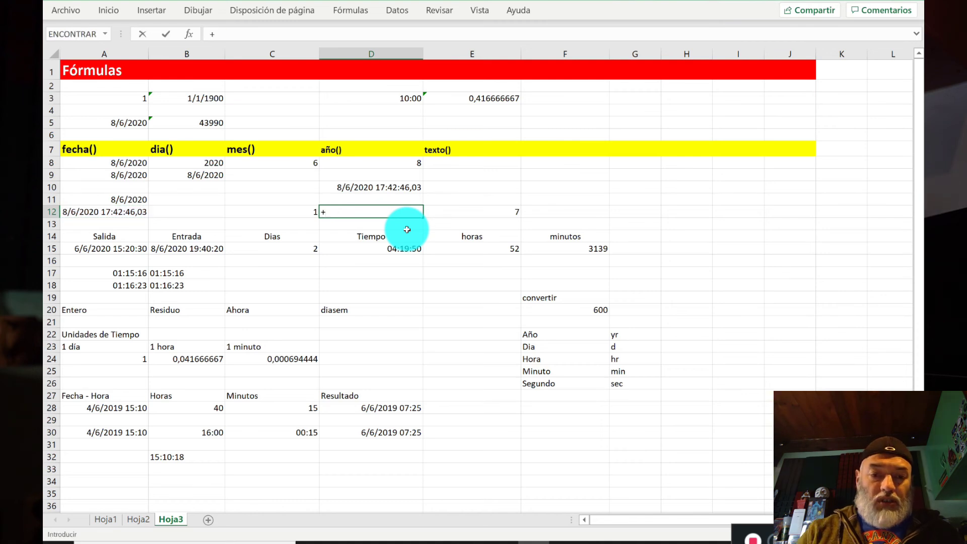
text(diasem()
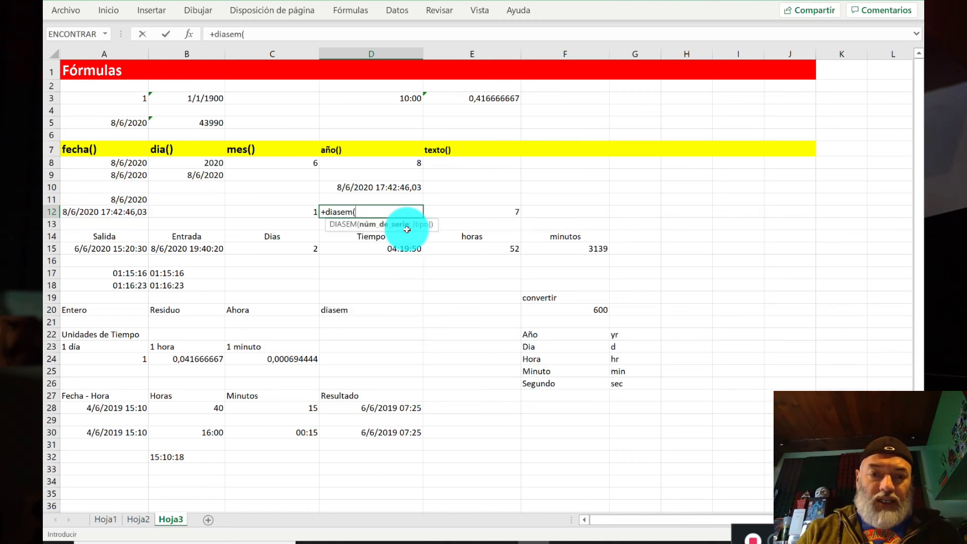
key(Left)
key(Left)
key(Left)
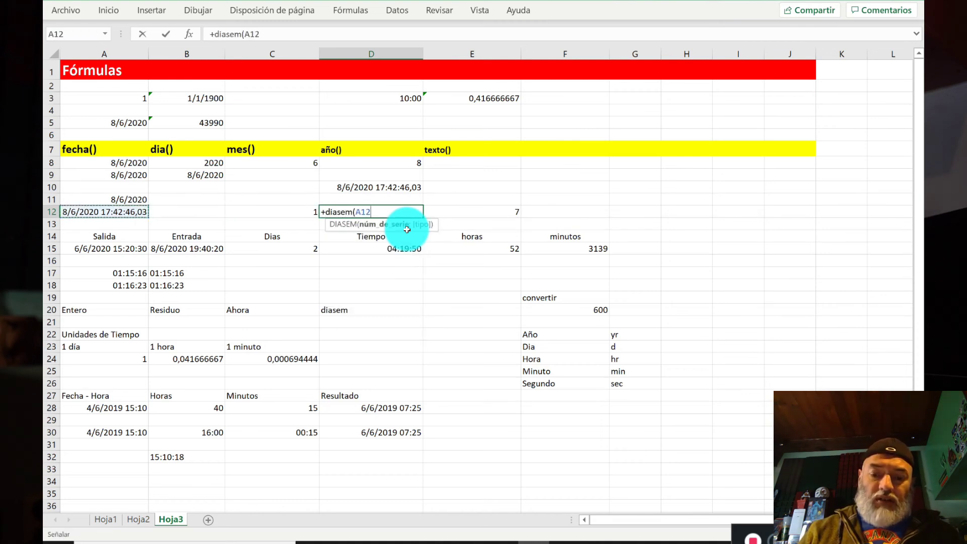
text(;1))
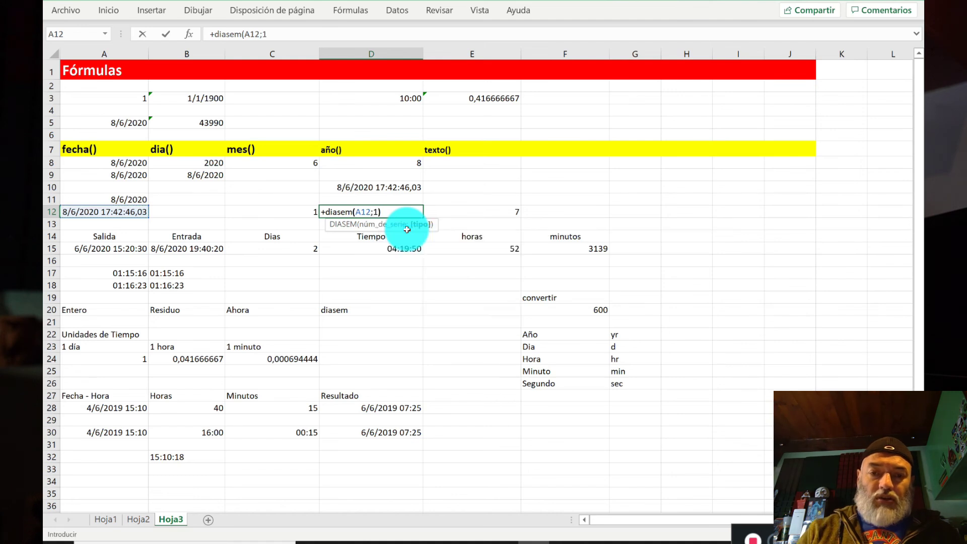
key(Return)
Step: Clear the DIASEM formulas from cells C12 to E12
key(Right)
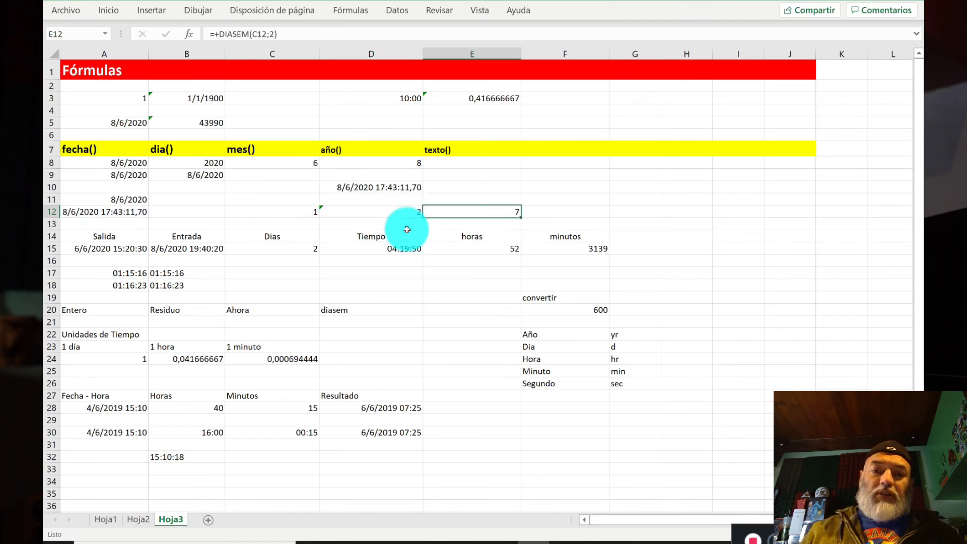
key(shift+Right)
key(shift+Left)
key(shift+Right)
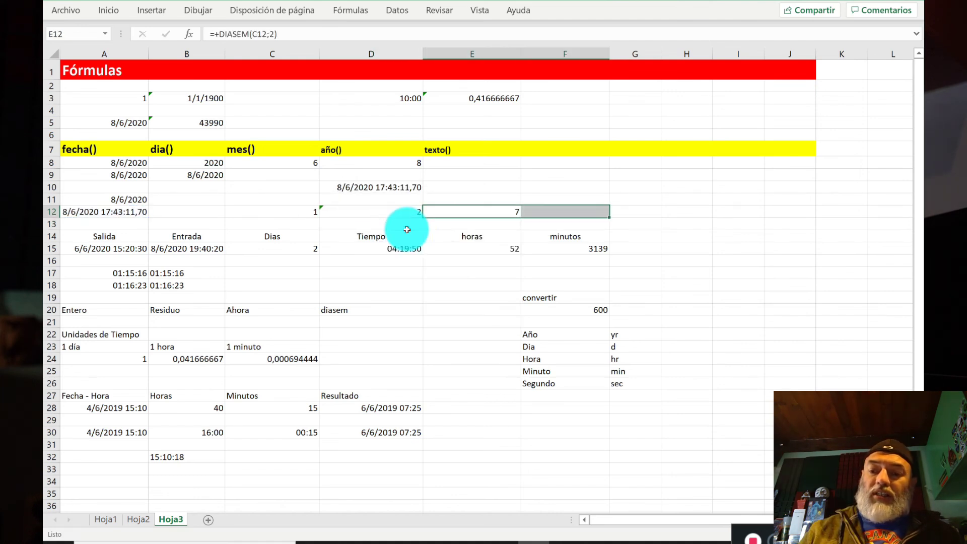
key(Left)
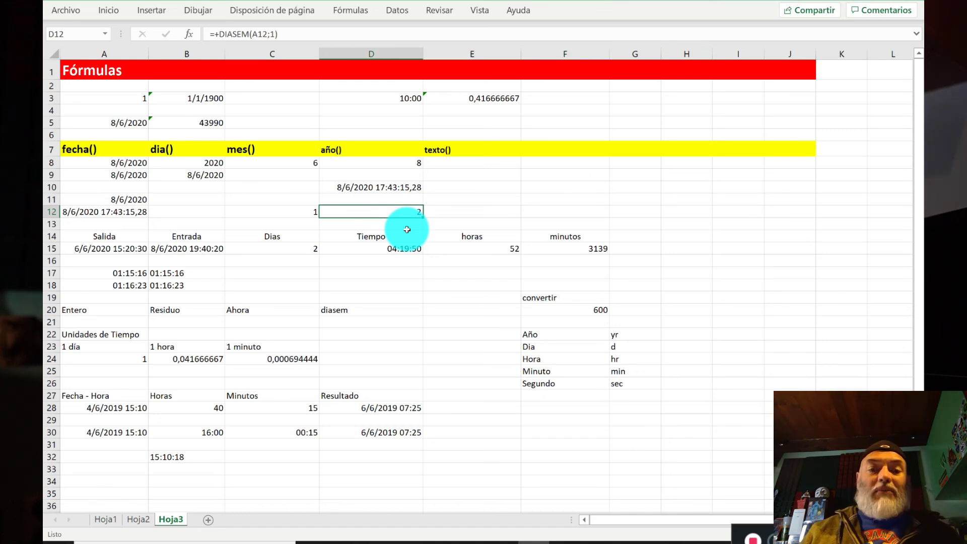
key(Left)
key(shift+Right)
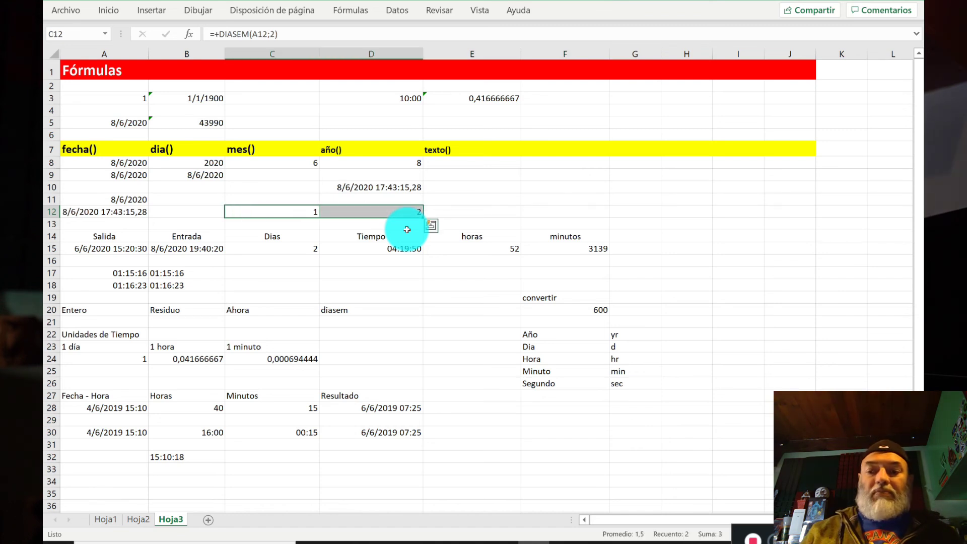
key(Delete)
key(shift+Left)
key(Right)
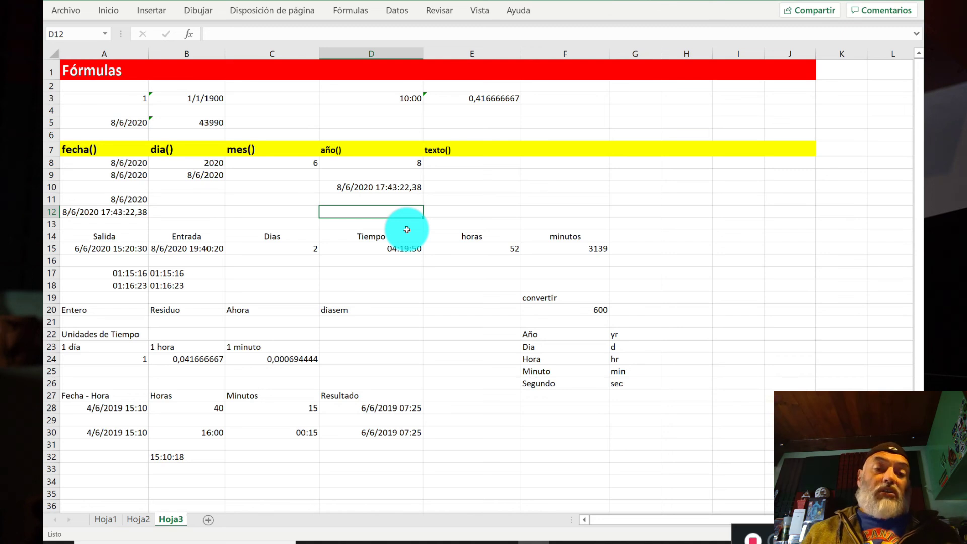
key(Left)
key(Left)
key(Right)
key(Right)
key(Left)
key(Right)
key(Left)
key(Right)
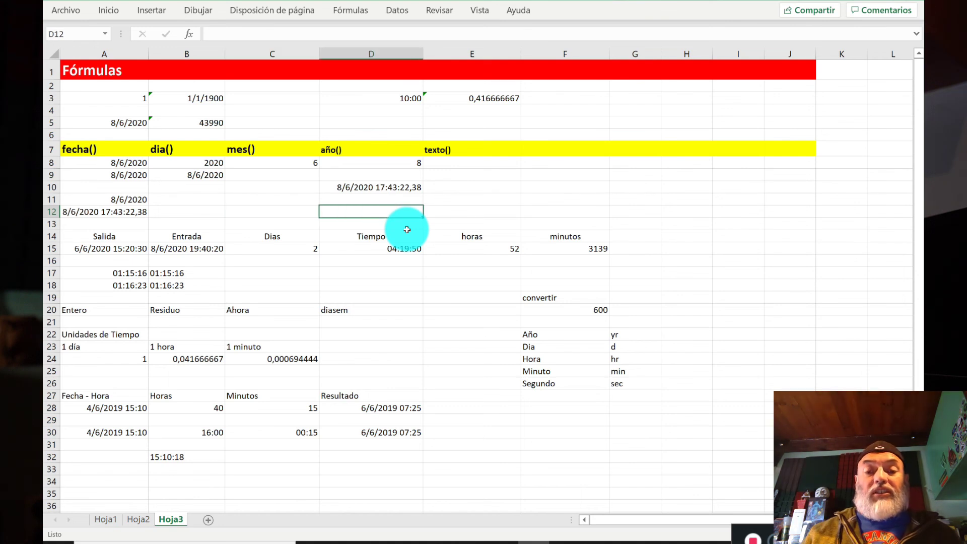
key(Left)
key(Left)
key(Left)
key(Right)
key(Right)
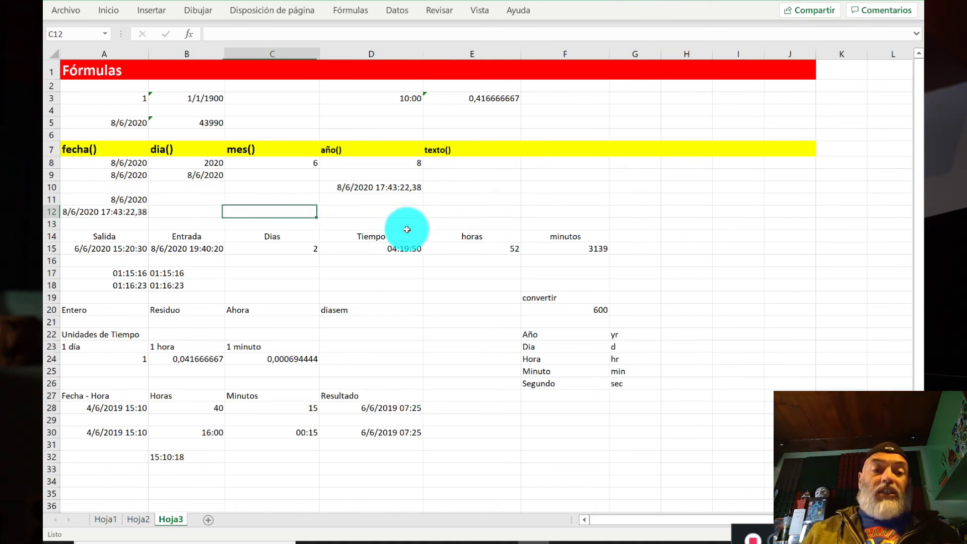
key(Right)
key(Left)
key(Left)
key(Right)
key(Right)
key(Down)
key(Down)
key(Down)
key(Down)
key(Down)
key(Down)
key(Down)
key(Down)
key(Down)
key(Down)
key(Down)
key(Down)
key(Down)
key(Down)
key(Down)
key(Down)
key(Down)
key(Down)
key(Down)
key(Down)
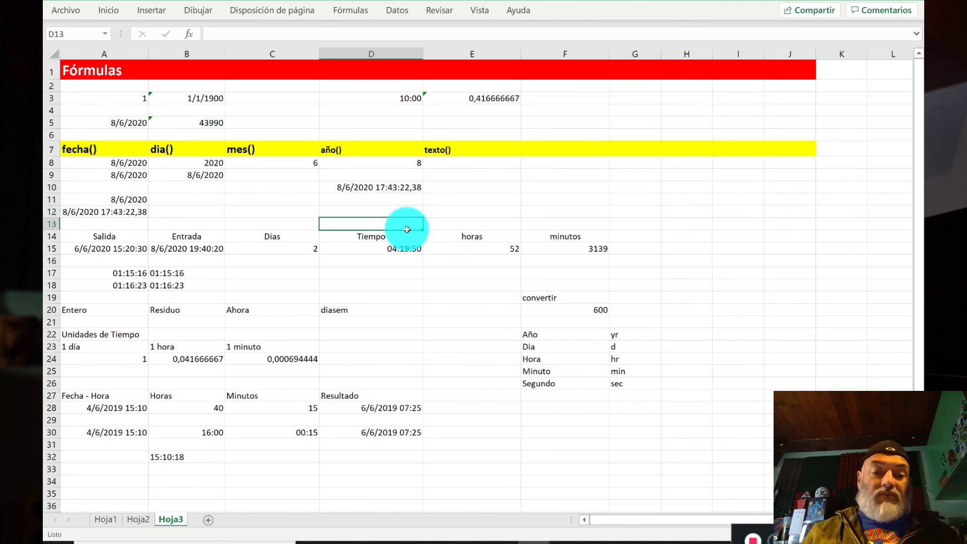
key(Down)
key(Down)
key(Down)
key(Down)
key(Down)
key(Up)
key(Up)
key(Up)
key(Up)
key(Up)
key(Up)
key(Up)
key(Up)
key(Up)
key(Up)
key(Up)
key(Up)
key(Up)
key(Up)
key(Up)
key(Up)
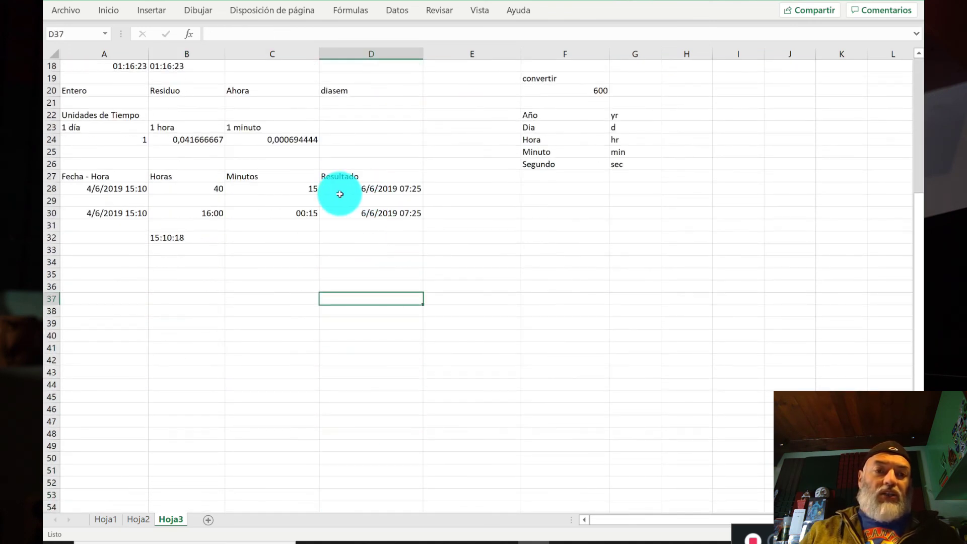
Step: Examine the Unidades de Tiempo table and the numeric values for one day, one hour and one minute
click(95, 115)
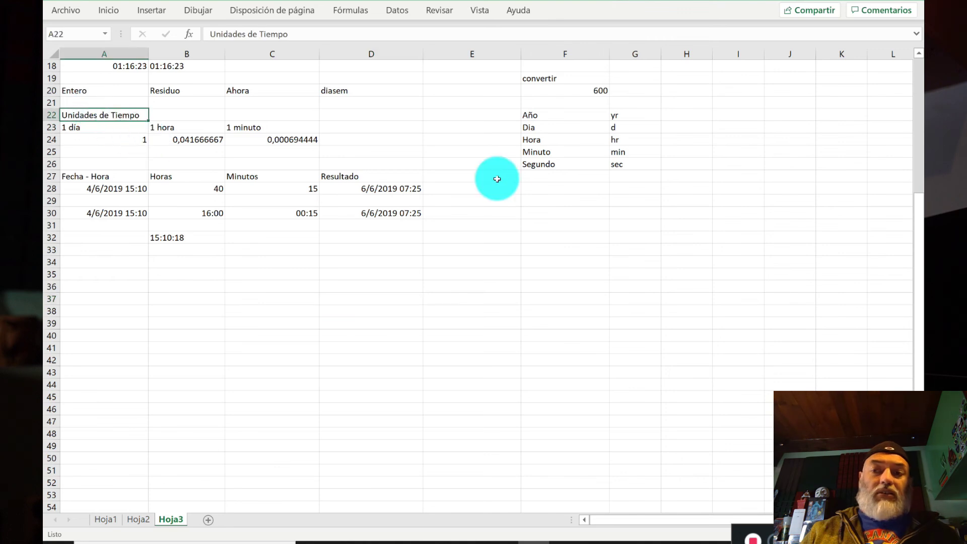
scroll(921, 59, up, 1)
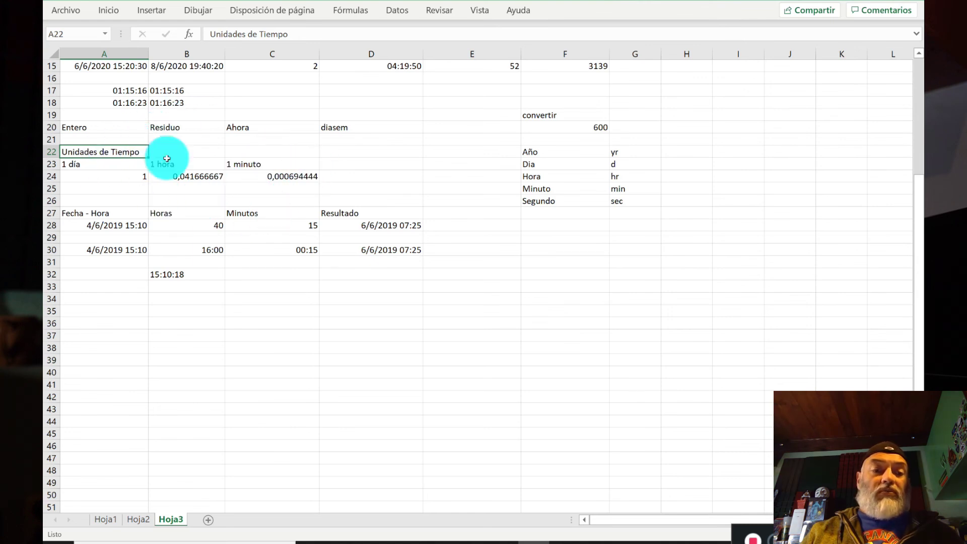
click(114, 175)
click(104, 163)
click(135, 176)
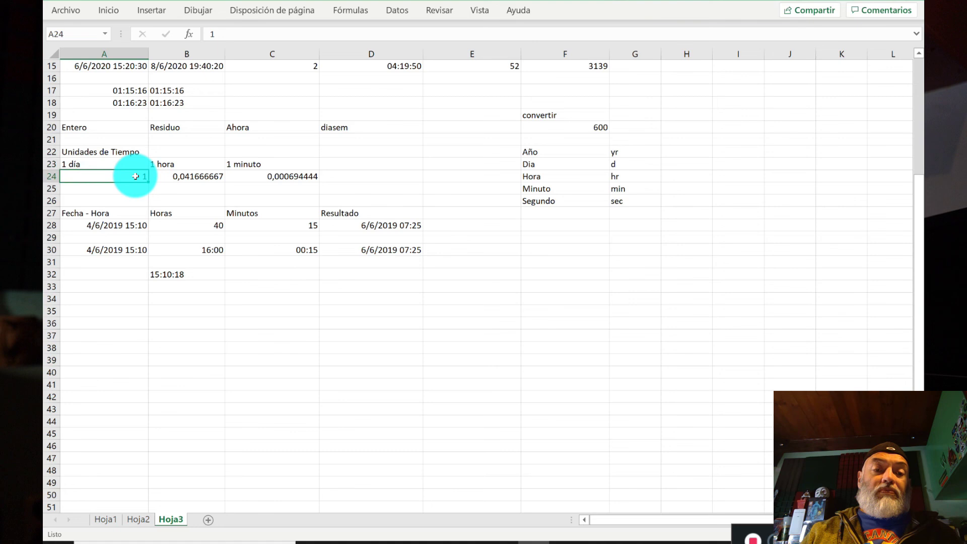
click(164, 165)
click(176, 177)
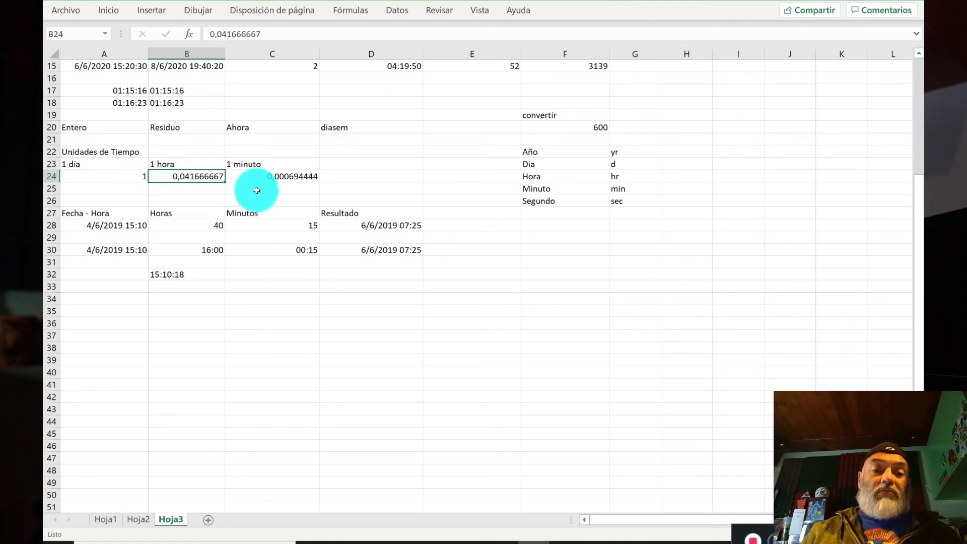
click(266, 165)
click(279, 179)
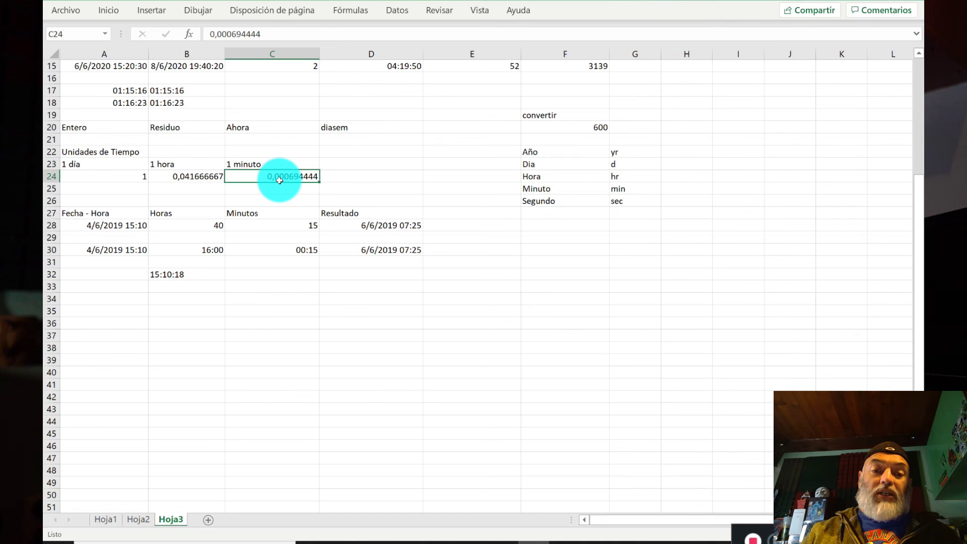
Step: Clear the second calculation example and the leftover time from cells A30 to D32
click(136, 248)
key(shift+Right)
key(shift+Right)
key(shift+Right)
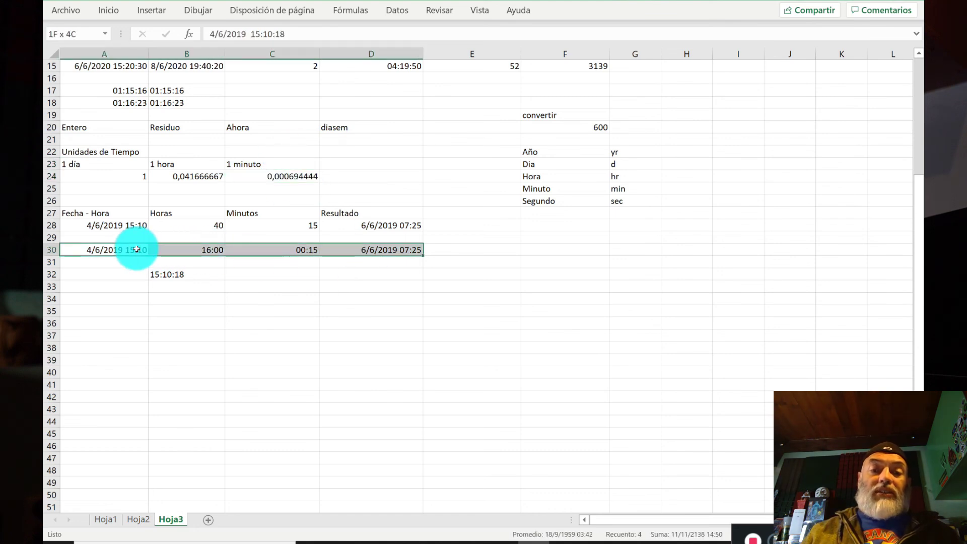
key(shift+Down)
key(shift+Down)
key(Delete)
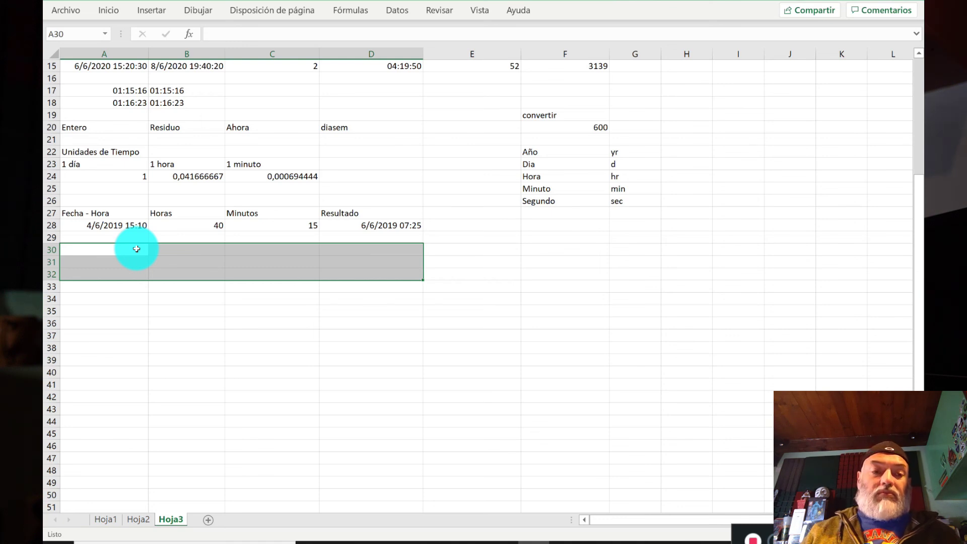
Step: Examine the starting date, hours, minutes and Resultado formula in row 28
key(Up)
key(Up)
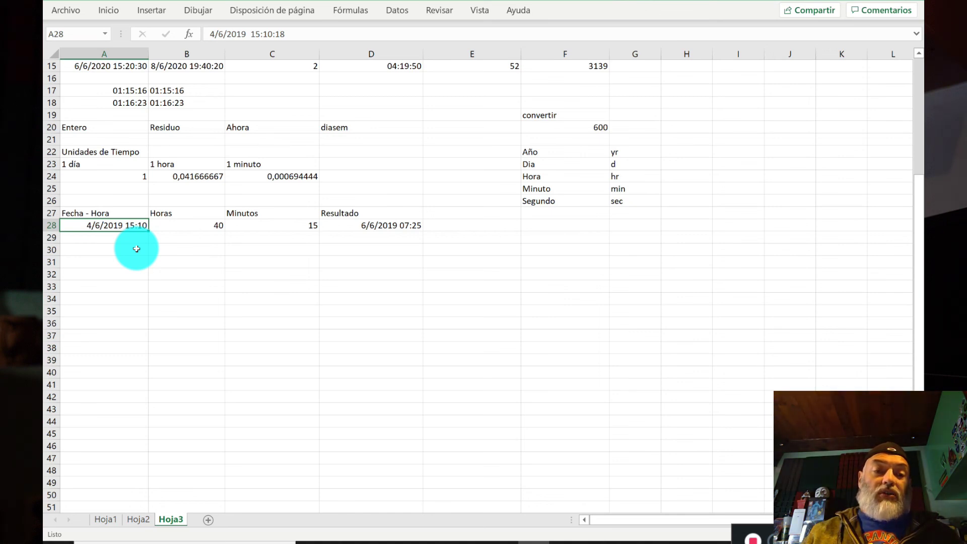
key(Right)
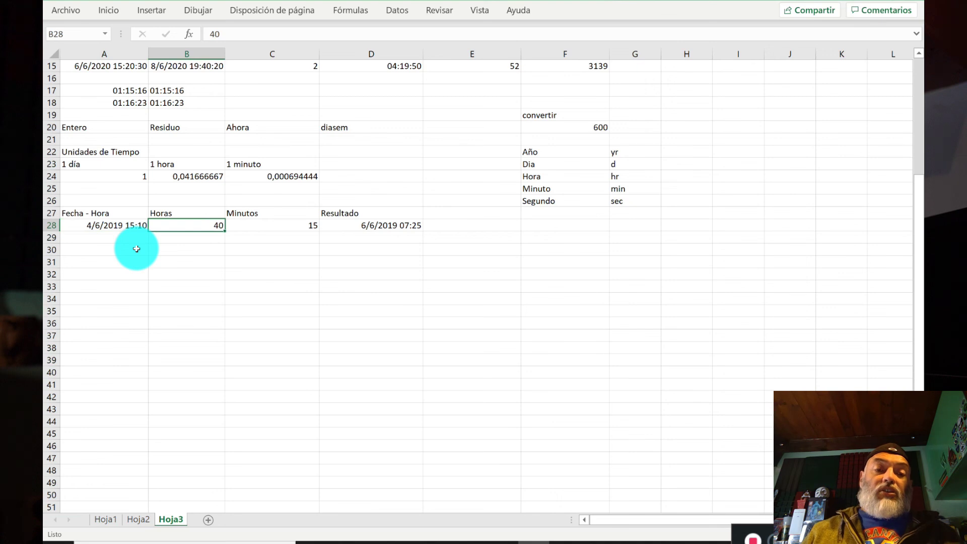
key(Right)
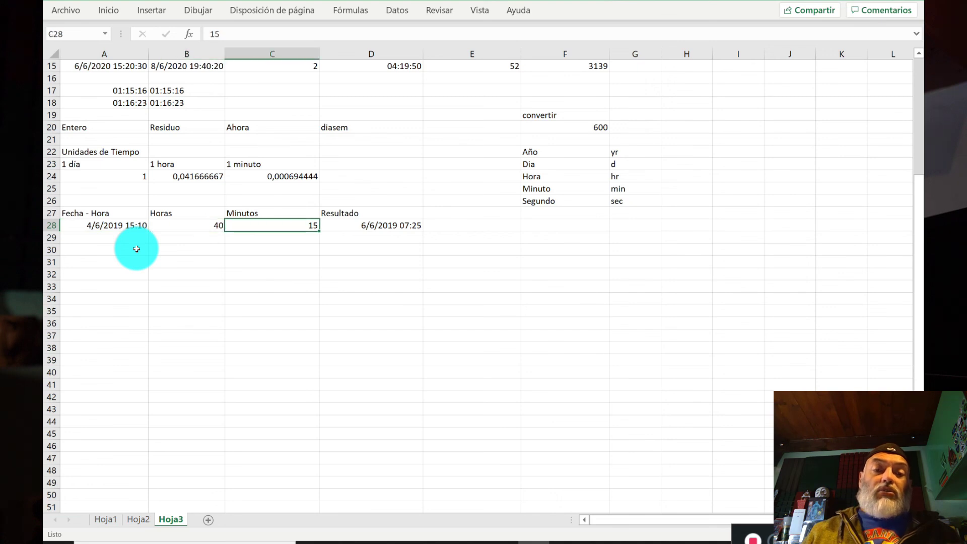
key(Left)
key(Right)
key(Right)
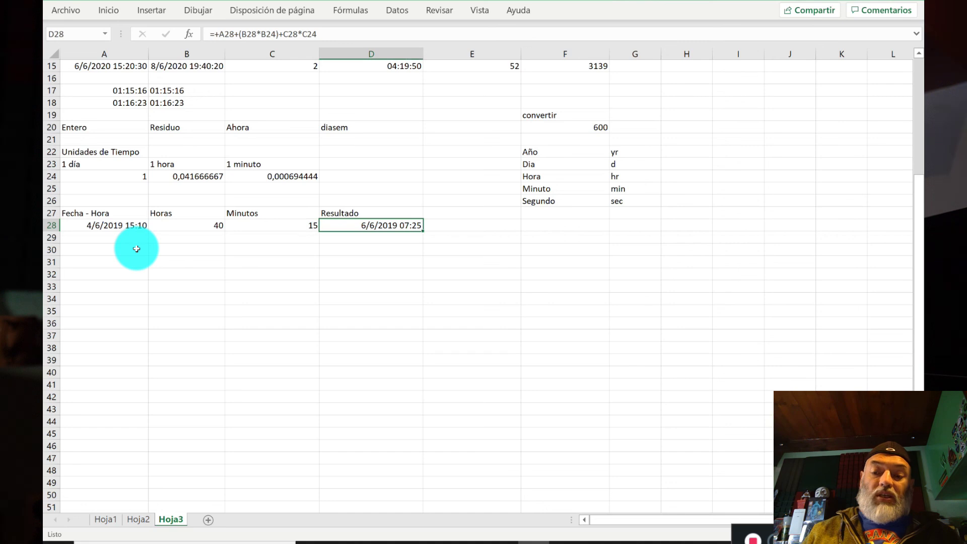
Step: Clear the Resultado cell D28 and start its formula again as +A28+(B28*B24) to add the hours
key(Delete)
text(+)
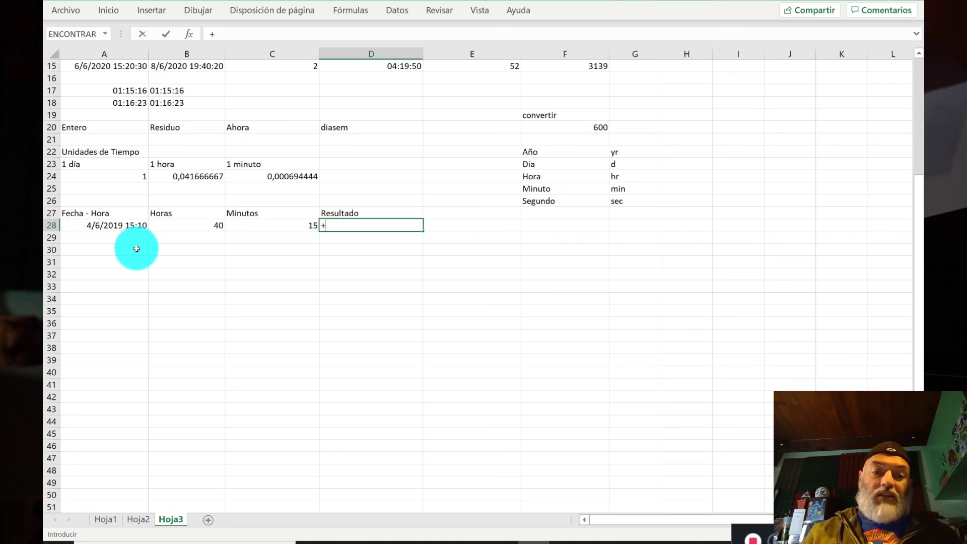
key(Left)
key(Left)
key(Left)
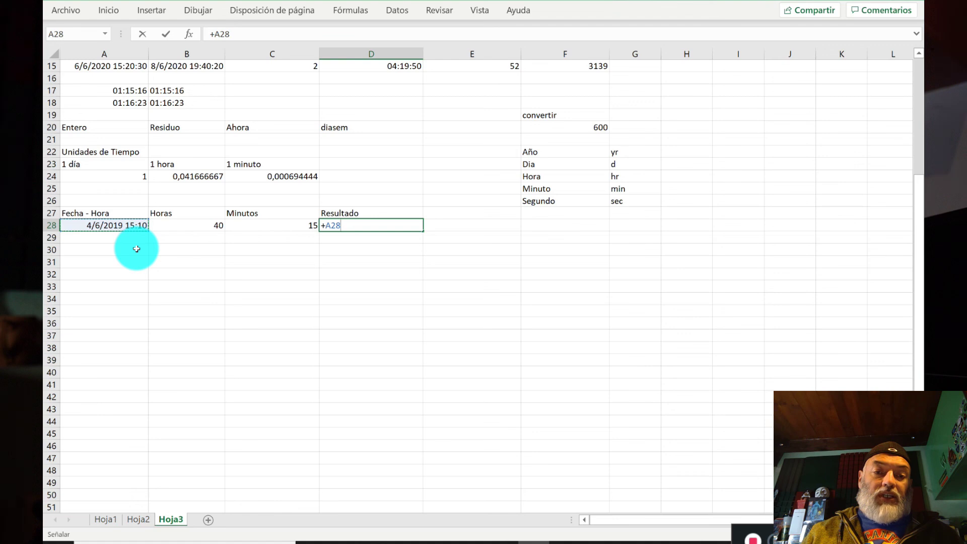
text(;)
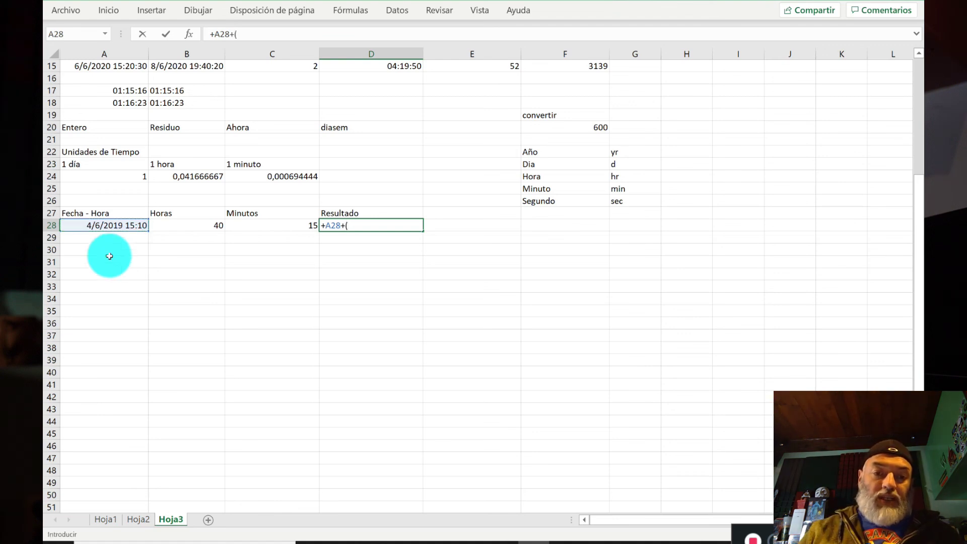
click(177, 226)
text(*)
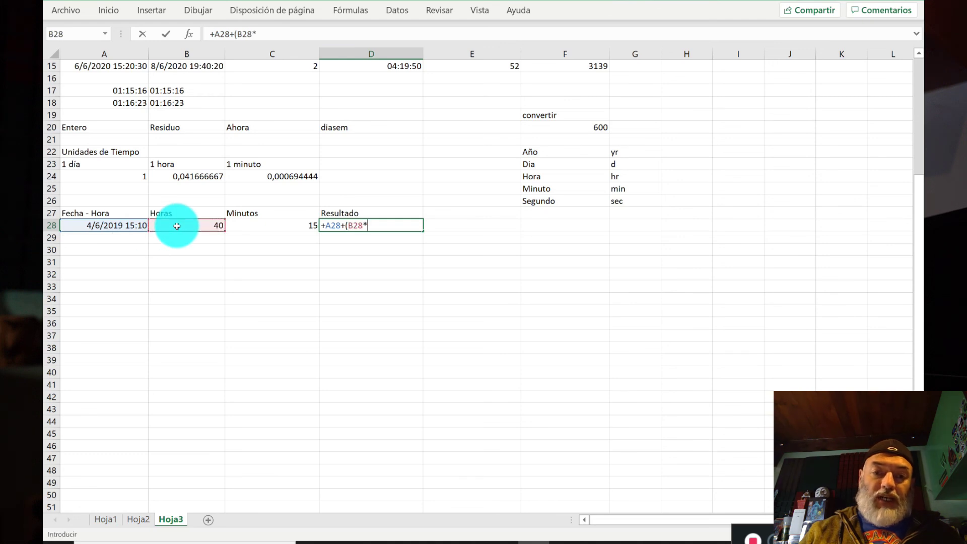
click(176, 175)
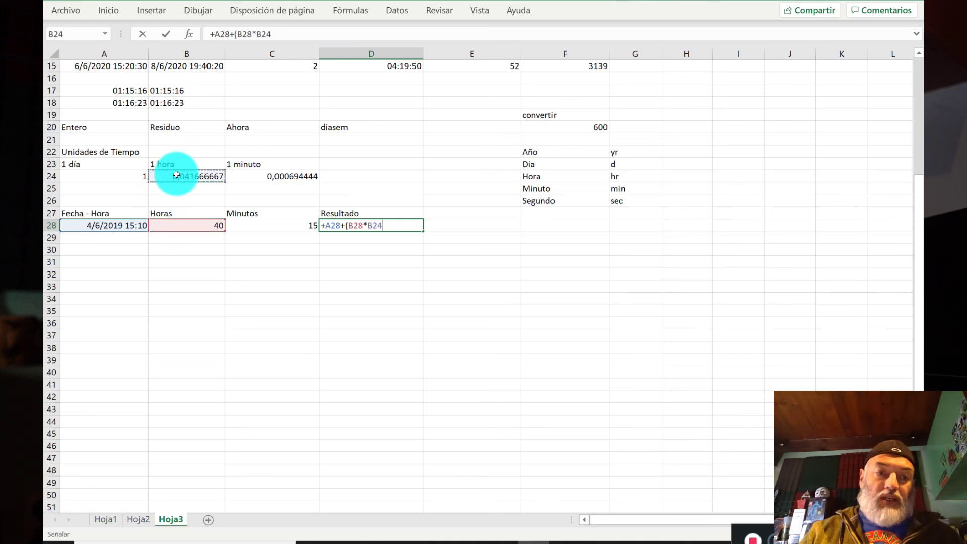
text())
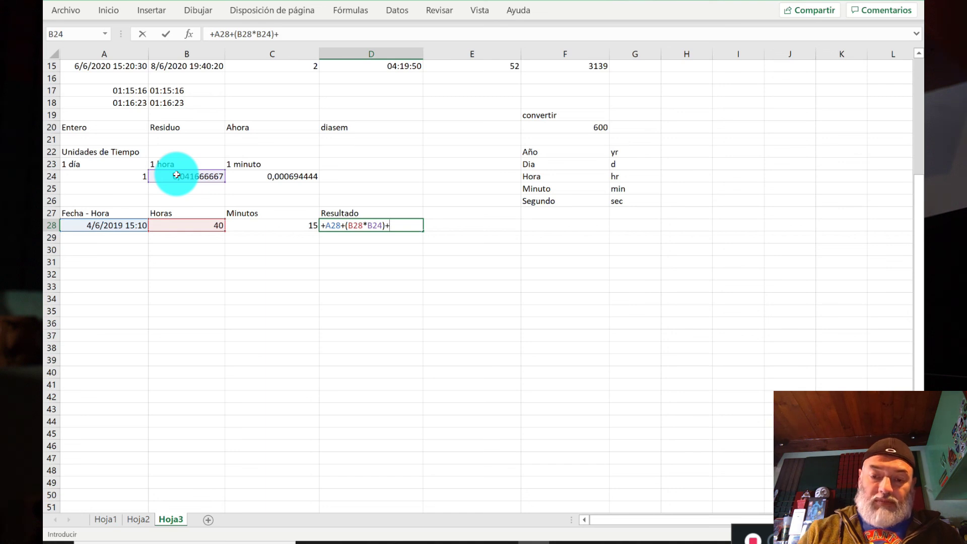
Step: Complete the D28 formula by adding the minutes term (C28*C24) and enter it
text(+))
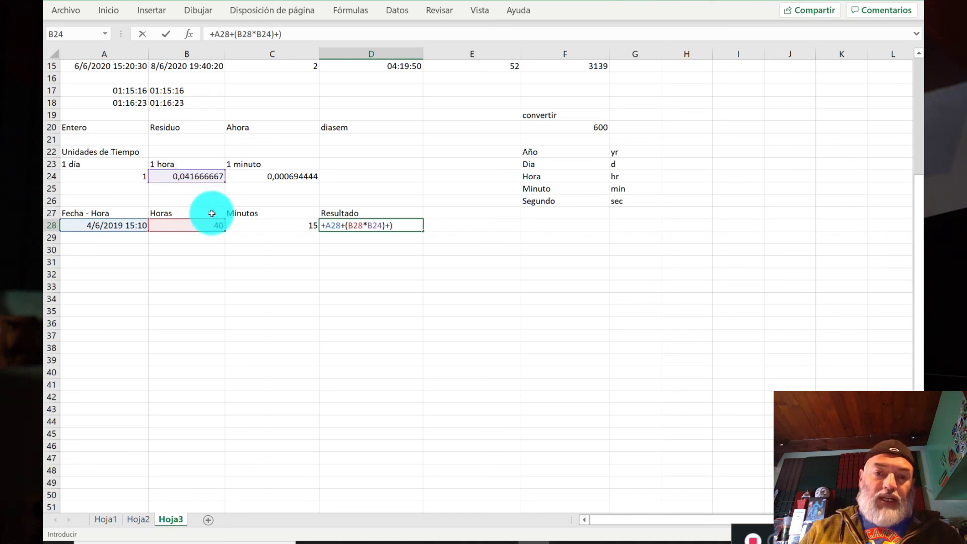
key(BackSpace)
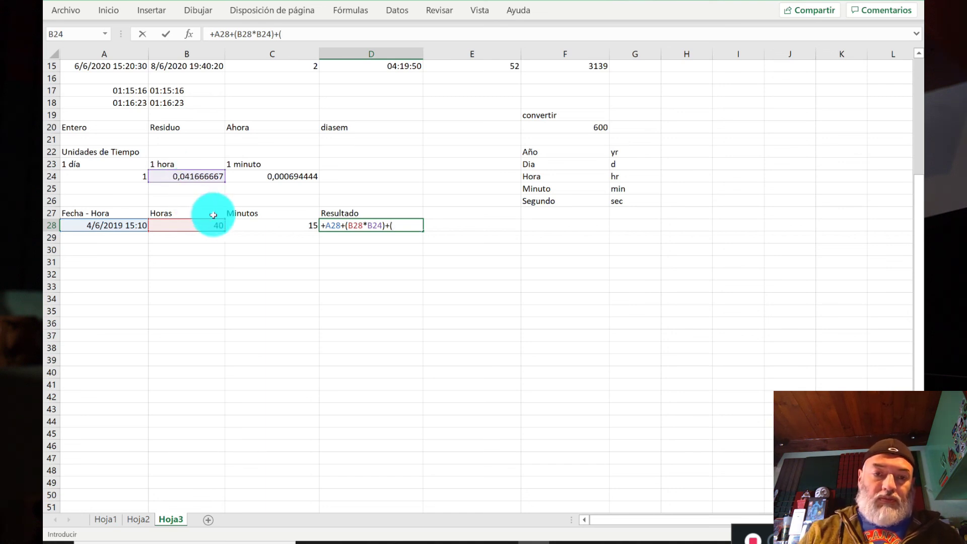
click(246, 229)
text(*)
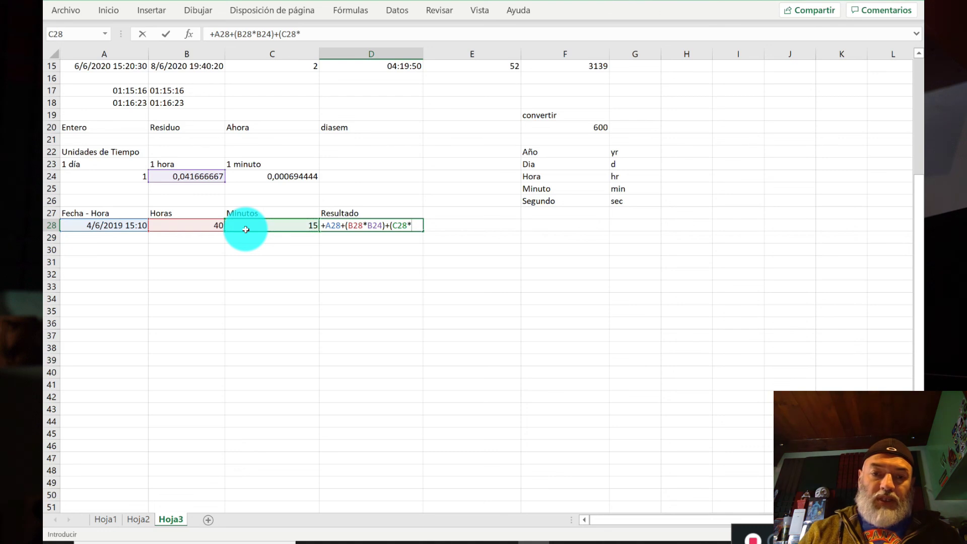
click(271, 176)
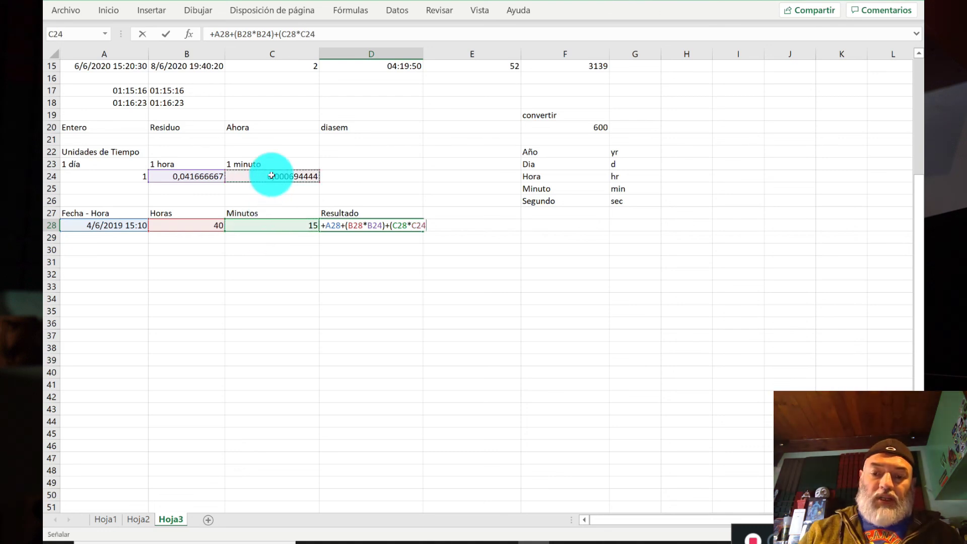
key(Return)
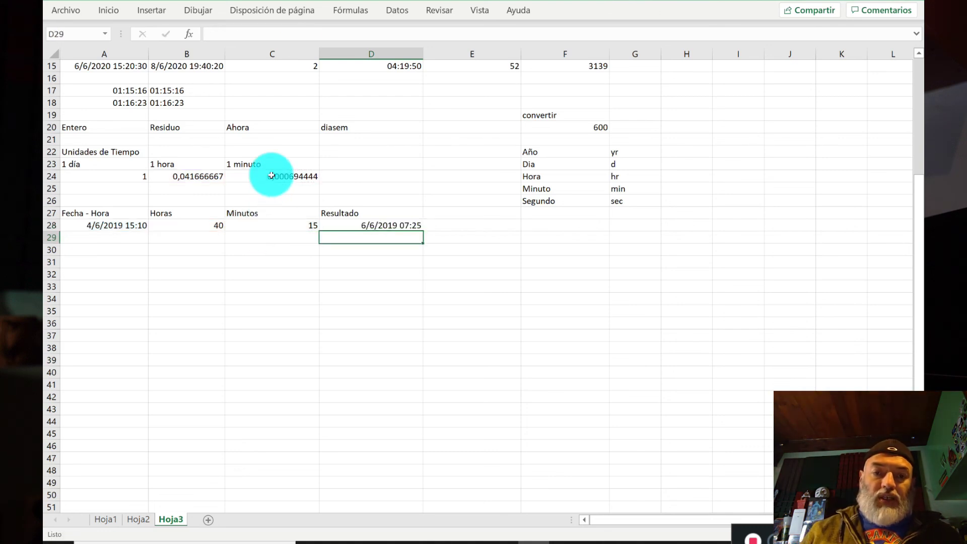
Step: Review the date, hours, minutes and recalculated result across row 28
key(Up)
key(Left)
key(Left)
key(Left)
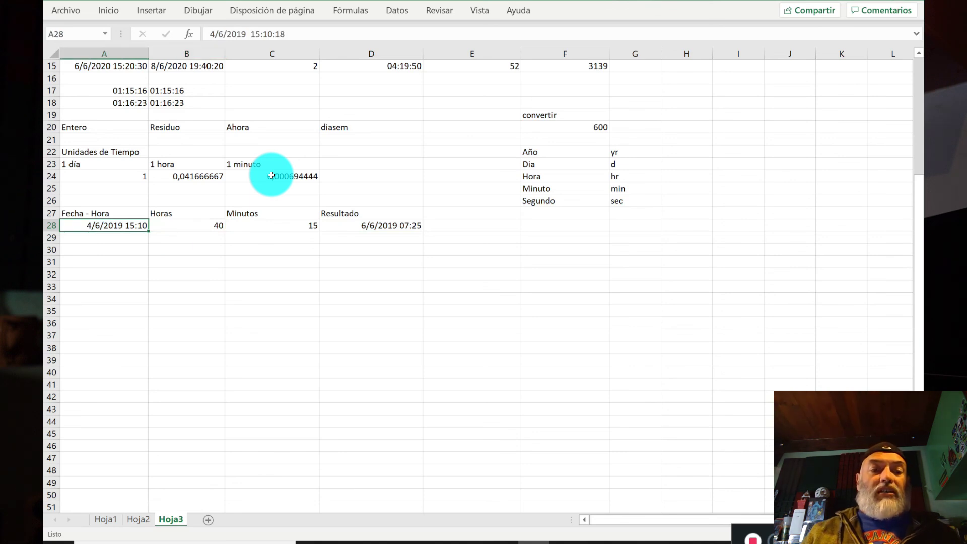
key(Right)
key(Right)
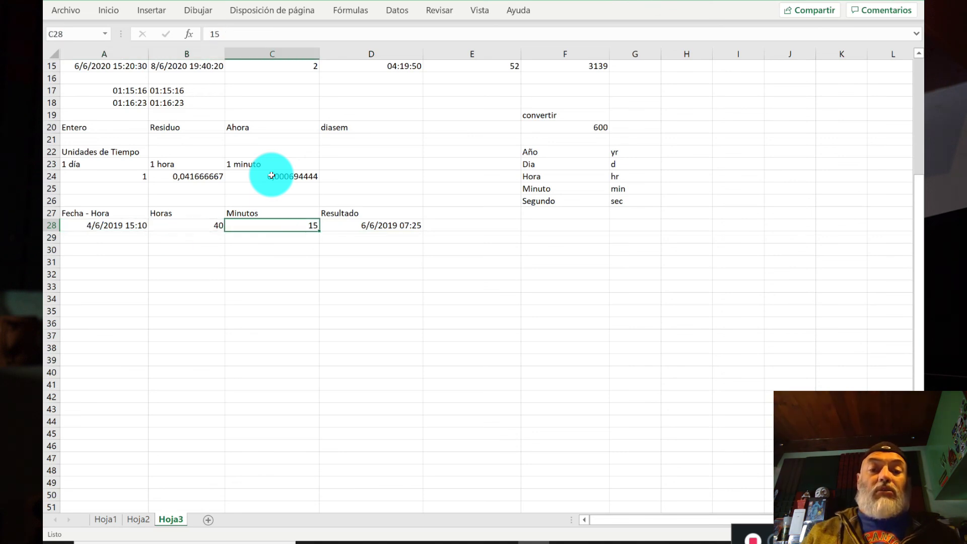
key(Right)
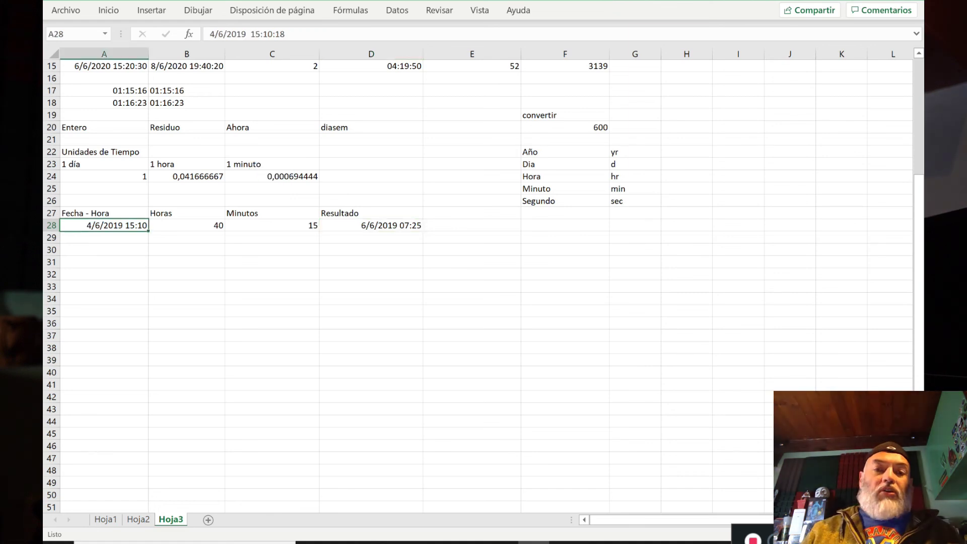
key(Right)
key(Right)
key(Right)
key(Down)
key(Down)
key(Left)
key(Left)
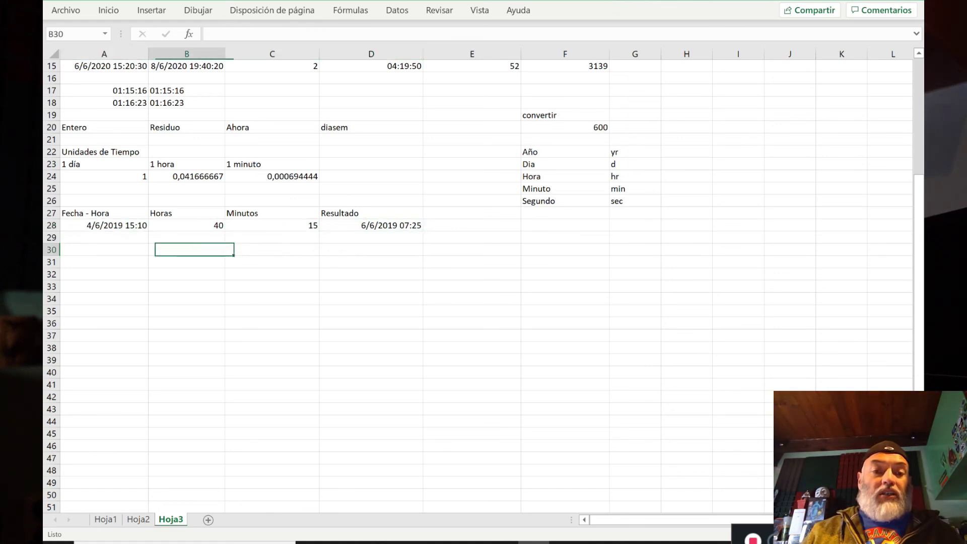
key(Up)
key(Up)
key(Left)
key(Down)
key(Down)
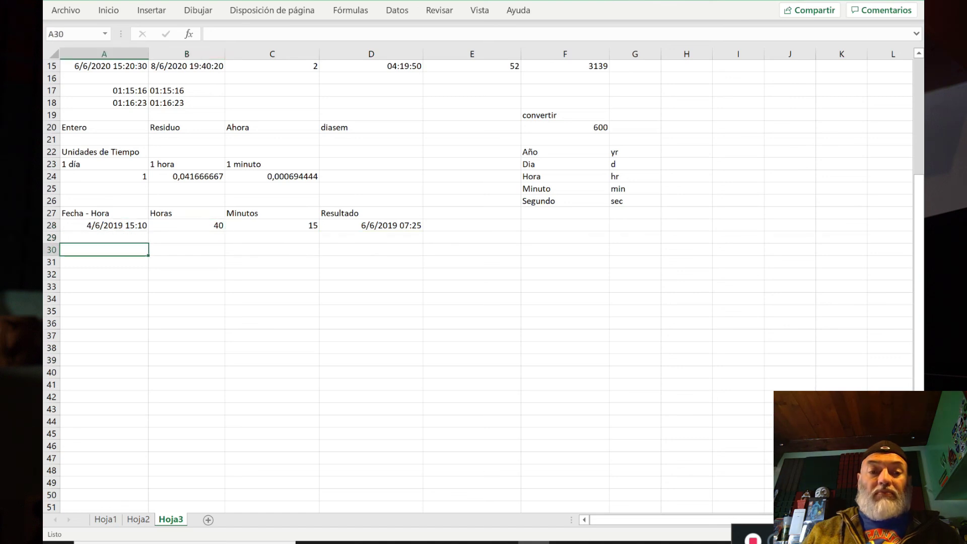
Step: Copy the starting date and time from A28 into A30
key(Up)
key(Up)
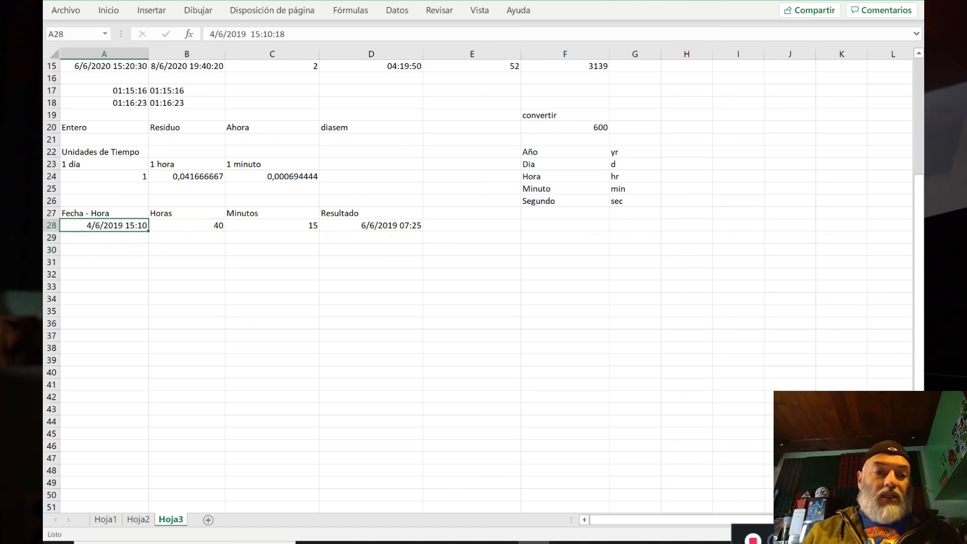
key(ctrl+c)
key(Down)
key(Down)
key(ctrl+v)
key(Right)
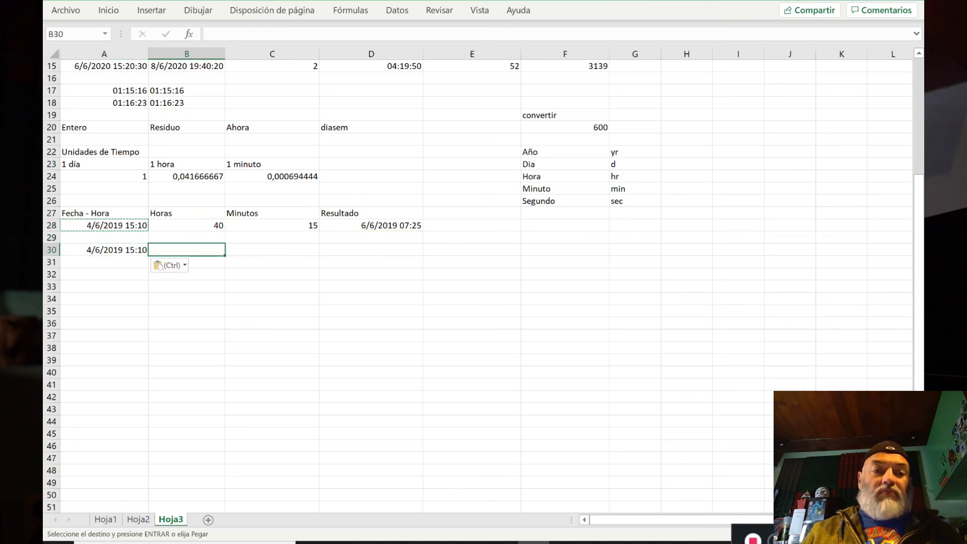
key(Left)
key(Right)
key(Up)
key(Up)
key(Down)
key(Down)
key(Up)
key(Up)
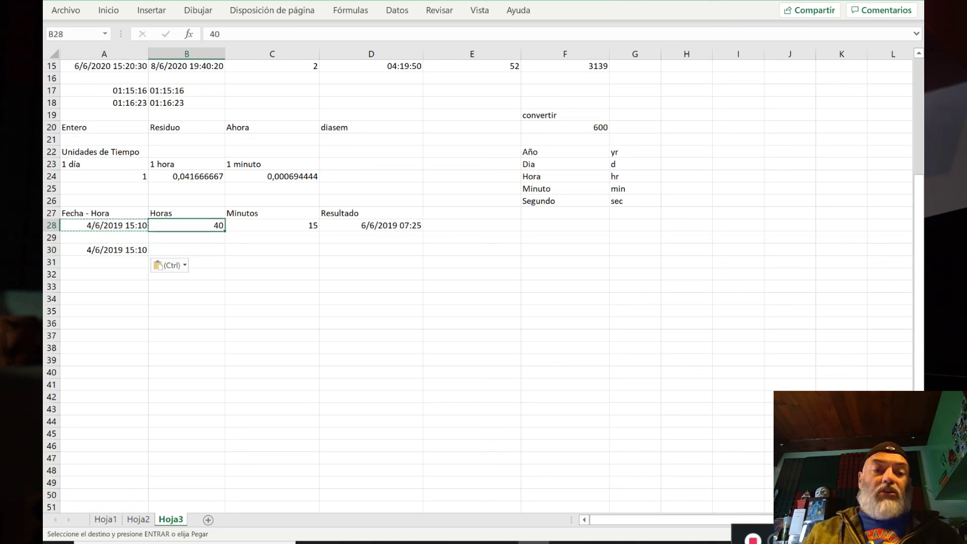
key(Right)
key(Down)
key(Down)
key(Left)
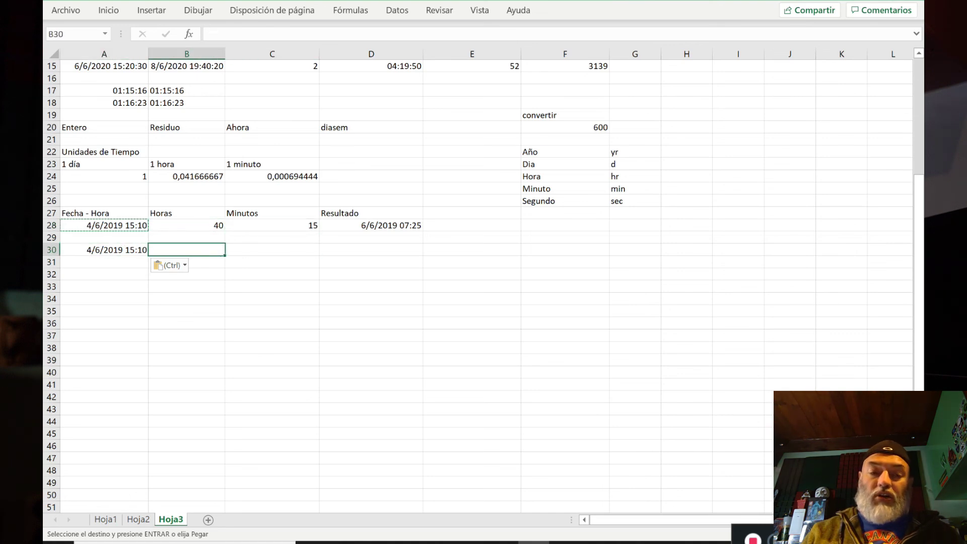
Step: Enter the formula +(B28*60)+C28 in B30 to express the hours and minutes as total minutes
text(+()
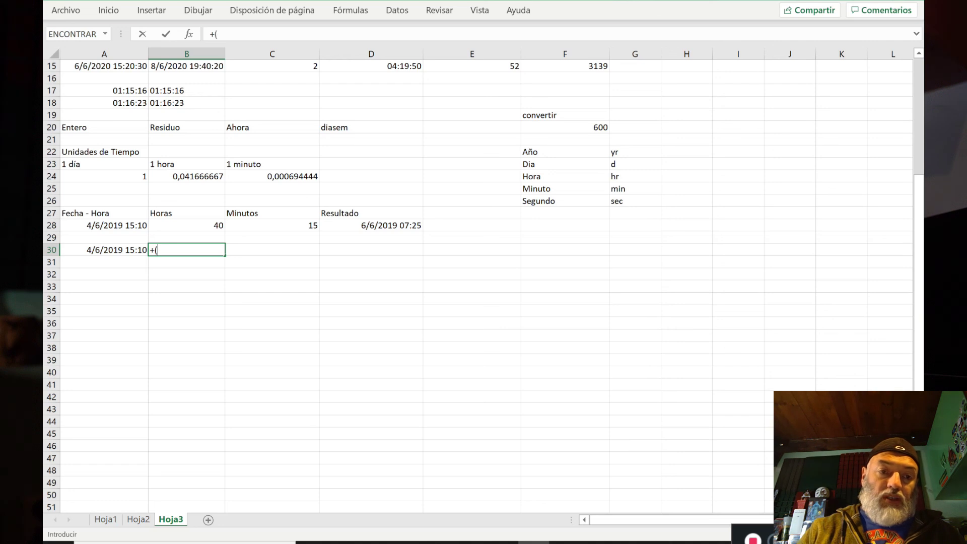
click(207, 225)
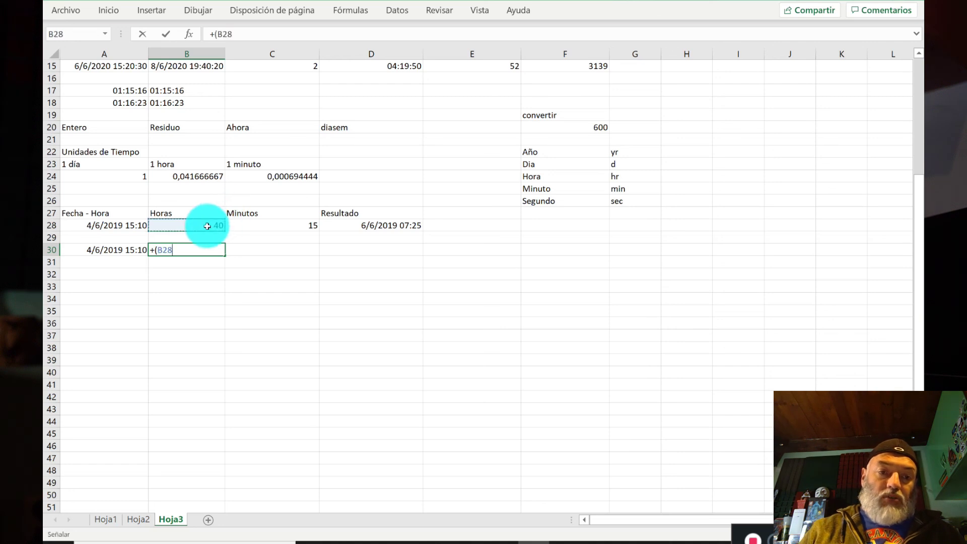
text(*60)+)
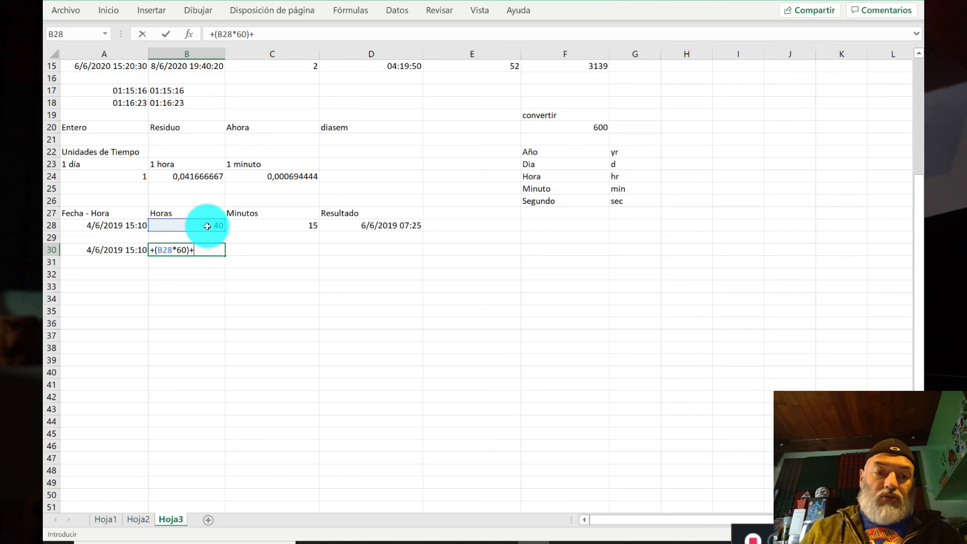
click(303, 227)
key(Return)
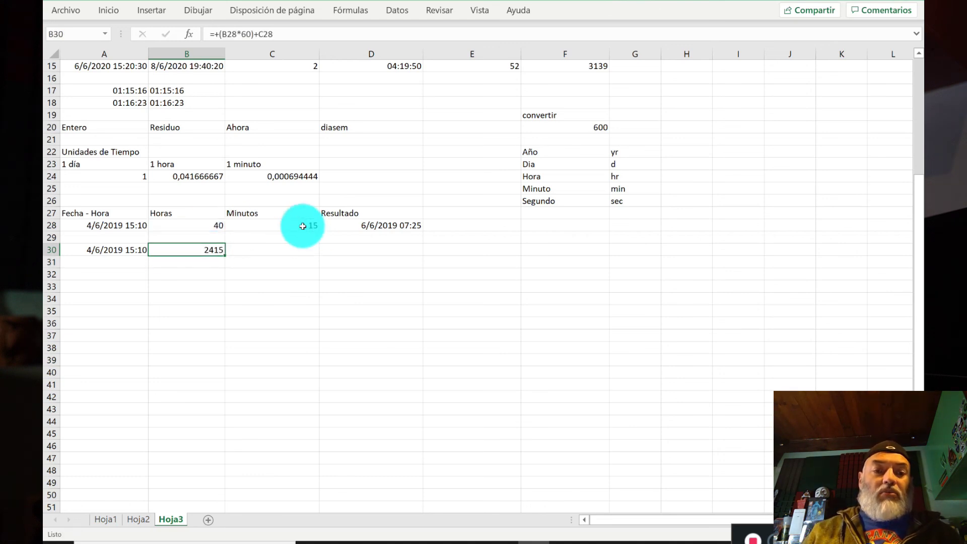
Step: Try adding the total minutes directly to the date by entering +A30+B30 in D30
key(Right)
key(Right)
text(+)
key(Left)
key(Left)
key(Left)
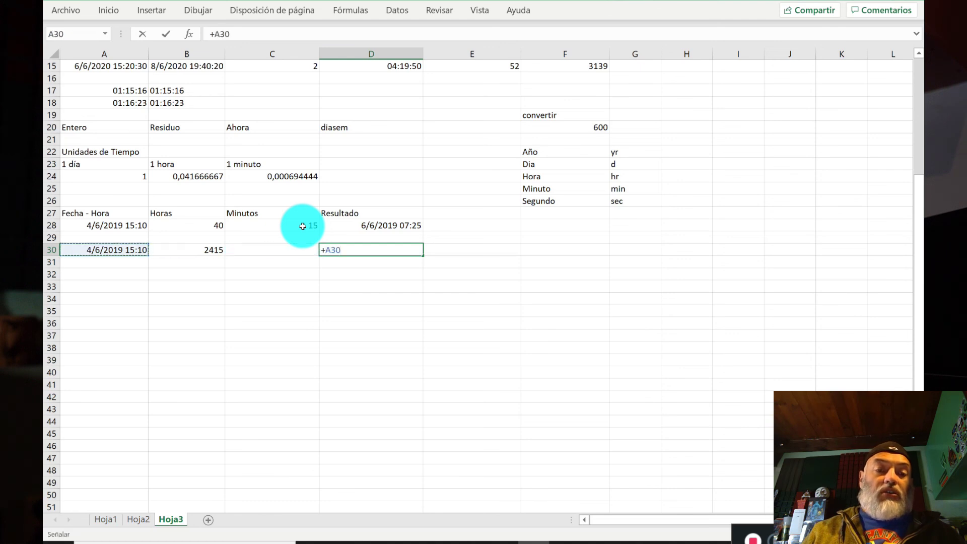
text(+)
key(Left)
key(Left)
key(Return)
key(Up)
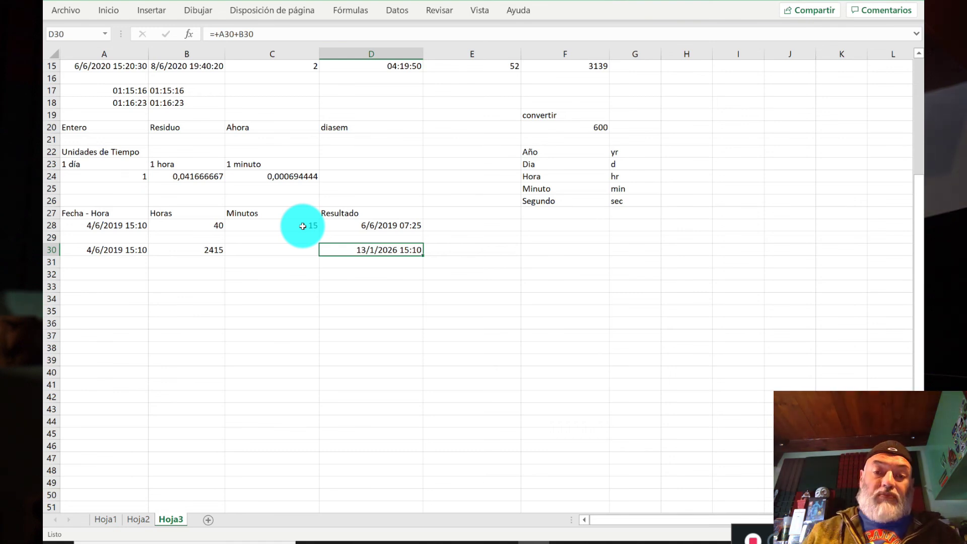
Step: Clear the trial formulas from B30 to D30, keeping the date in A30
key(Left)
key(Left)
key(shift+Right)
key(shift+Right)
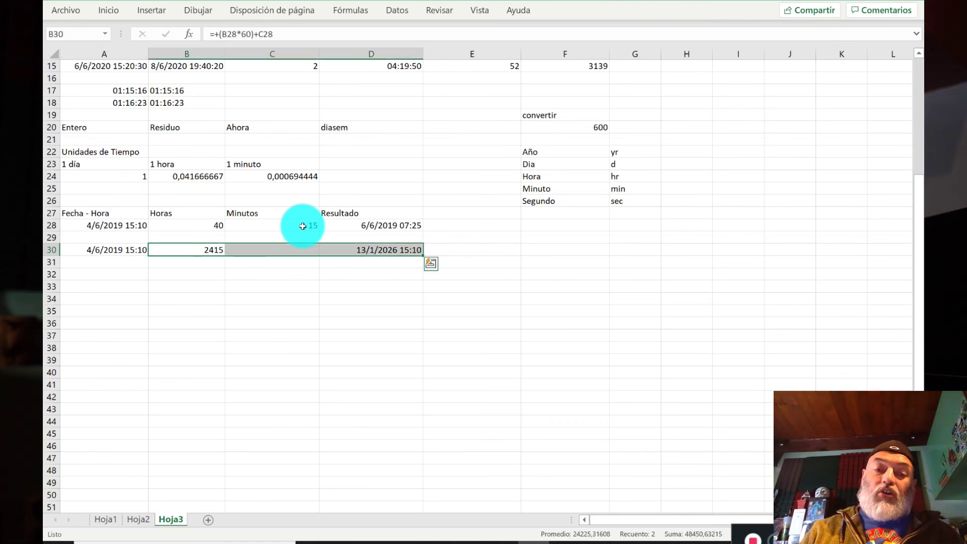
key(Delete)
key(Up)
key(Up)
key(Down)
key(Down)
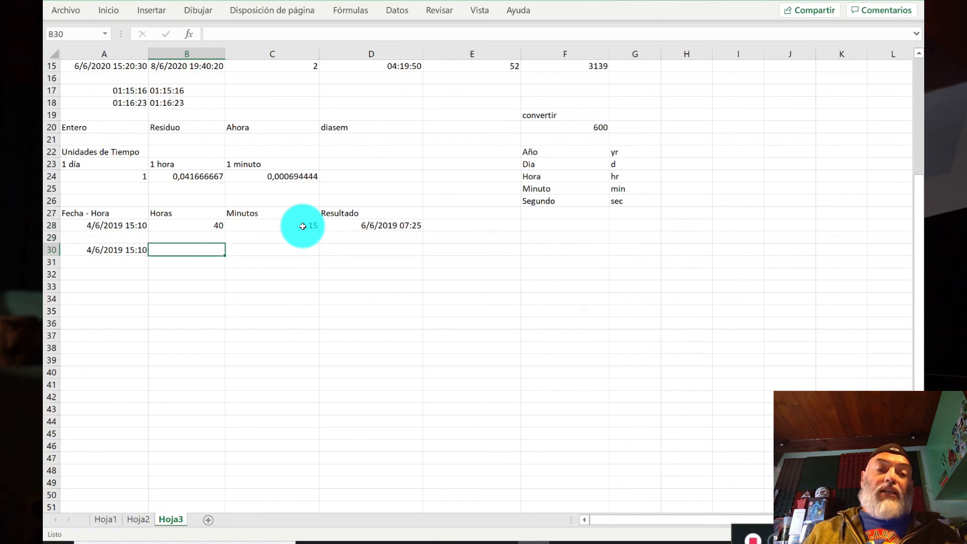
key(Right)
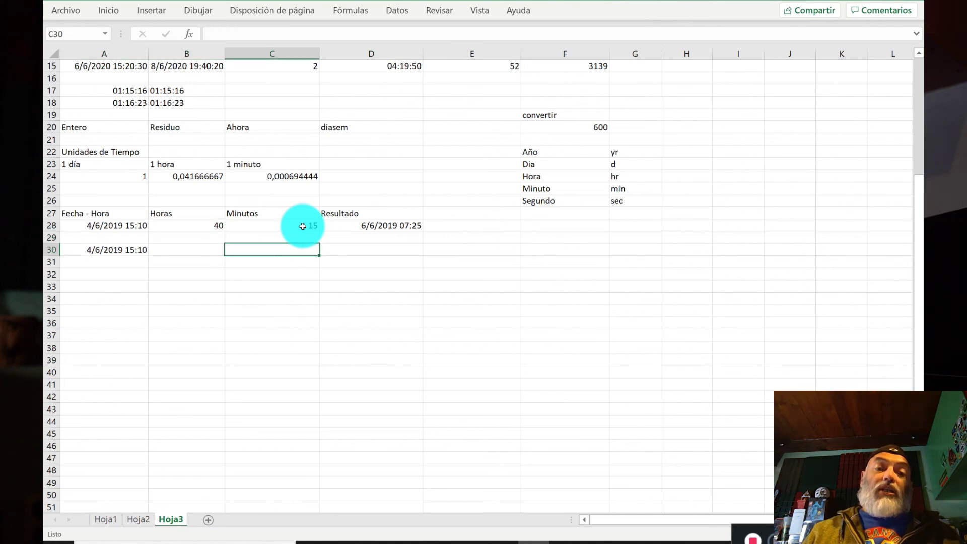
key(Left)
key(Right)
key(Left)
key(Right)
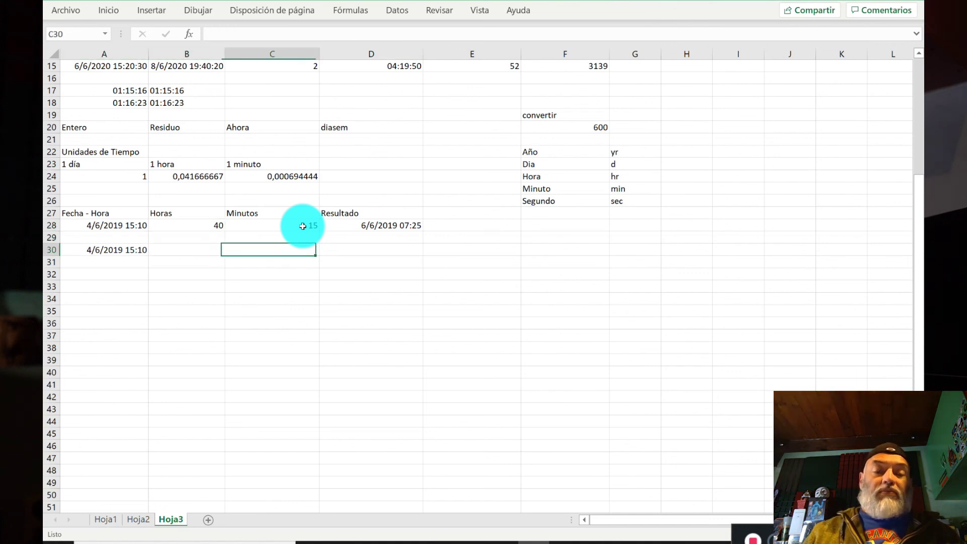
key(Right)
key(Left)
key(Left)
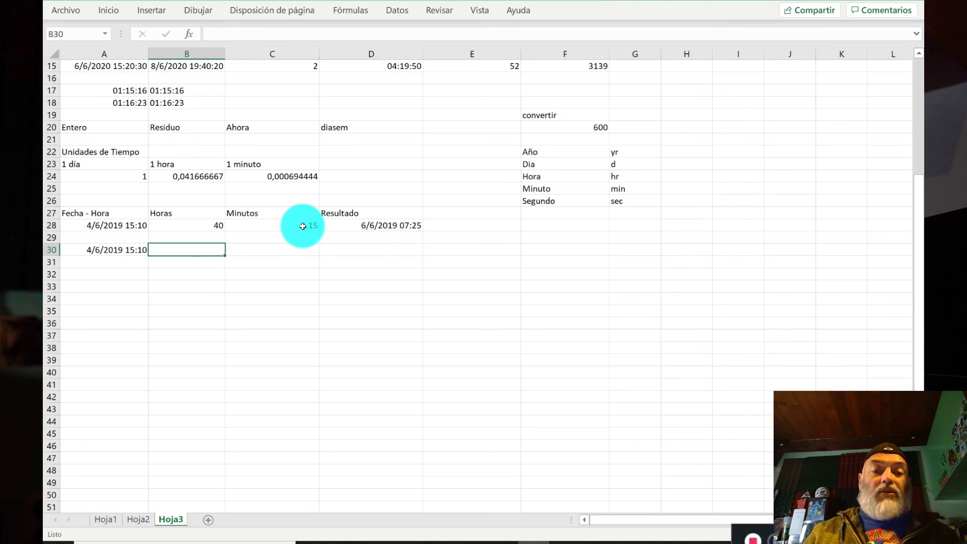
key(Right)
key(Right)
key(Up)
key(Up)
key(Down)
key(Down)
key(Left)
key(Left)
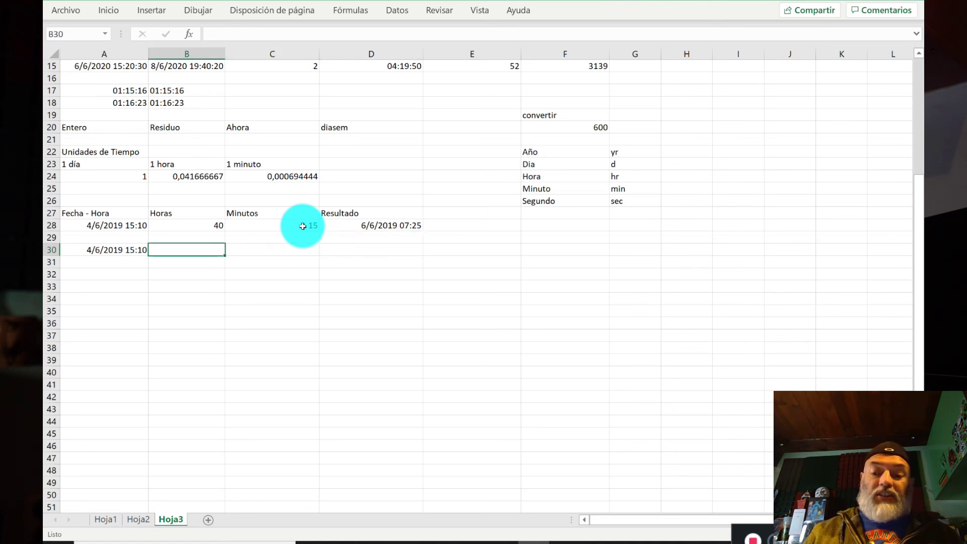
Step: Enter the formula +((B28*60)+C28)*C24 in B30 to convert the total minutes into a fraction of days
text(+(()
key(Up)
key(Up)
text(*60)
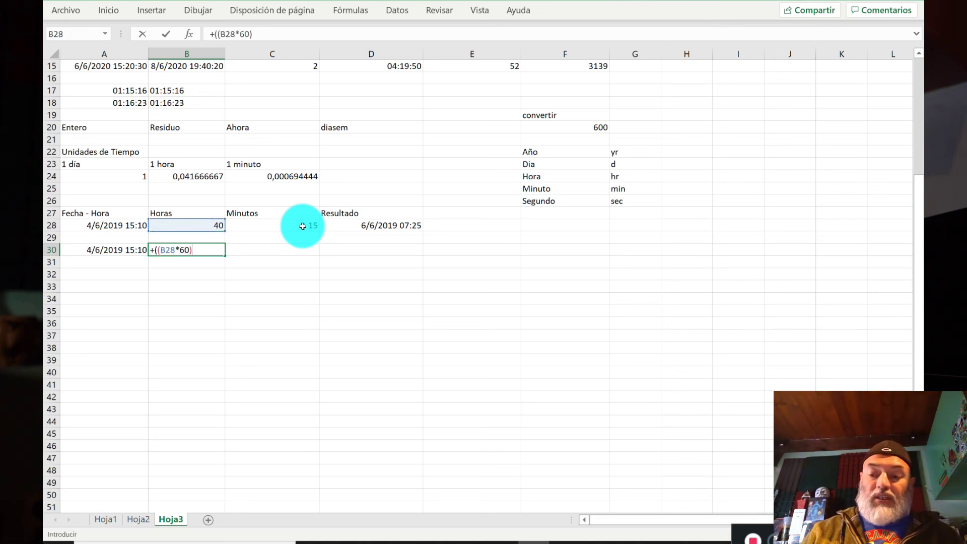
text()+)
click(301, 226)
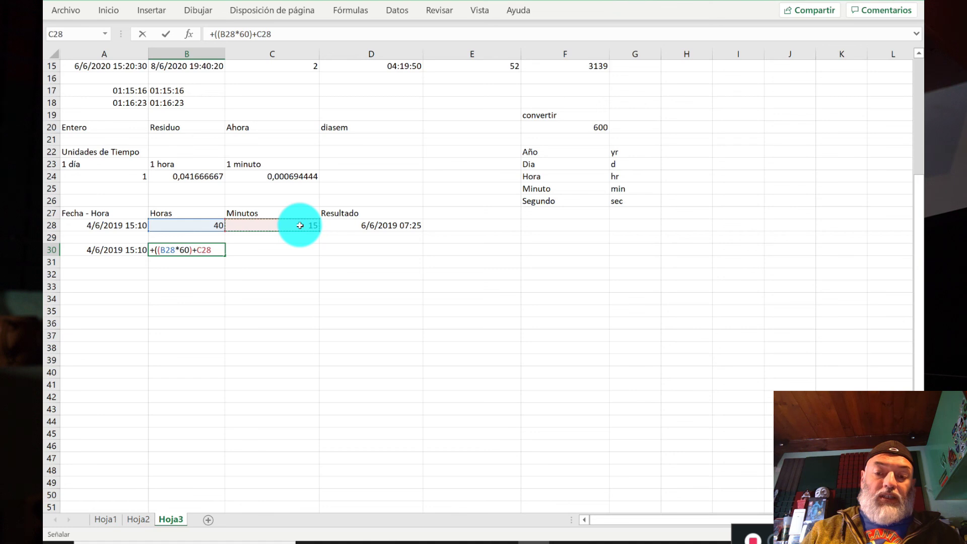
text()*)
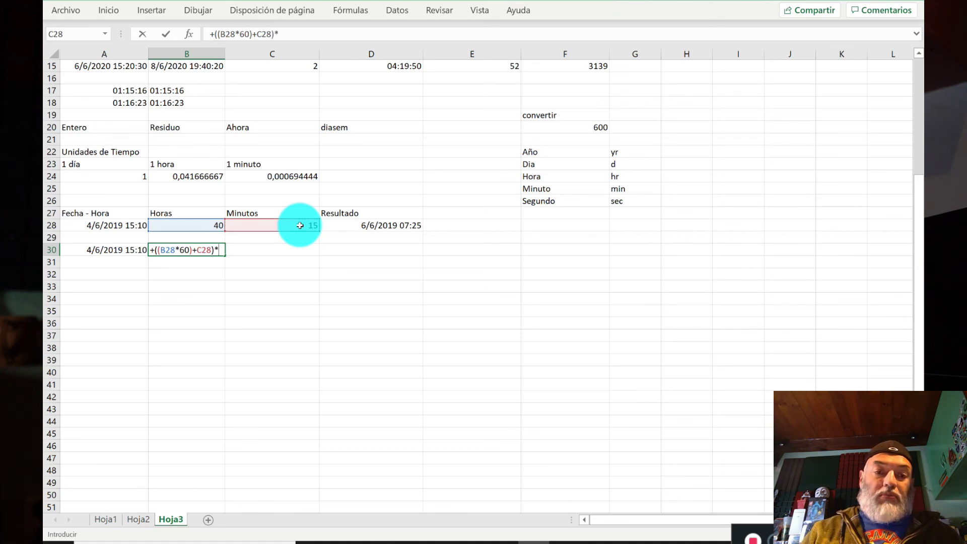
click(284, 176)
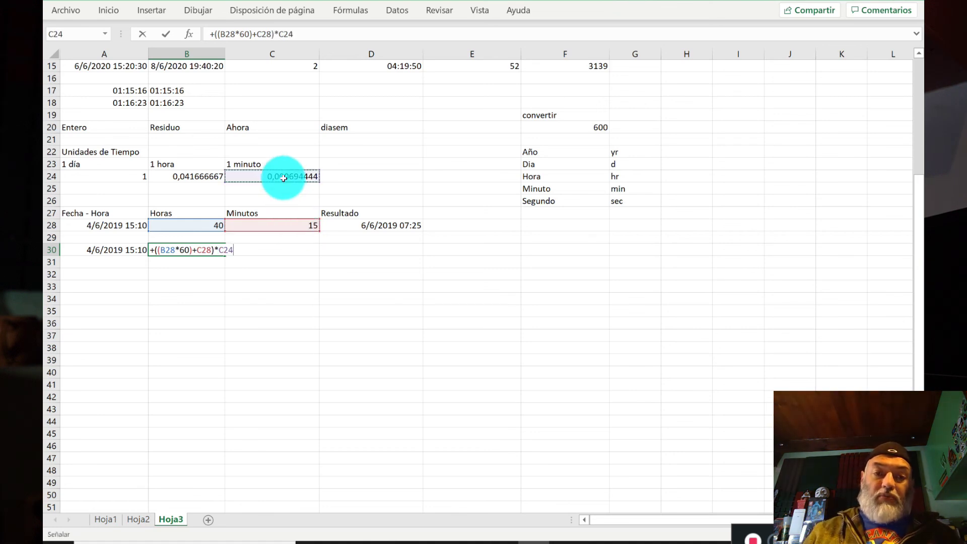
key(Return)
key(Up)
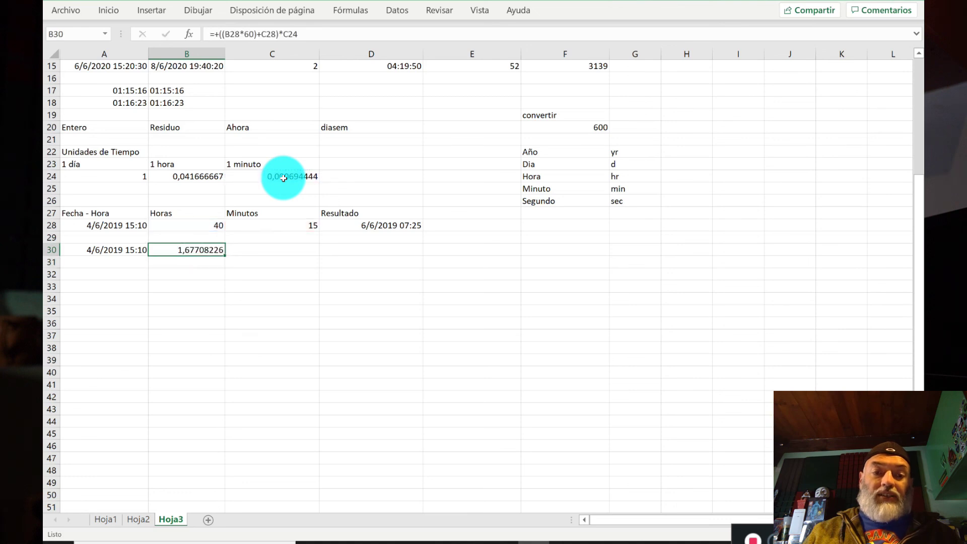
Step: Enter the formula +A30+B30 in D30 to add the converted time to the starting date
key(Right)
key(Right)
key(Left)
key(Left)
key(Right)
key(Right)
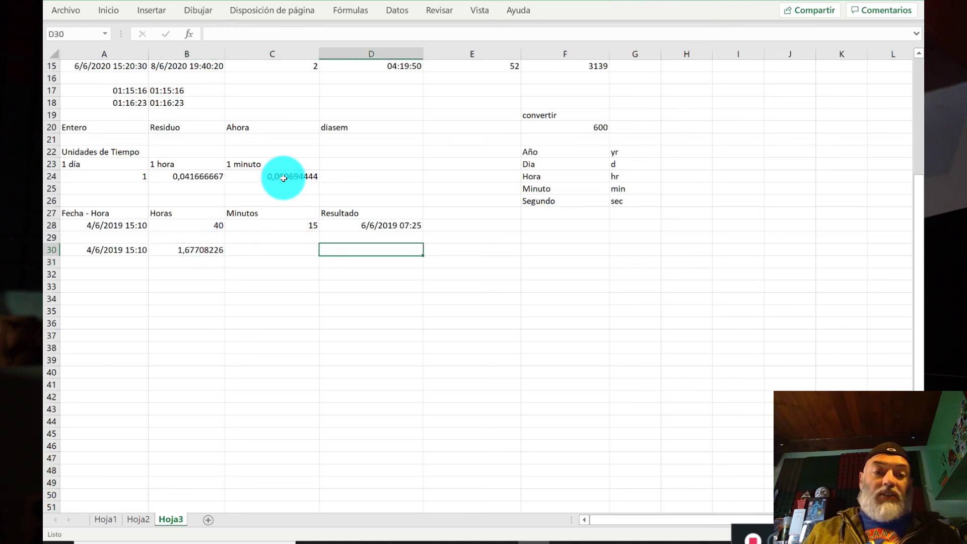
text(+)
key(Left)
key(Left)
key(Left)
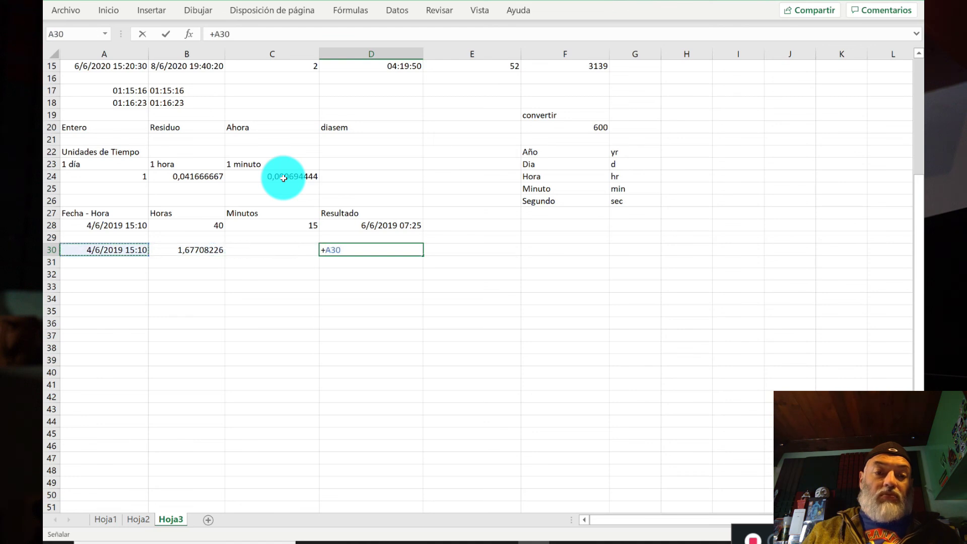
text(+)
key(Left)
key(Left)
key(Return)
key(Up)
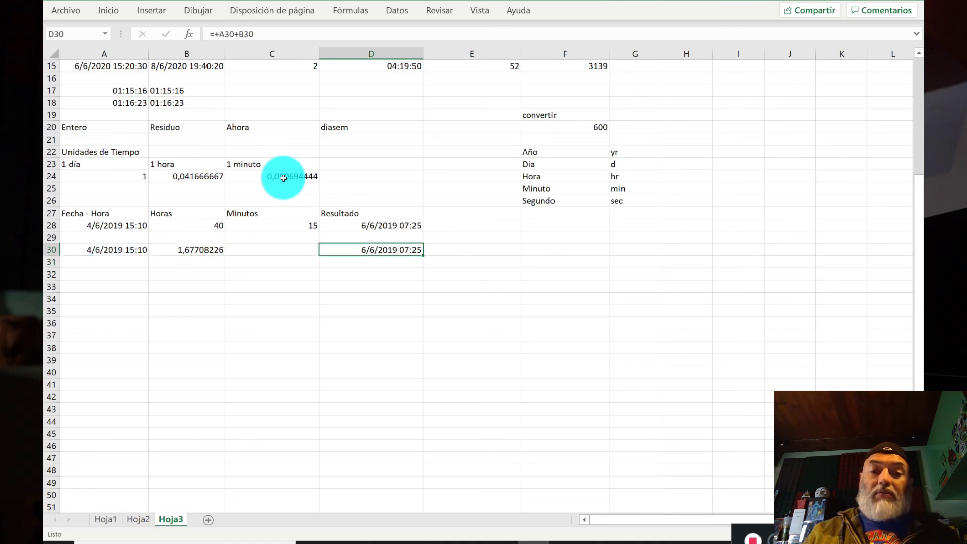